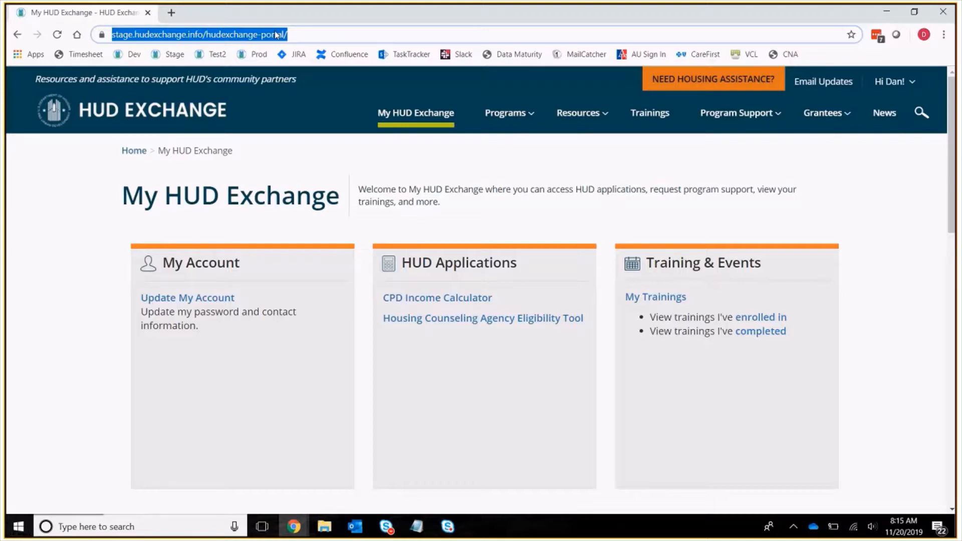
Step: Look over the My HUD Exchange page from the My Account section down to Manage Accounts
{"action": "left_click", "coordinate": [636, 193]}
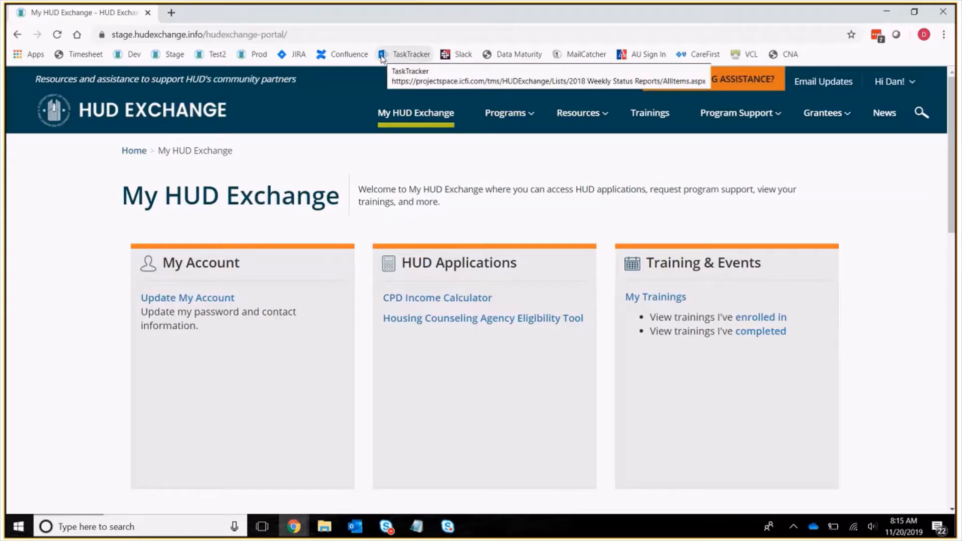
{"action": "left_click", "coordinate": [409, 127]}
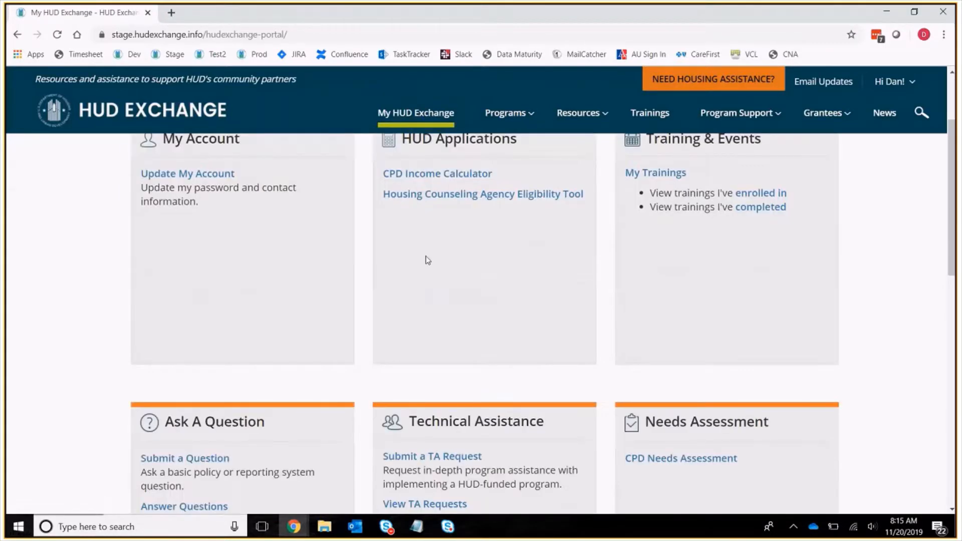
{"action": "scroll", "coordinate": [480, 339], "scroll_direction": "down", "scroll_amount": 2}
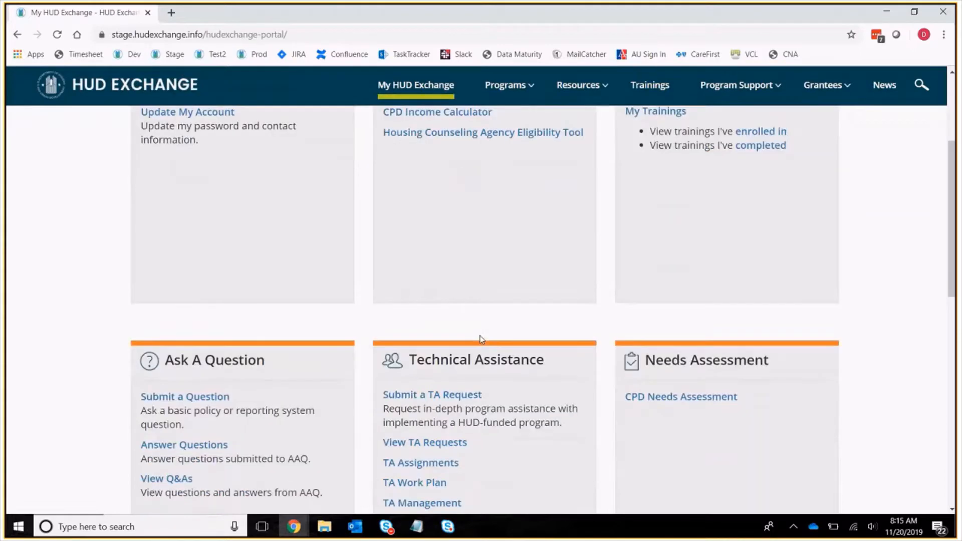
{"action": "scroll", "coordinate": [480, 340], "scroll_direction": "down", "scroll_amount": 6}
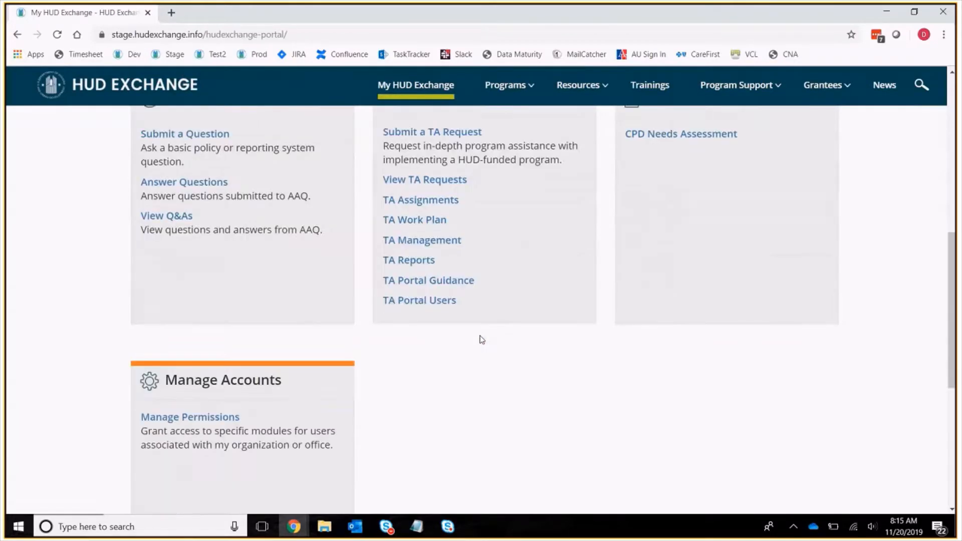
{"action": "scroll", "coordinate": [481, 340], "scroll_direction": "up", "scroll_amount": 8}
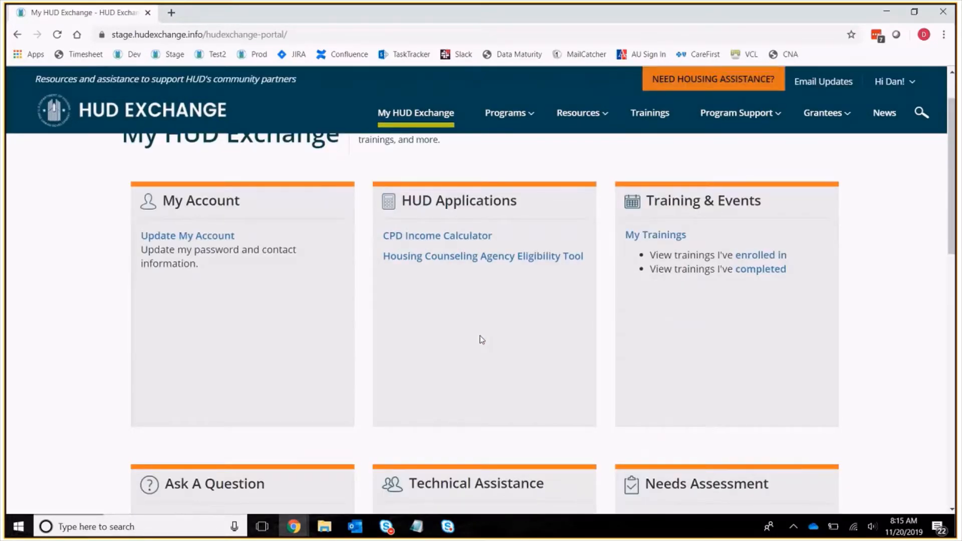
{"action": "scroll", "coordinate": [481, 340], "scroll_direction": "up", "scroll_amount": 2}
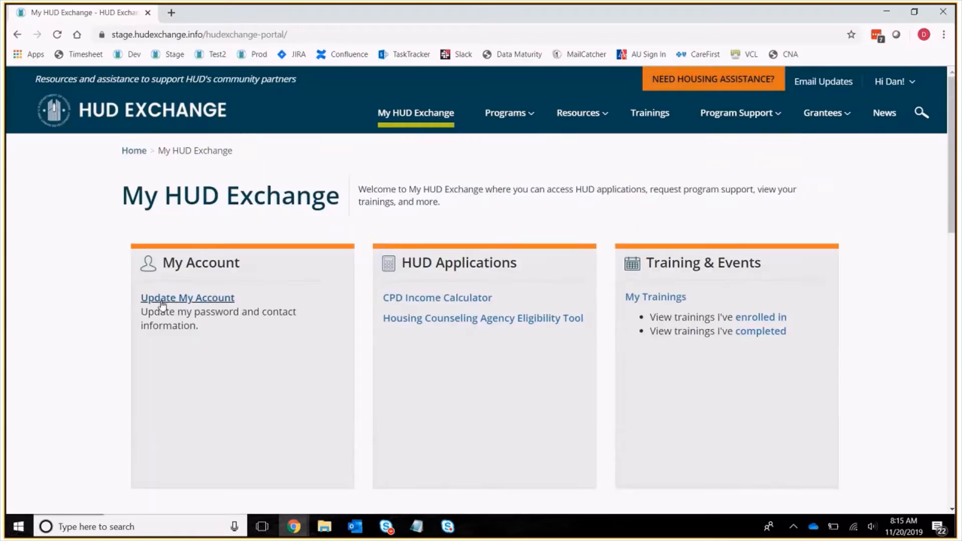
{"action": "scroll", "coordinate": [166, 300], "scroll_direction": "down", "scroll_amount": 4}
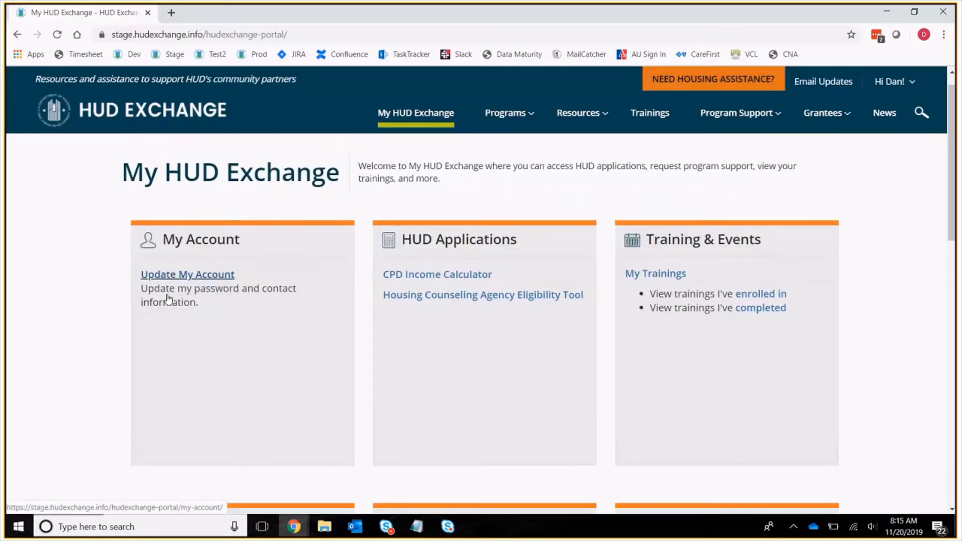
{"action": "scroll", "coordinate": [176, 290], "scroll_direction": "down", "scroll_amount": 1}
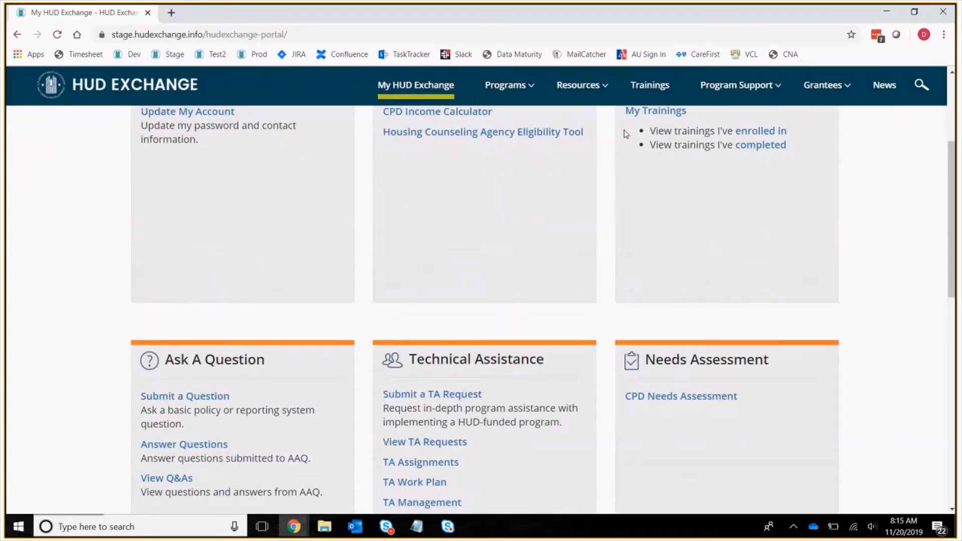
{"action": "scroll", "coordinate": [610, 202], "scroll_direction": "down", "scroll_amount": 3}
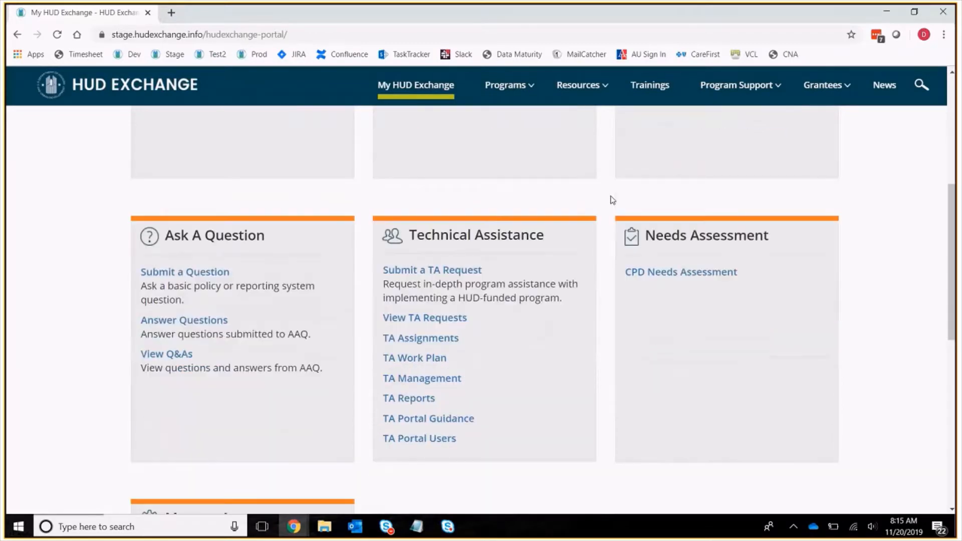
Step: Highlight the Technical Assistance heading and its TA Work Plan, TA Management and TA Portal Guidance links one after another
{"action": "left_click_drag", "start_coordinate": [562, 236], "coordinate": [400, 244]}
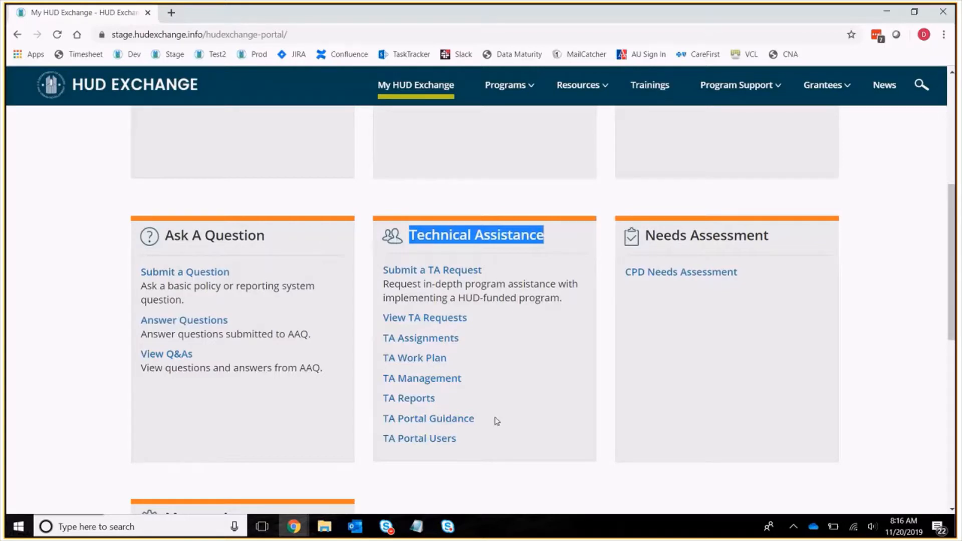
{"action": "triple_click", "coordinate": [472, 357]}
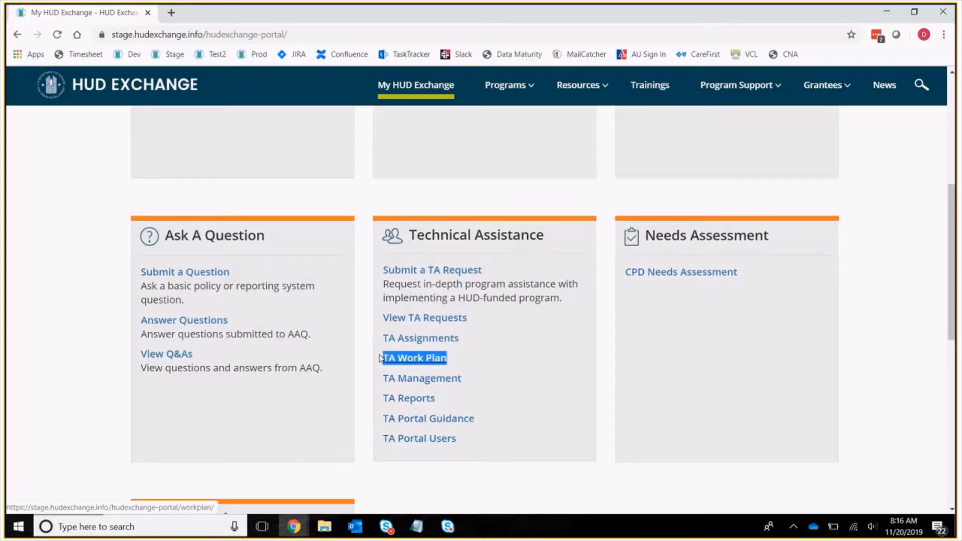
{"action": "triple_click", "coordinate": [473, 383]}
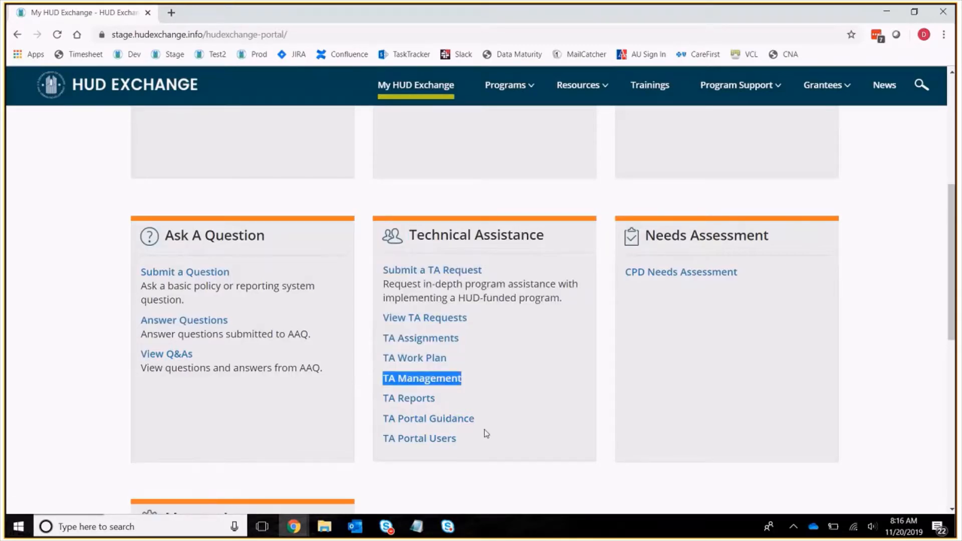
{"action": "left_click_drag", "start_coordinate": [476, 419], "coordinate": [385, 418]}
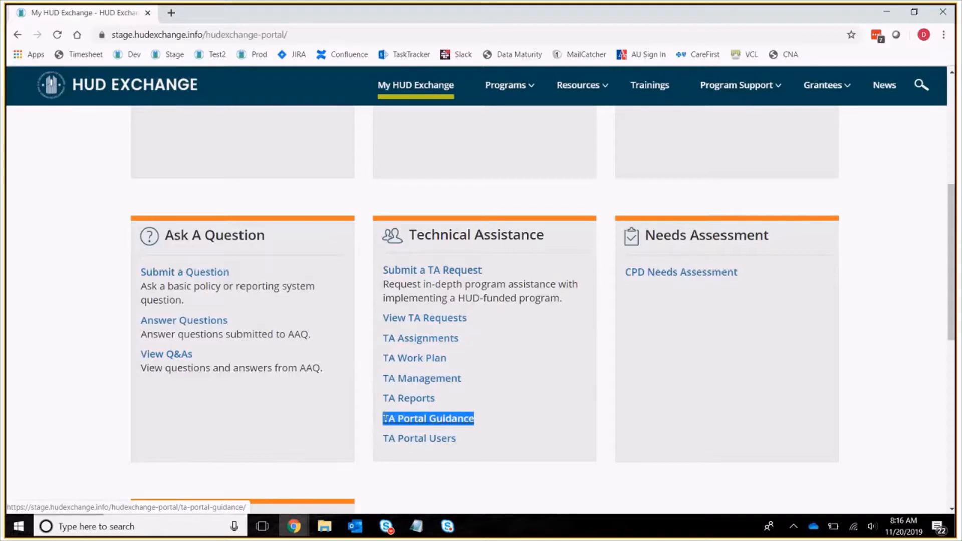
{"action": "left_click", "coordinate": [531, 400]}
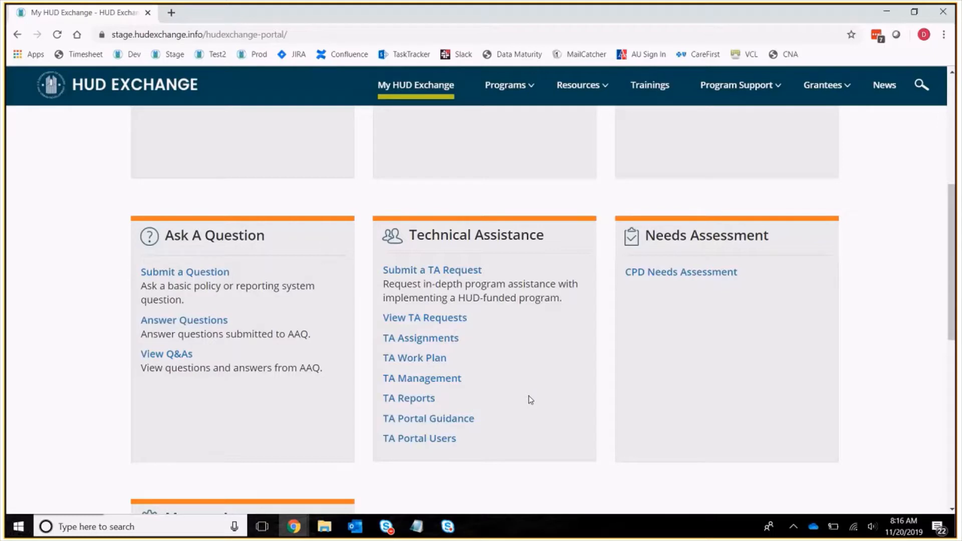
Step: Highlight the Submit a TA Request, View TA Requests, TA Assignments and TA Work Plan links in turn
{"action": "left_click_drag", "start_coordinate": [483, 271], "coordinate": [384, 263]}
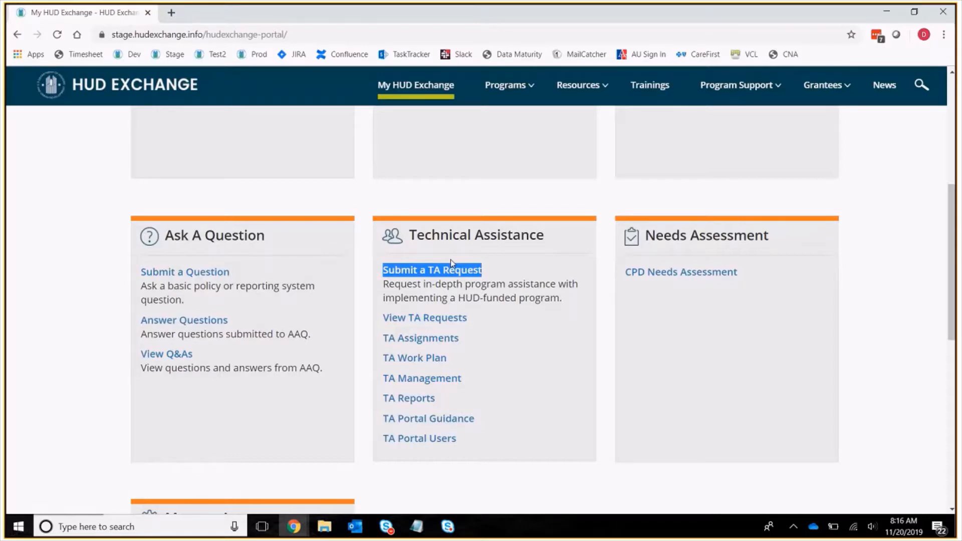
{"action": "left_click", "coordinate": [494, 273]}
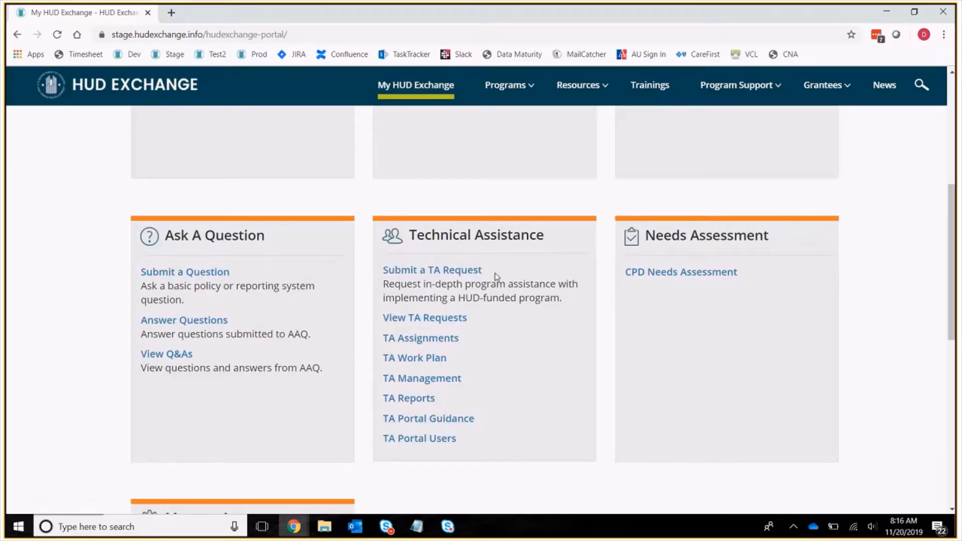
{"action": "left_click_drag", "start_coordinate": [492, 332], "coordinate": [380, 317]}
{"action": "left_click", "coordinate": [498, 314]}
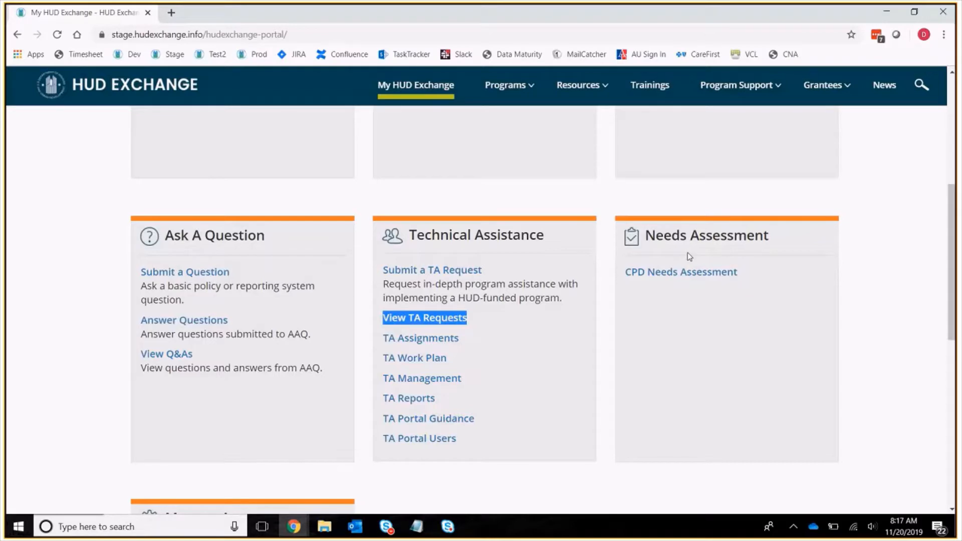
{"action": "left_click", "coordinate": [484, 340]}
{"action": "left_click_drag", "start_coordinate": [485, 340], "coordinate": [381, 338]}
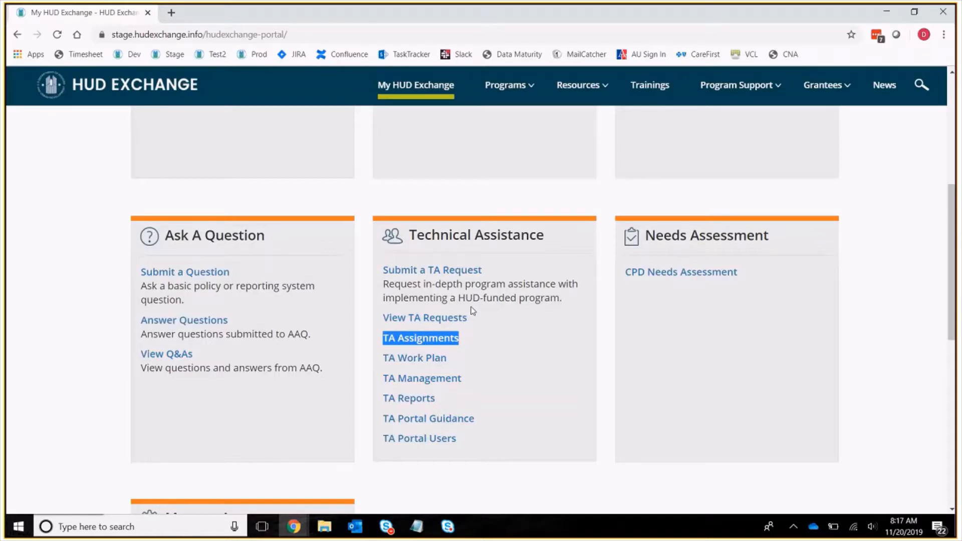
{"action": "left_click", "coordinate": [453, 361]}
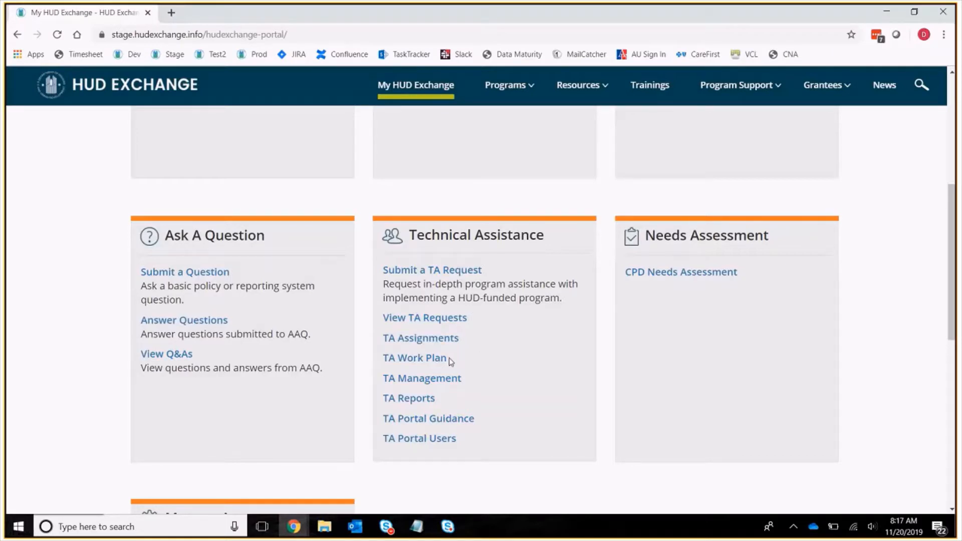
{"action": "left_click_drag", "start_coordinate": [375, 369], "coordinate": [382, 364]}
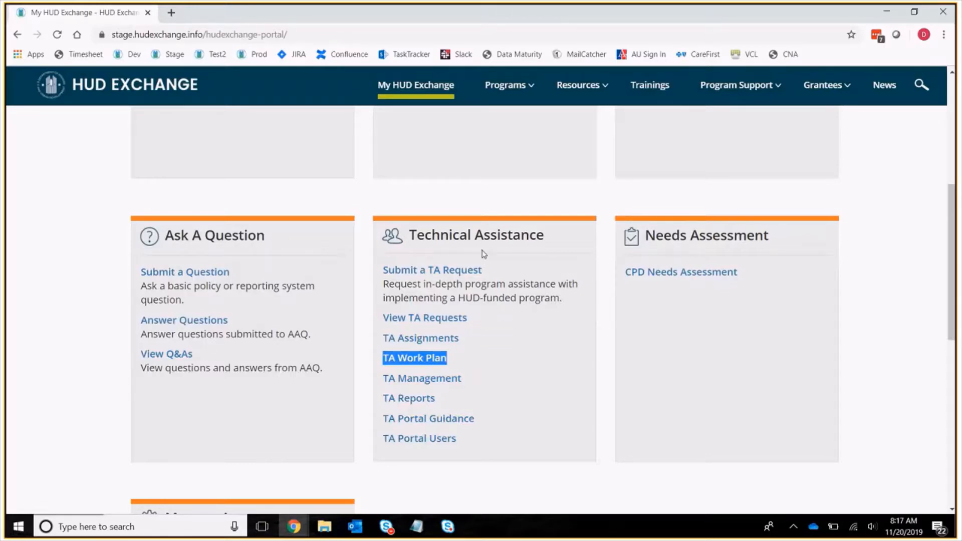
Step: Highlight the TA Management, TA Reports, TA Portal Guidance and TA Portal Users links, then Submit a TA Request, and clear the selection
{"action": "left_click_drag", "start_coordinate": [463, 387], "coordinate": [382, 379]}
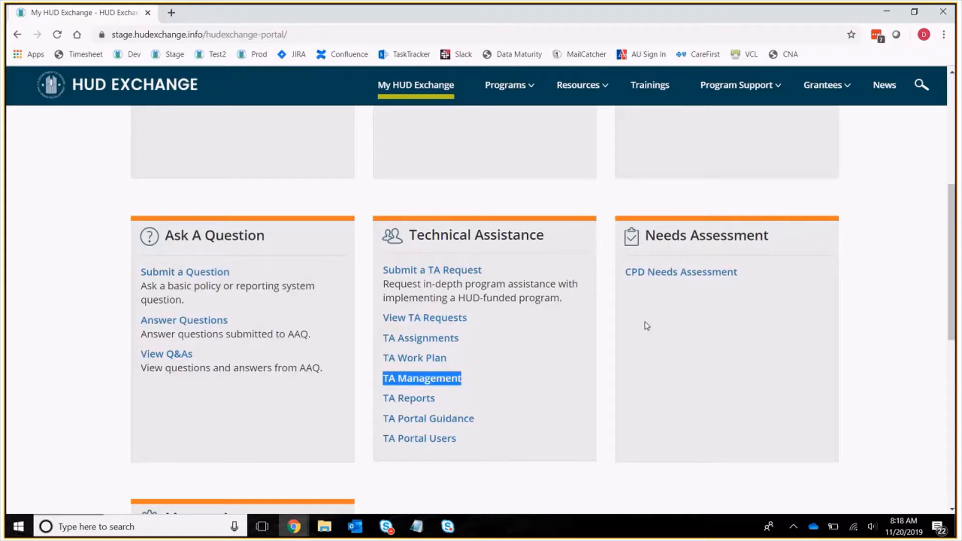
{"action": "left_click_drag", "start_coordinate": [458, 405], "coordinate": [383, 398]}
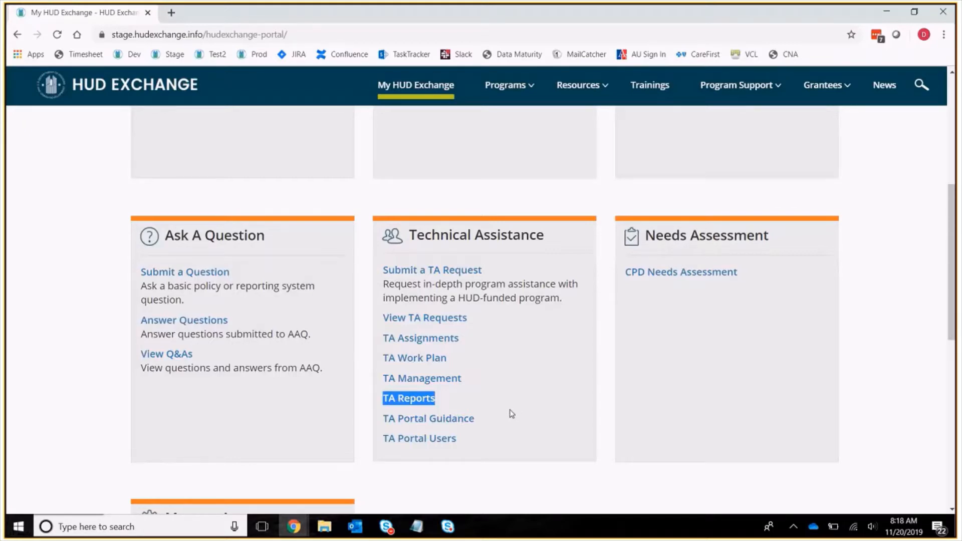
{"action": "left_click_drag", "start_coordinate": [474, 422], "coordinate": [382, 424]}
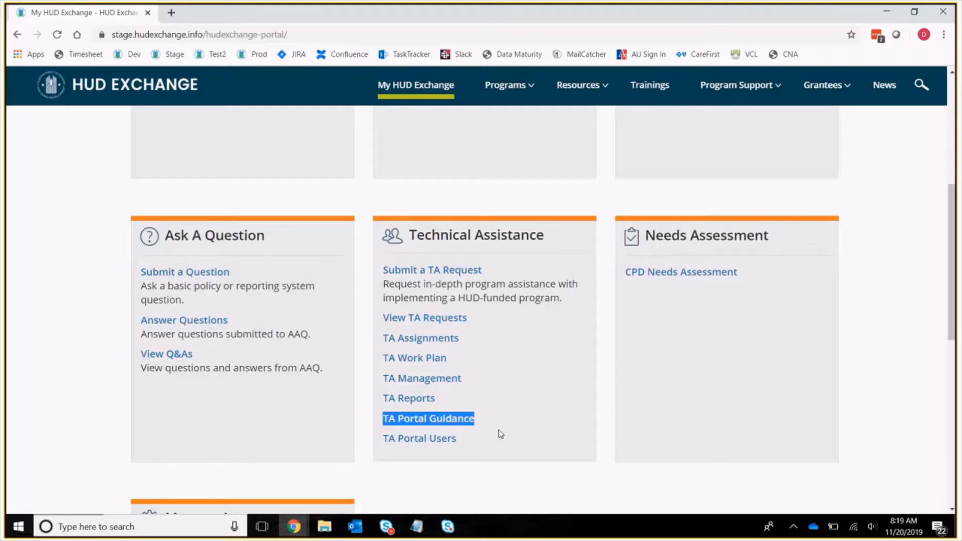
{"action": "left_click_drag", "start_coordinate": [501, 434], "coordinate": [373, 443]}
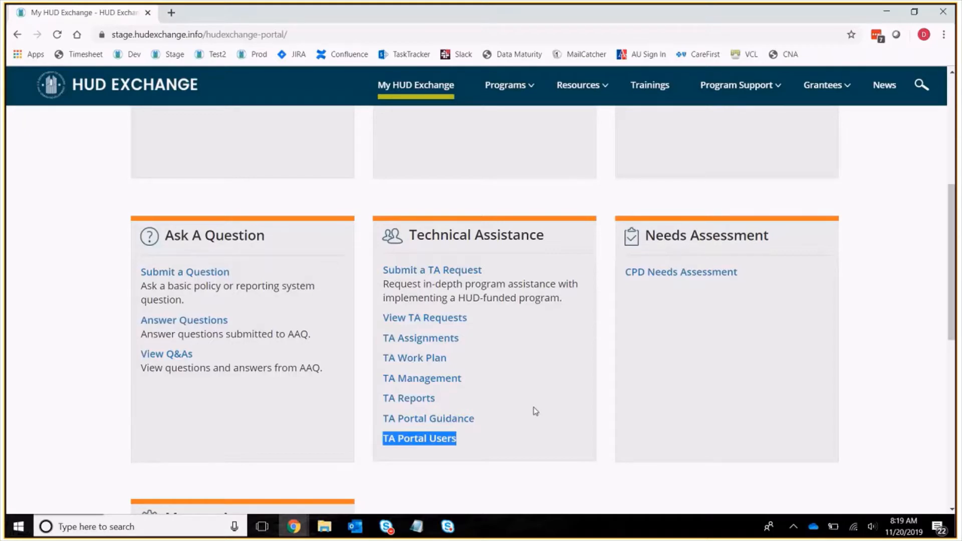
{"action": "triple_click", "coordinate": [538, 271]}
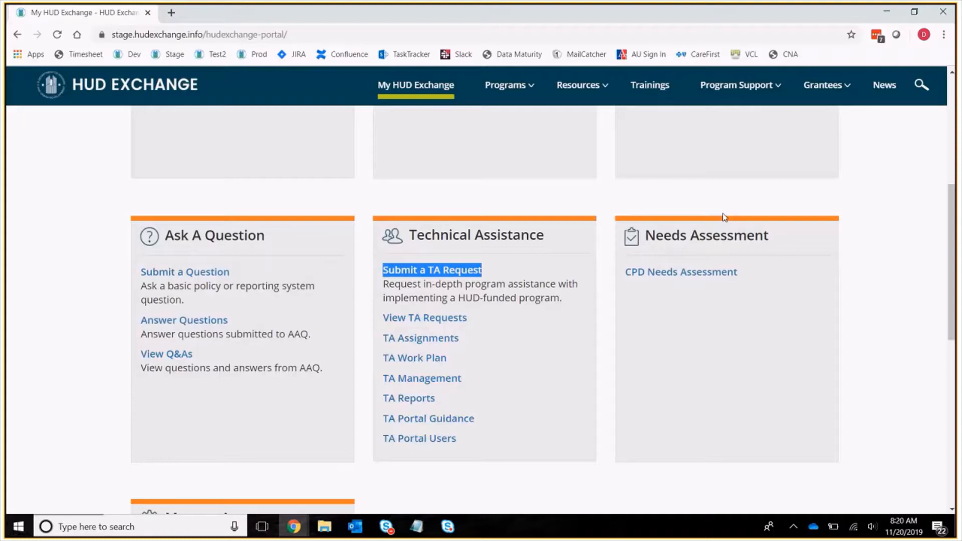
{"action": "left_click", "coordinate": [632, 360]}
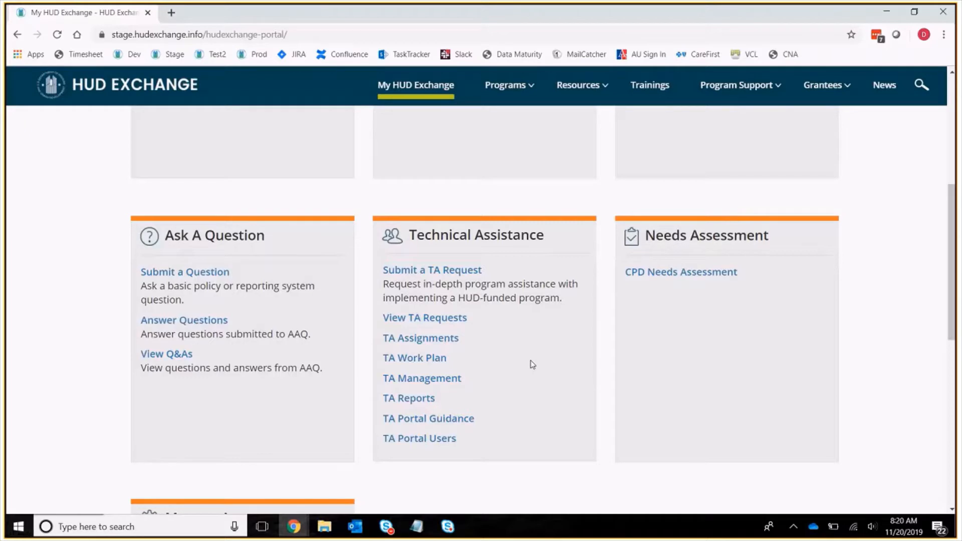
Step: View the list of TA Portal Guidance documents and return to the My HUD Exchange page
{"action": "left_click", "coordinate": [456, 421]}
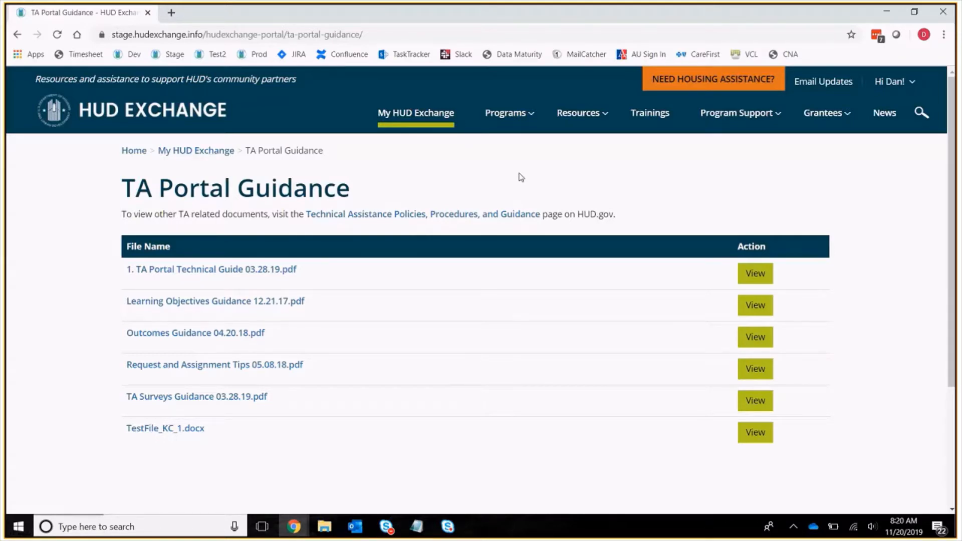
{"action": "left_click", "coordinate": [407, 114]}
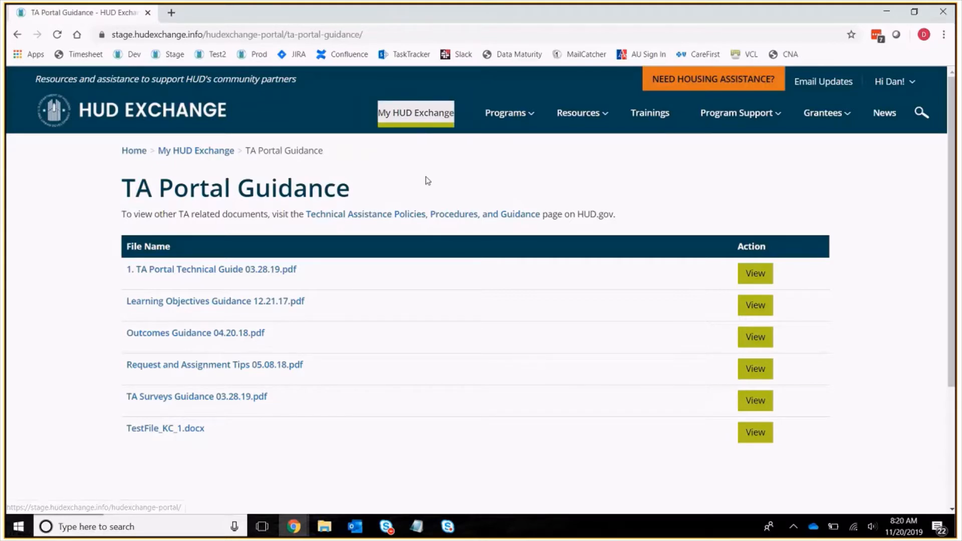
{"action": "left_click", "coordinate": [420, 125]}
Step: Open the TA Work Plan page from the Technical Assistance section and look through the To Be Drafted work plans
{"action": "scroll", "coordinate": [464, 271], "scroll_direction": "down", "scroll_amount": 5}
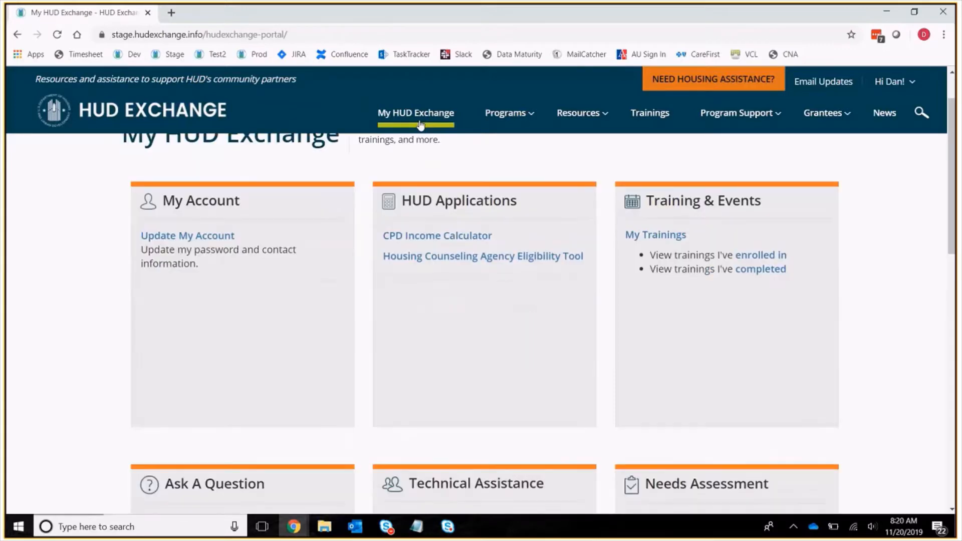
{"action": "scroll", "coordinate": [465, 271], "scroll_direction": "down", "scroll_amount": 1}
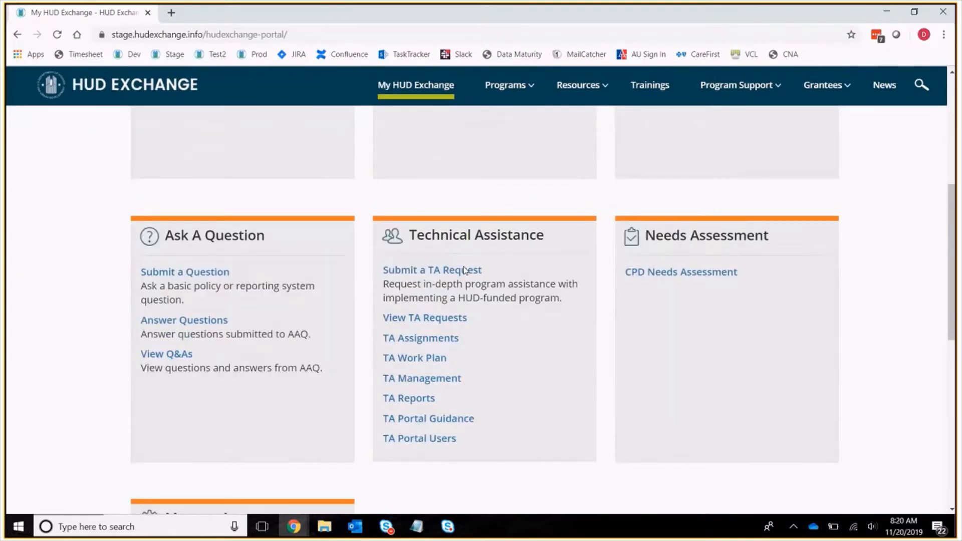
{"action": "scroll", "coordinate": [465, 271], "scroll_direction": "down", "scroll_amount": 1}
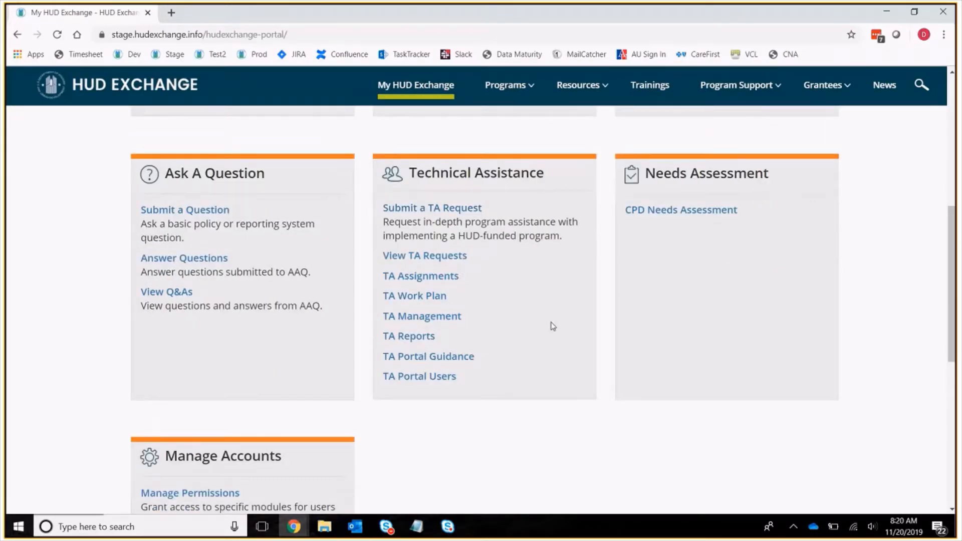
{"action": "left_click", "coordinate": [440, 300]}
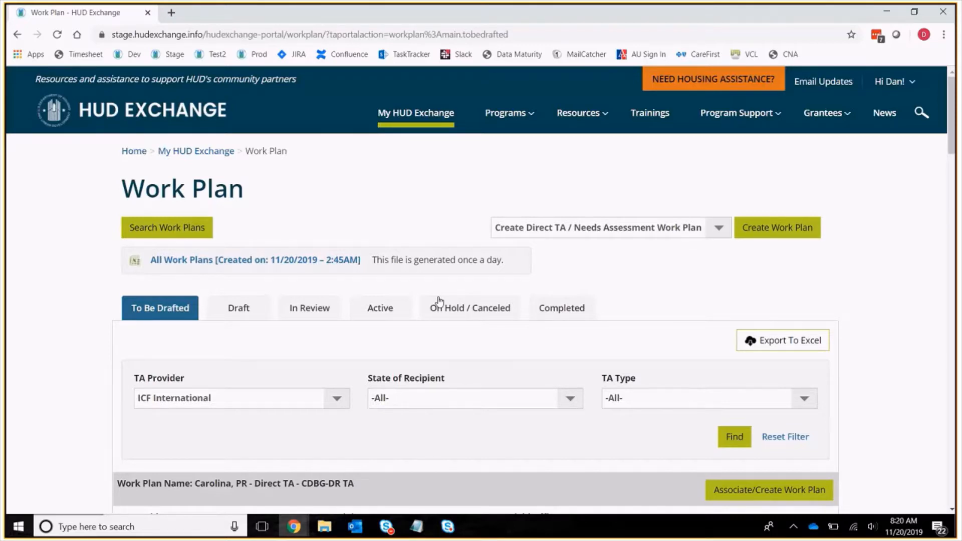
{"action": "scroll", "coordinate": [319, 360], "scroll_direction": "down", "scroll_amount": 6}
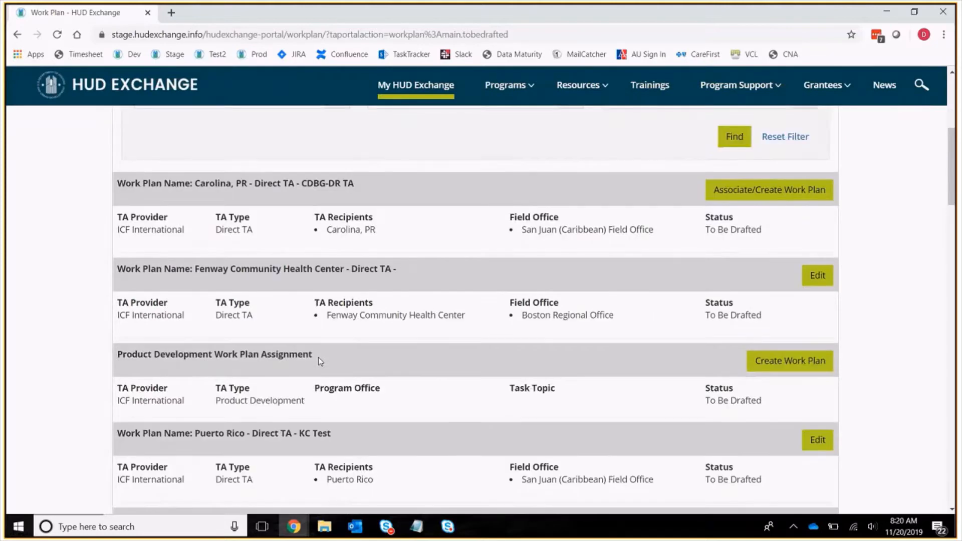
{"action": "scroll", "coordinate": [318, 357], "scroll_direction": "down", "scroll_amount": 4}
{"action": "scroll", "coordinate": [318, 357], "scroll_direction": "up", "scroll_amount": 1}
{"action": "scroll", "coordinate": [318, 357], "scroll_direction": "up", "scroll_amount": 9}
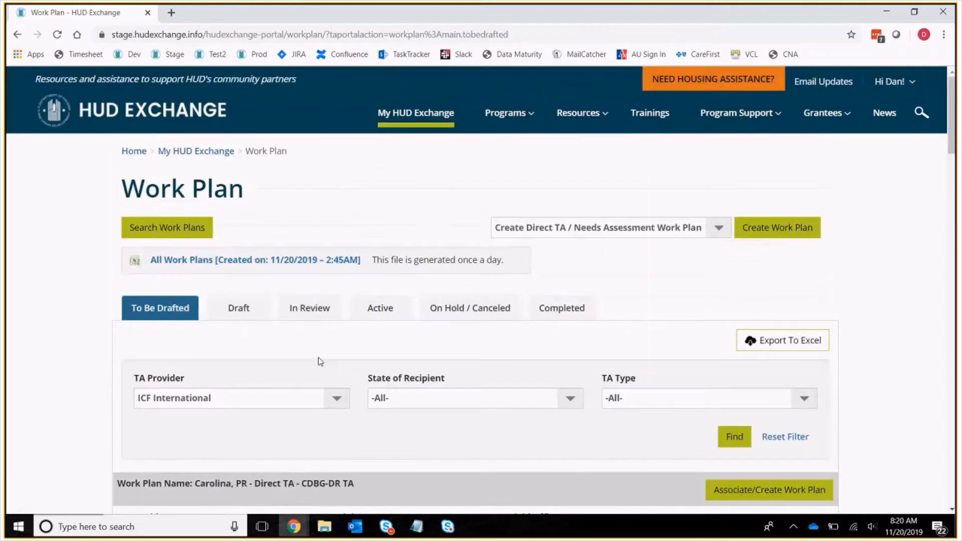
{"action": "scroll", "coordinate": [453, 271], "scroll_direction": "down", "scroll_amount": 2}
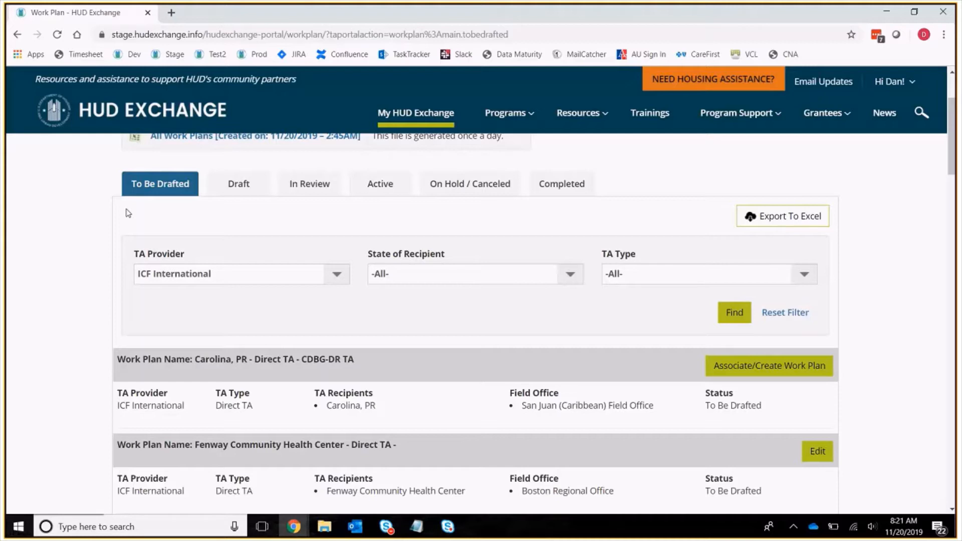
Step: View the Draft work plans, and look over the In Review work plans with their filters
{"action": "left_click", "coordinate": [222, 189]}
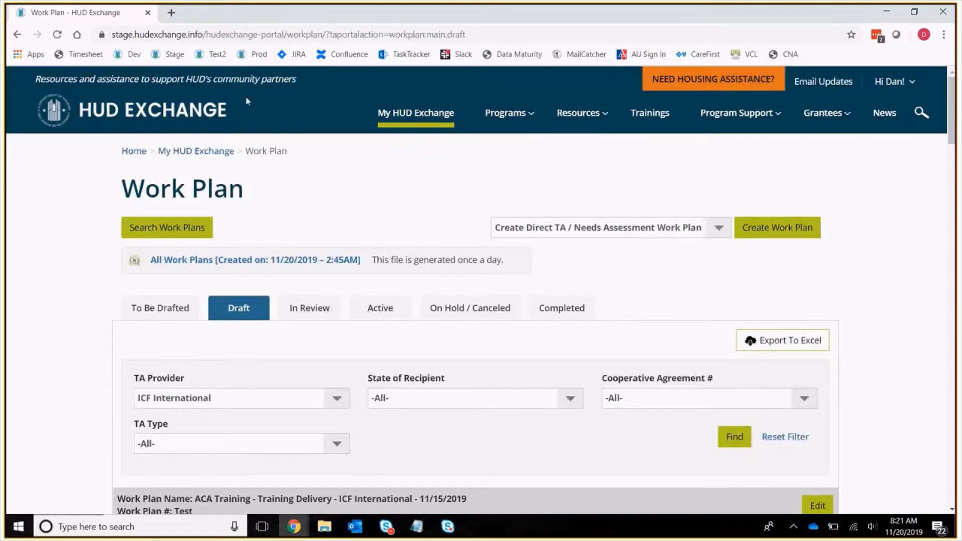
{"action": "scroll", "coordinate": [349, 386], "scroll_direction": "down", "scroll_amount": 4}
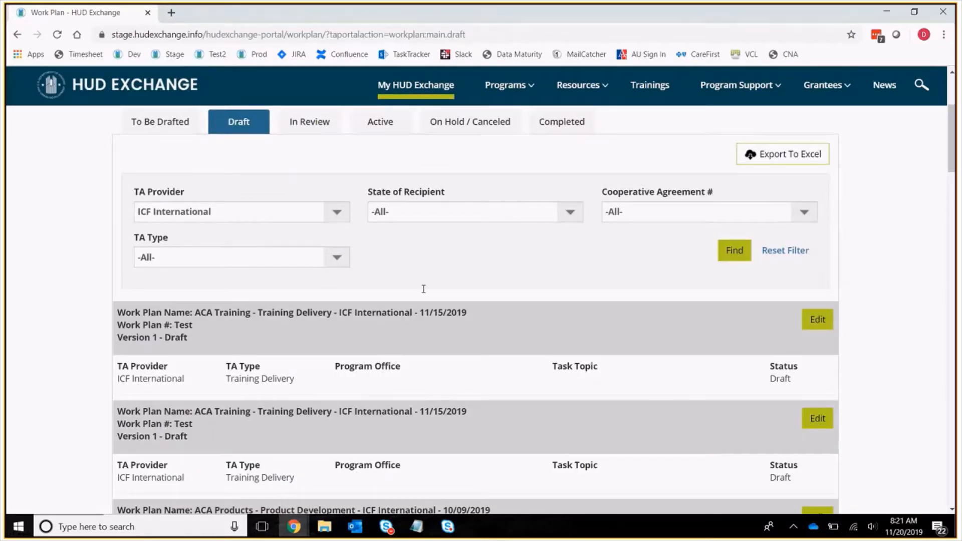
{"action": "left_click", "coordinate": [309, 128]}
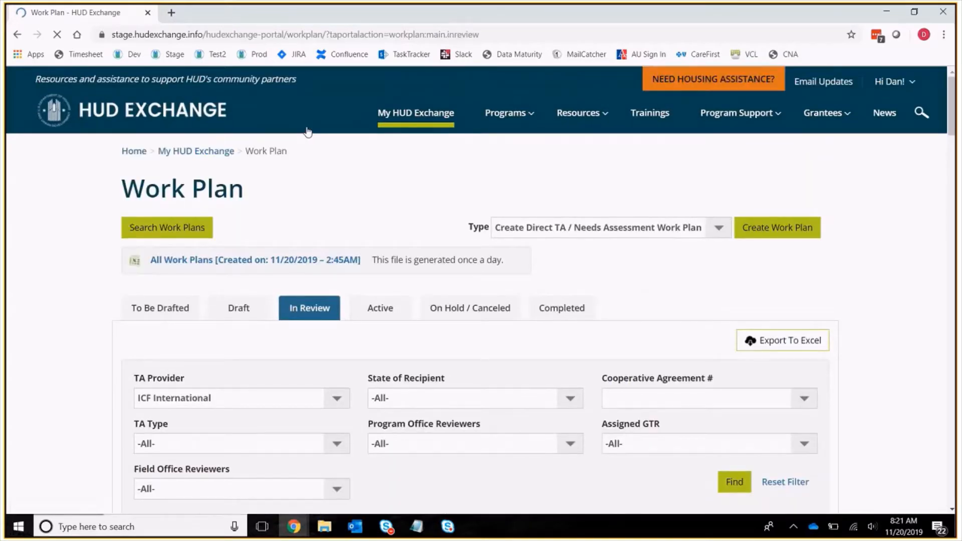
{"action": "scroll", "coordinate": [632, 326], "scroll_direction": "down", "scroll_amount": 3}
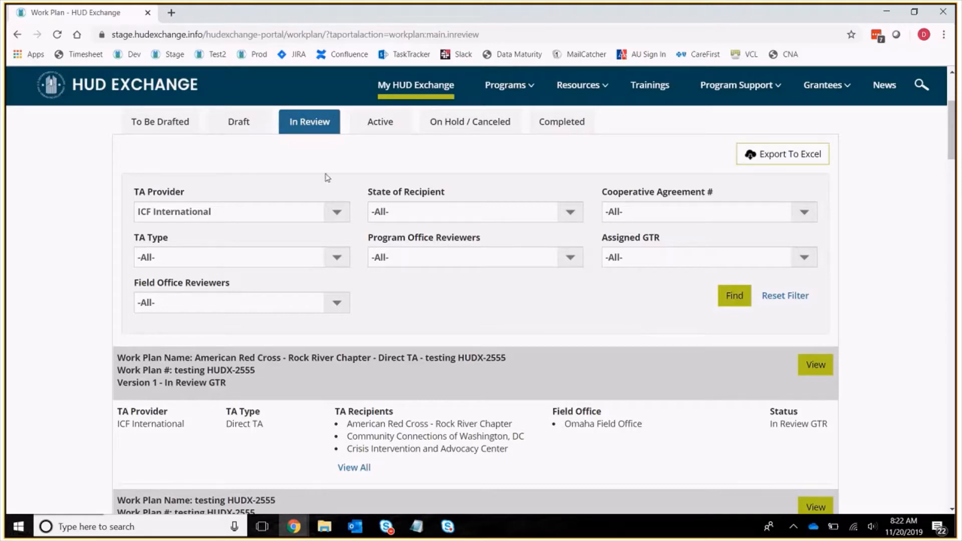
Step: Show the Active work plans and look through their filters, recipients, field offices and other versions
{"action": "left_click", "coordinate": [371, 134]}
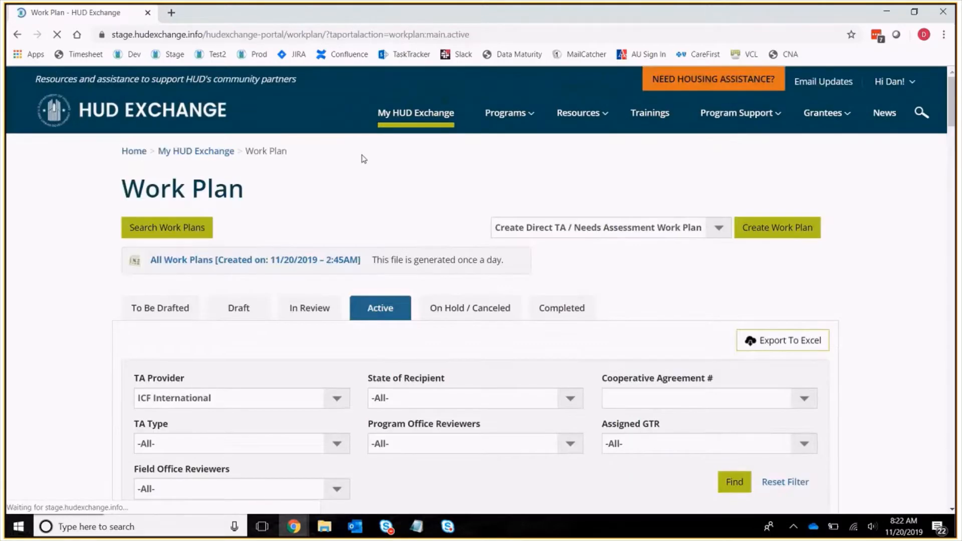
{"action": "scroll", "coordinate": [376, 281], "scroll_direction": "down", "scroll_amount": 3}
{"action": "scroll", "coordinate": [376, 280], "scroll_direction": "down", "scroll_amount": 2}
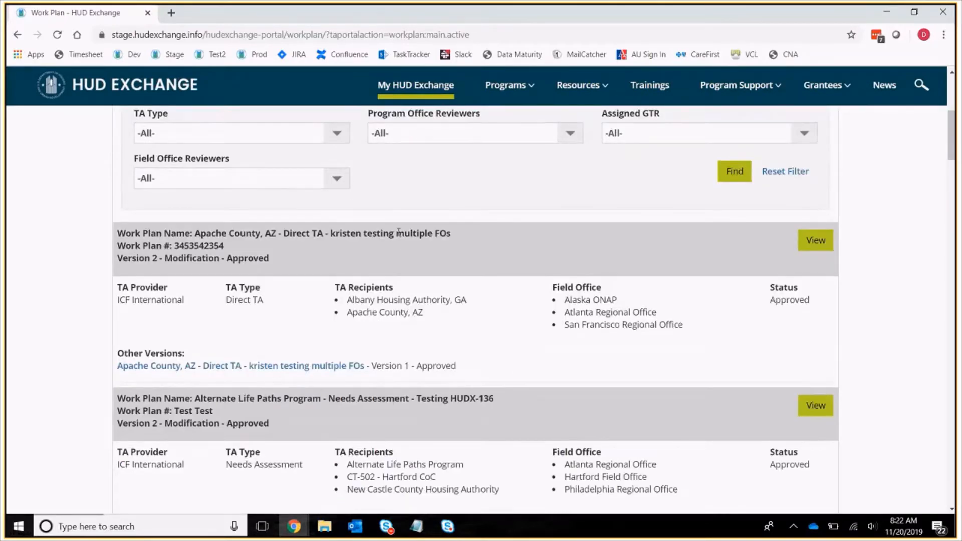
{"action": "scroll", "coordinate": [399, 232], "scroll_direction": "up", "scroll_amount": 2}
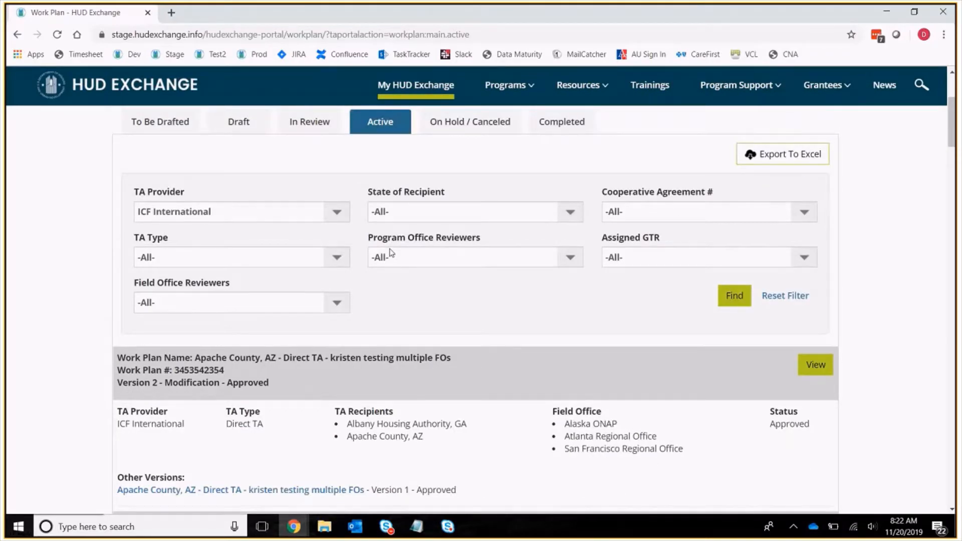
{"action": "scroll", "coordinate": [381, 281], "scroll_direction": "down", "scroll_amount": 1}
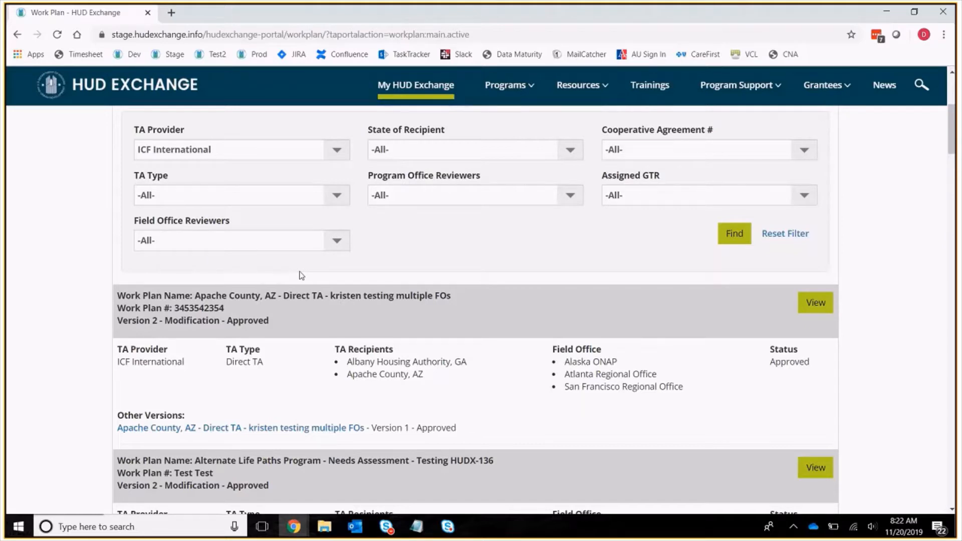
{"action": "scroll", "coordinate": [301, 276], "scroll_direction": "up", "scroll_amount": 4}
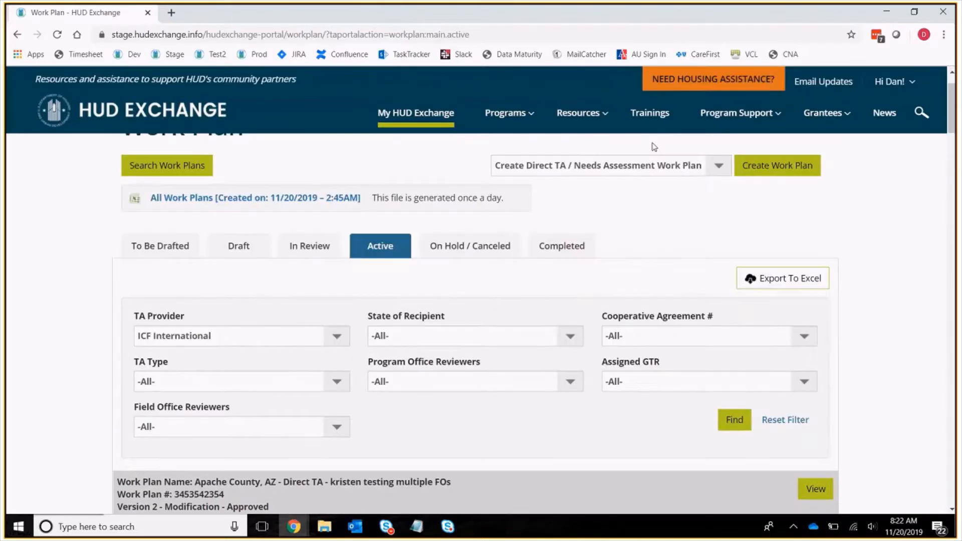
Step: Show the On Hold / Canceled work plans and look over the first entries
{"action": "left_click", "coordinate": [499, 244]}
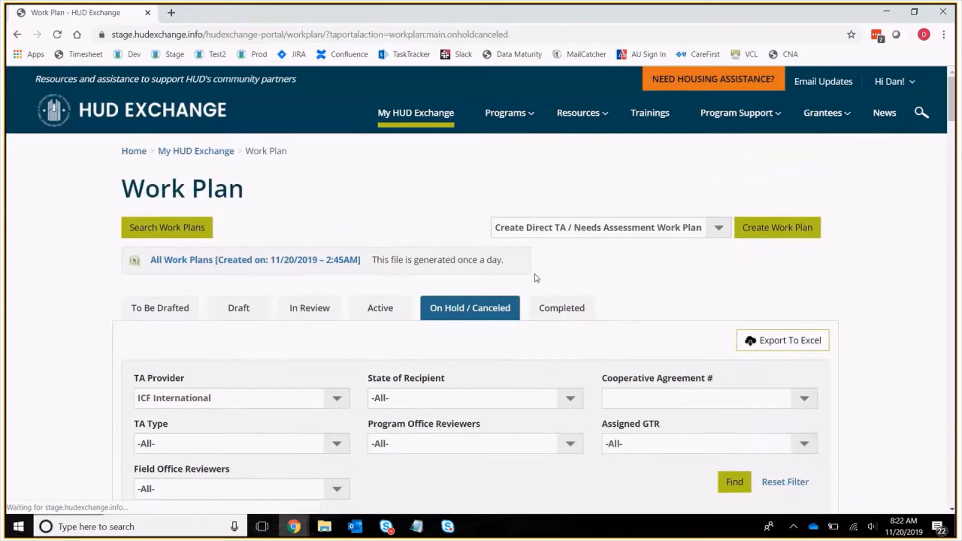
{"action": "scroll", "coordinate": [534, 278], "scroll_direction": "down", "scroll_amount": 5}
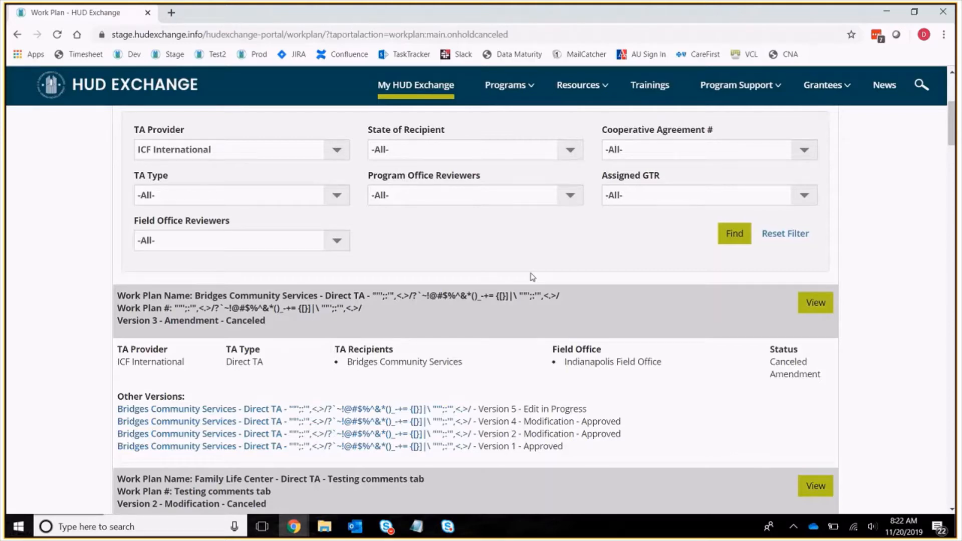
{"action": "scroll", "coordinate": [533, 277], "scroll_direction": "up", "scroll_amount": 5}
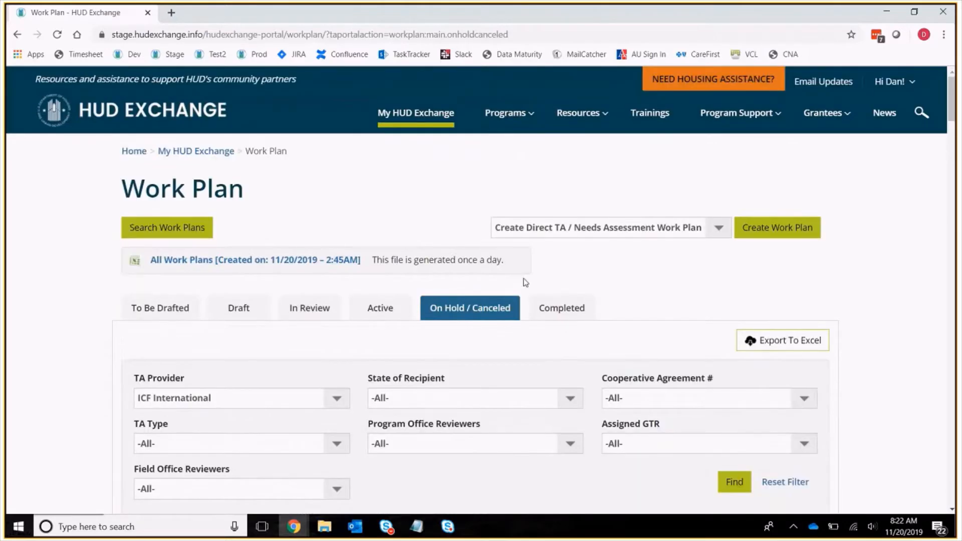
Step: Show the Completed work plans and look through the list
{"action": "left_click", "coordinate": [533, 307]}
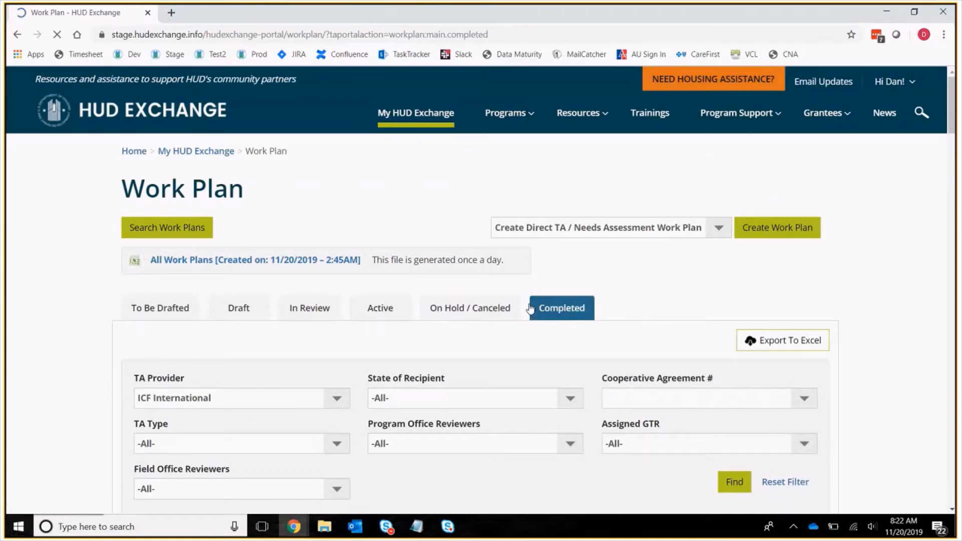
{"action": "scroll", "coordinate": [613, 343], "scroll_direction": "down", "scroll_amount": 5}
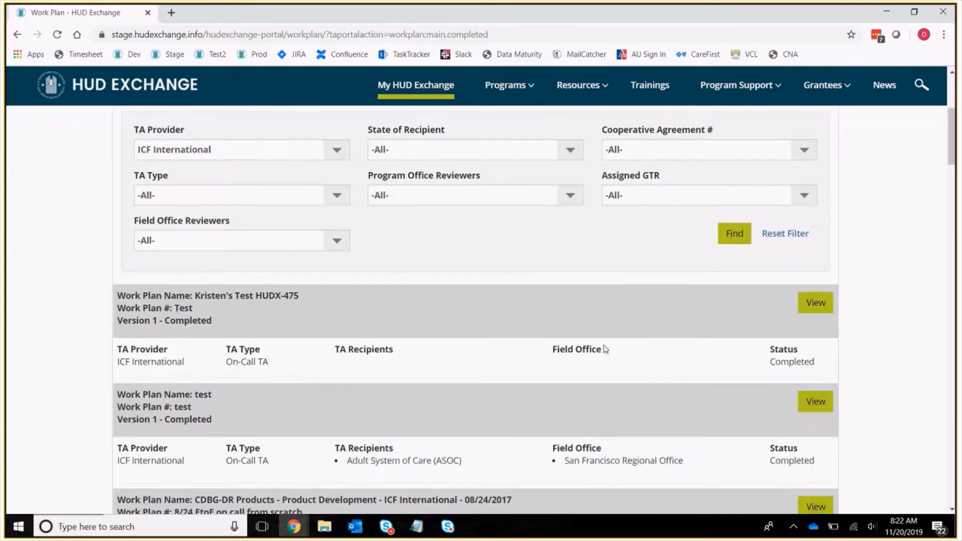
{"action": "scroll", "coordinate": [604, 349], "scroll_direction": "down", "scroll_amount": 4}
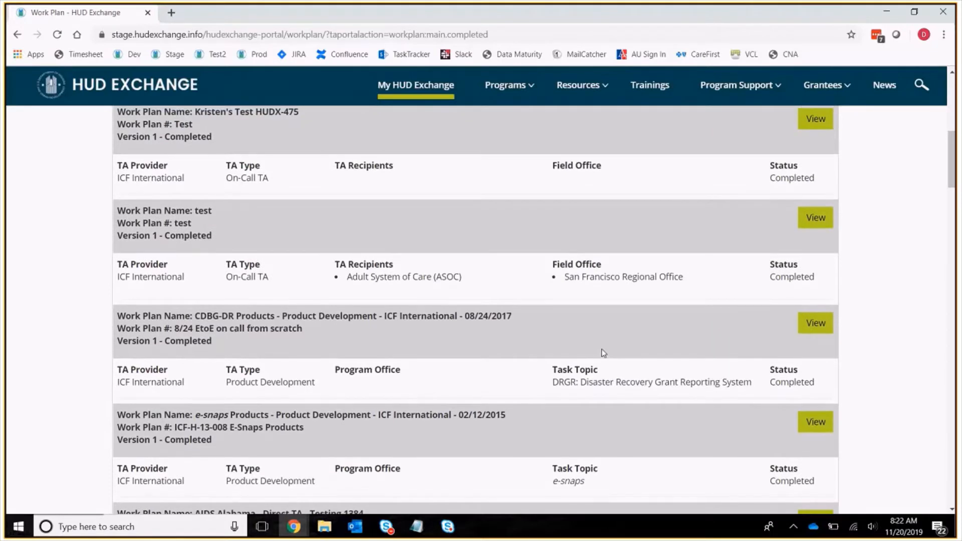
{"action": "scroll", "coordinate": [603, 353], "scroll_direction": "up", "scroll_amount": 8}
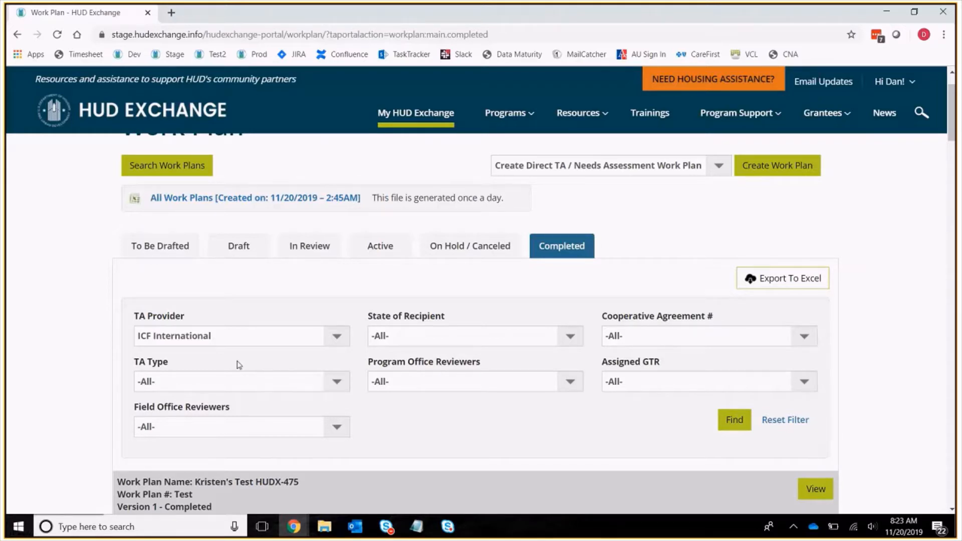
Step: Check the TA Provider filter choices for the Completed work plans without changing the provider, and review the export option and list
{"action": "scroll", "coordinate": [164, 340], "scroll_direction": "down", "scroll_amount": 1}
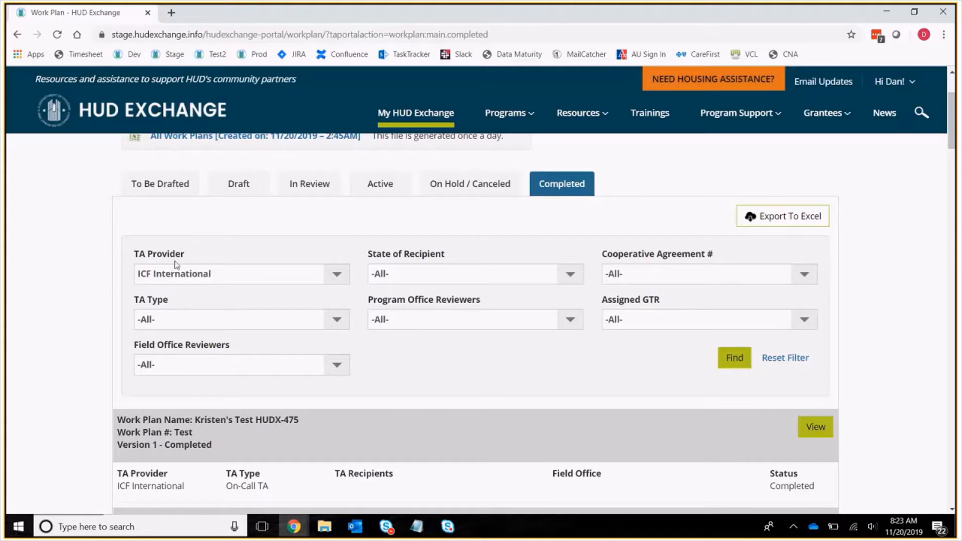
{"action": "left_click", "coordinate": [191, 269]}
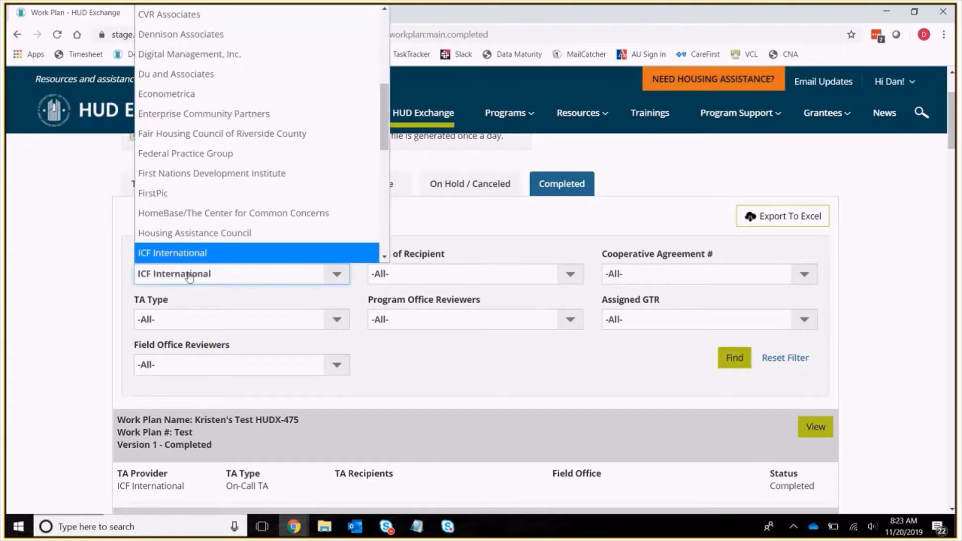
{"action": "left_click", "coordinate": [189, 277]}
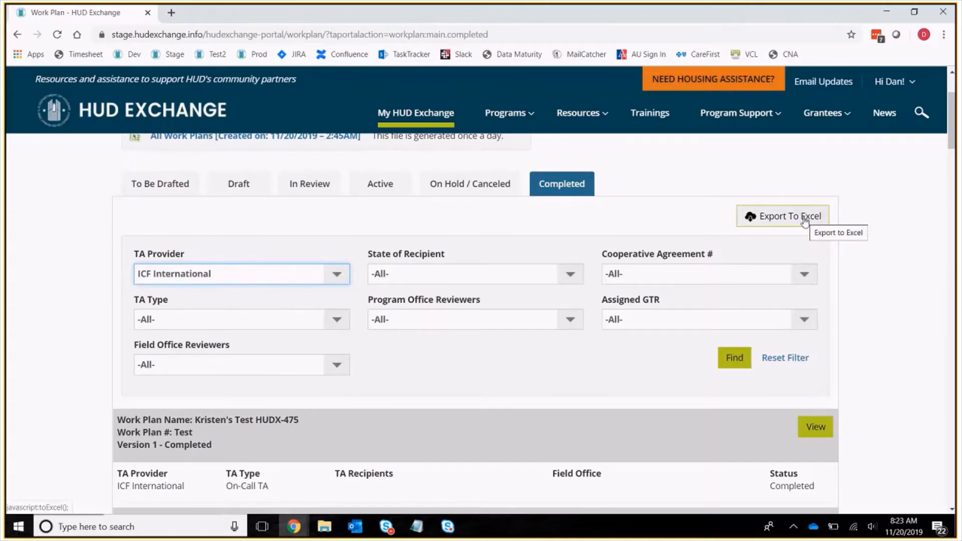
{"action": "scroll", "coordinate": [516, 271], "scroll_direction": "down", "scroll_amount": 3}
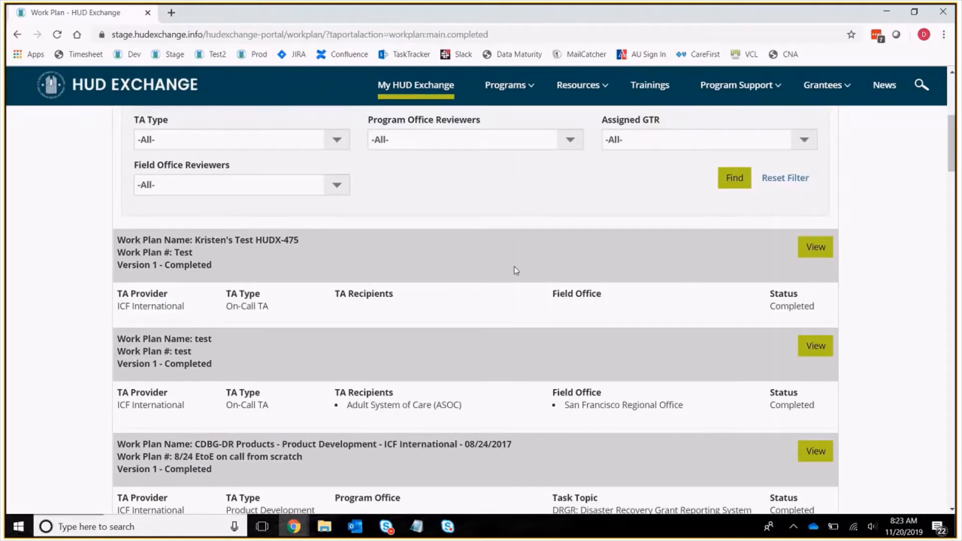
{"action": "scroll", "coordinate": [517, 270], "scroll_direction": "up", "scroll_amount": 4}
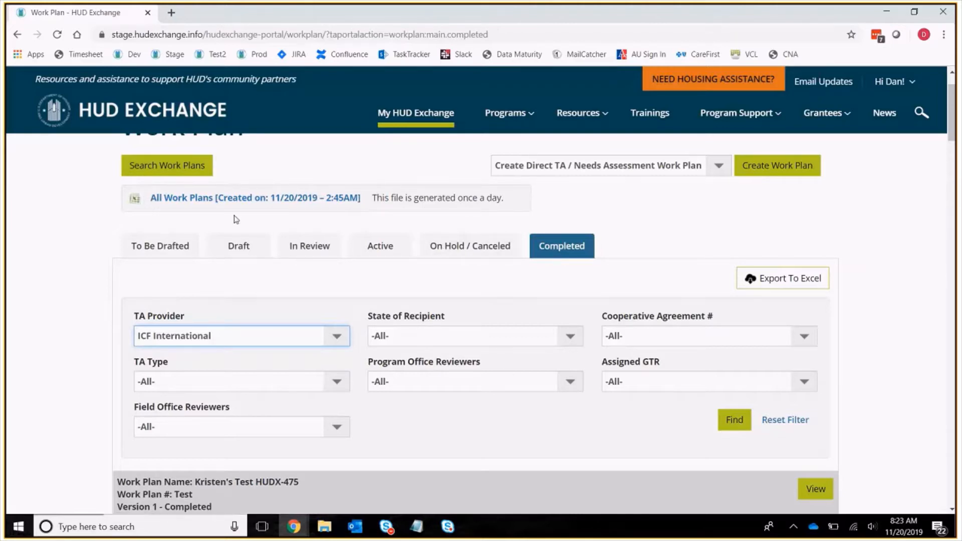
Step: Open the work plan search and examine its filters, from TA Type through Funding Source and TA Recipients
{"action": "left_click", "coordinate": [153, 171]}
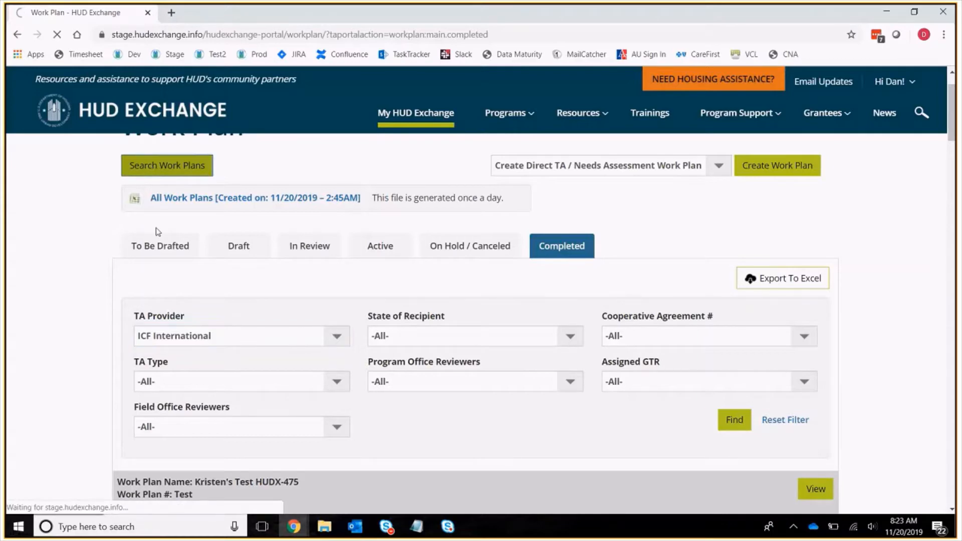
{"action": "scroll", "coordinate": [193, 262], "scroll_direction": "down", "scroll_amount": 4}
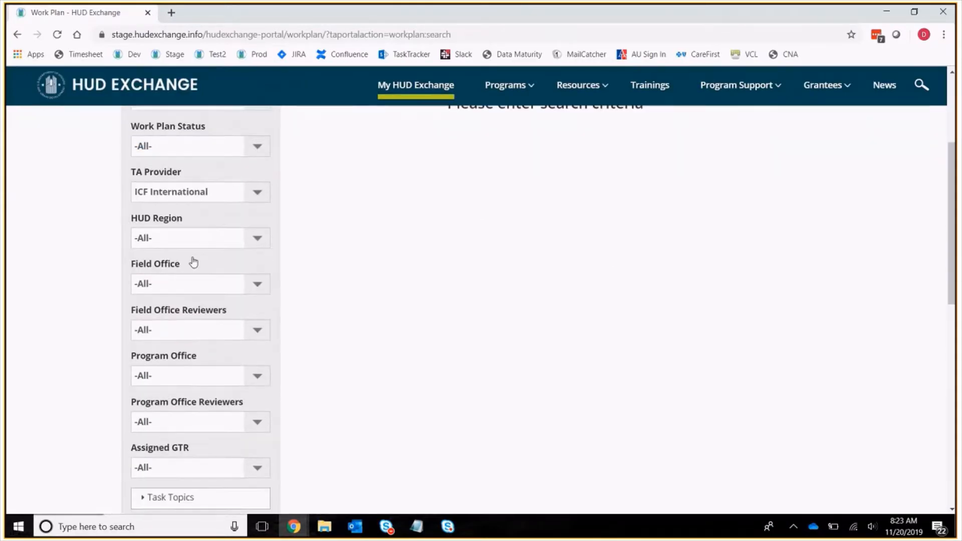
{"action": "scroll", "coordinate": [200, 236], "scroll_direction": "up", "scroll_amount": 2}
{"action": "scroll", "coordinate": [200, 240], "scroll_direction": "down", "scroll_amount": 1}
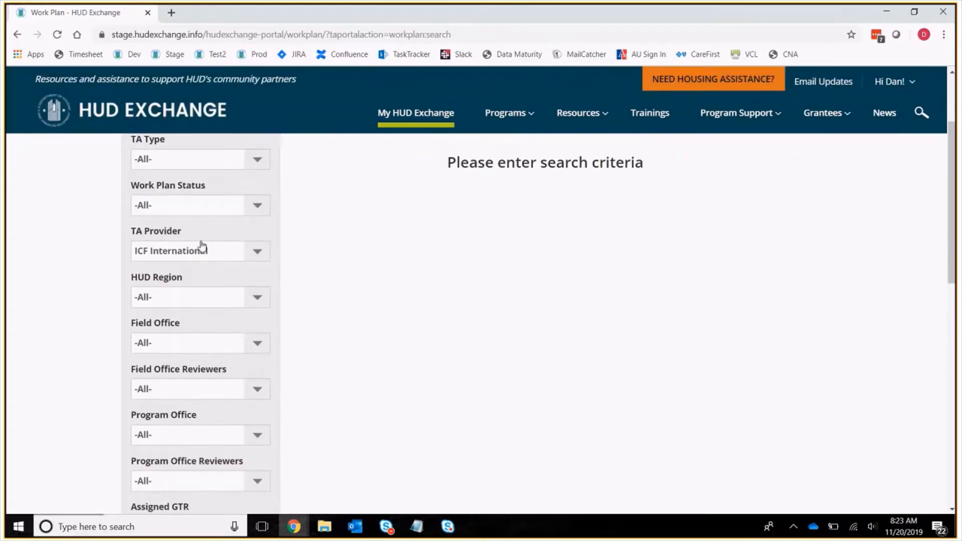
{"action": "scroll", "coordinate": [202, 246], "scroll_direction": "down", "scroll_amount": 4}
{"action": "scroll", "coordinate": [208, 246], "scroll_direction": "down", "scroll_amount": 2}
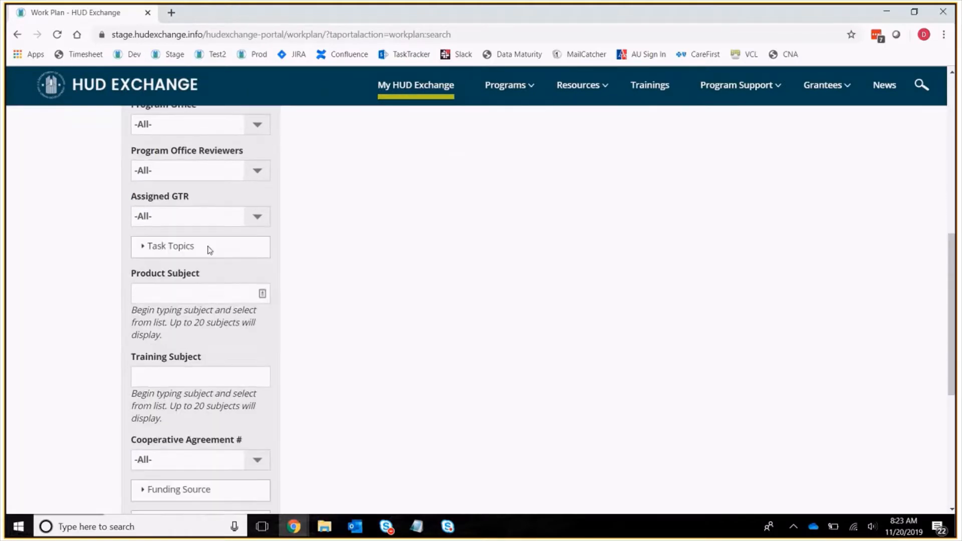
{"action": "scroll", "coordinate": [209, 250], "scroll_direction": "down", "scroll_amount": 3}
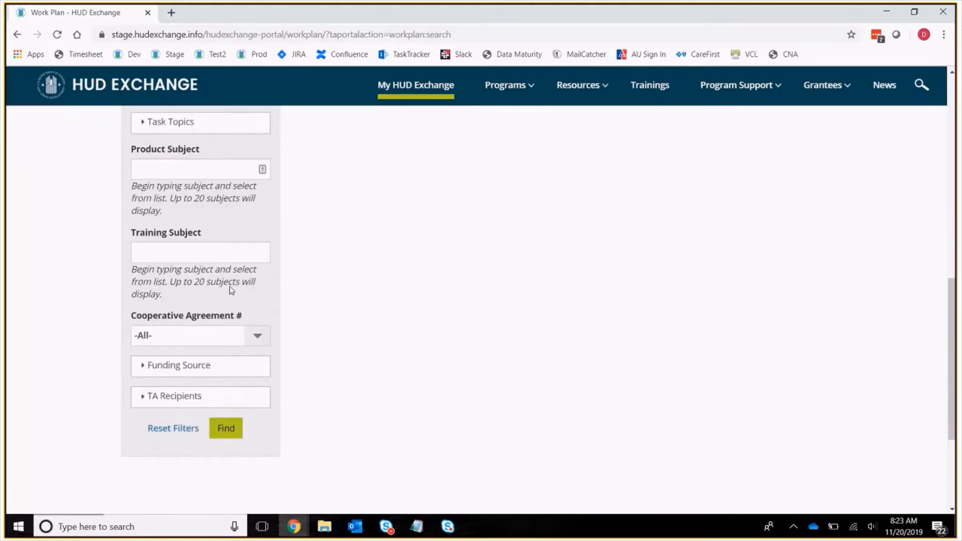
{"action": "scroll", "coordinate": [196, 282], "scroll_direction": "up", "scroll_amount": 9}
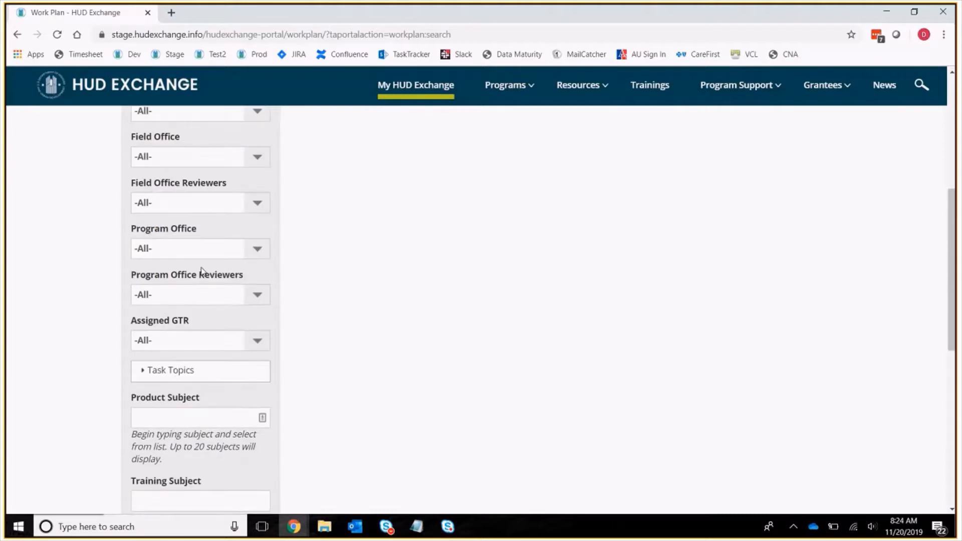
Step: Search for all work plans with ICF International as TA Provider and look through the results
{"action": "scroll", "coordinate": [200, 268], "scroll_direction": "down", "scroll_amount": 8}
{"action": "left_click", "coordinate": [225, 490]}
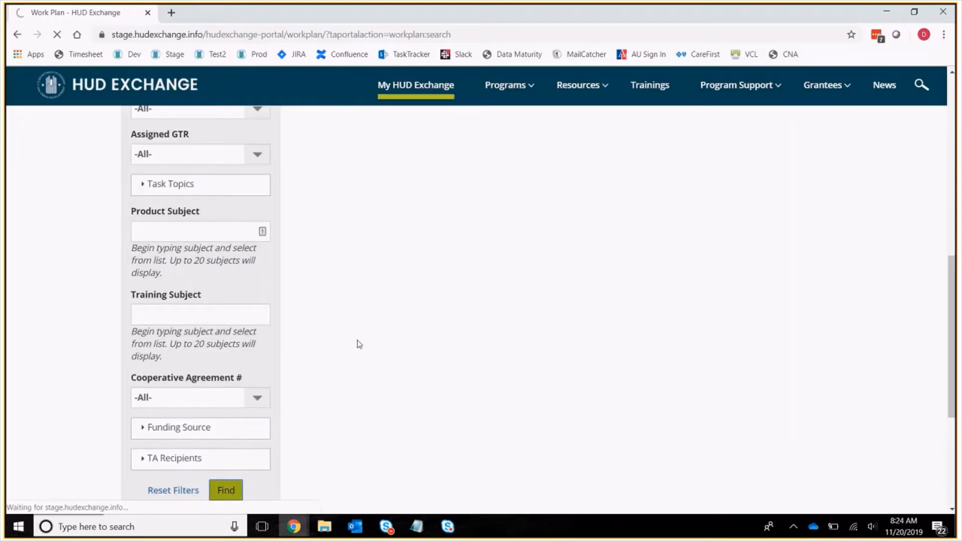
{"action": "scroll", "coordinate": [716, 171], "scroll_direction": "down", "scroll_amount": 3}
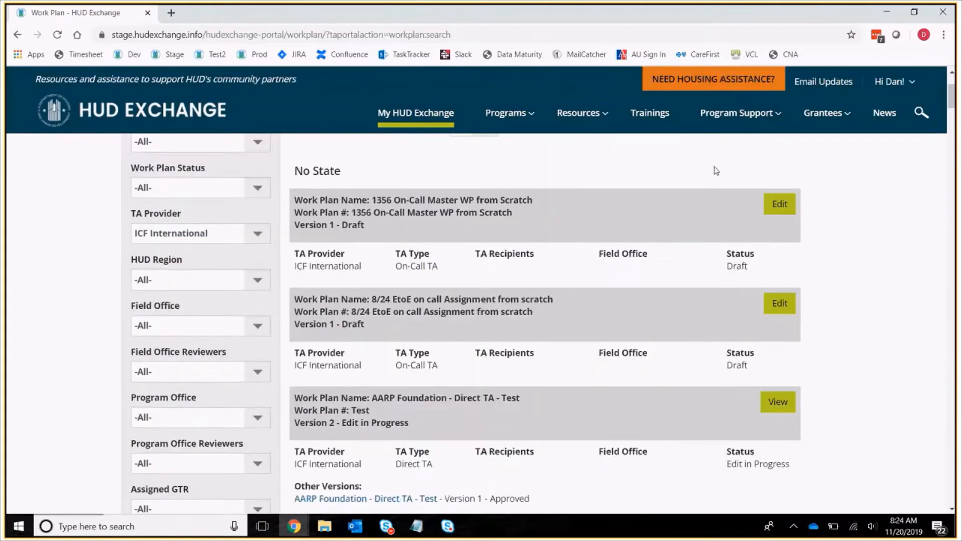
{"action": "scroll", "coordinate": [717, 171], "scroll_direction": "down", "scroll_amount": 5}
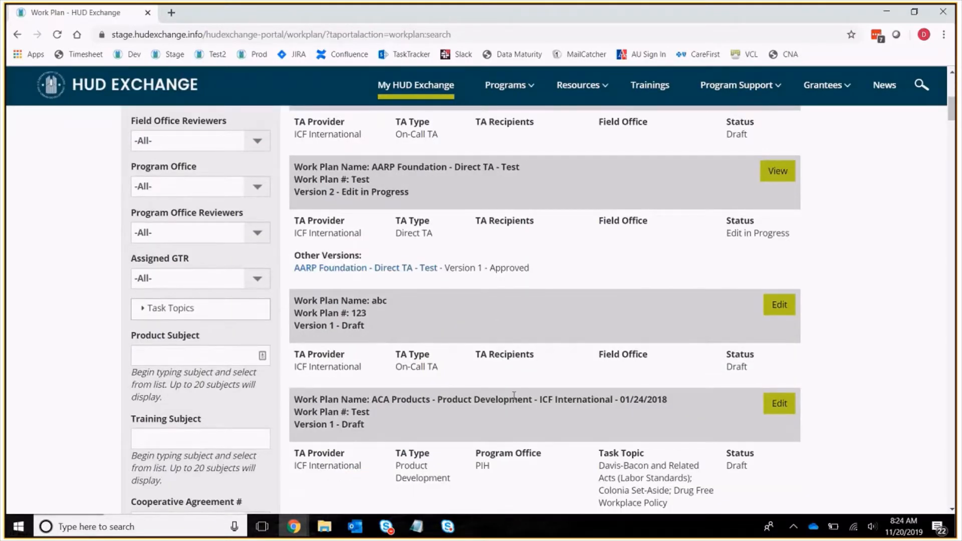
{"action": "scroll", "coordinate": [514, 396], "scroll_direction": "down", "scroll_amount": 9}
{"action": "scroll", "coordinate": [558, 165], "scroll_direction": "down", "scroll_amount": 5}
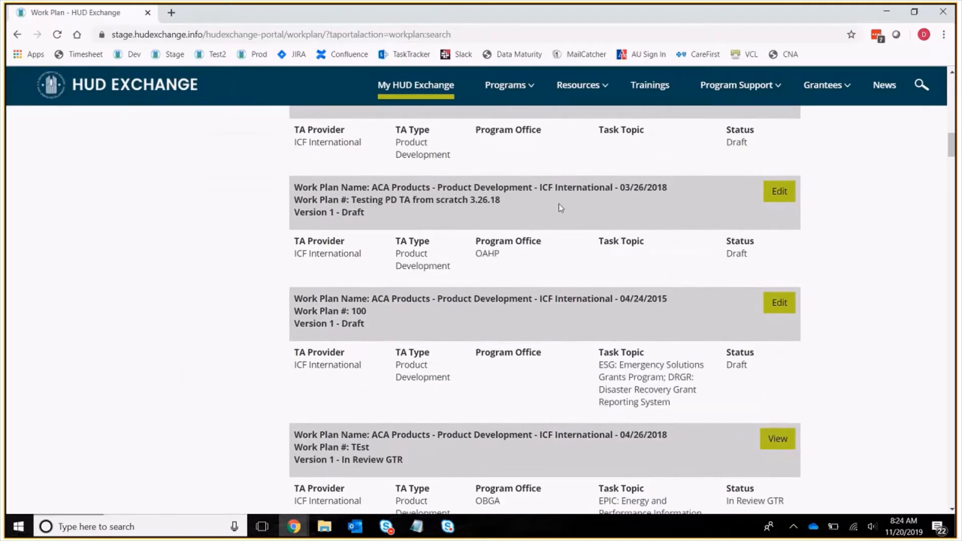
{"action": "scroll", "coordinate": [561, 208], "scroll_direction": "up", "scroll_amount": 20}
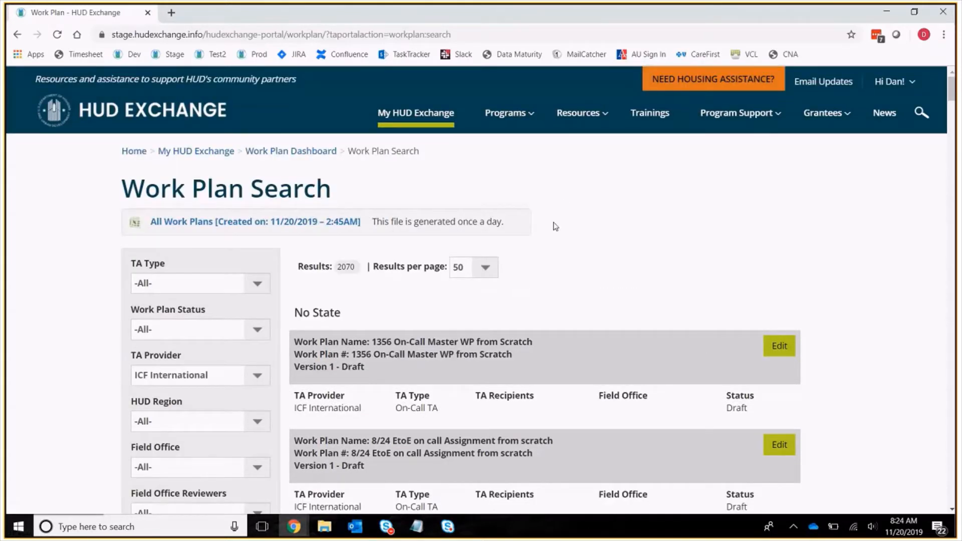
Step: Leave the search results, return to the Work Plan Dashboard and look over the To Be Drafted work plans
{"action": "left_click", "coordinate": [16, 35]}
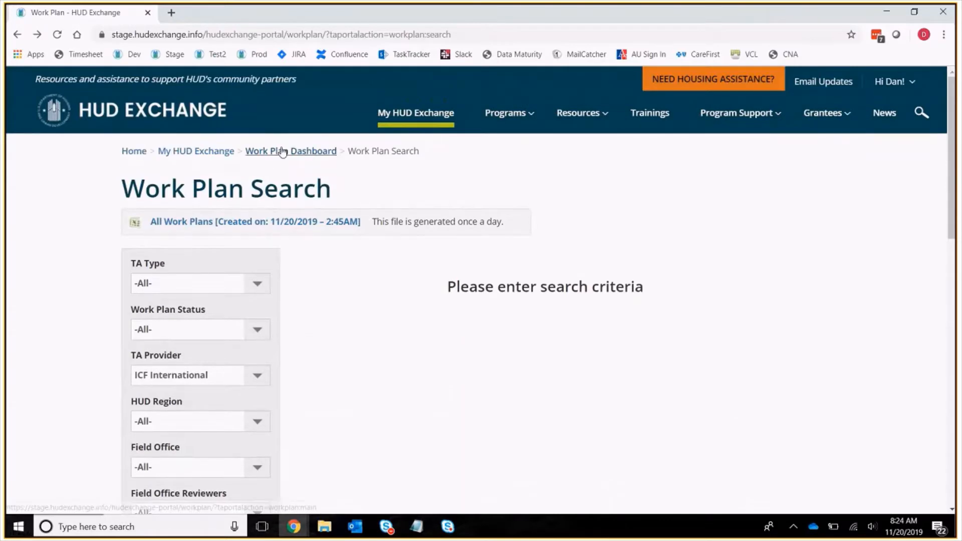
{"action": "left_click", "coordinate": [283, 152]}
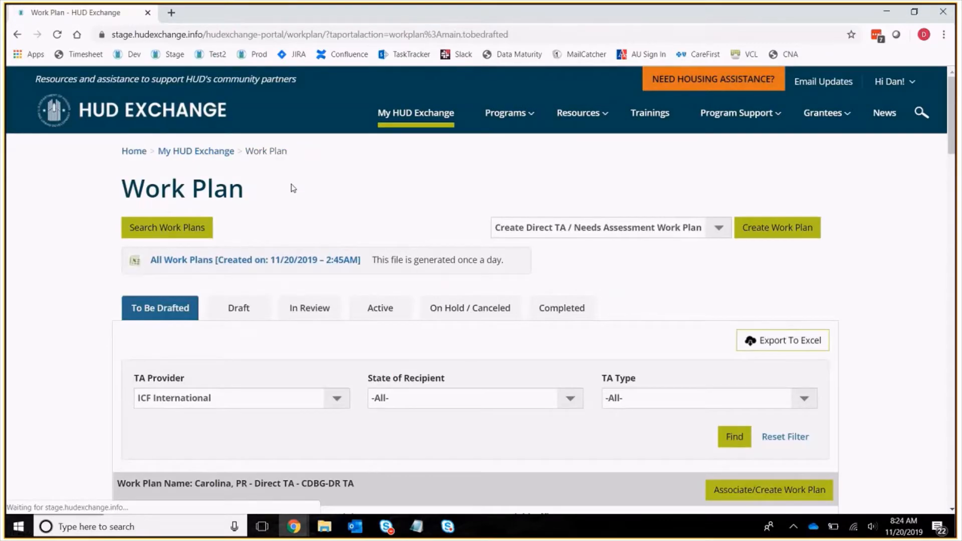
{"action": "scroll", "coordinate": [128, 366], "scroll_direction": "down", "scroll_amount": 2}
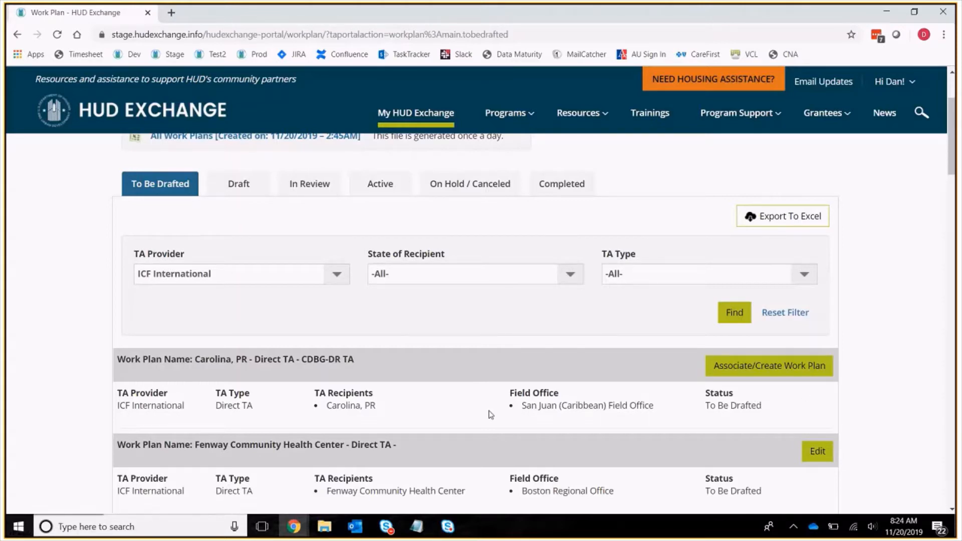
Step: Check the kinds of work plan that can be created, then open a new Direct TA / Needs Assessment work plan form and look it over
{"action": "scroll", "coordinate": [400, 407], "scroll_direction": "up", "scroll_amount": 1}
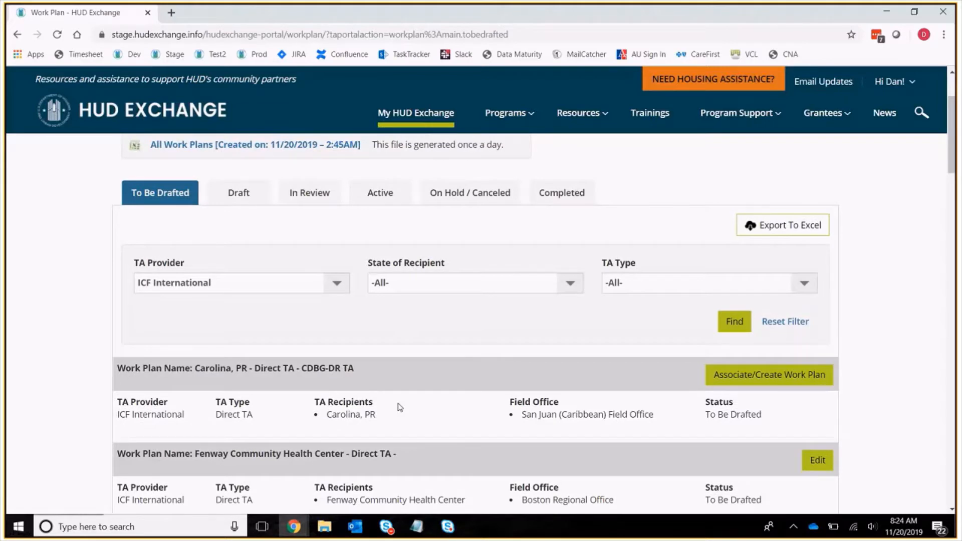
{"action": "scroll", "coordinate": [400, 407], "scroll_direction": "up", "scroll_amount": 2}
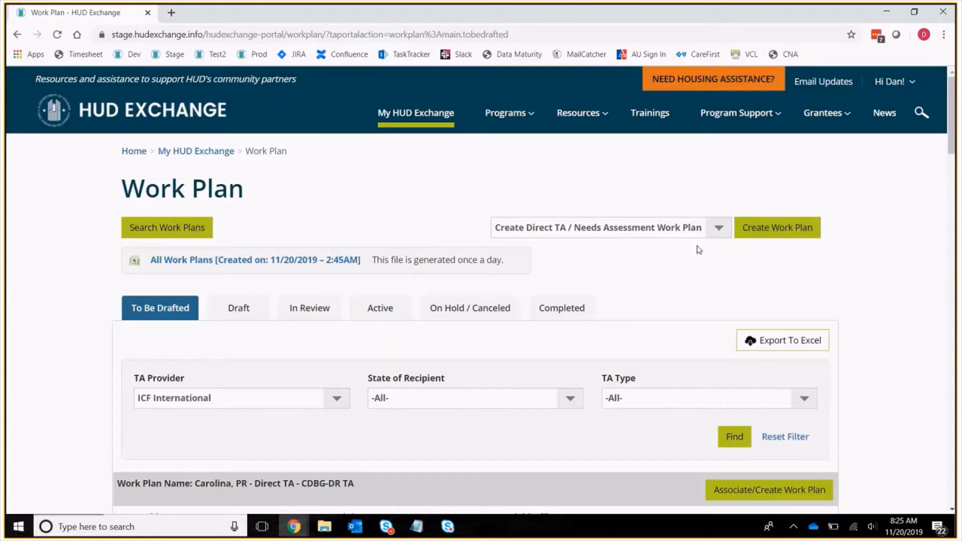
{"action": "left_click", "coordinate": [712, 232]}
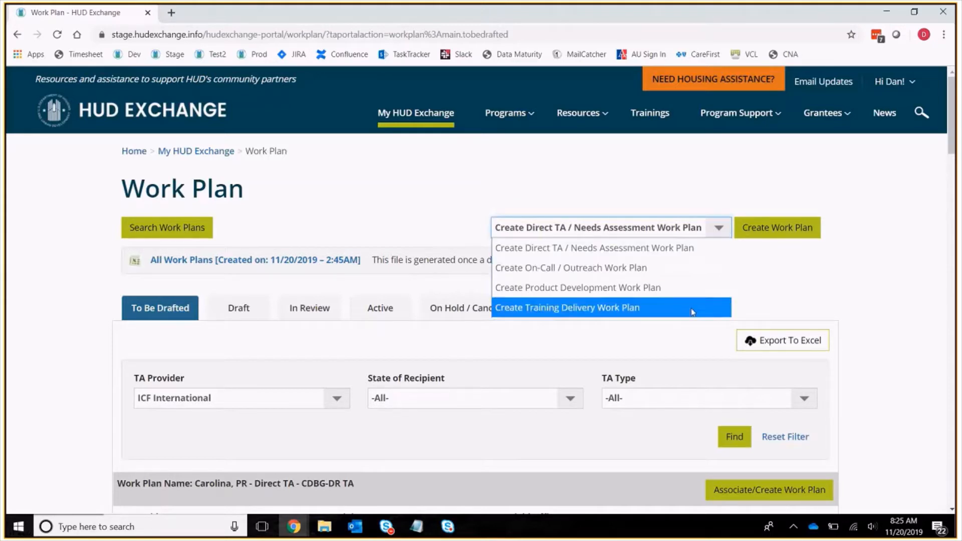
{"action": "left_click", "coordinate": [690, 249]}
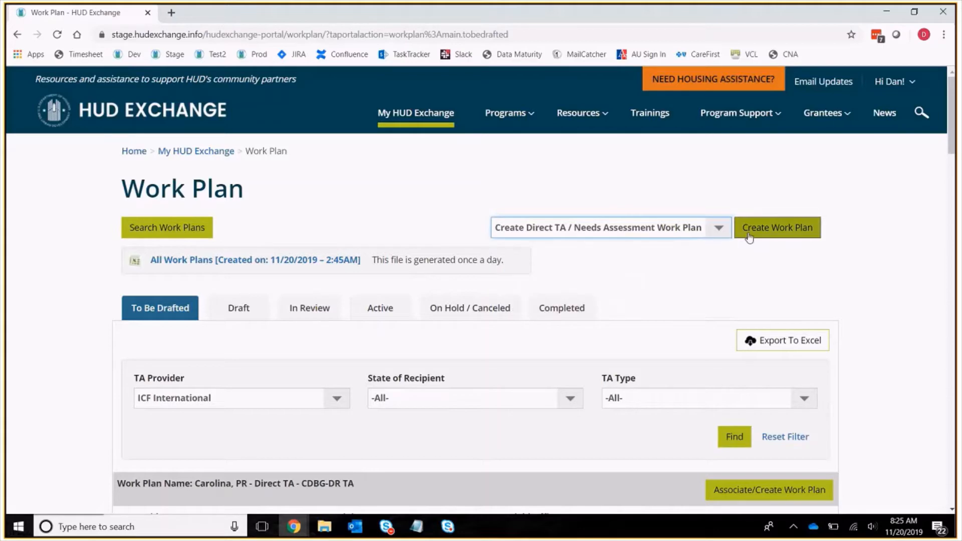
{"action": "left_click", "coordinate": [749, 235]}
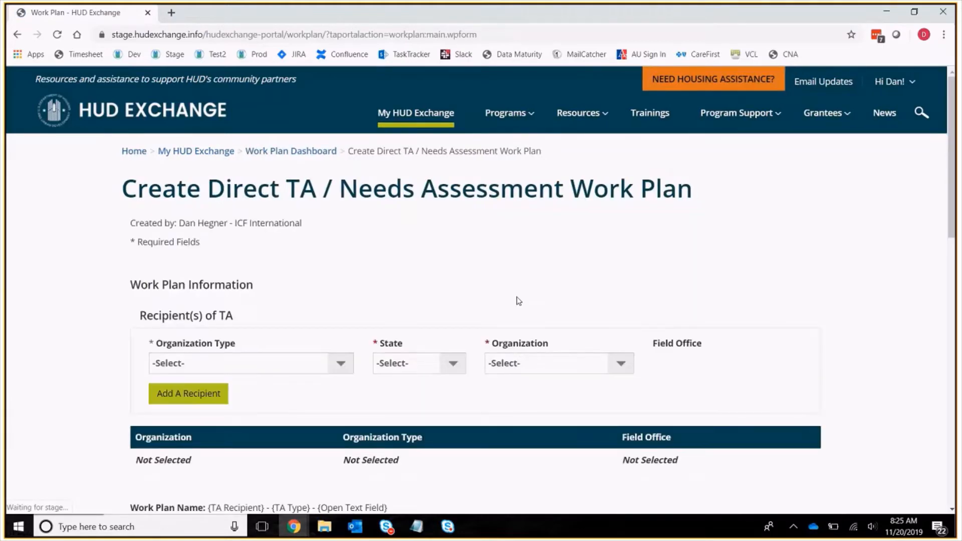
{"action": "scroll", "coordinate": [518, 301], "scroll_direction": "down", "scroll_amount": 5}
{"action": "scroll", "coordinate": [440, 288], "scroll_direction": "up", "scroll_amount": 5}
{"action": "scroll", "coordinate": [275, 351], "scroll_direction": "down", "scroll_amount": 3}
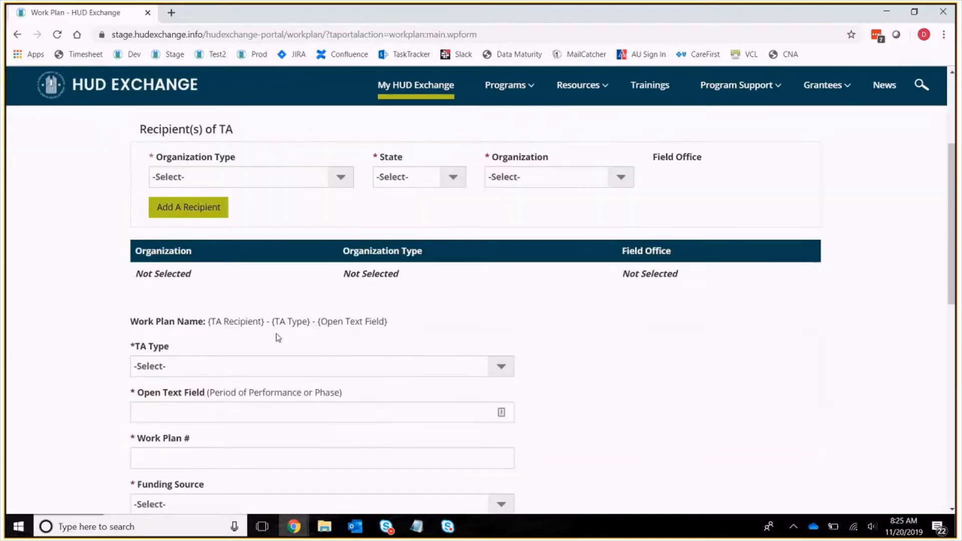
Step: Add the Arkansas grantee Arkansas State University - Mountain Home as a TA recipient of the new work plan
{"action": "scroll", "coordinate": [264, 342], "scroll_direction": "up", "scroll_amount": 1}
{"action": "left_click", "coordinate": [323, 239]}
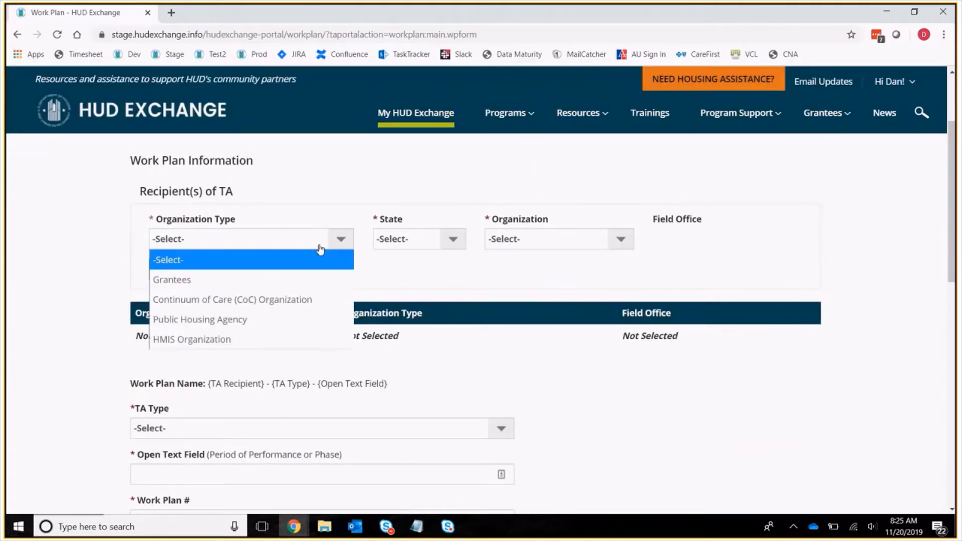
{"action": "left_click", "coordinate": [318, 279]}
{"action": "left_click", "coordinate": [428, 236]}
{"action": "left_click", "coordinate": [425, 359]}
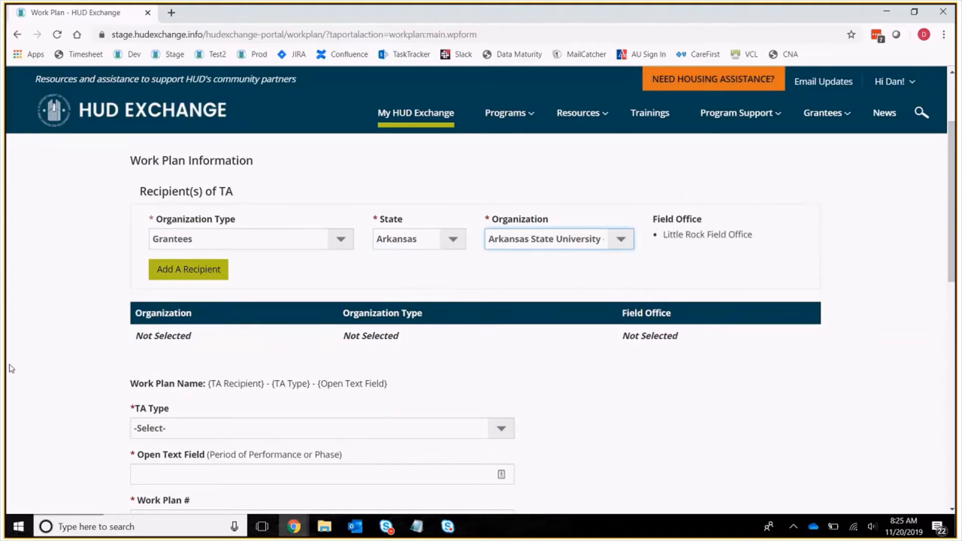
{"action": "left_click", "coordinate": [188, 269]}
Step: Set the TA Type to Direct TA and look through the remaining form fields down to the document upload
{"action": "scroll", "coordinate": [248, 301], "scroll_direction": "down", "scroll_amount": 4}
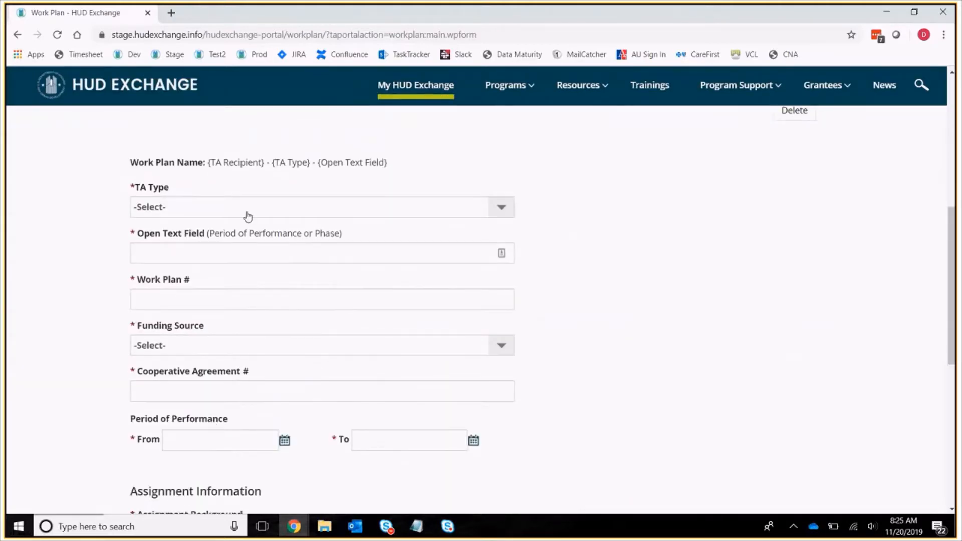
{"action": "left_click", "coordinate": [232, 207]}
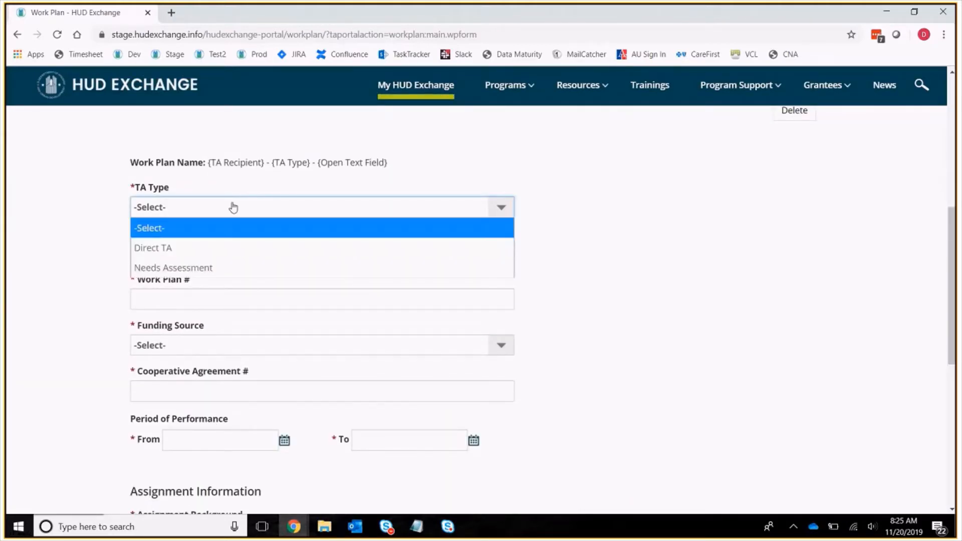
{"action": "left_click", "coordinate": [233, 248]}
{"action": "scroll", "coordinate": [232, 231], "scroll_direction": "down", "scroll_amount": 1}
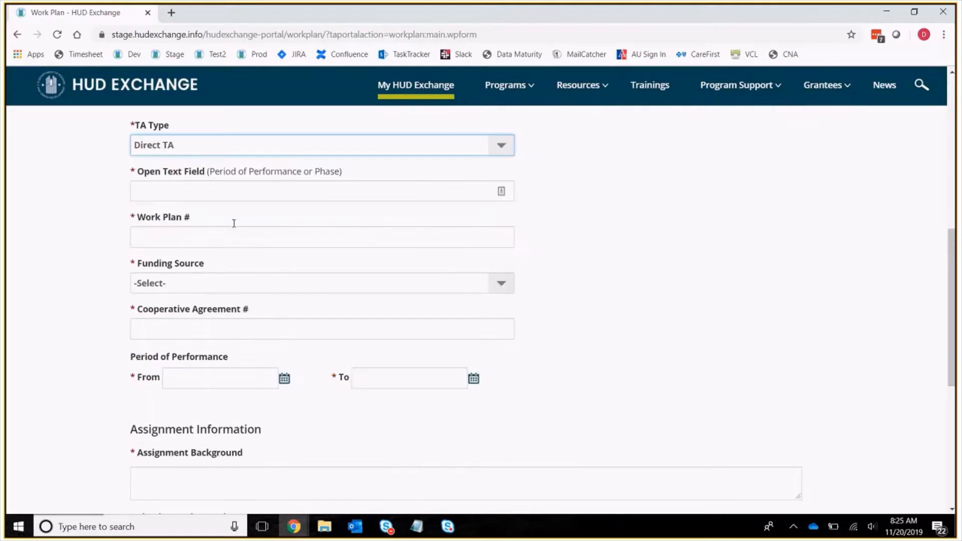
{"action": "scroll", "coordinate": [264, 394], "scroll_direction": "down", "scroll_amount": 3}
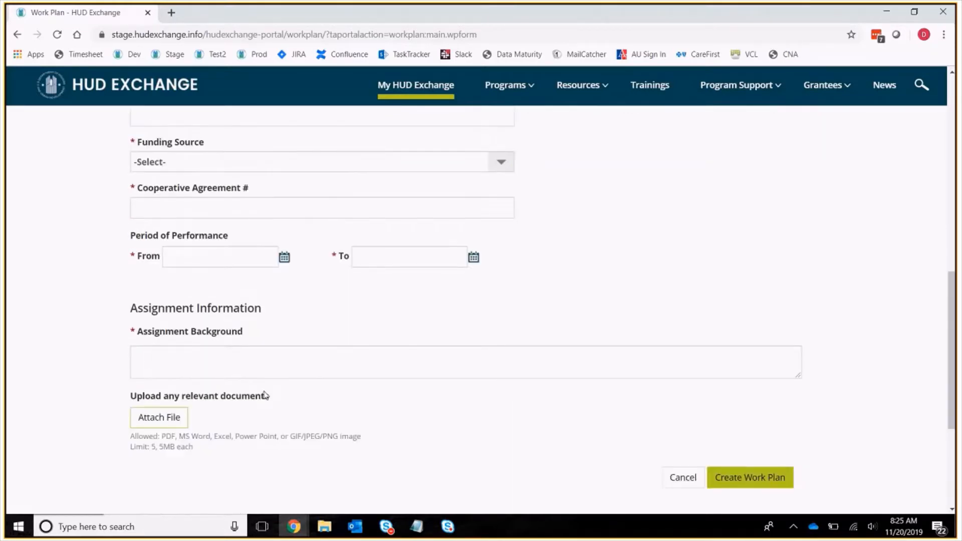
Step: Leave the form without creating the work plan, return to the Work Plan Dashboard and review the Carolina, PR entry under To Be Drafted
{"action": "scroll", "coordinate": [752, 416], "scroll_direction": "up", "scroll_amount": 9}
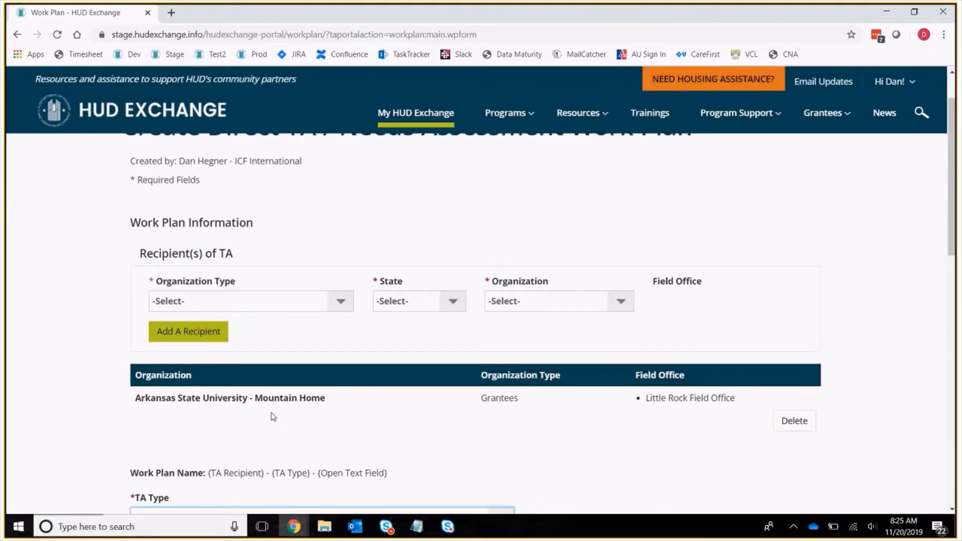
{"action": "scroll", "coordinate": [290, 379], "scroll_direction": "up", "scroll_amount": 2}
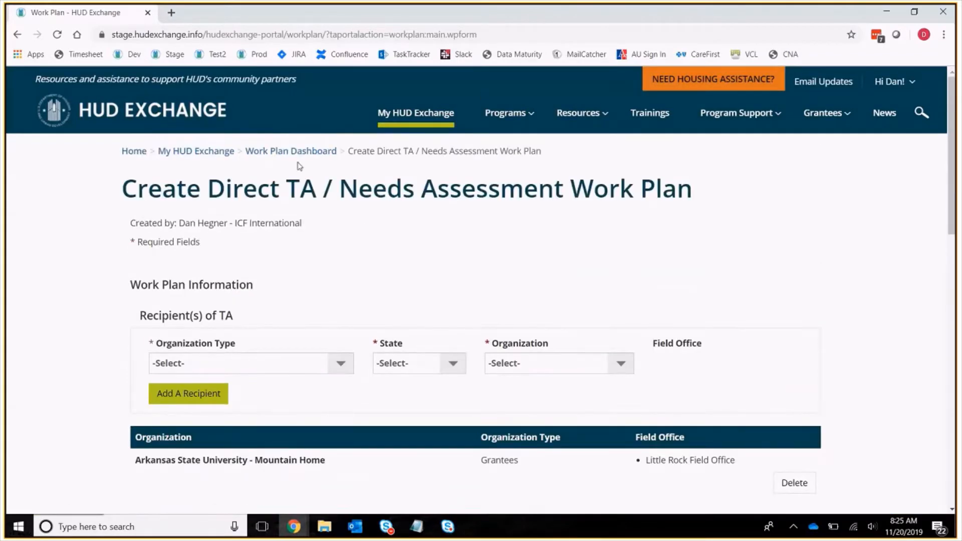
{"action": "left_click", "coordinate": [314, 152]}
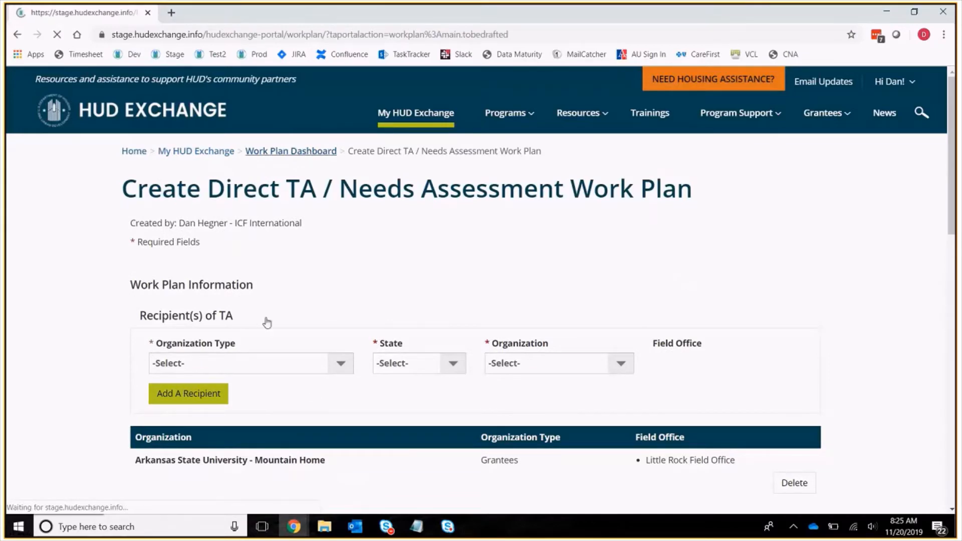
{"action": "scroll", "coordinate": [275, 321], "scroll_direction": "down", "scroll_amount": 1}
{"action": "scroll", "coordinate": [275, 321], "scroll_direction": "down", "scroll_amount": 1}
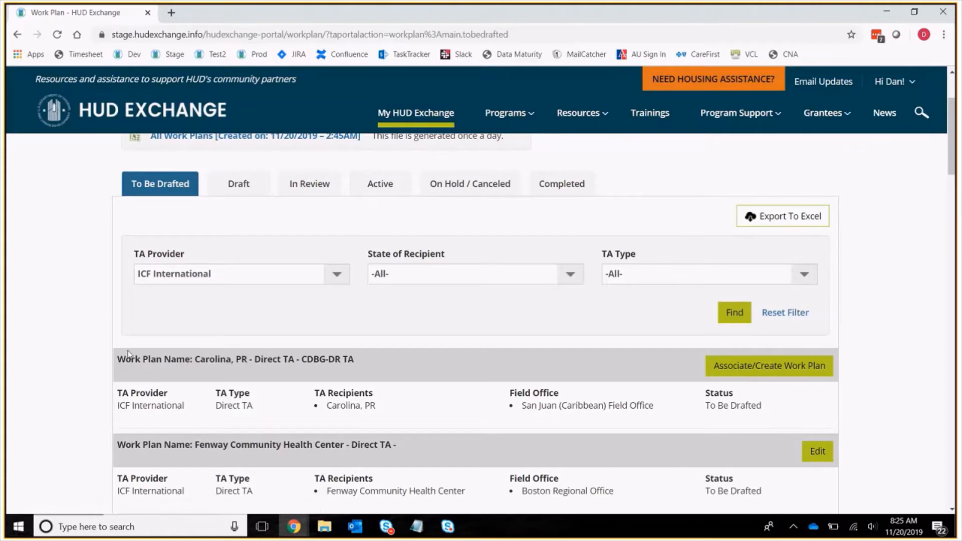
{"action": "left_click_drag", "start_coordinate": [113, 366], "coordinate": [737, 406]}
{"action": "left_click", "coordinate": [338, 362]}
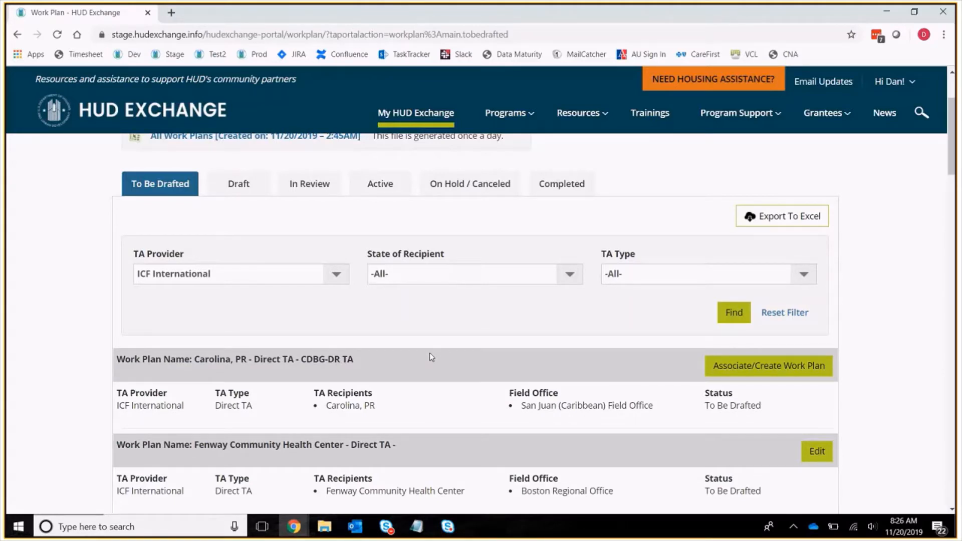
Step: Open the associate/create page for the Carolina, PR work plan and review its assignment information, eligible funding sources and scope description
{"action": "left_click", "coordinate": [776, 367]}
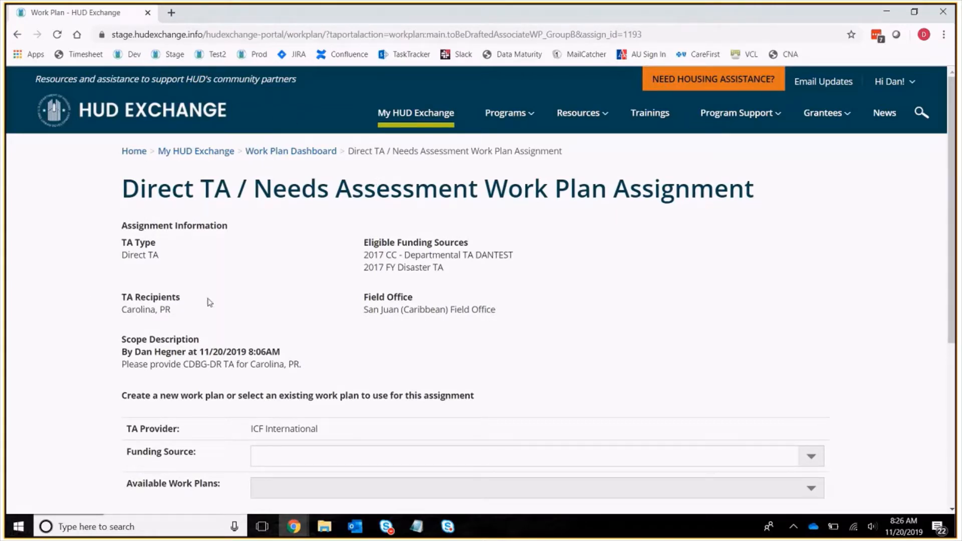
{"action": "left_click_drag", "start_coordinate": [228, 226], "coordinate": [123, 234]}
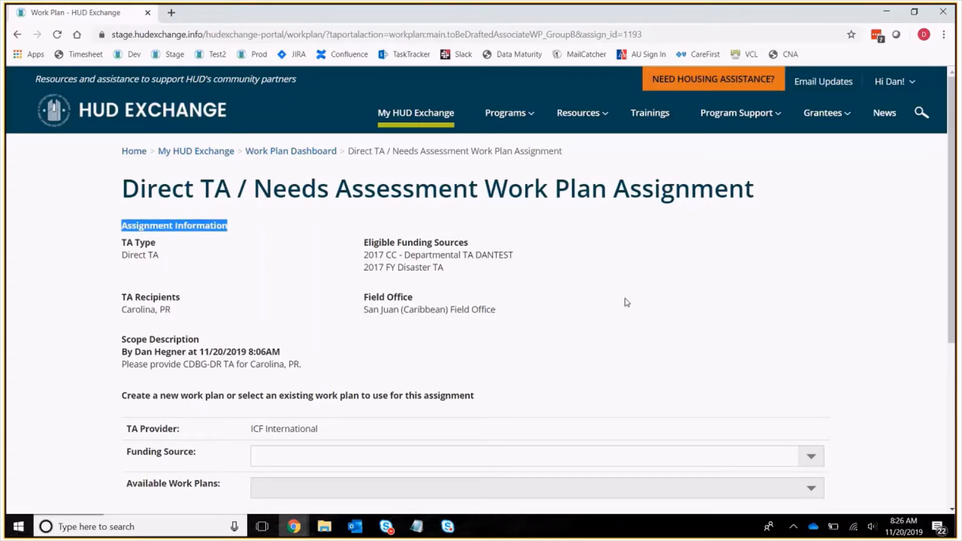
{"action": "left_click", "coordinate": [375, 255]}
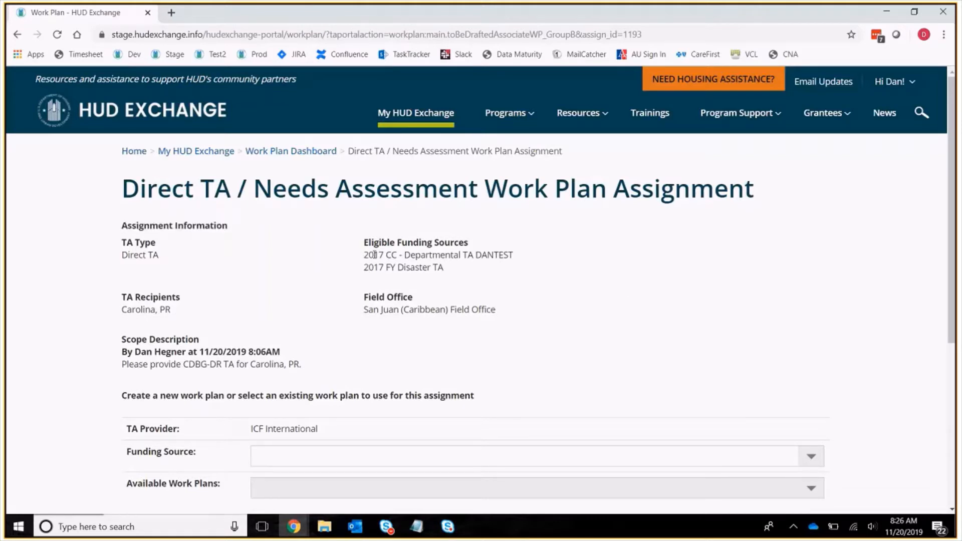
{"action": "left_click_drag", "start_coordinate": [375, 255], "coordinate": [509, 274]}
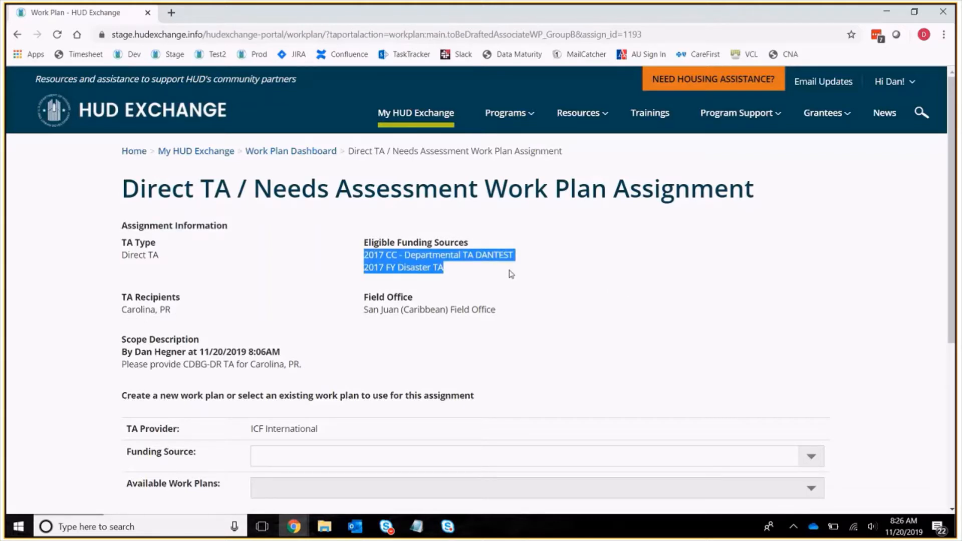
{"action": "left_click", "coordinate": [510, 275]}
{"action": "scroll", "coordinate": [514, 273], "scroll_direction": "down", "scroll_amount": 1}
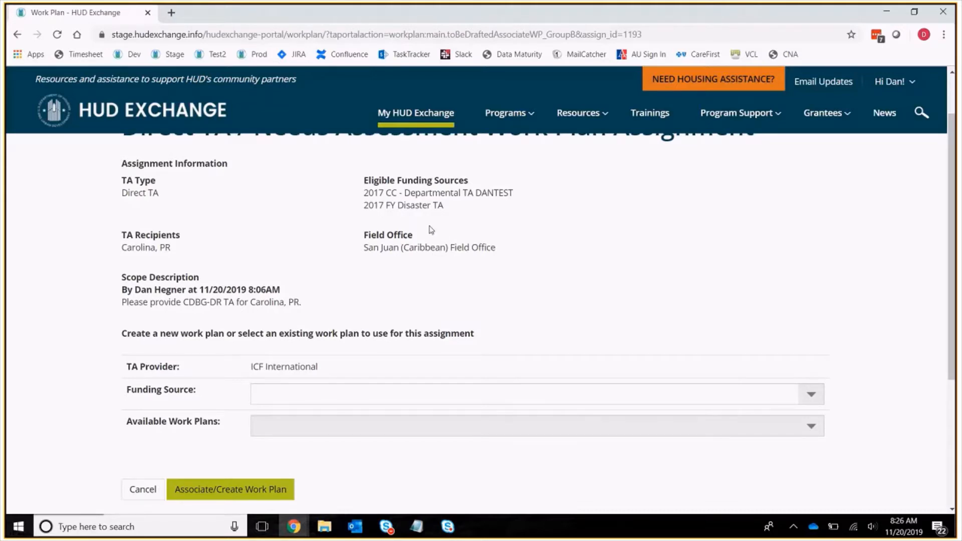
{"action": "scroll", "coordinate": [431, 230], "scroll_direction": "down", "scroll_amount": 1}
{"action": "left_click_drag", "start_coordinate": [333, 243], "coordinate": [125, 247]}
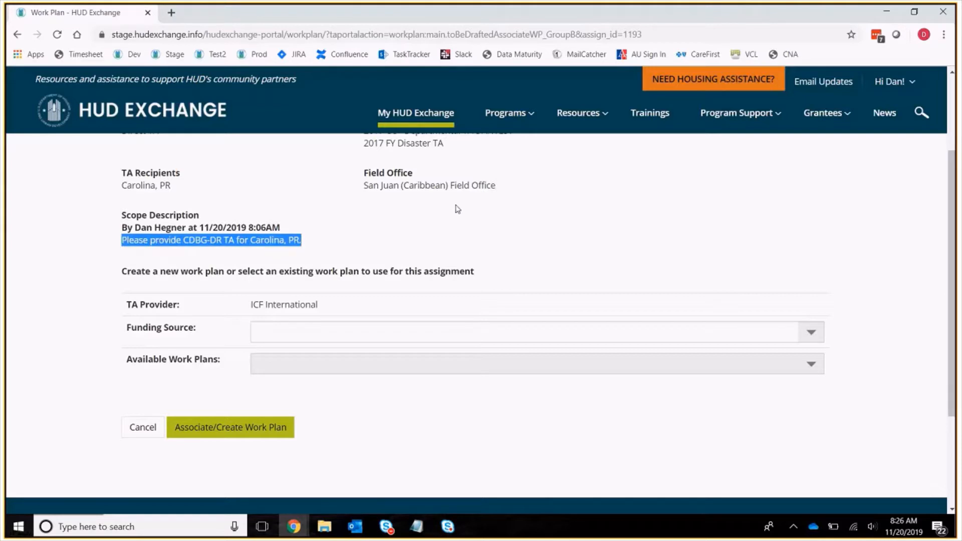
Step: Set the assignment's Funding Source to 2017 CC - HOME TA and accept proceeding with that source
{"action": "scroll", "coordinate": [458, 209], "scroll_direction": "down", "scroll_amount": 1}
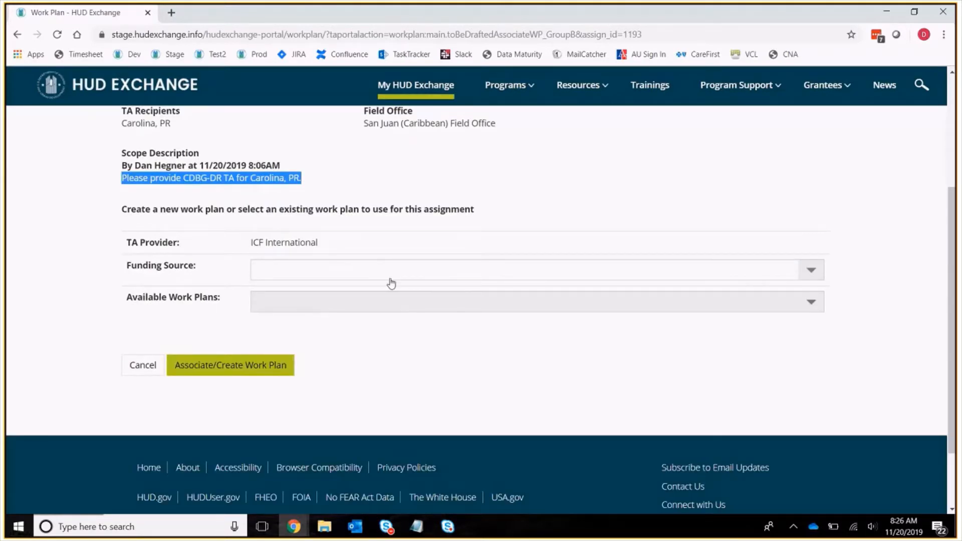
{"action": "left_click", "coordinate": [328, 280]}
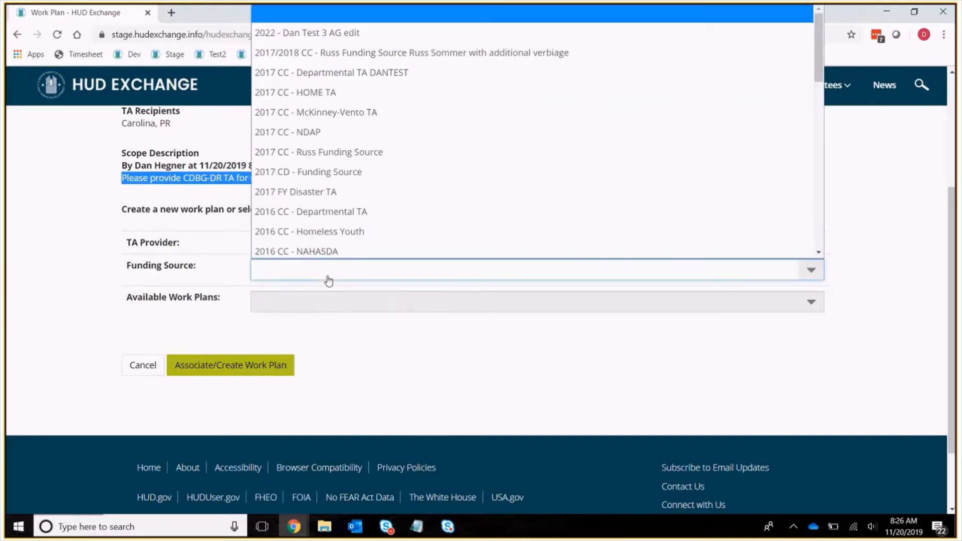
{"action": "left_click", "coordinate": [458, 97]}
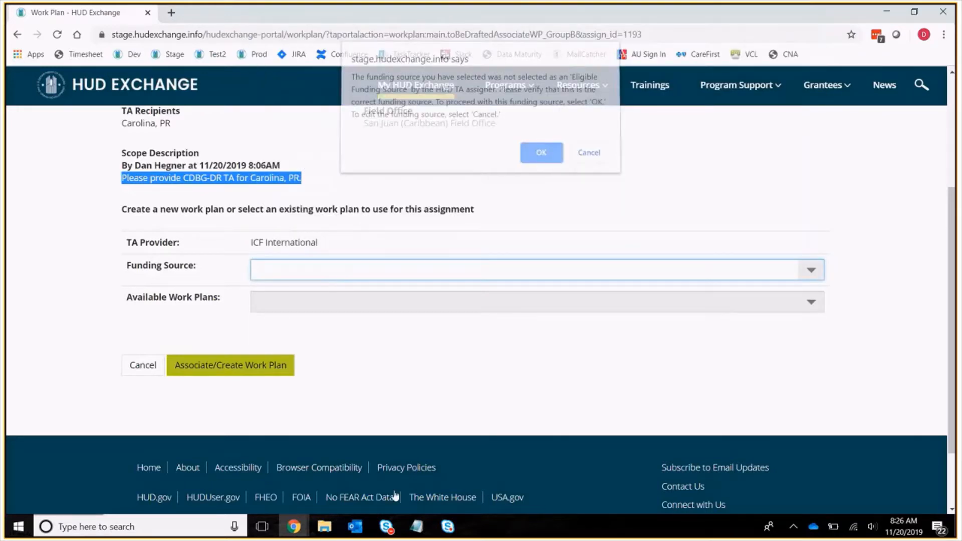
{"action": "left_click", "coordinate": [533, 164]}
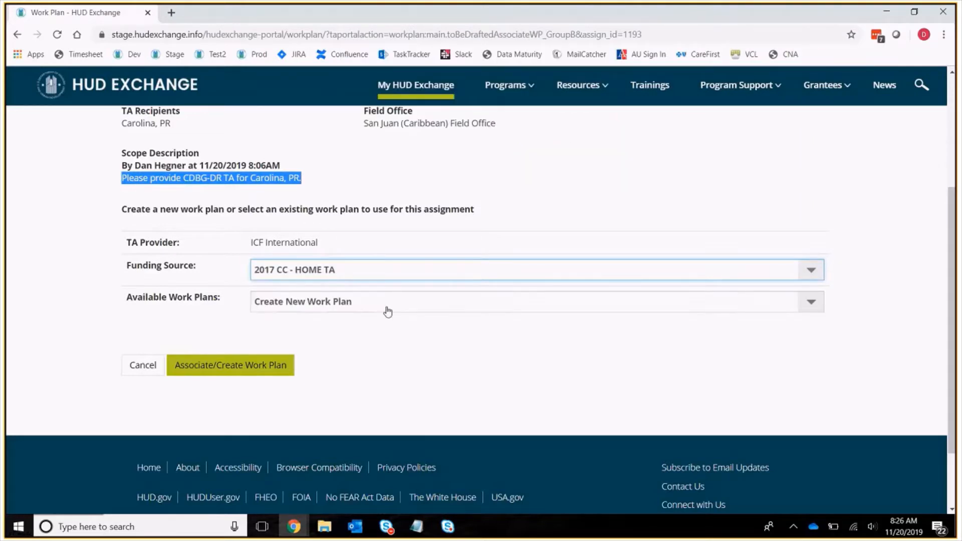
Step: Check the available work plans, keep Create New Work Plan selected, and create the work plan for the Carolina, PR assignment
{"action": "left_click", "coordinate": [390, 308]}
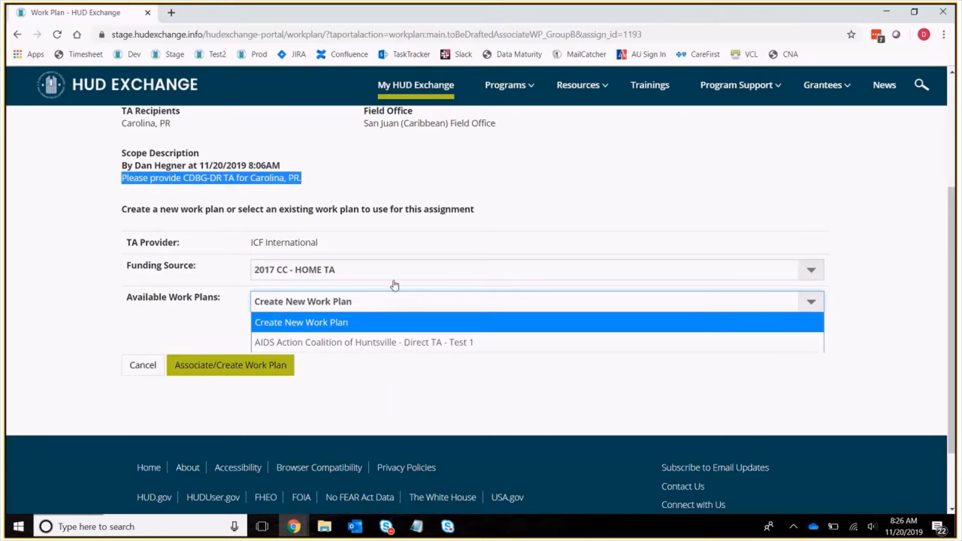
{"action": "left_click", "coordinate": [395, 301]}
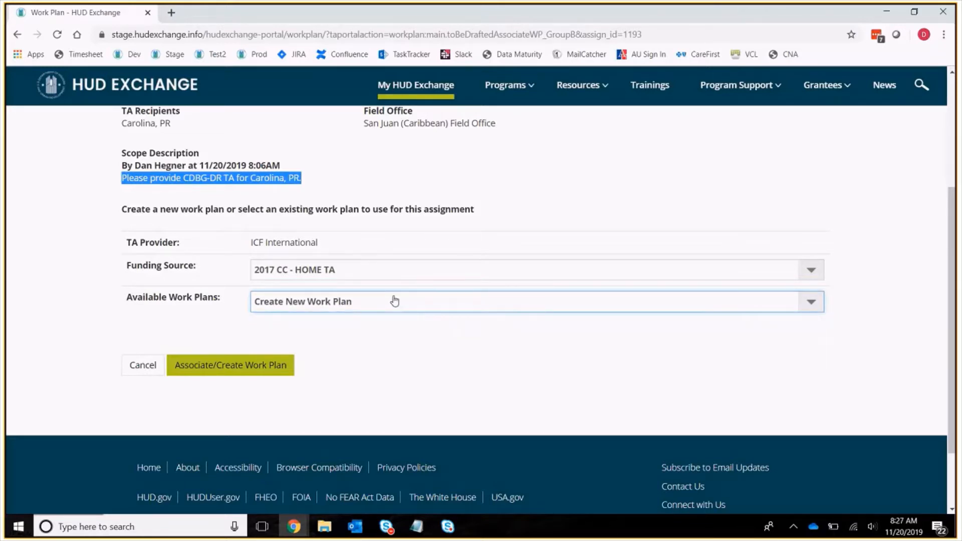
{"action": "left_click", "coordinate": [395, 301]}
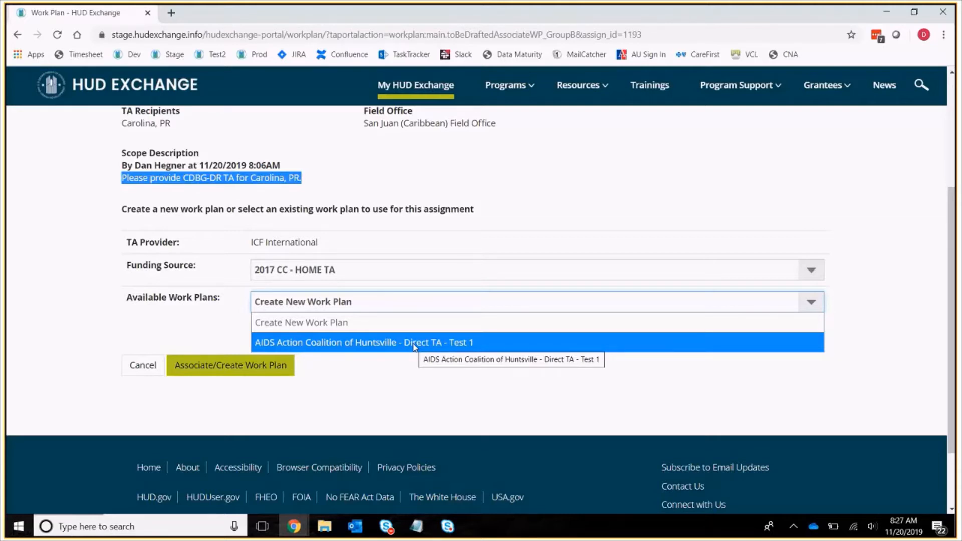
{"action": "left_click", "coordinate": [111, 132]}
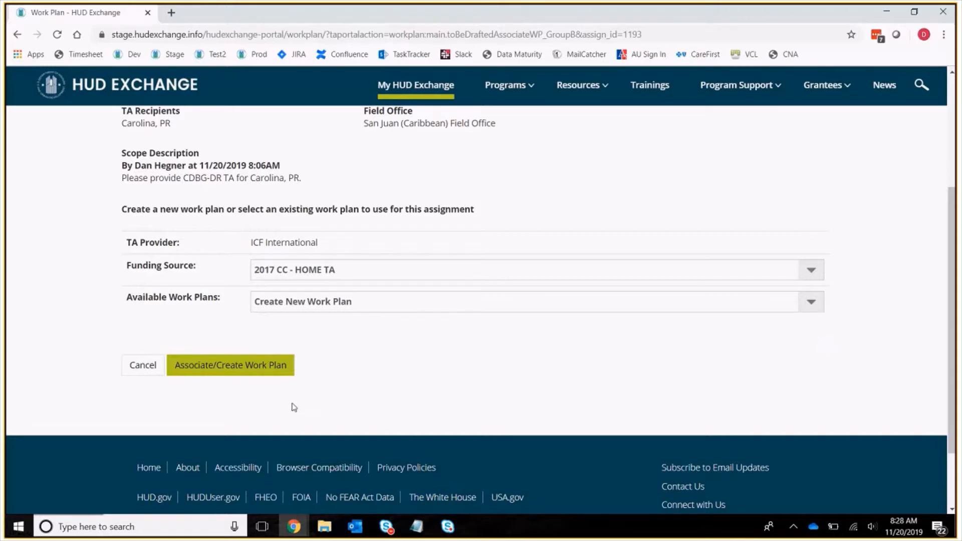
{"action": "left_click", "coordinate": [325, 307]}
{"action": "left_click", "coordinate": [261, 366]}
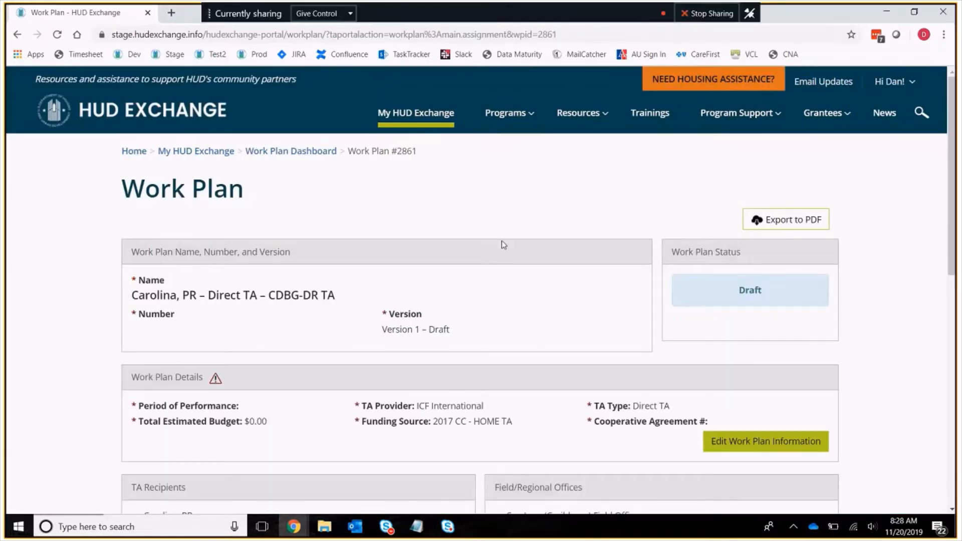
Step: Look over the new Carolina, PR draft work plan, from its name, status and details down to the Assignment Info section
{"action": "scroll", "coordinate": [503, 245], "scroll_direction": "down", "scroll_amount": 6}
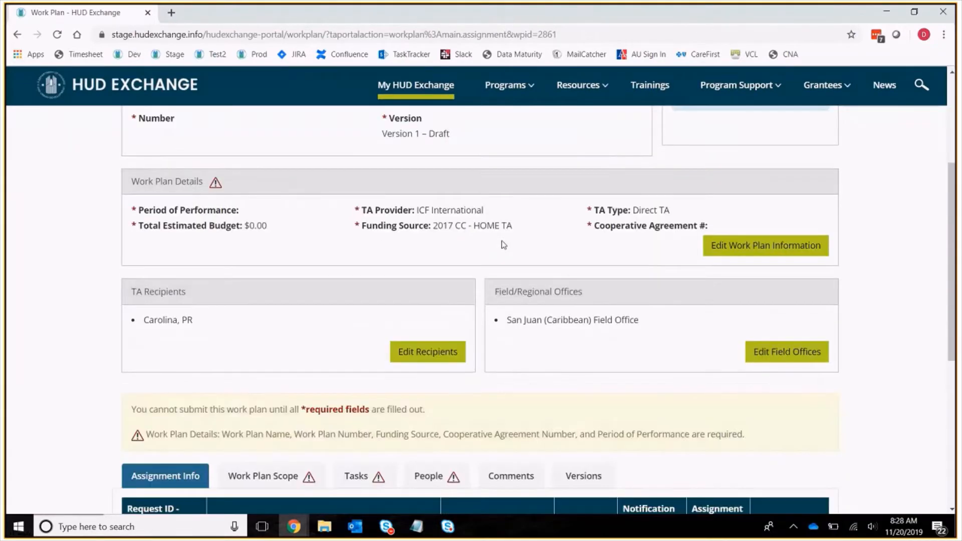
{"action": "scroll", "coordinate": [503, 245], "scroll_direction": "up", "scroll_amount": 5}
{"action": "scroll", "coordinate": [507, 242], "scroll_direction": "up", "scroll_amount": 1}
{"action": "scroll", "coordinate": [539, 243], "scroll_direction": "down", "scroll_amount": 1}
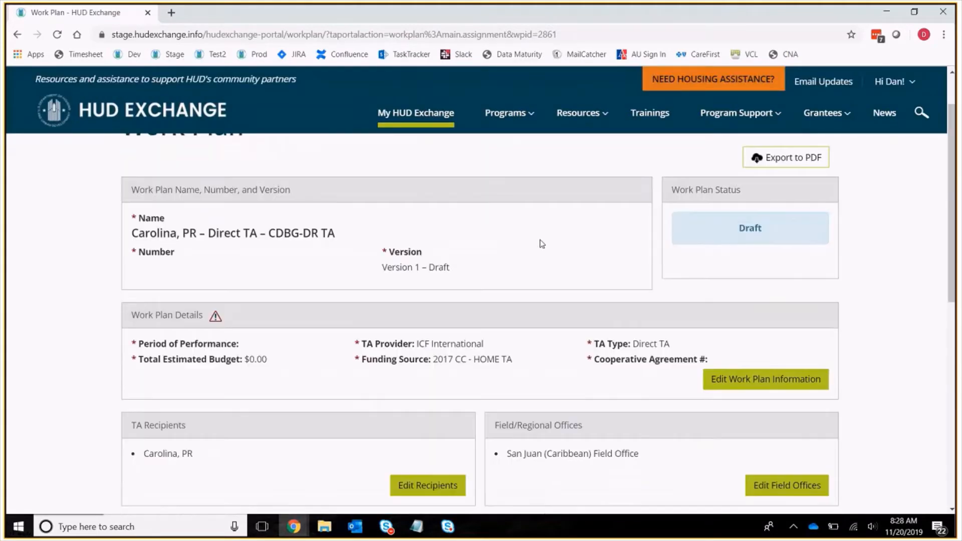
{"action": "scroll", "coordinate": [576, 221], "scroll_direction": "down", "scroll_amount": 5}
{"action": "scroll", "coordinate": [577, 221], "scroll_direction": "down", "scroll_amount": 2}
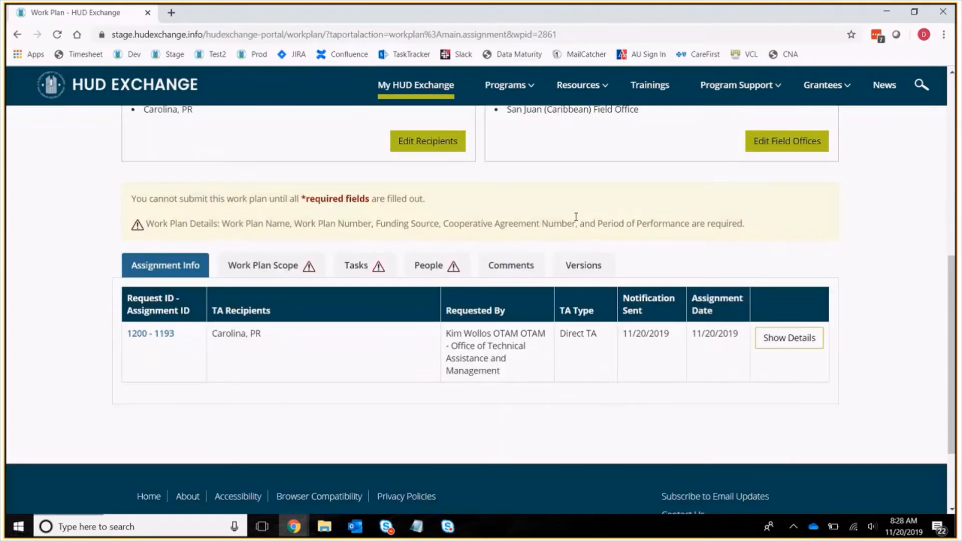
Step: Review the name, number and version of the Carolina, PR draft work plan
{"action": "scroll", "coordinate": [576, 217], "scroll_direction": "up", "scroll_amount": 8}
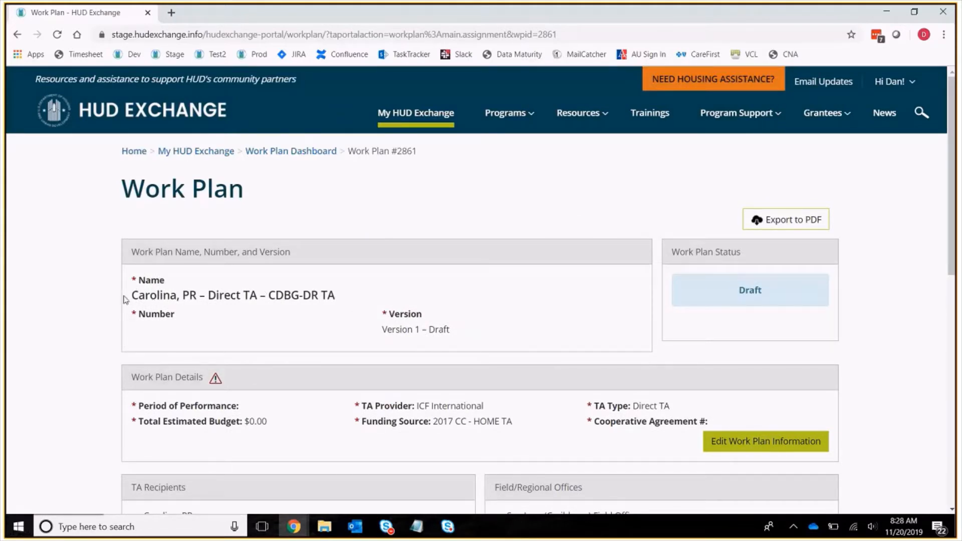
{"action": "left_click_drag", "start_coordinate": [125, 299], "coordinate": [443, 308]}
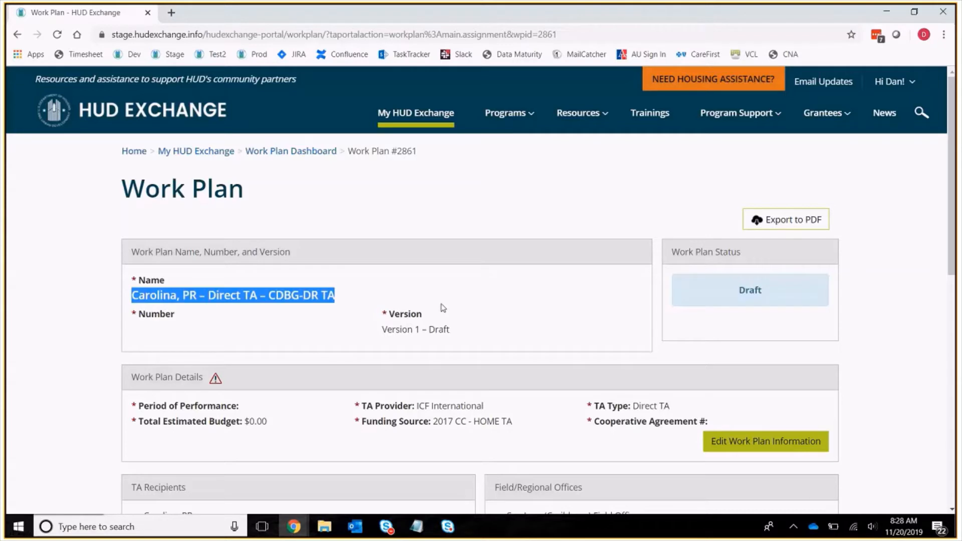
{"action": "left_click", "coordinate": [167, 333]}
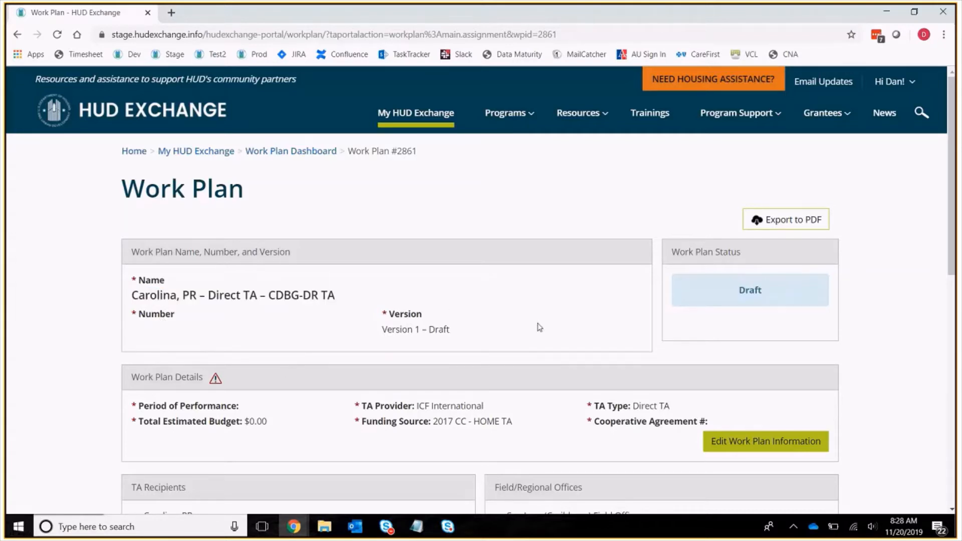
{"action": "left_click_drag", "start_coordinate": [383, 326], "coordinate": [452, 330]}
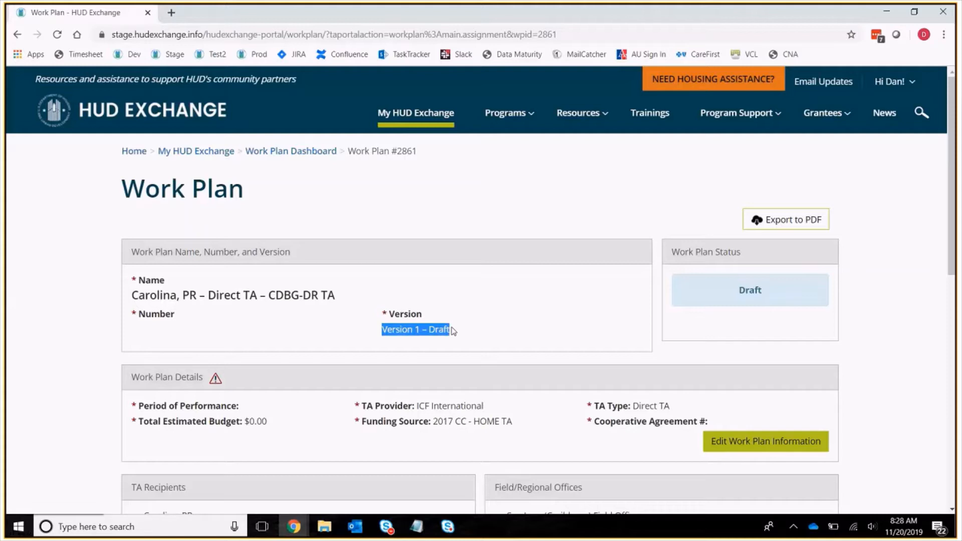
Step: Open the work plan information for editing and set the Work Plan # to Test
{"action": "scroll", "coordinate": [170, 401], "scroll_direction": "down", "scroll_amount": 1}
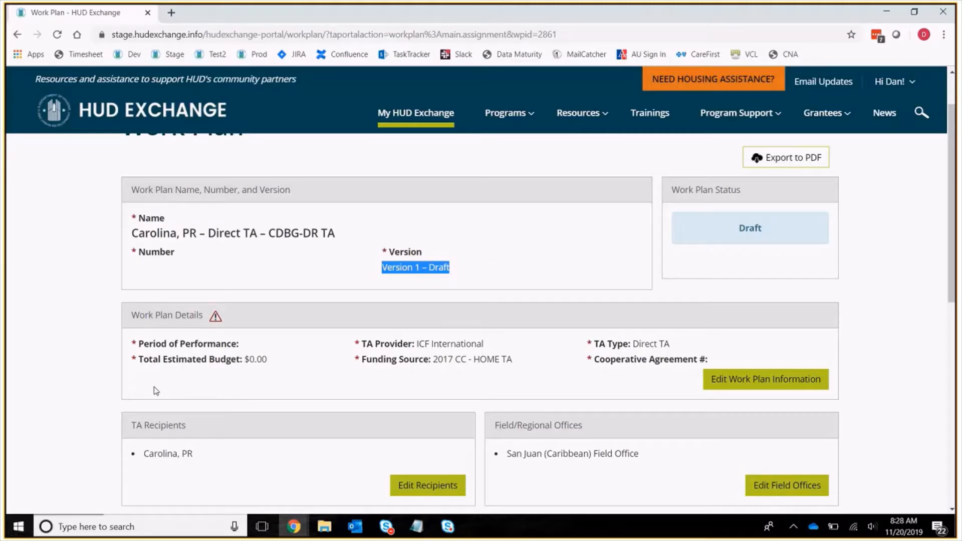
{"action": "left_click", "coordinate": [740, 386]}
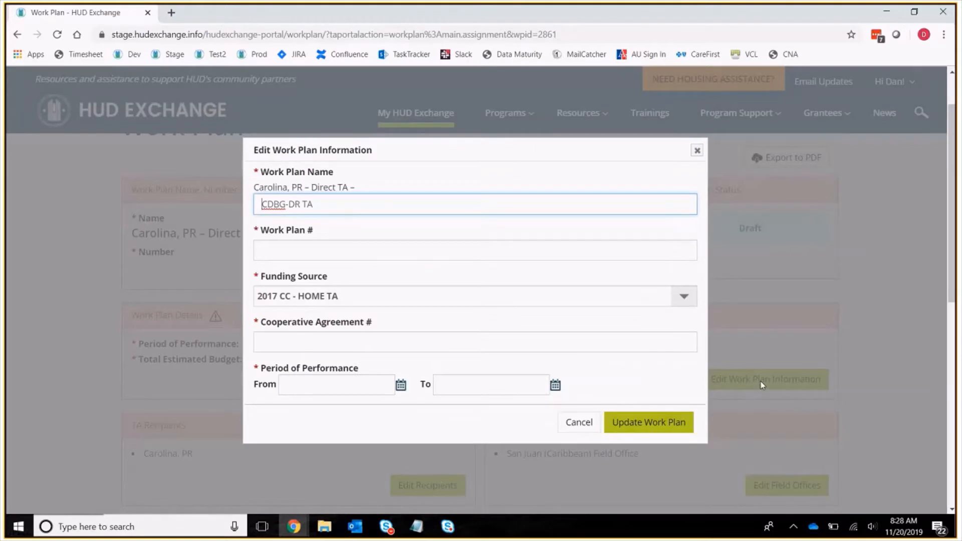
{"action": "left_click", "coordinate": [338, 250]}
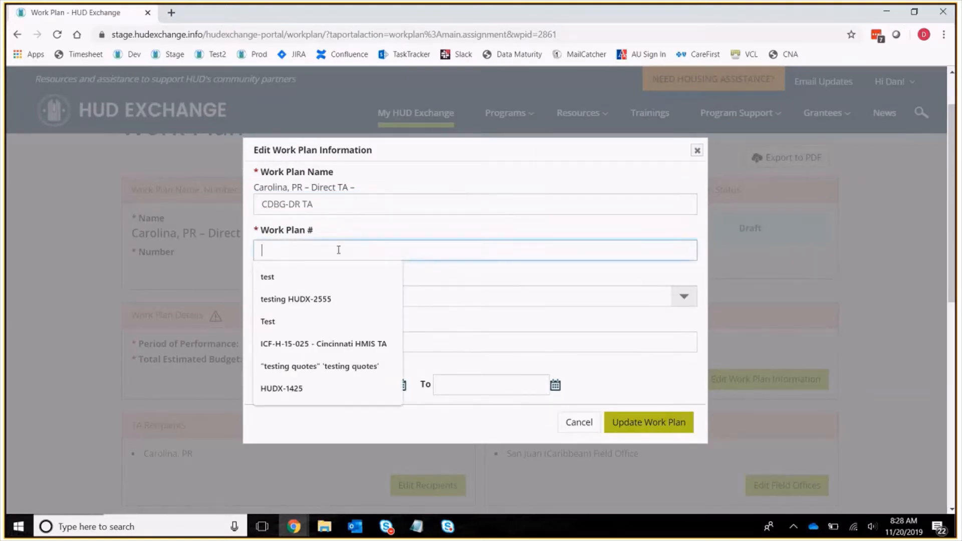
{"action": "type", "text": "TEst"}
{"action": "key", "text": "BackSpace"}
{"action": "key", "text": "BackSpace"}
{"action": "key", "text": "BackSpace"}
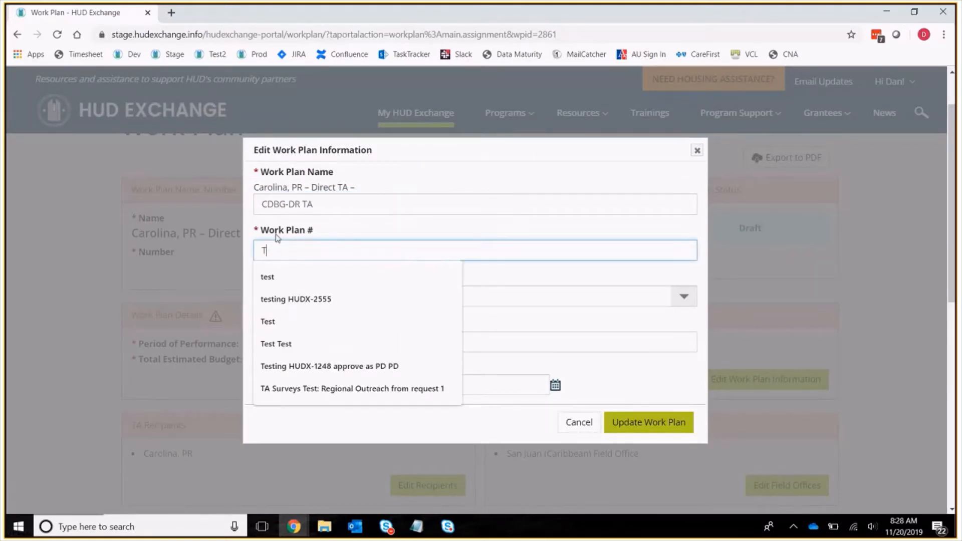
{"action": "type", "text": "est"}
{"action": "left_click_drag", "start_coordinate": [292, 251], "coordinate": [210, 252]}
{"action": "left_click", "coordinate": [595, 245]}
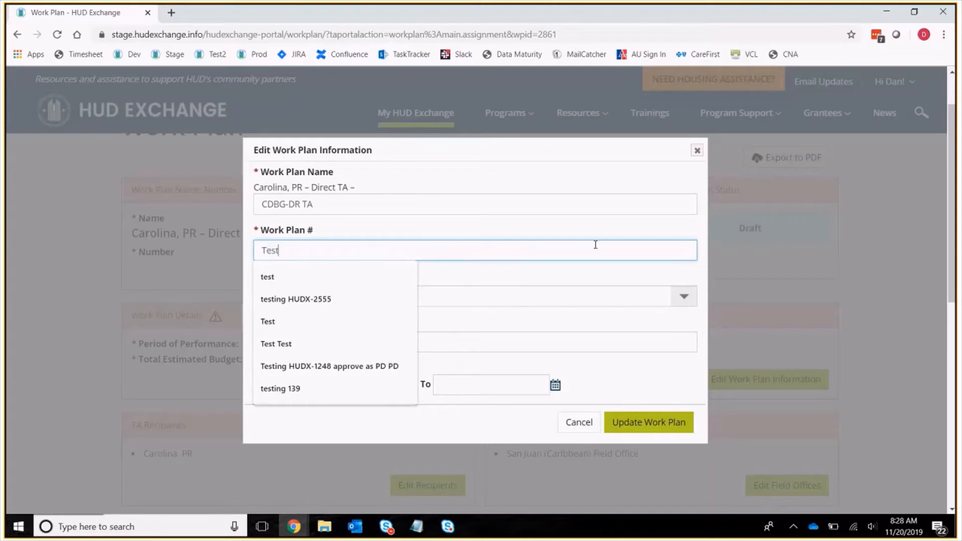
{"action": "left_click", "coordinate": [600, 229]}
Step: Set the Cooperative Agreement # to Test and the Period of Performance from 11/20/2019 to 11/27/2019
{"action": "left_click", "coordinate": [328, 342]}
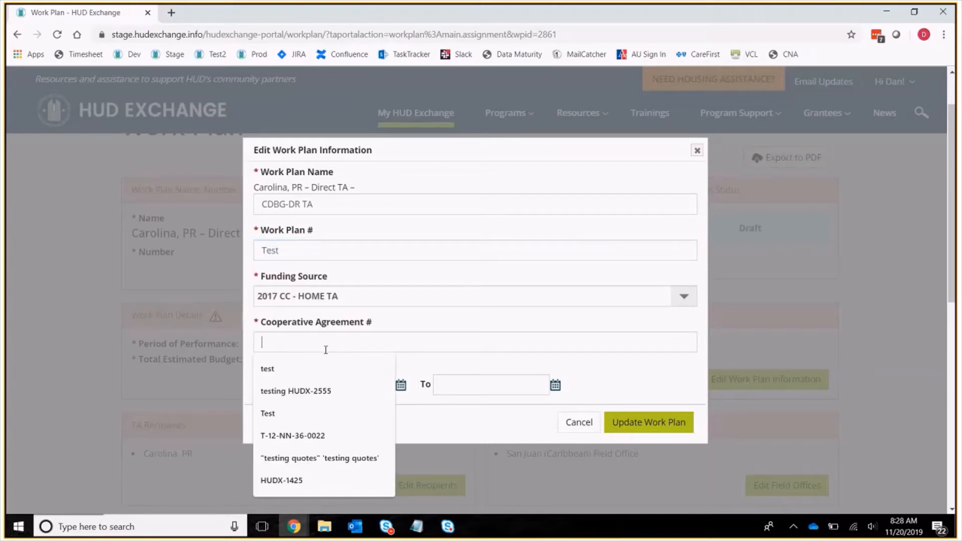
{"action": "type", "text": "Test"}
{"action": "left_click", "coordinate": [498, 369]}
{"action": "left_click", "coordinate": [401, 385]}
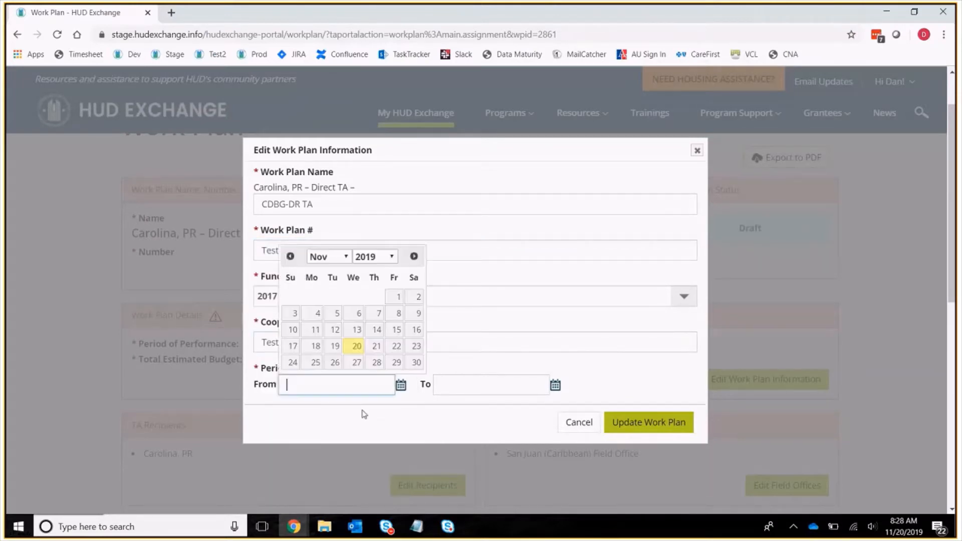
{"action": "left_click", "coordinate": [357, 347]}
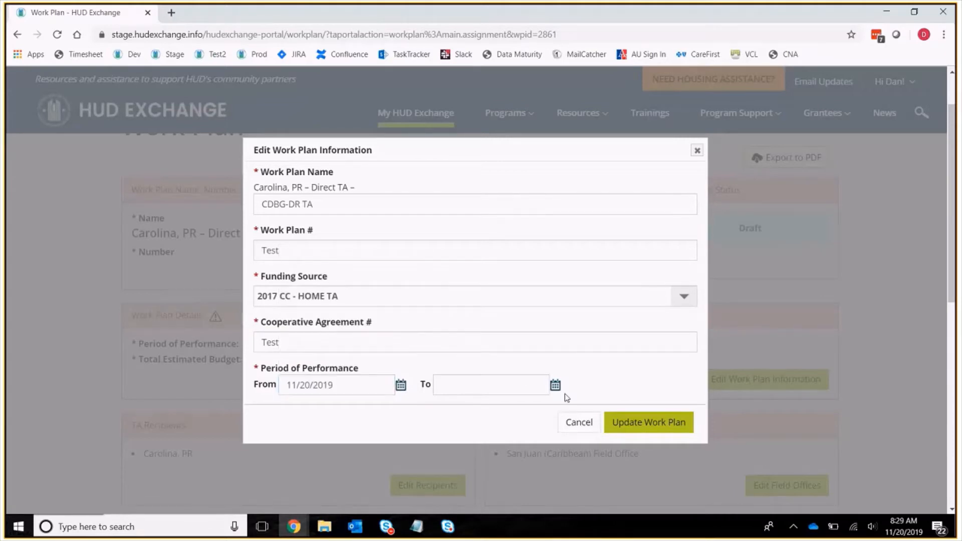
{"action": "left_click", "coordinate": [555, 385]}
{"action": "left_click", "coordinate": [508, 362]}
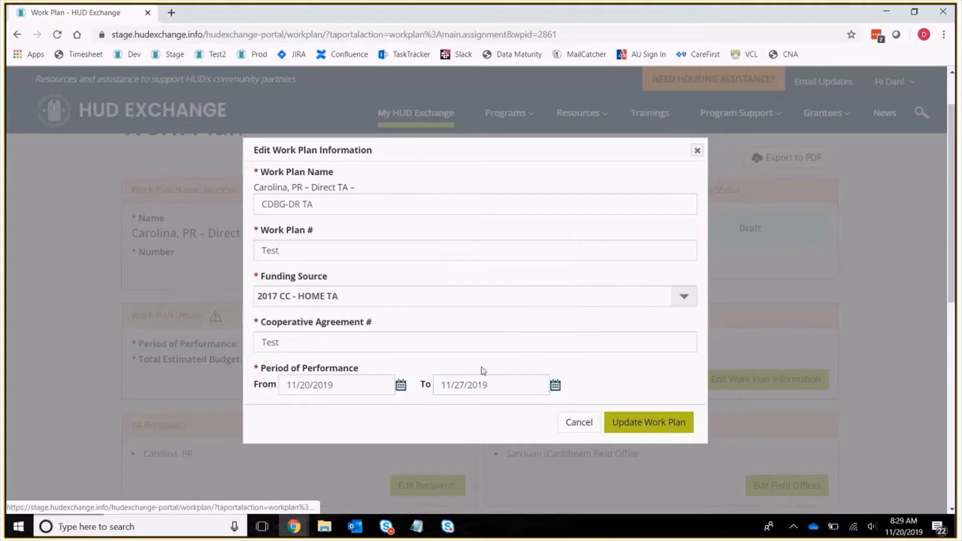
Step: Check the funding source choices, keep 2017 CC - HOME TA, and update the work plan
{"action": "left_click", "coordinate": [356, 298]}
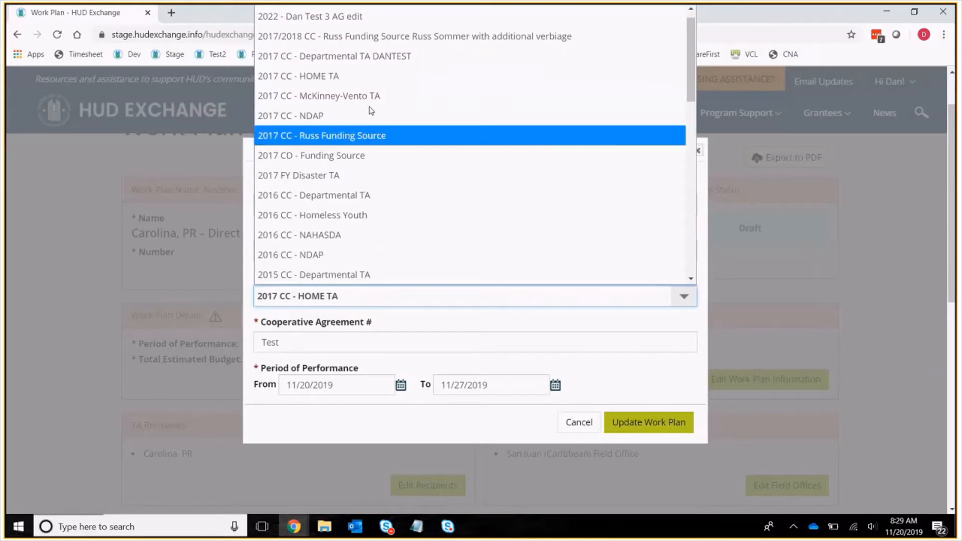
{"action": "left_click", "coordinate": [394, 89]}
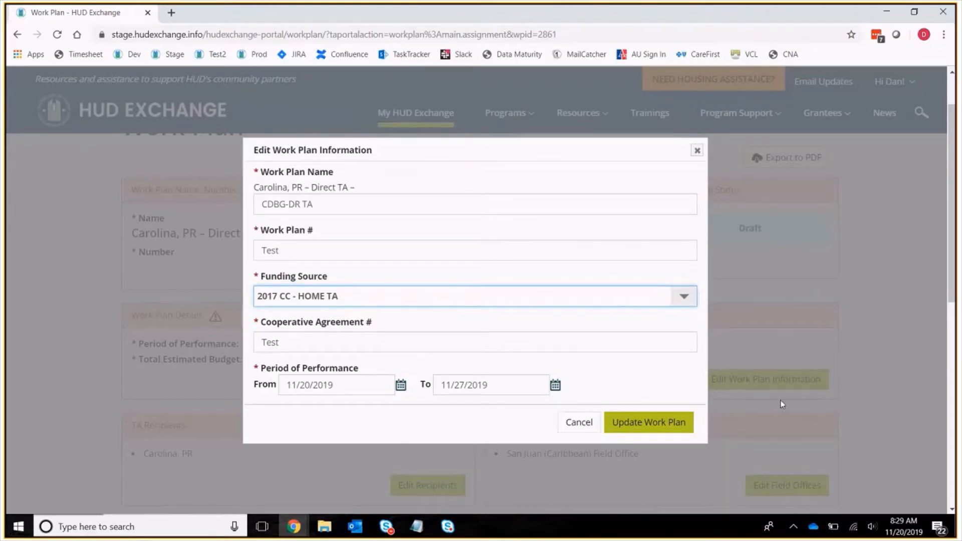
{"action": "left_click", "coordinate": [643, 427]}
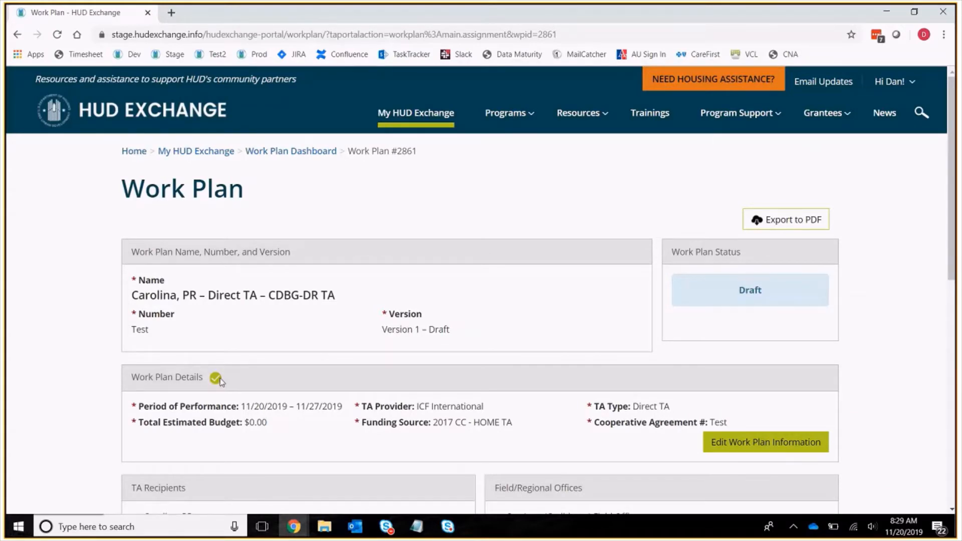
Step: Look over the updated work plan's status, details, recipients, field offices and the sections flagged as incomplete
{"action": "scroll", "coordinate": [219, 381], "scroll_direction": "down", "scroll_amount": 4}
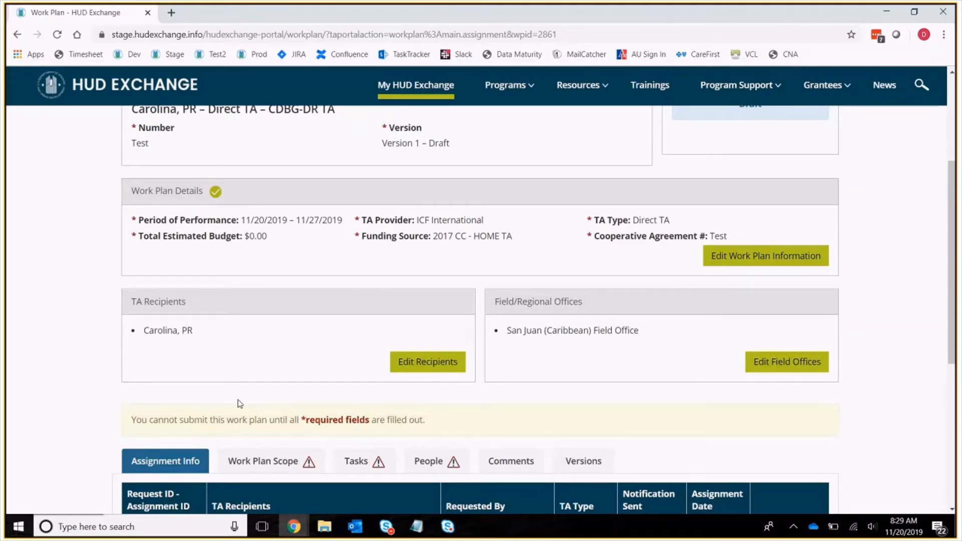
{"action": "left_click", "coordinate": [457, 462]}
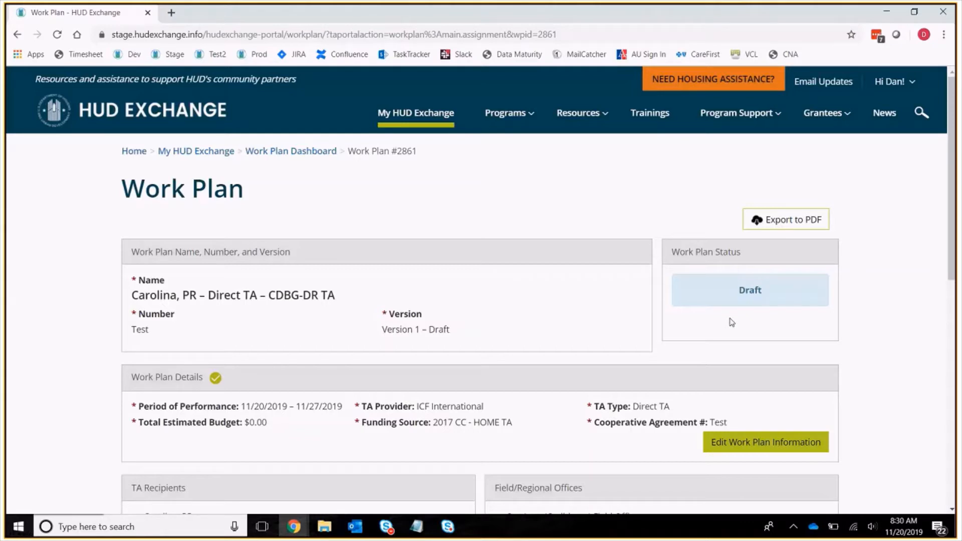
{"action": "scroll", "coordinate": [711, 298], "scroll_direction": "down", "scroll_amount": 2}
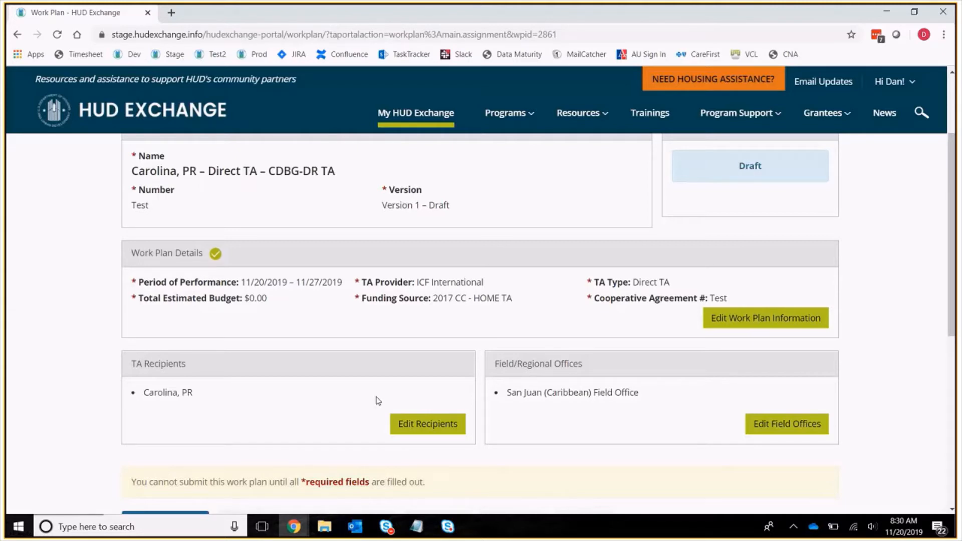
Step: Start a new TA recipient for the work plan with type HUD Grantee, state LA - Louisiana and organization Baton Rouge, LA
{"action": "left_click", "coordinate": [405, 430]}
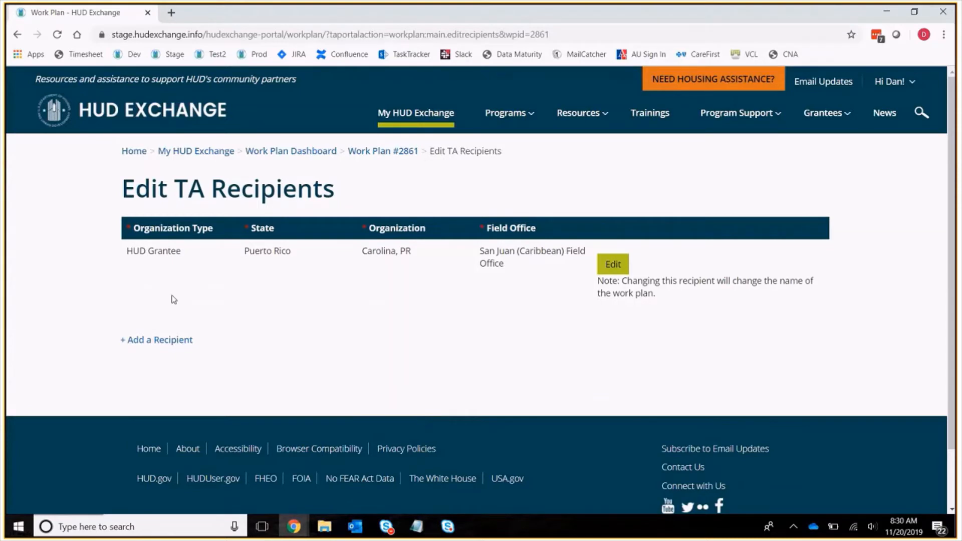
{"action": "left_click", "coordinate": [144, 343]}
{"action": "left_click", "coordinate": [196, 415]}
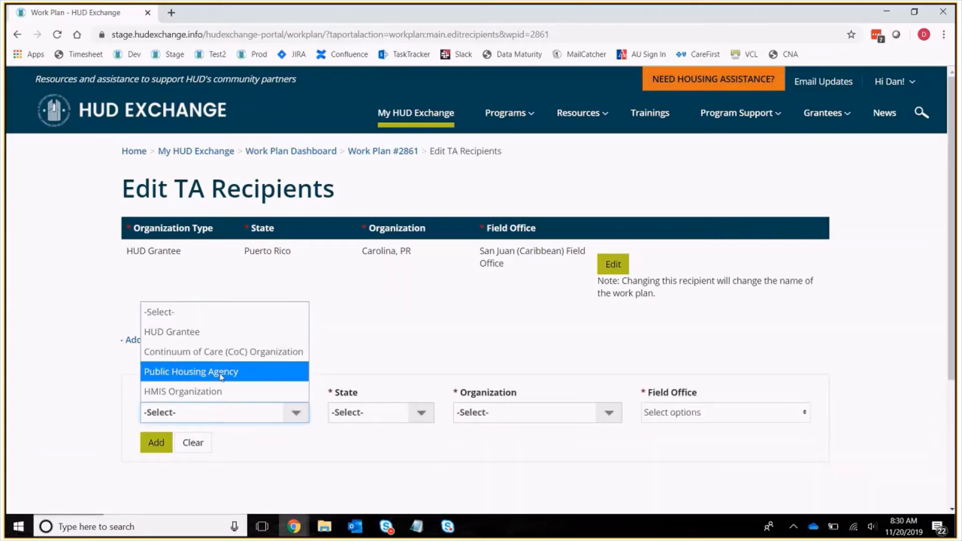
{"action": "left_click", "coordinate": [236, 334]}
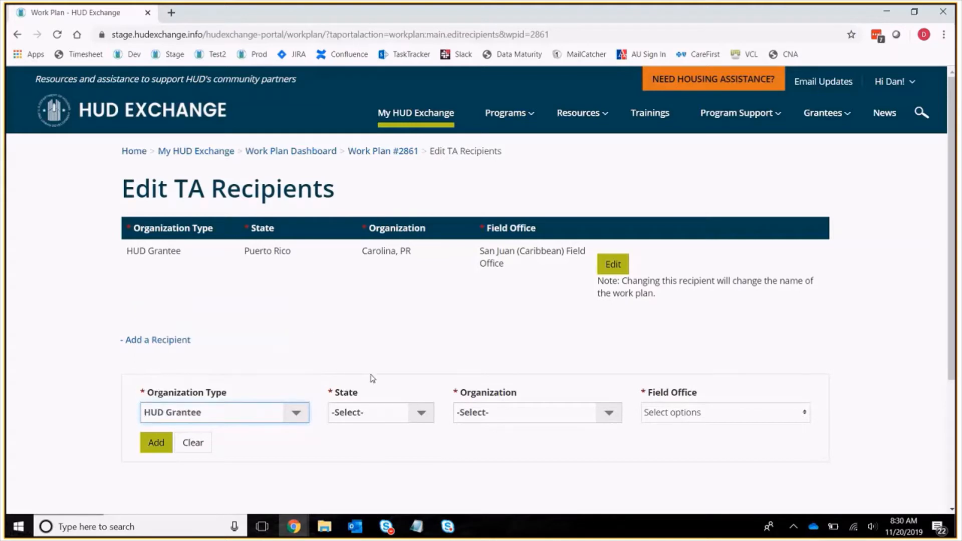
{"action": "left_click", "coordinate": [370, 420]}
{"action": "scroll", "coordinate": [379, 373], "scroll_direction": "down", "scroll_amount": 2}
{"action": "left_click", "coordinate": [375, 307]}
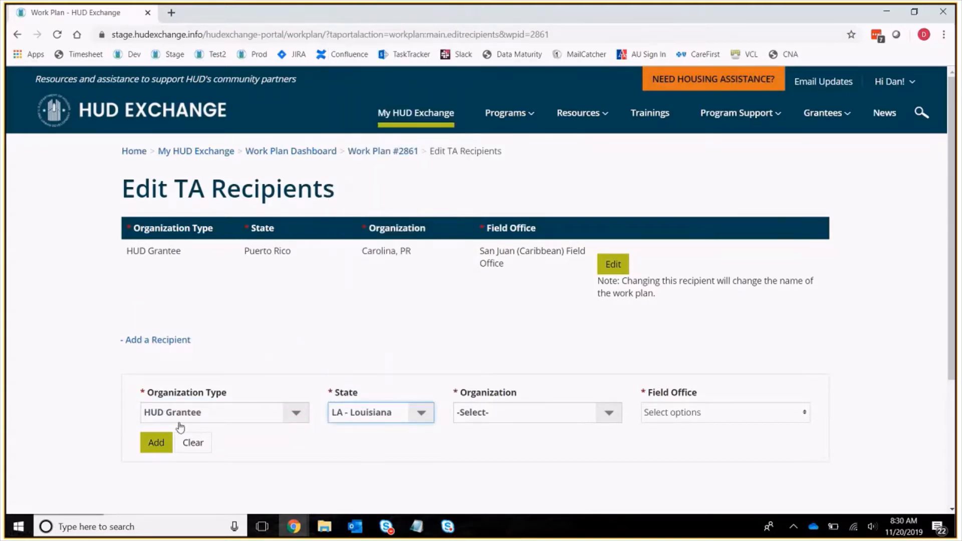
{"action": "left_click", "coordinate": [577, 413]}
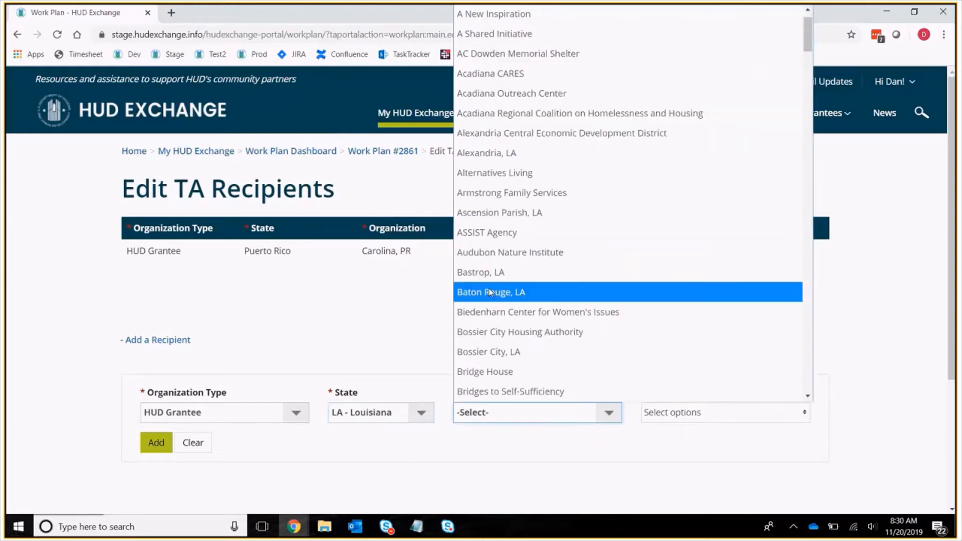
{"action": "left_click", "coordinate": [491, 292]}
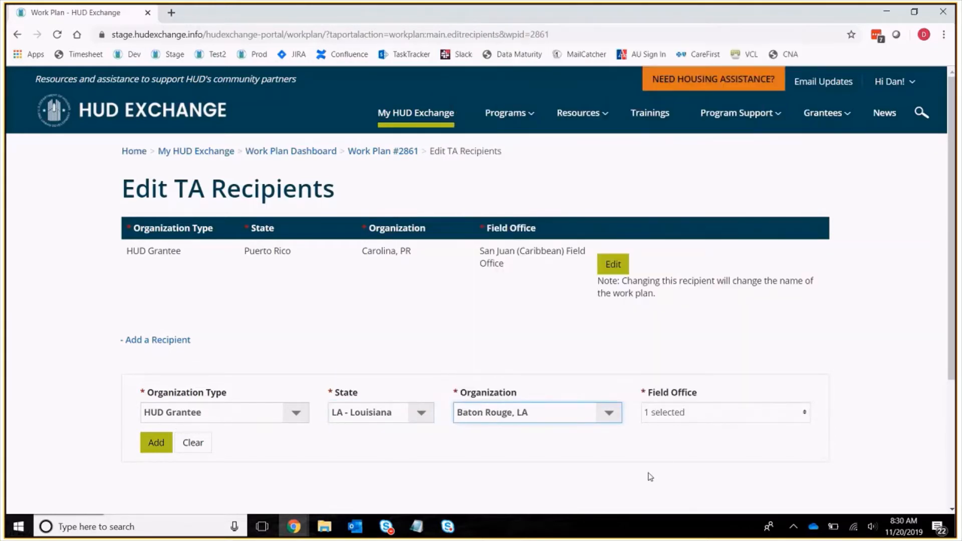
Step: Check the field office options, keep the preselected office, and add Baton Rouge, LA as a recipient
{"action": "scroll", "coordinate": [615, 393], "scroll_direction": "down", "scroll_amount": 1}
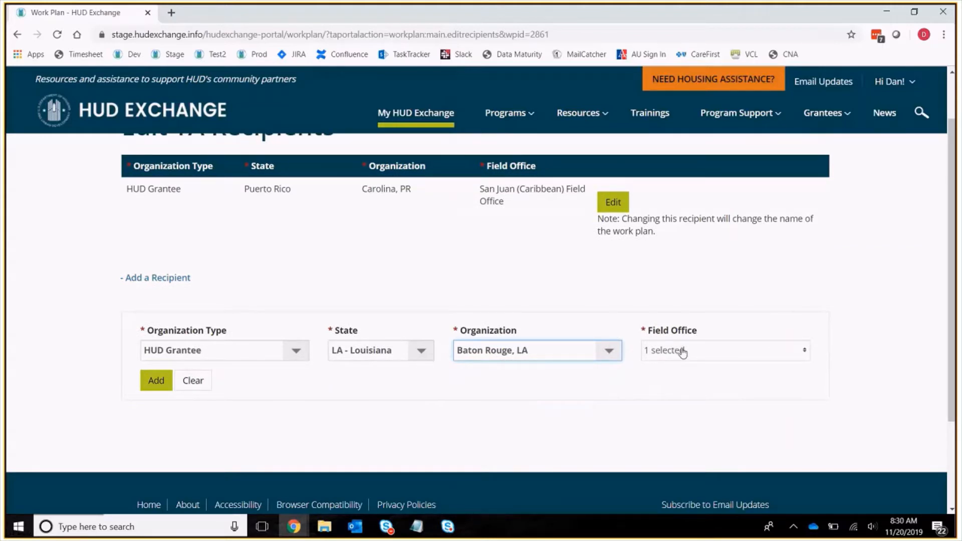
{"action": "left_click", "coordinate": [728, 348]}
{"action": "scroll", "coordinate": [661, 391], "scroll_direction": "down", "scroll_amount": 1}
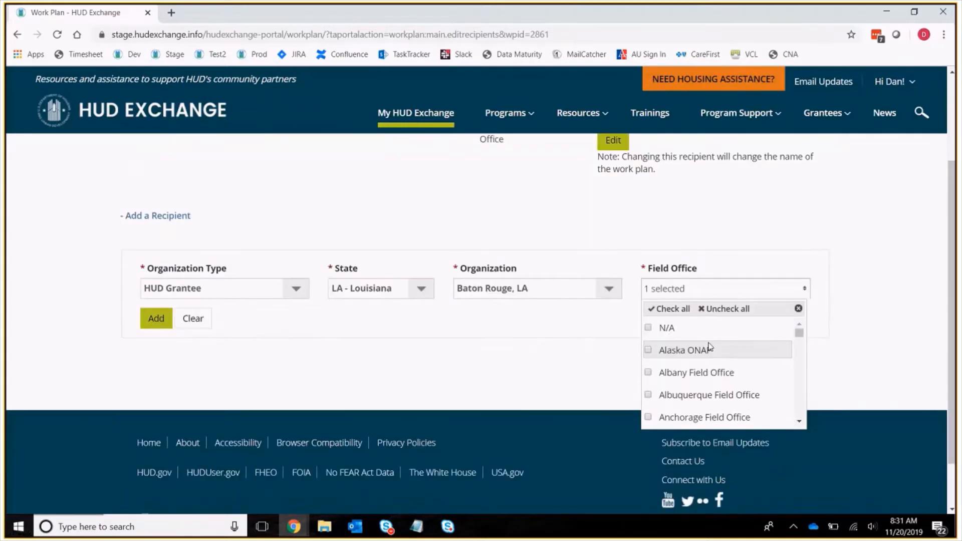
{"action": "scroll", "coordinate": [691, 335], "scroll_direction": "down", "scroll_amount": 1}
{"action": "scroll", "coordinate": [691, 333], "scroll_direction": "up", "scroll_amount": 1}
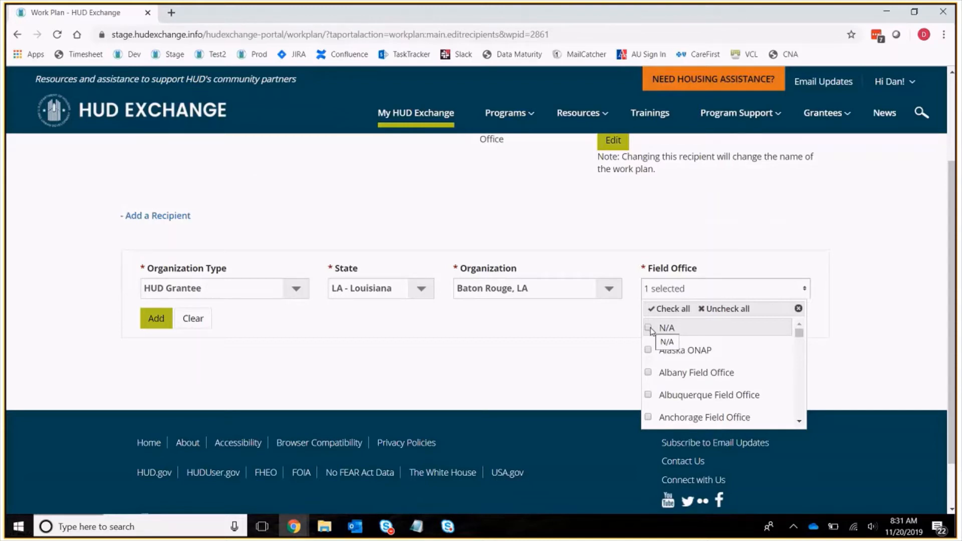
{"action": "left_click", "coordinate": [526, 341]}
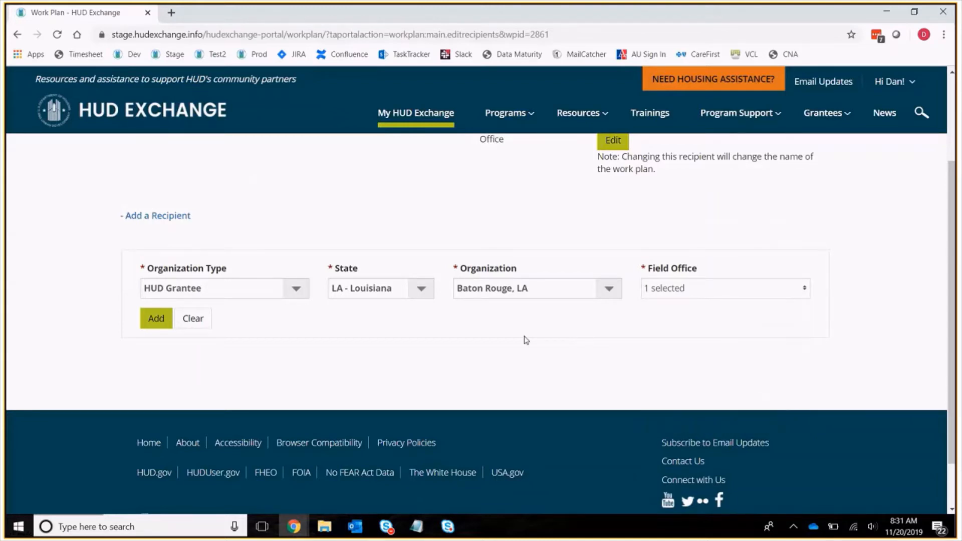
{"action": "left_click", "coordinate": [144, 319]}
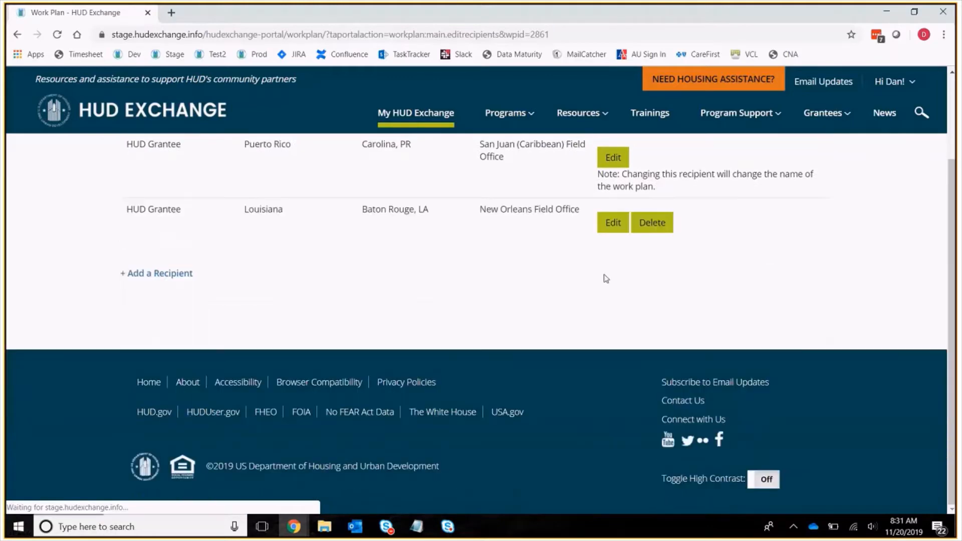
Step: Return to the Carolina, PR work plan and review its TA recipients, field offices and assignment info
{"action": "left_click", "coordinate": [383, 151]}
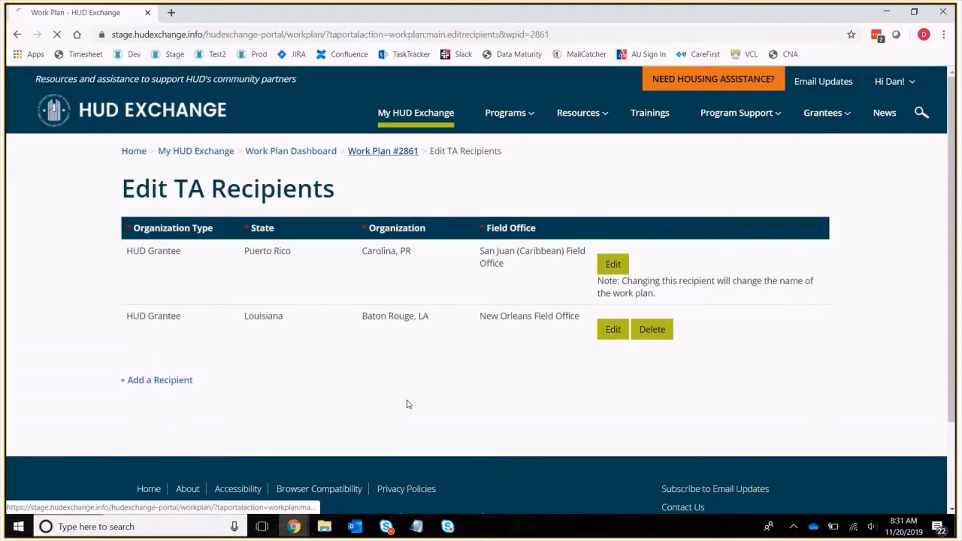
{"action": "scroll", "coordinate": [204, 361], "scroll_direction": "down", "scroll_amount": 3}
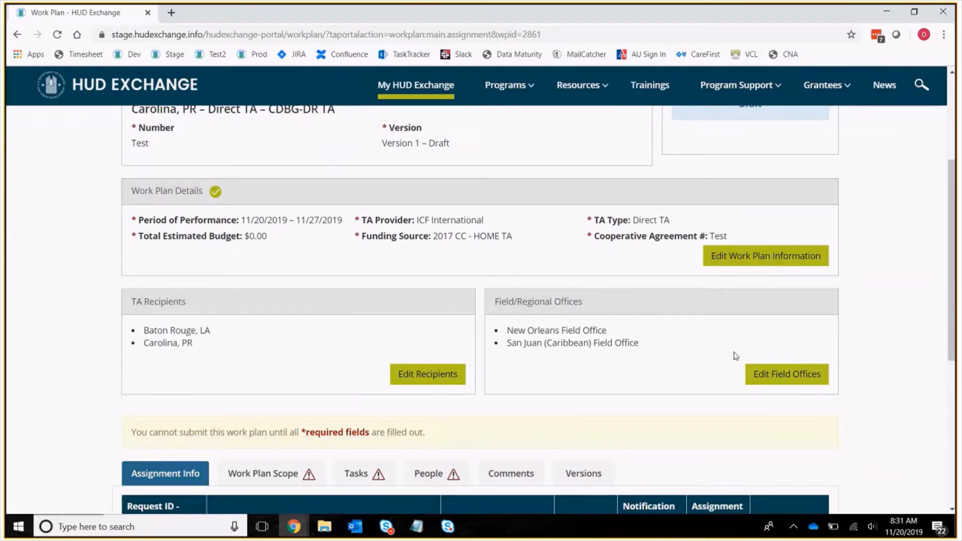
{"action": "scroll", "coordinate": [718, 342], "scroll_direction": "down", "scroll_amount": 2}
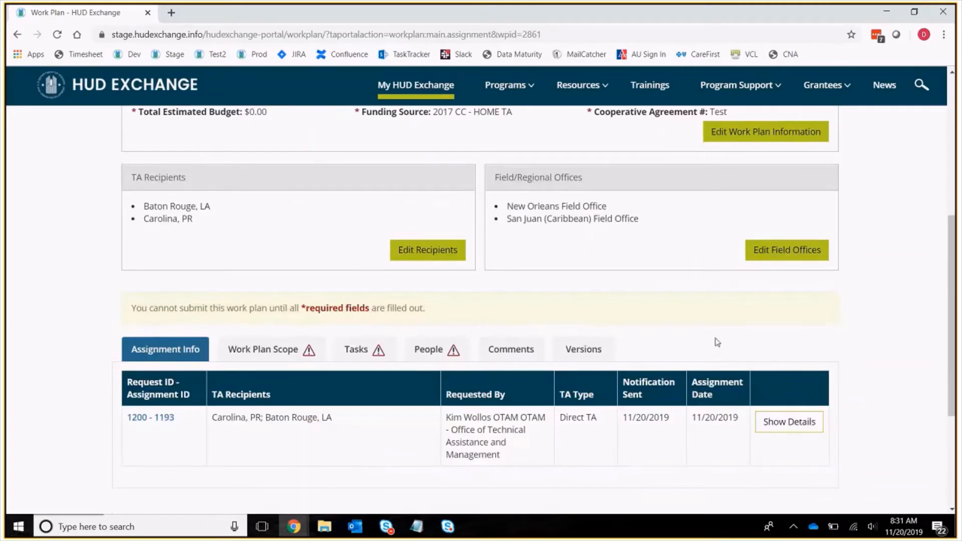
{"action": "scroll", "coordinate": [718, 342], "scroll_direction": "up", "scroll_amount": 3}
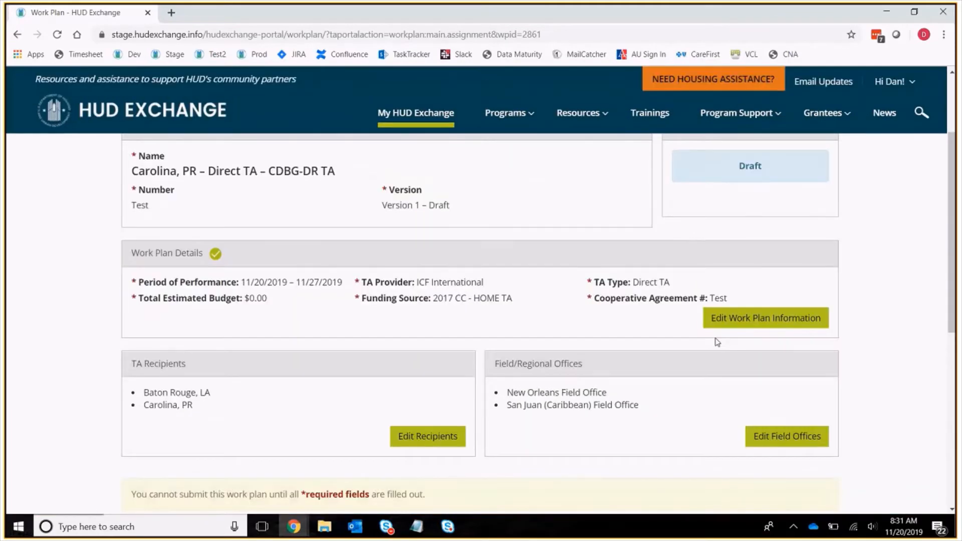
{"action": "scroll", "coordinate": [718, 342], "scroll_direction": "down", "scroll_amount": 4}
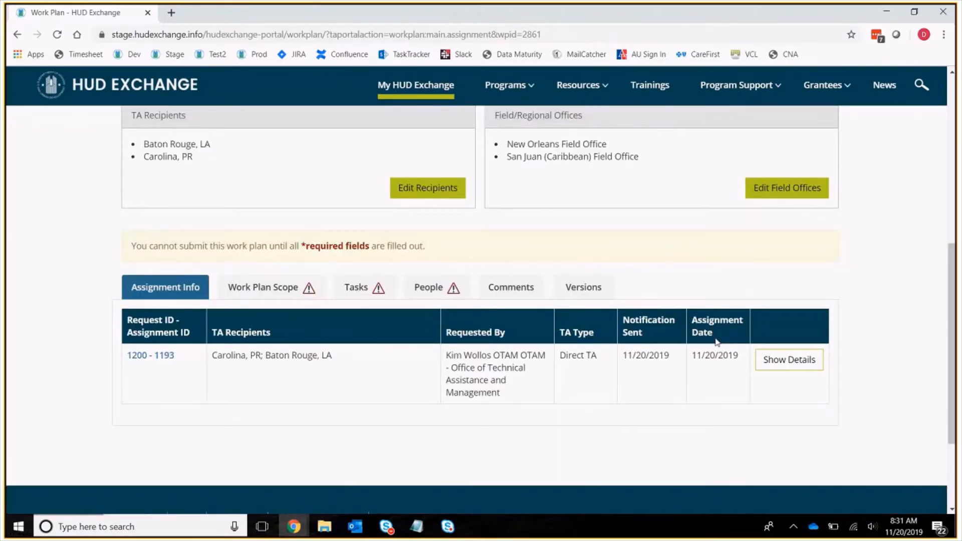
Step: Review the assignment info for request 1200 - 1193, showing its scope description and decision summary details and hiding them again
{"action": "scroll", "coordinate": [717, 342], "scroll_direction": "down", "scroll_amount": 2}
{"action": "scroll", "coordinate": [200, 223], "scroll_direction": "up", "scroll_amount": 1}
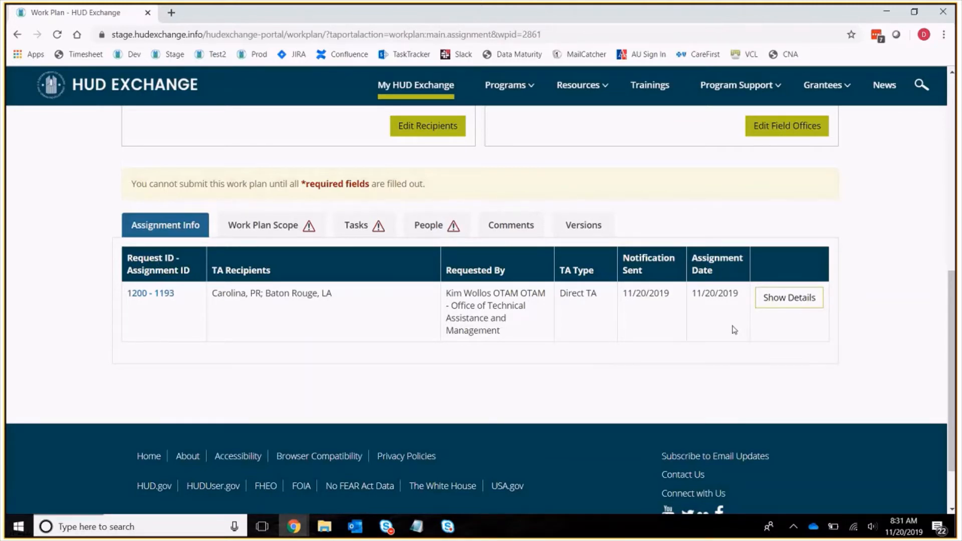
{"action": "right_click", "coordinate": [350, 294]}
{"action": "left_click", "coordinate": [313, 322]}
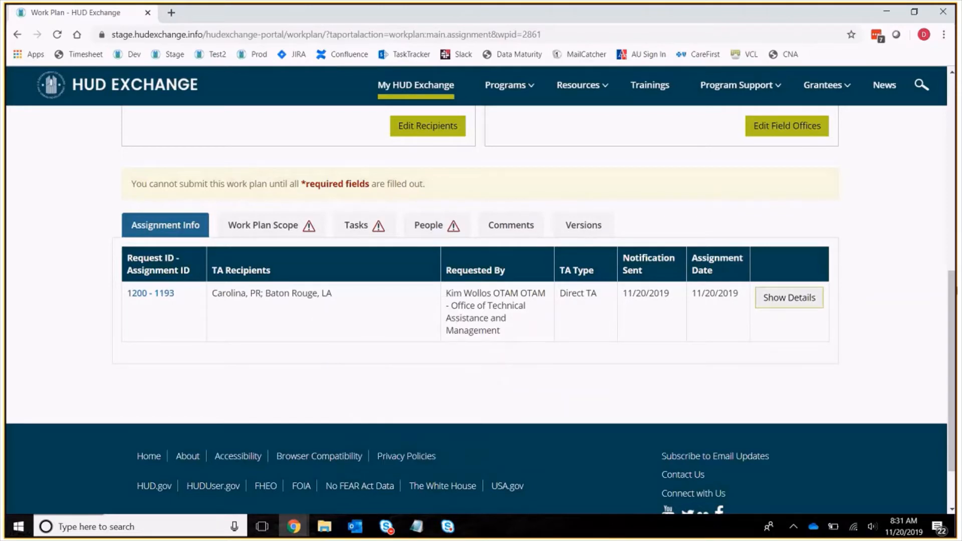
{"action": "left_click", "coordinate": [782, 297]}
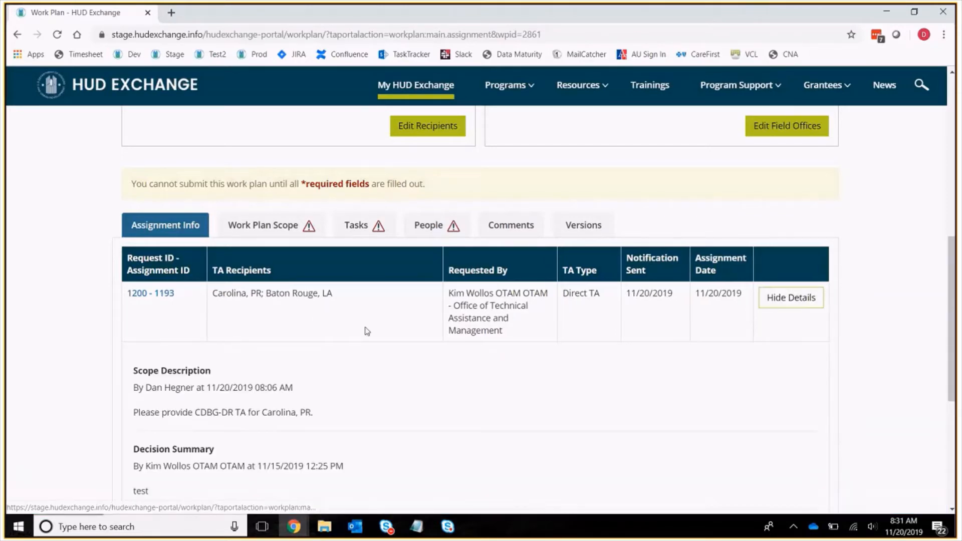
{"action": "scroll", "coordinate": [253, 302], "scroll_direction": "down", "scroll_amount": 1}
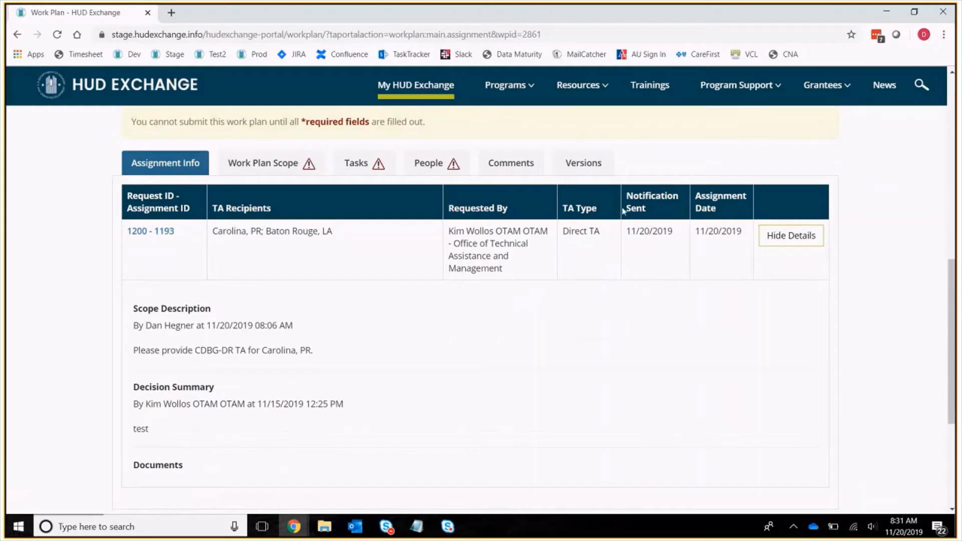
{"action": "scroll", "coordinate": [631, 220], "scroll_direction": "up", "scroll_amount": 1}
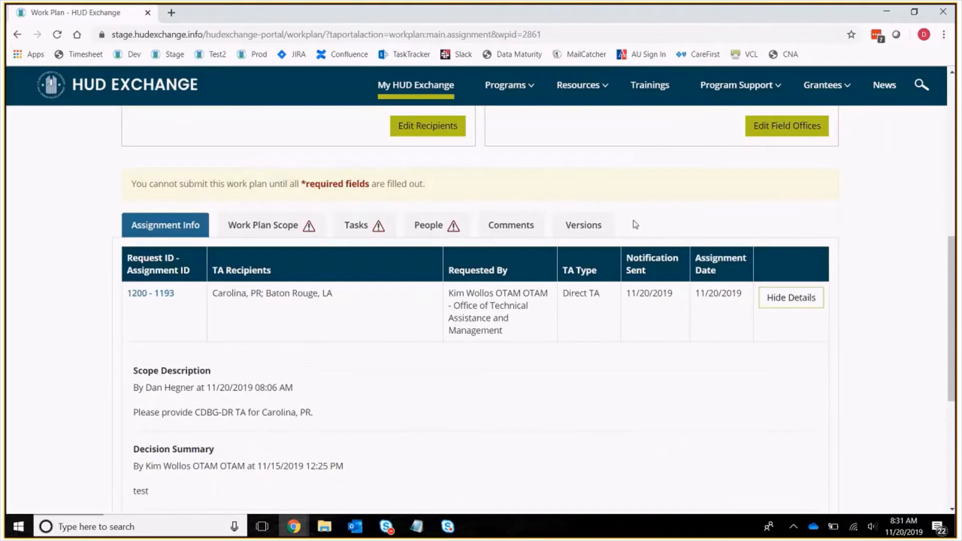
{"action": "left_click", "coordinate": [773, 308]}
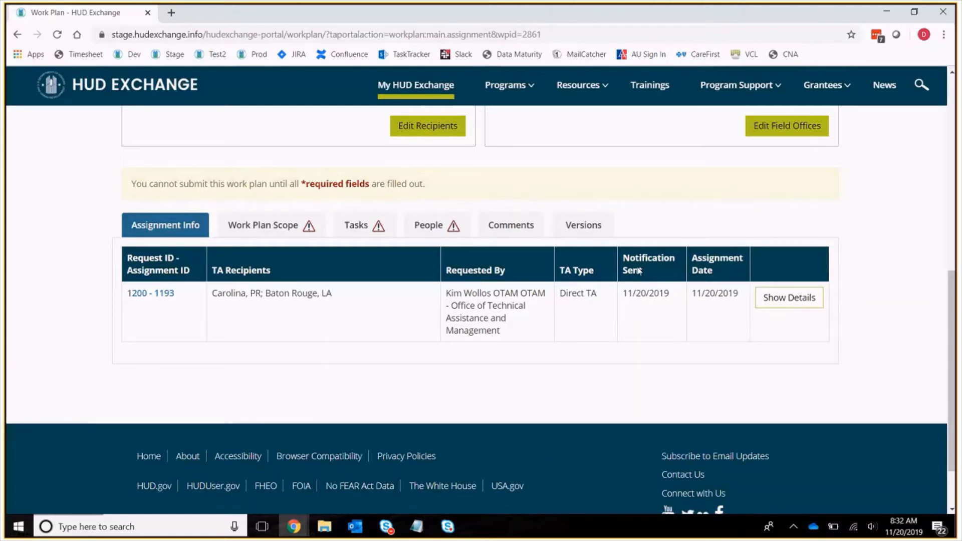
{"action": "scroll", "coordinate": [671, 281], "scroll_direction": "up", "scroll_amount": 1}
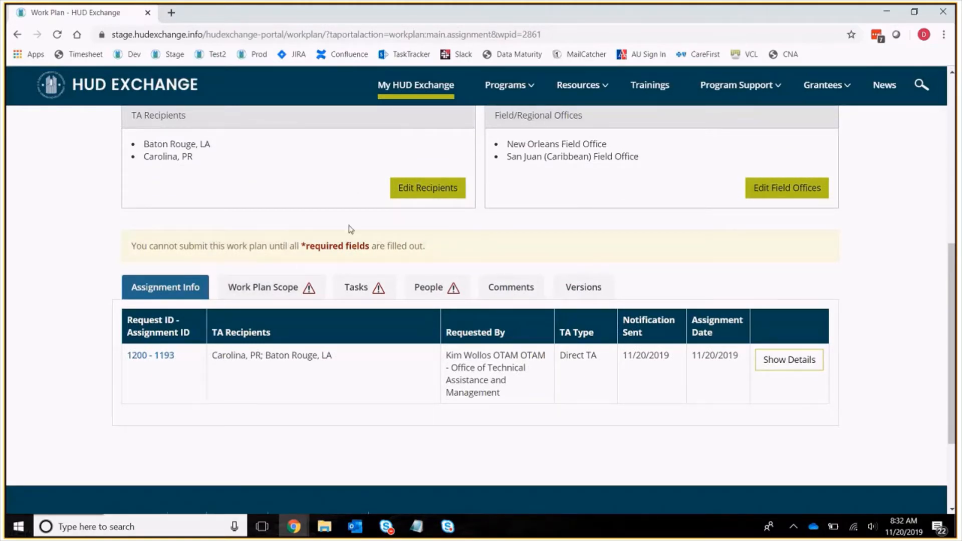
Step: Assign the GTR2 test user as the work plan's GTR among the HUD reviewers in the People section
{"action": "left_click", "coordinate": [445, 286]}
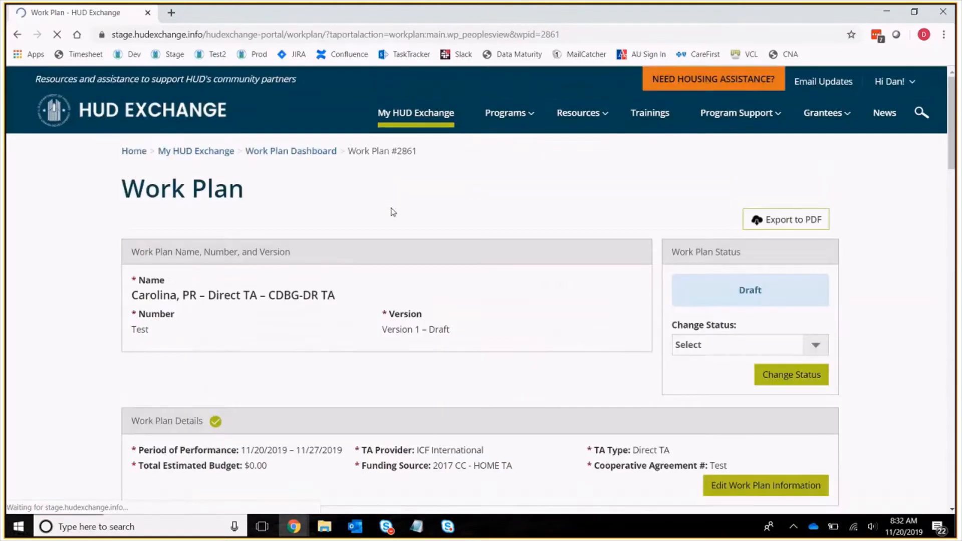
{"action": "scroll", "coordinate": [352, 208], "scroll_direction": "down", "scroll_amount": 5}
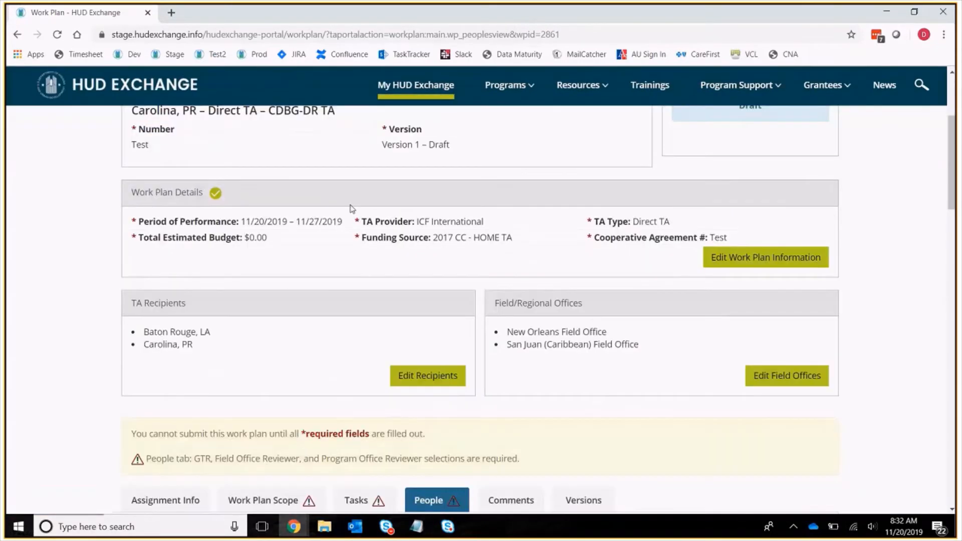
{"action": "scroll", "coordinate": [352, 208], "scroll_direction": "down", "scroll_amount": 8}
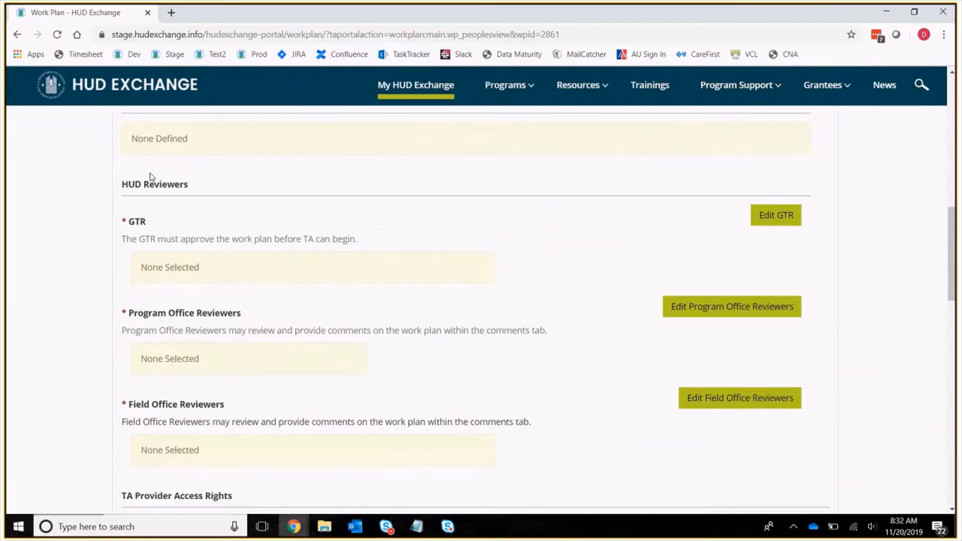
{"action": "scroll", "coordinate": [151, 180], "scroll_direction": "up", "scroll_amount": 1}
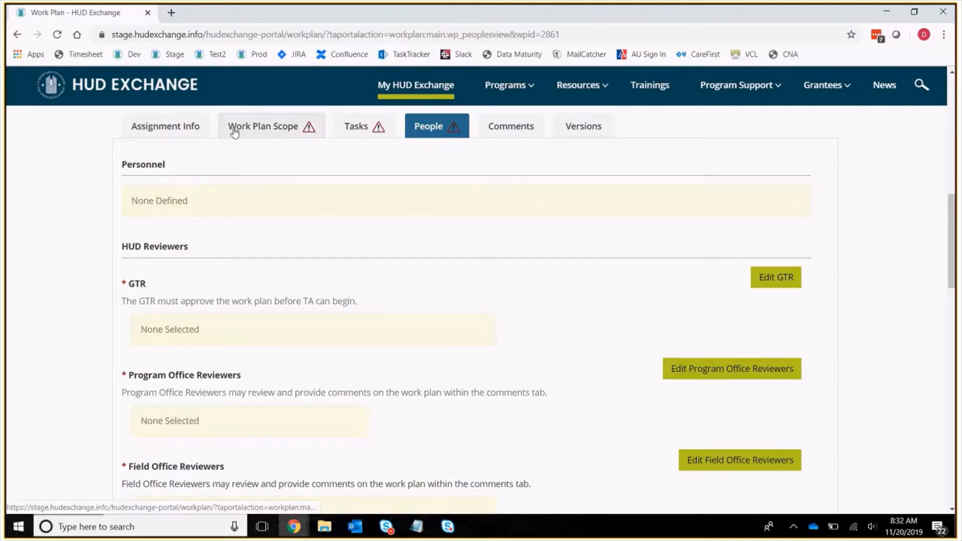
{"action": "scroll", "coordinate": [236, 350], "scroll_direction": "down", "scroll_amount": 3}
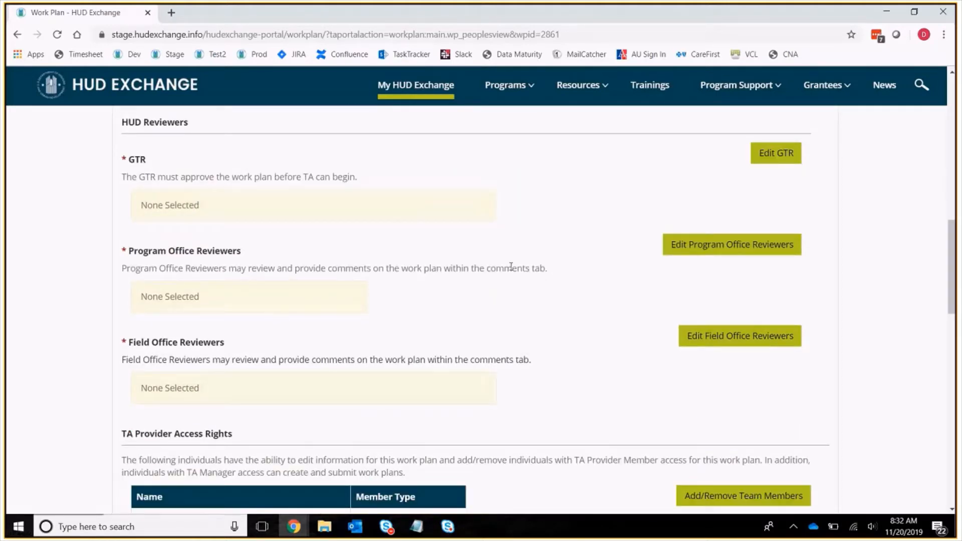
{"action": "left_click", "coordinate": [756, 152]}
{"action": "left_click", "coordinate": [421, 287]}
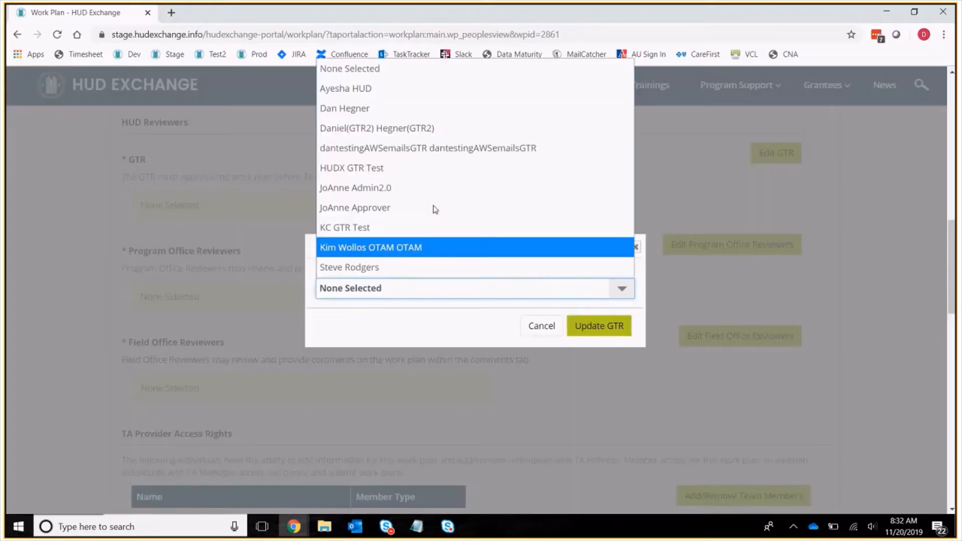
{"action": "left_click", "coordinate": [437, 125]}
{"action": "left_click", "coordinate": [599, 326]}
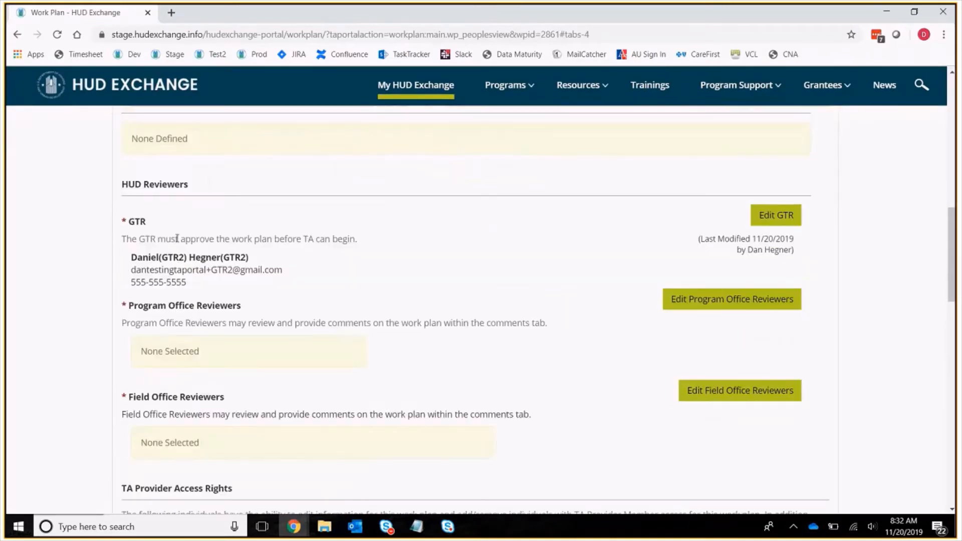
Step: Set the Program Office Reviewers to the OHH reviewer and the first listed OTAM reviewer
{"action": "scroll", "coordinate": [177, 238], "scroll_direction": "down", "scroll_amount": 1}
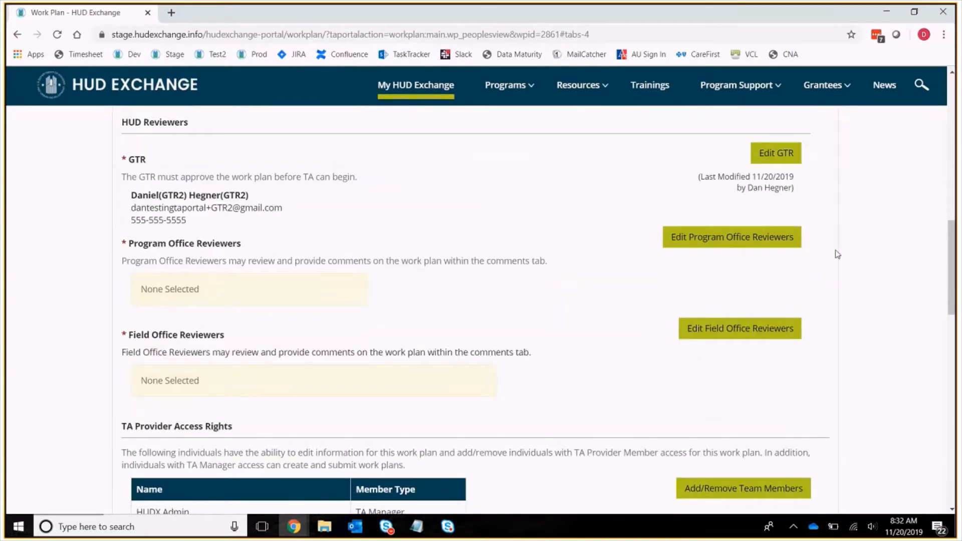
{"action": "left_click", "coordinate": [774, 240]}
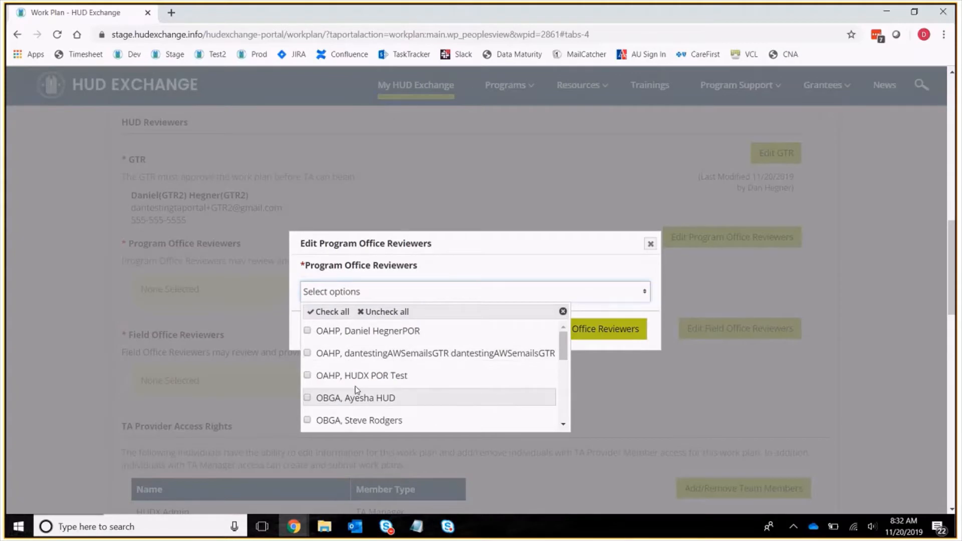
{"action": "scroll", "coordinate": [369, 361], "scroll_direction": "down", "scroll_amount": 3}
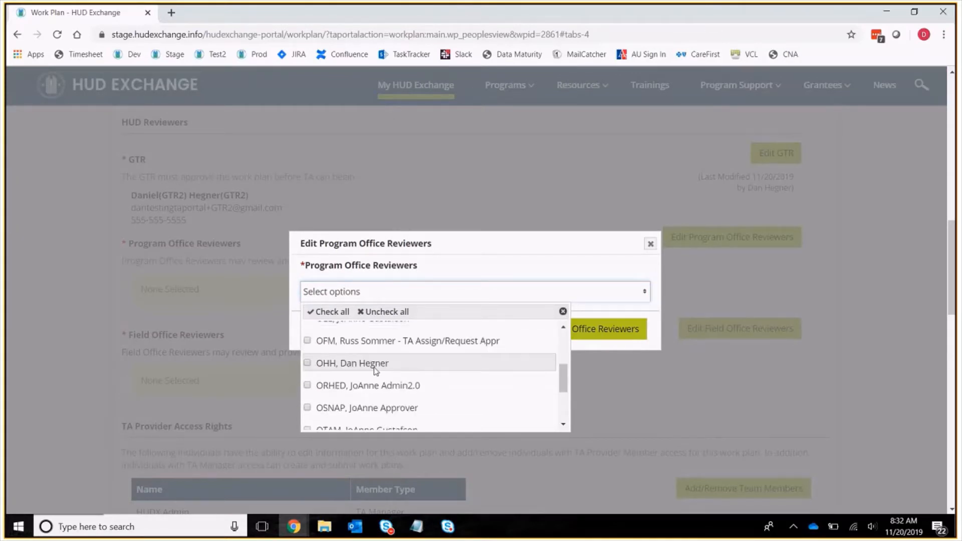
{"action": "left_click", "coordinate": [372, 368]}
{"action": "scroll", "coordinate": [339, 389], "scroll_direction": "down", "scroll_amount": 1}
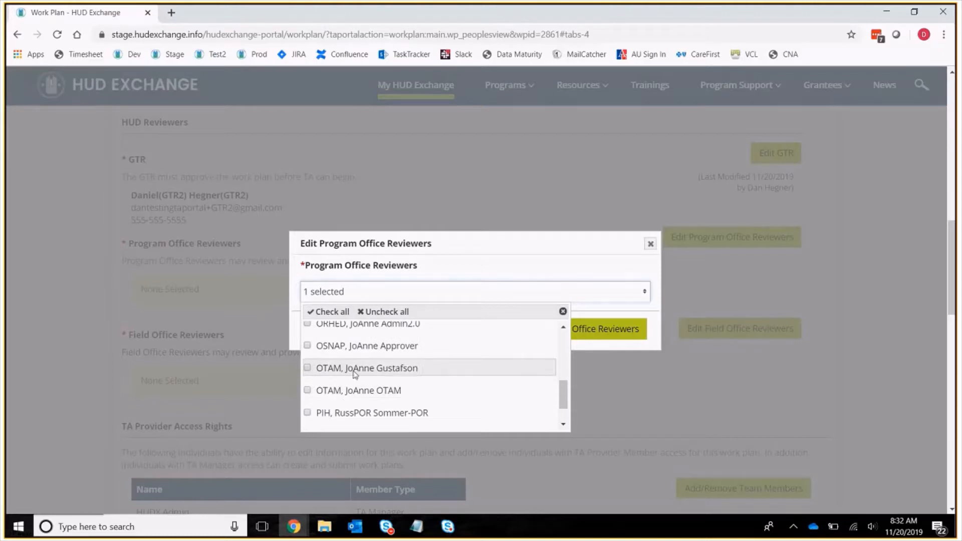
{"action": "left_click", "coordinate": [354, 371]}
{"action": "left_click", "coordinate": [643, 333]}
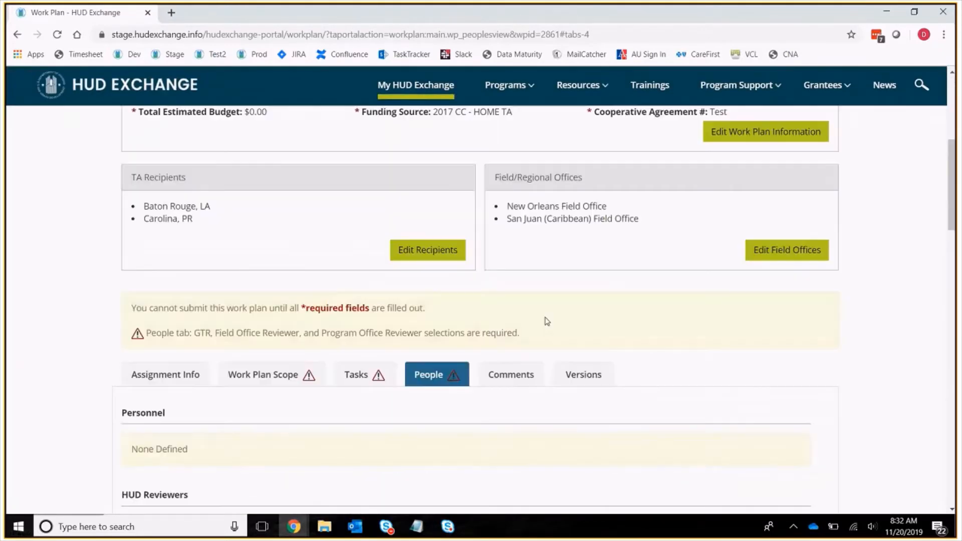
Step: Mark the work plan's Field Office Reviewers as Not applicable and save the update
{"action": "scroll", "coordinate": [546, 322], "scroll_direction": "down", "scroll_amount": 9}
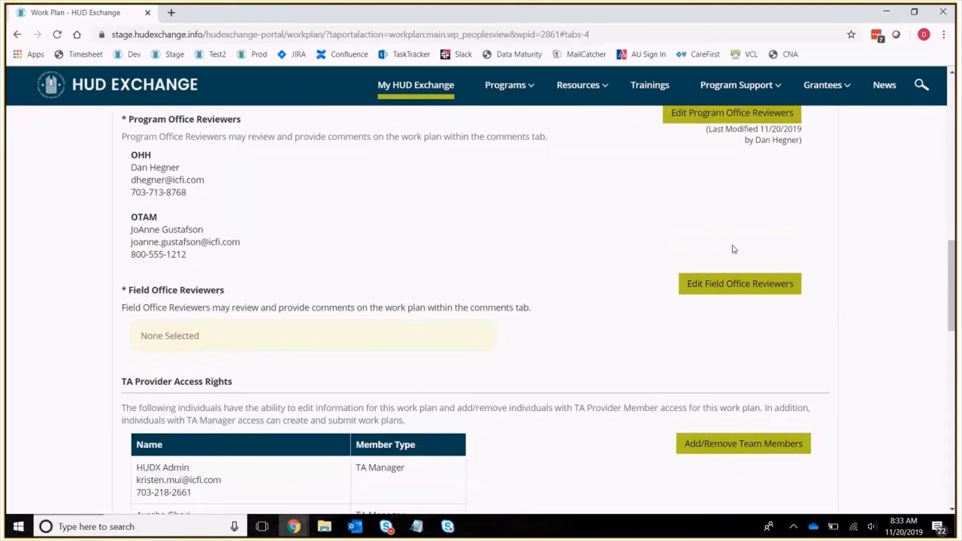
{"action": "left_click", "coordinate": [729, 279]}
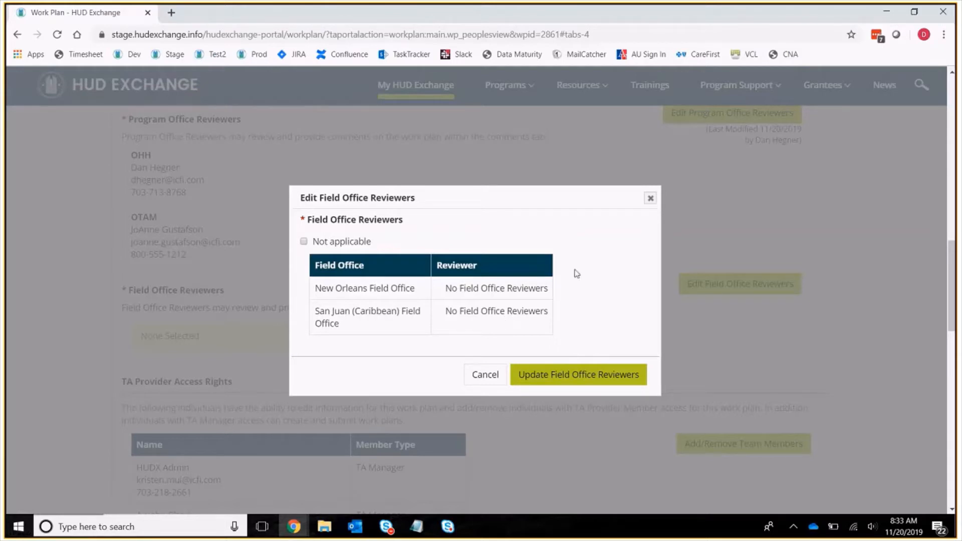
{"action": "left_click", "coordinate": [352, 245]}
{"action": "left_click", "coordinate": [611, 377]}
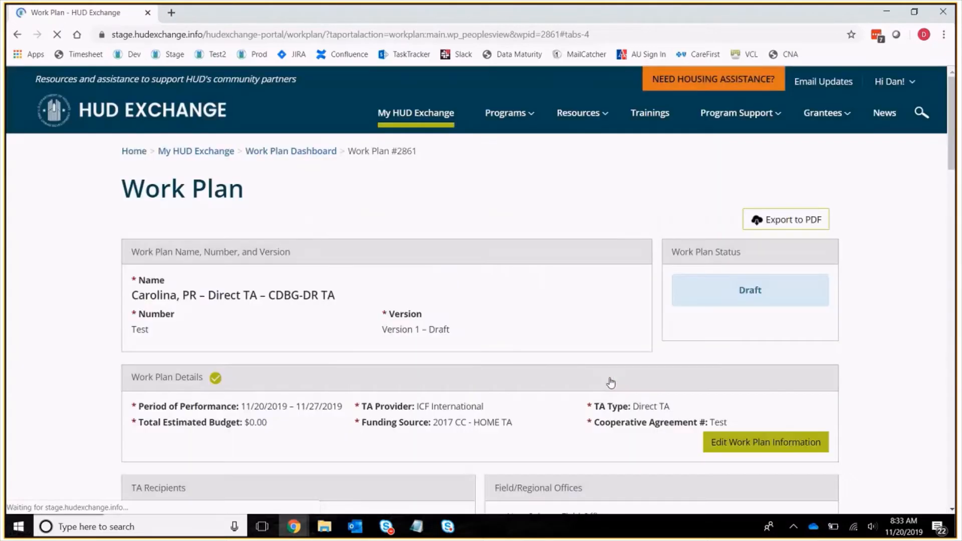
{"action": "scroll", "coordinate": [675, 291], "scroll_direction": "down", "scroll_amount": 7}
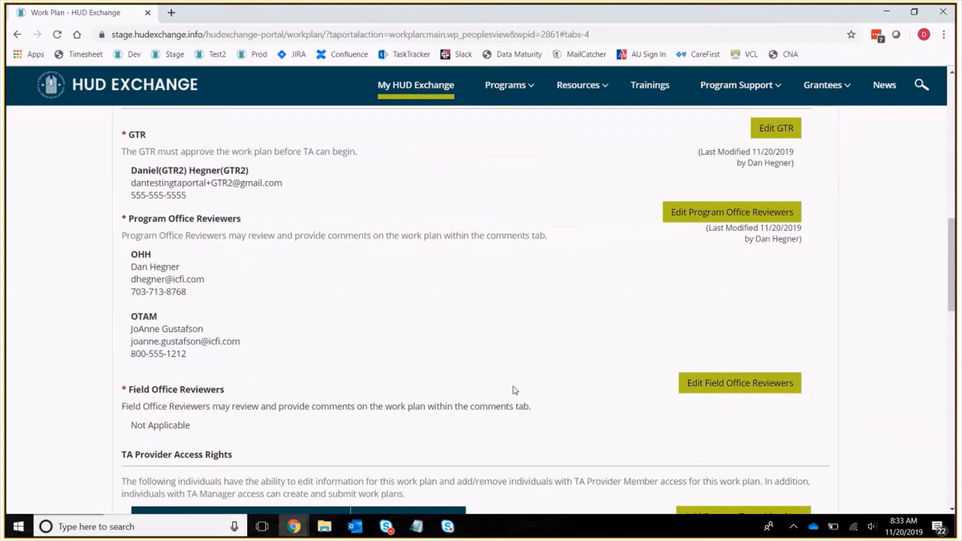
Step: Start a new task in the work plan's Tasks section, named Test with the description test
{"action": "scroll", "coordinate": [531, 327], "scroll_direction": "up", "scroll_amount": 4}
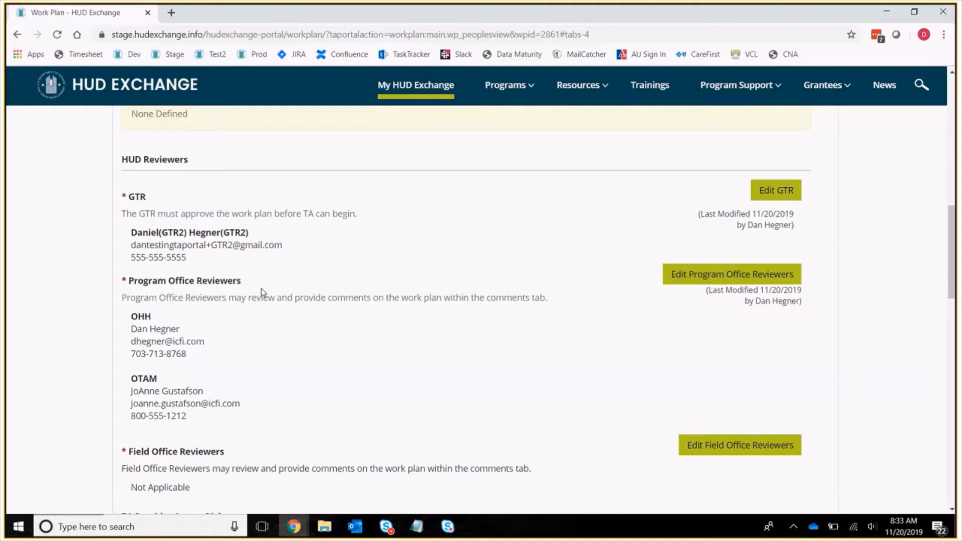
{"action": "scroll", "coordinate": [329, 247], "scroll_direction": "up", "scroll_amount": 4}
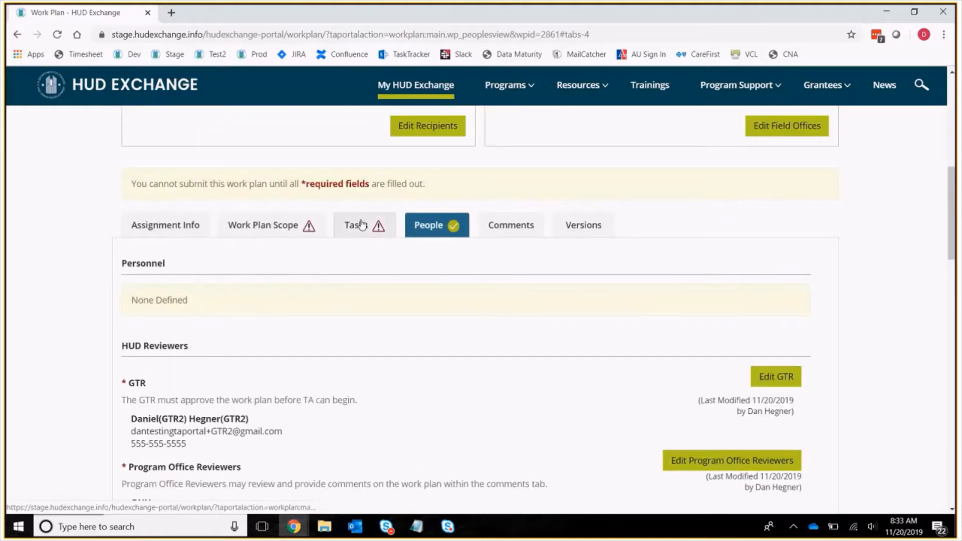
{"action": "left_click", "coordinate": [357, 234]}
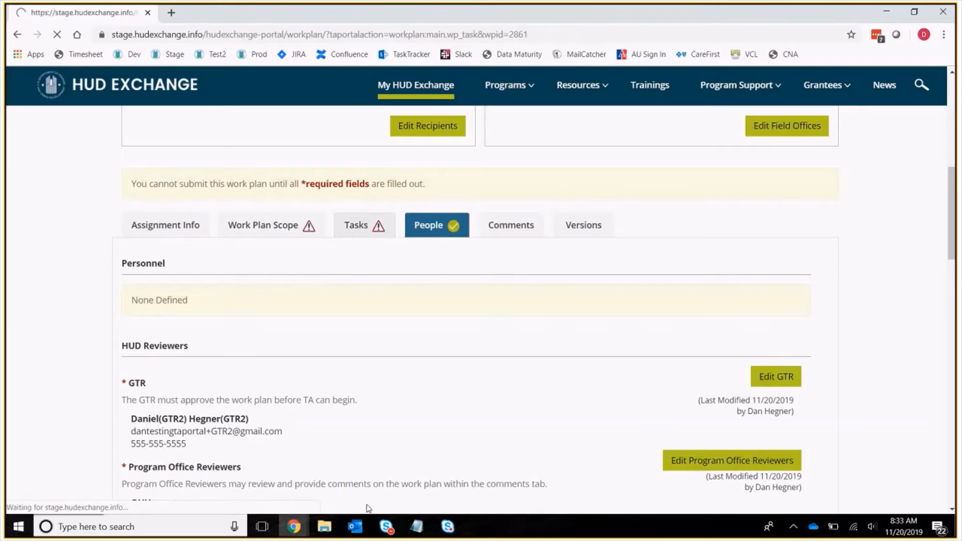
{"action": "scroll", "coordinate": [684, 249], "scroll_direction": "down", "scroll_amount": 2}
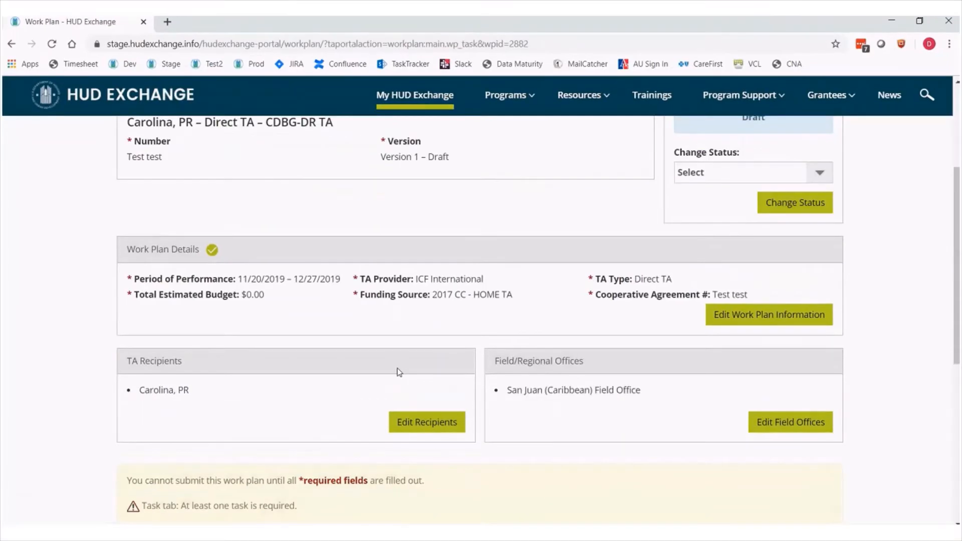
{"action": "scroll", "coordinate": [398, 369], "scroll_direction": "down", "scroll_amount": 6}
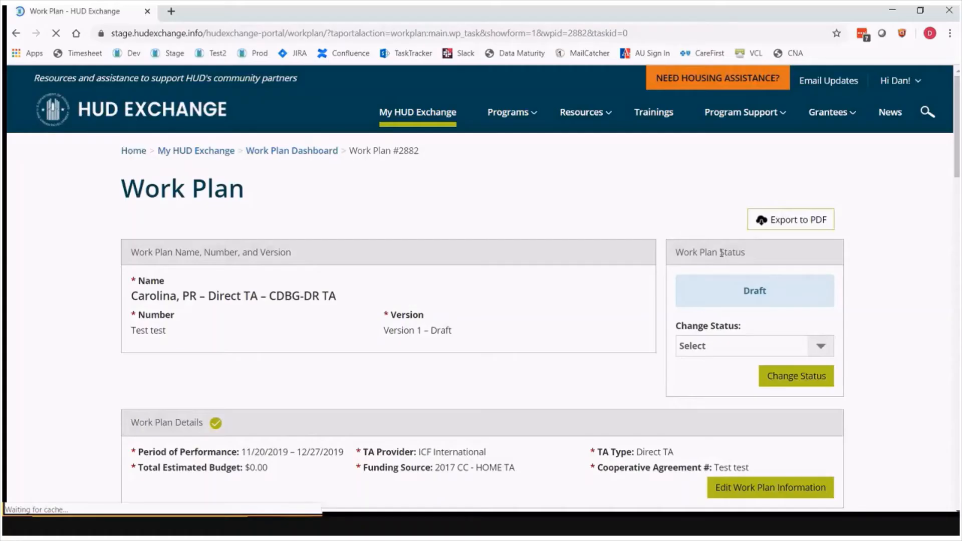
{"action": "scroll", "coordinate": [722, 252], "scroll_direction": "down", "scroll_amount": 5}
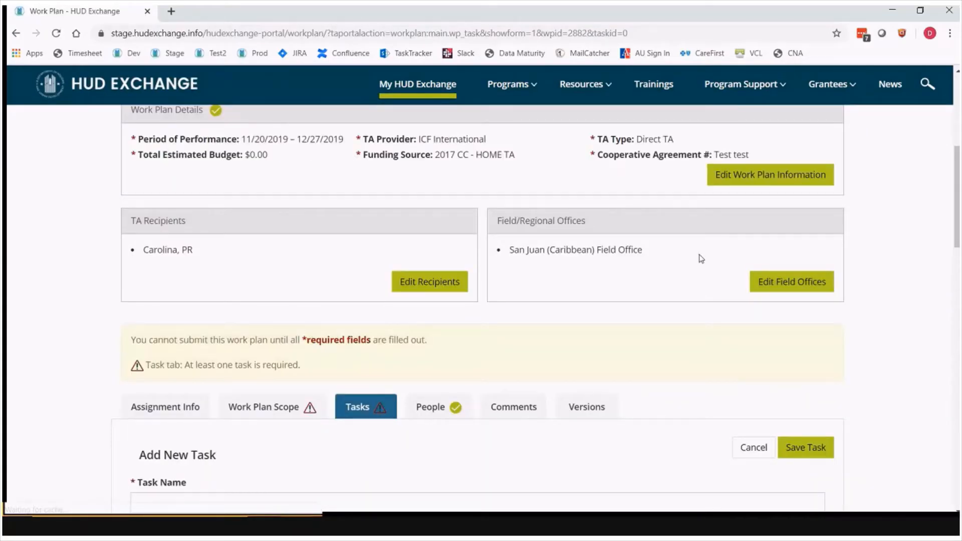
{"action": "left_click", "coordinate": [347, 261]}
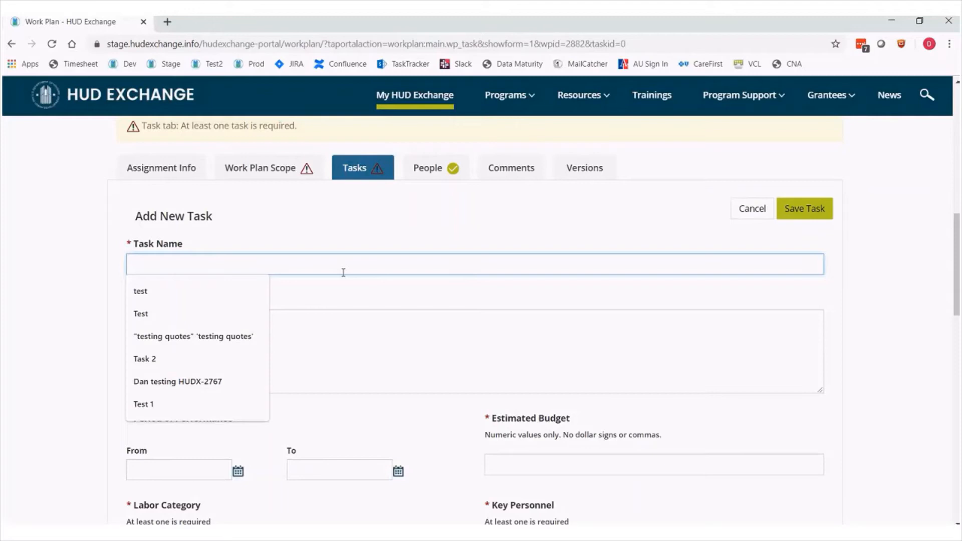
{"action": "type", "text": "Test"}
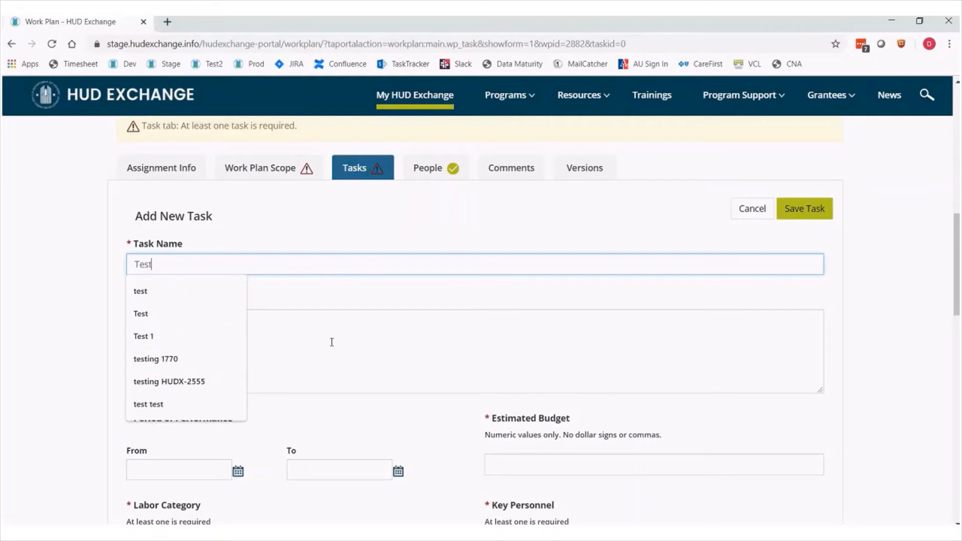
{"action": "left_click", "coordinate": [330, 335]}
{"action": "type", "text": "test"}
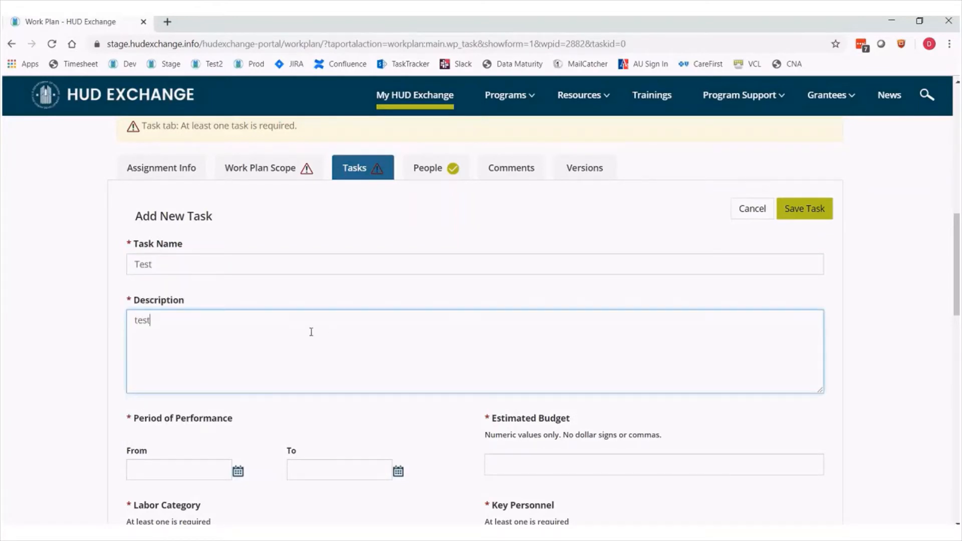
Step: Set the new task's period of performance from 11/01/2019 to 11/30/2019
{"action": "scroll", "coordinate": [313, 330], "scroll_direction": "down", "scroll_amount": 3}
{"action": "left_click", "coordinate": [236, 286]}
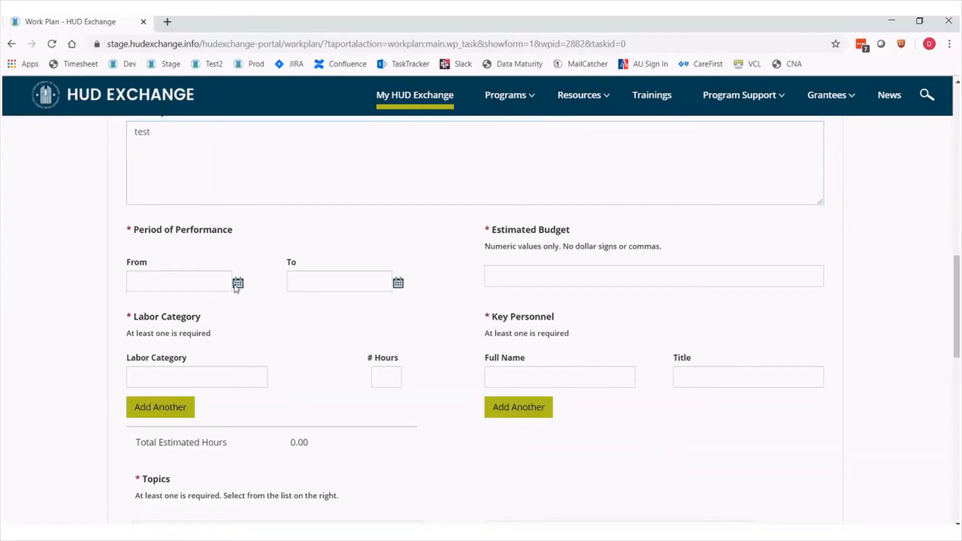
{"action": "left_click", "coordinate": [237, 285]}
{"action": "left_click", "coordinate": [248, 346]}
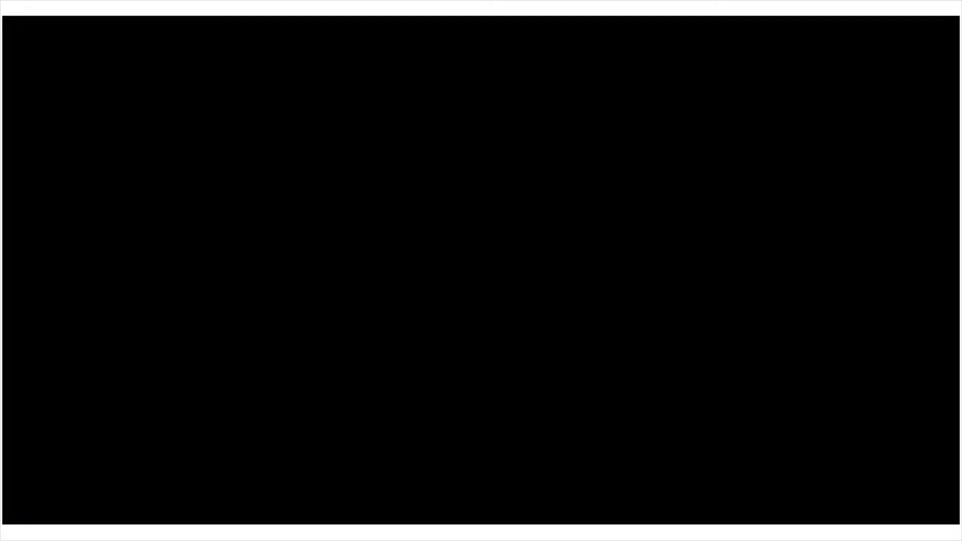
{"action": "left_click", "coordinate": [398, 283]}
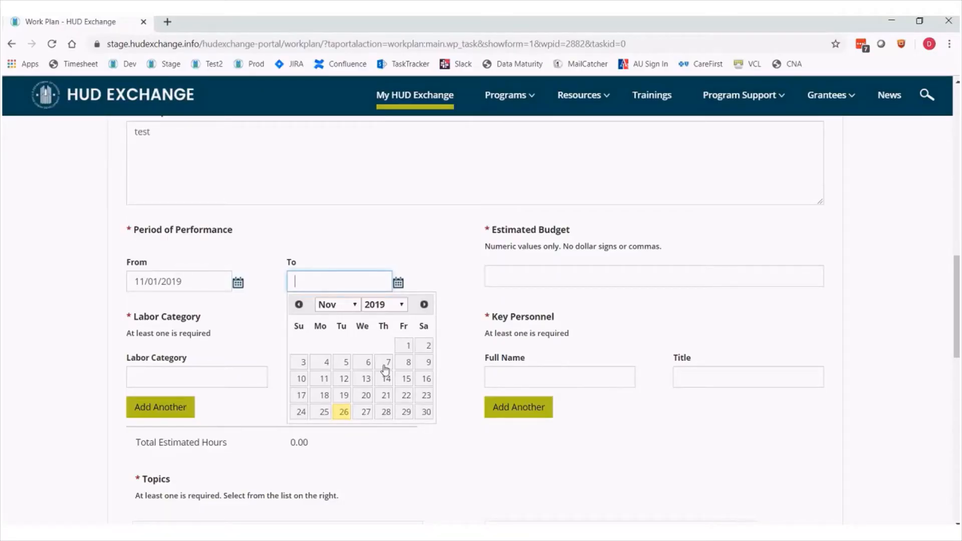
{"action": "left_click", "coordinate": [427, 412]}
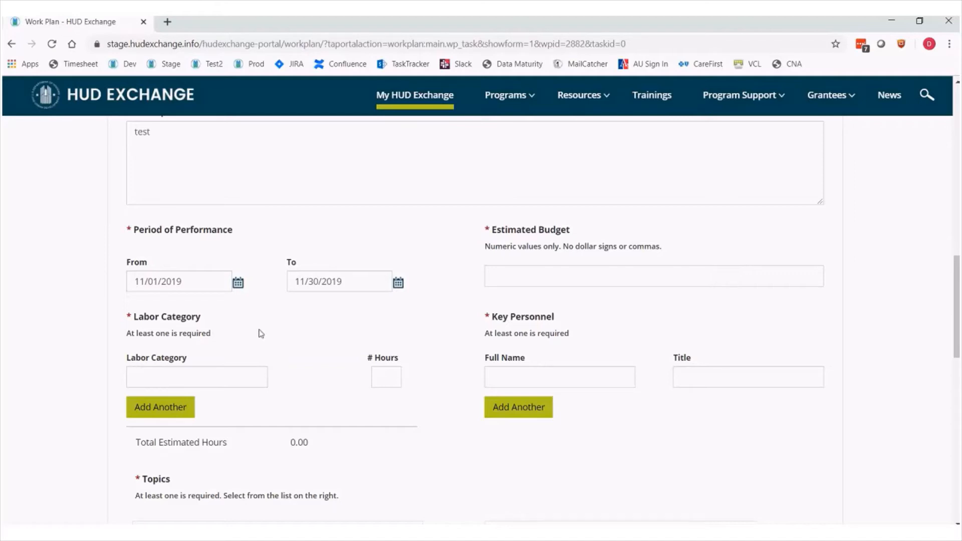
Step: Enter a labor category named Test with 123 hours for the task
{"action": "left_click", "coordinate": [229, 375]}
{"action": "type", "text": "Test"}
{"action": "left_click", "coordinate": [386, 377]}
{"action": "type", "text": "123"}
Step: Add three extra labor category rows to the task and remove the blank rows again
{"action": "scroll", "coordinate": [314, 333], "scroll_direction": "down", "scroll_amount": 2}
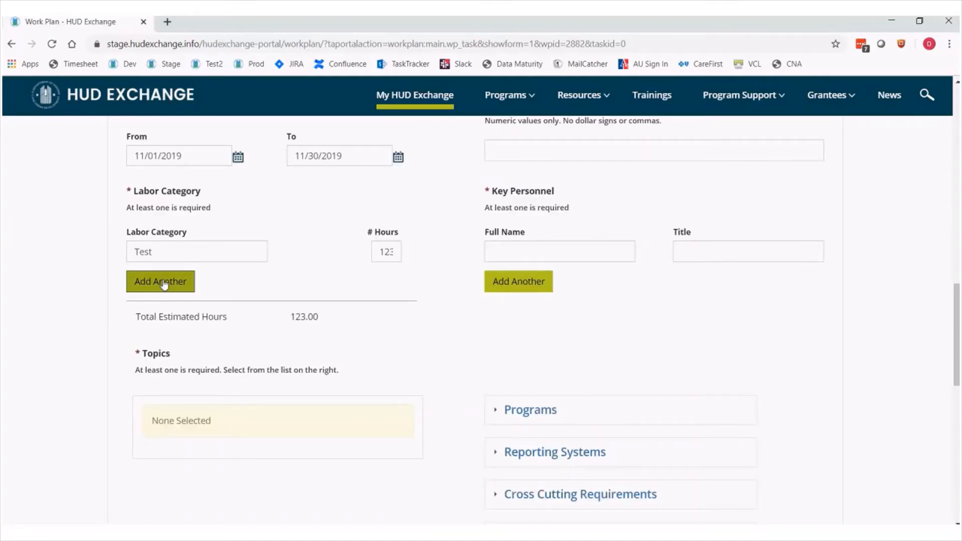
{"action": "left_click", "coordinate": [164, 283]}
{"action": "left_click", "coordinate": [165, 330]}
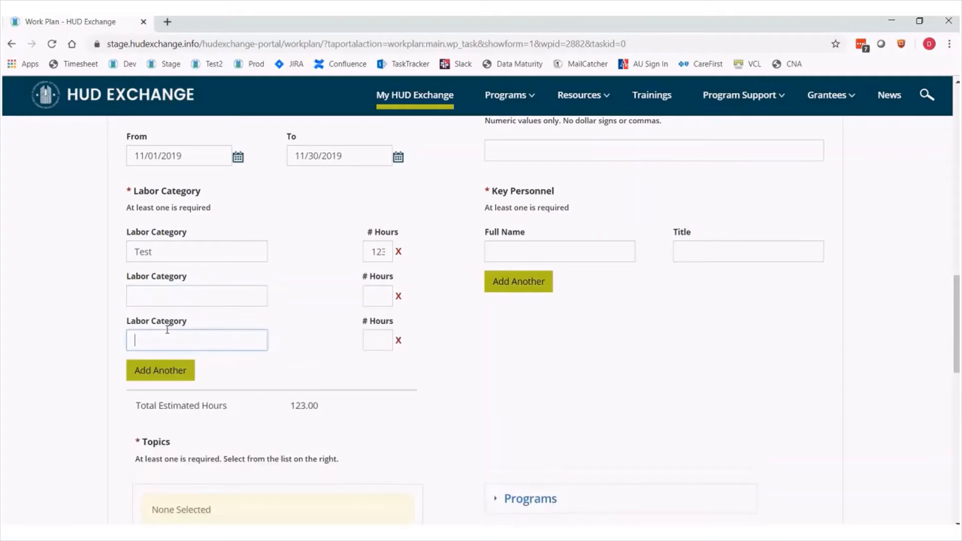
{"action": "left_click", "coordinate": [174, 371]}
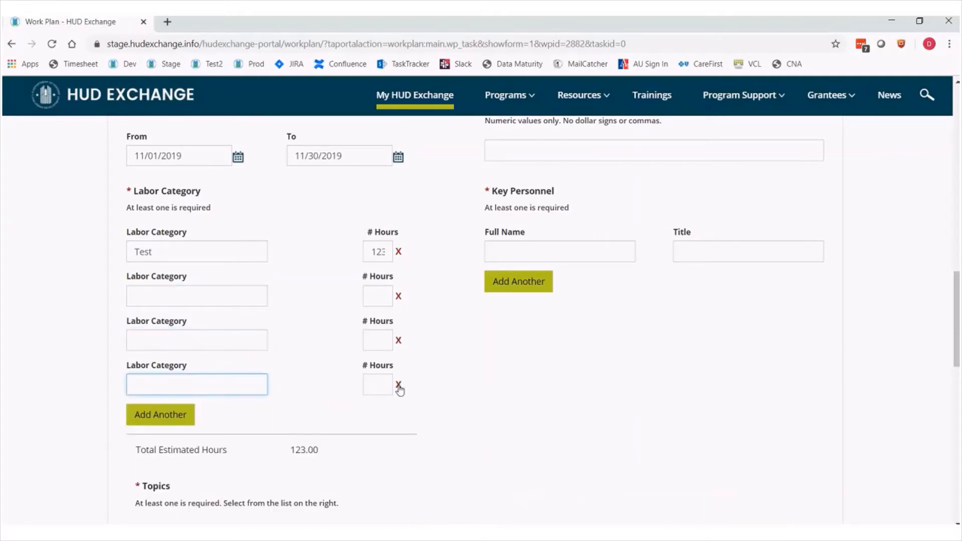
{"action": "left_click", "coordinate": [399, 386]}
{"action": "left_click", "coordinate": [400, 339]}
{"action": "left_click", "coordinate": [399, 295]}
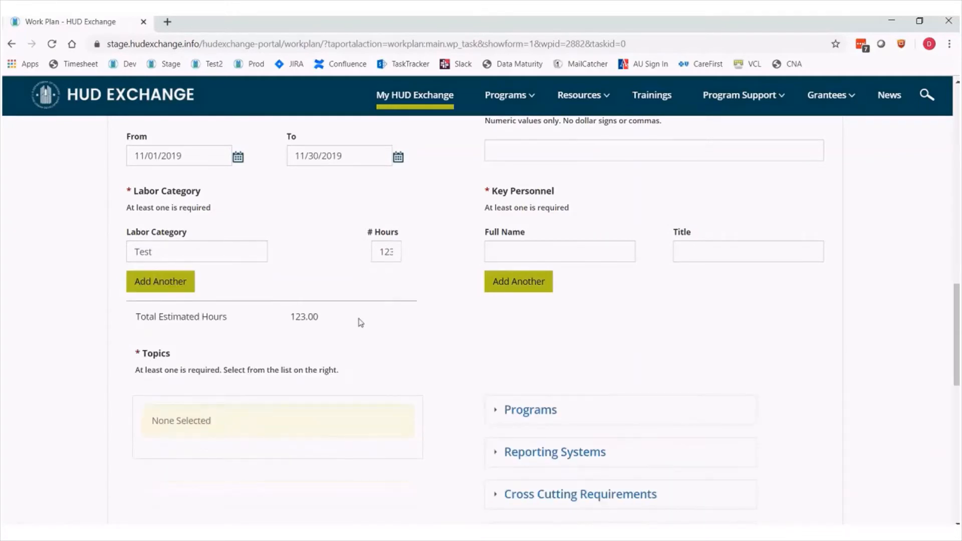
Step: Set the task's estimated budget to 1000 and check the period of performance and total estimated budget in Work Plan Details
{"action": "scroll", "coordinate": [301, 411], "scroll_direction": "up", "scroll_amount": 4}
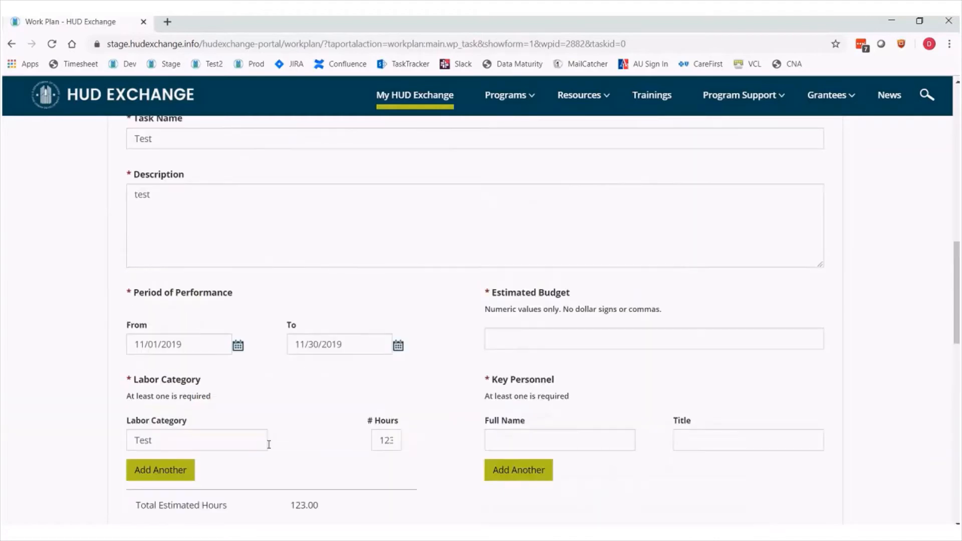
{"action": "left_click", "coordinate": [582, 344]}
{"action": "type", "text": "1000"}
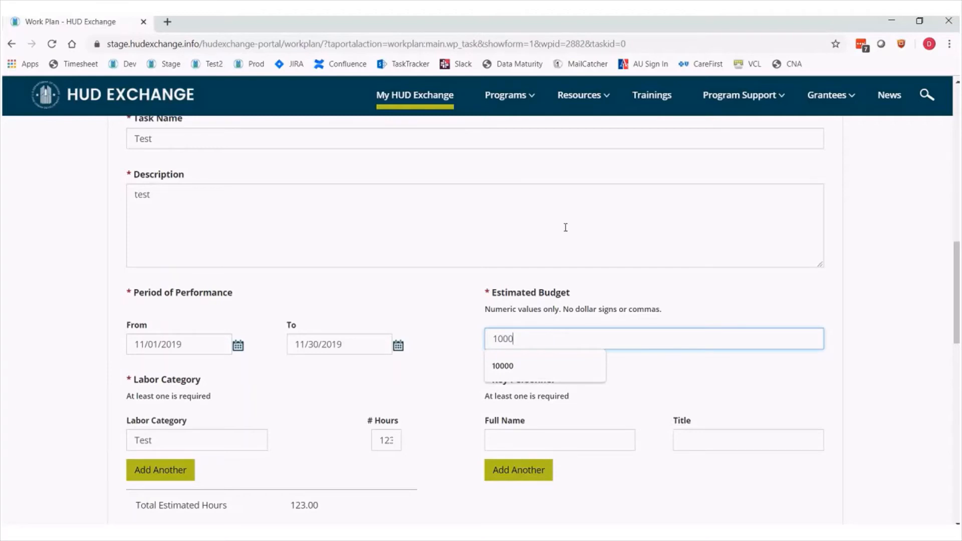
{"action": "scroll", "coordinate": [543, 284], "scroll_direction": "up", "scroll_amount": 9}
{"action": "scroll", "coordinate": [303, 380], "scroll_direction": "up", "scroll_amount": 4}
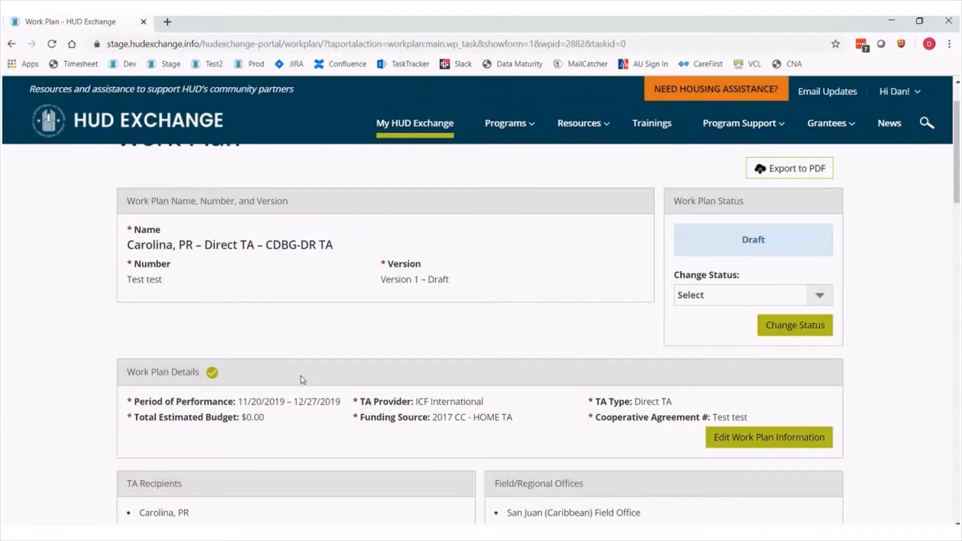
{"action": "left_click_drag", "start_coordinate": [292, 402], "coordinate": [271, 424]}
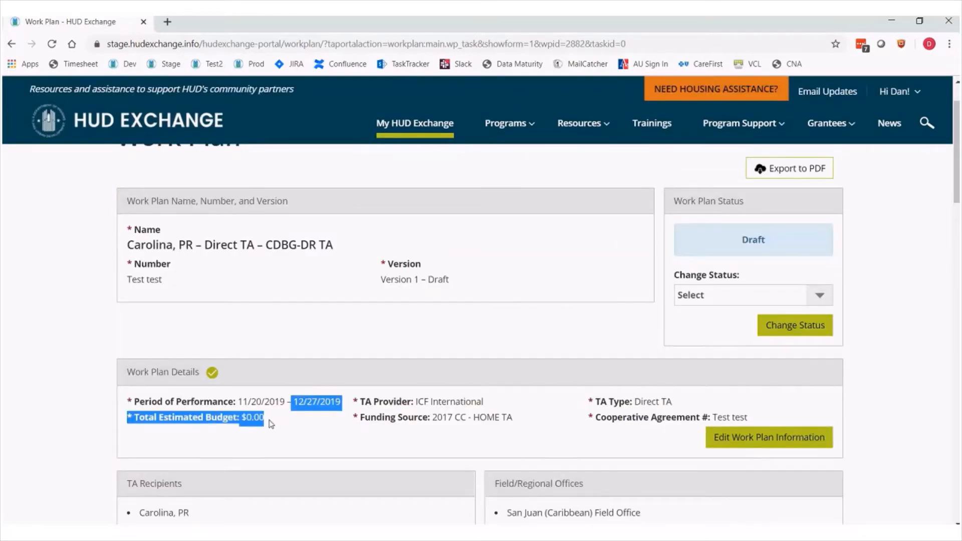
{"action": "left_click", "coordinate": [265, 421]}
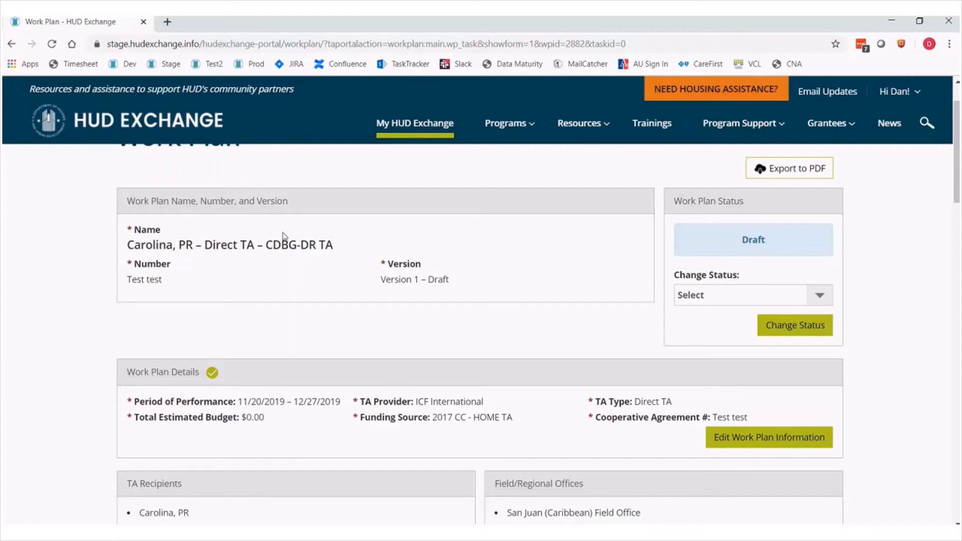
Step: Fill in the task's key personnel with the full name Test and the title test
{"action": "scroll", "coordinate": [334, 207], "scroll_direction": "down", "scroll_amount": 5}
{"action": "scroll", "coordinate": [335, 211], "scroll_direction": "down", "scroll_amount": 7}
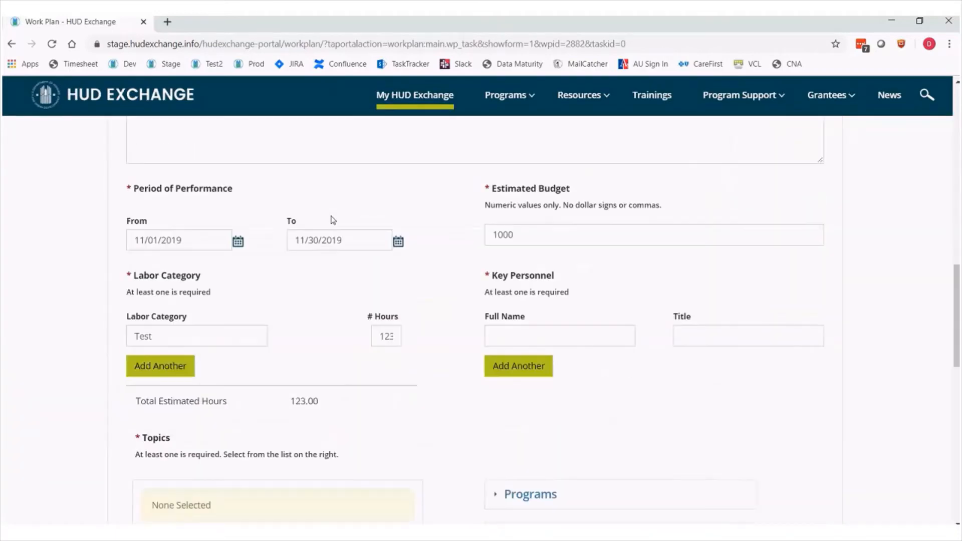
{"action": "left_click", "coordinate": [592, 317]}
{"action": "type", "text": "Test"}
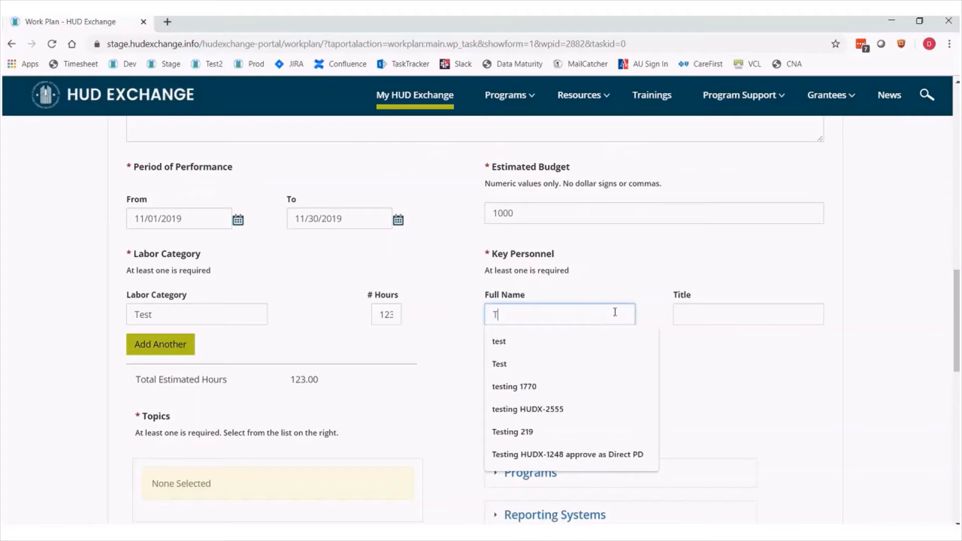
{"action": "left_click", "coordinate": [698, 316]}
{"action": "type", "text": "test"}
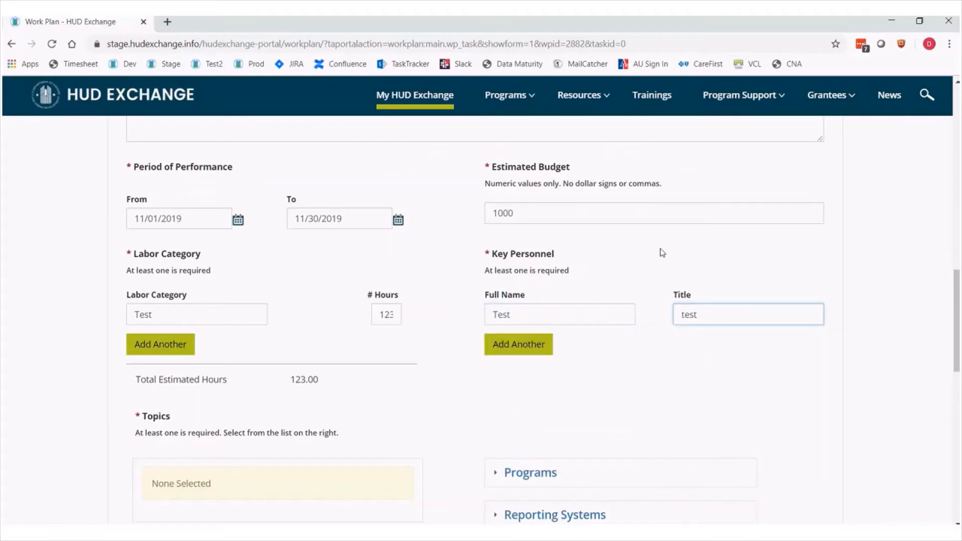
Step: Add three extra key personnel rows to the task and remove the blank rows again
{"action": "left_click", "coordinate": [519, 344]}
{"action": "left_click", "coordinate": [524, 395]}
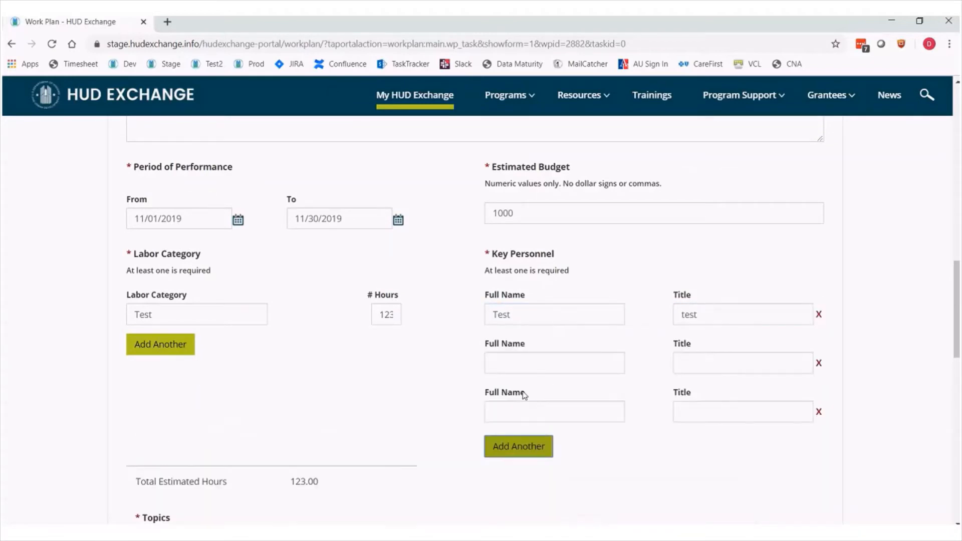
{"action": "left_click", "coordinate": [528, 448]}
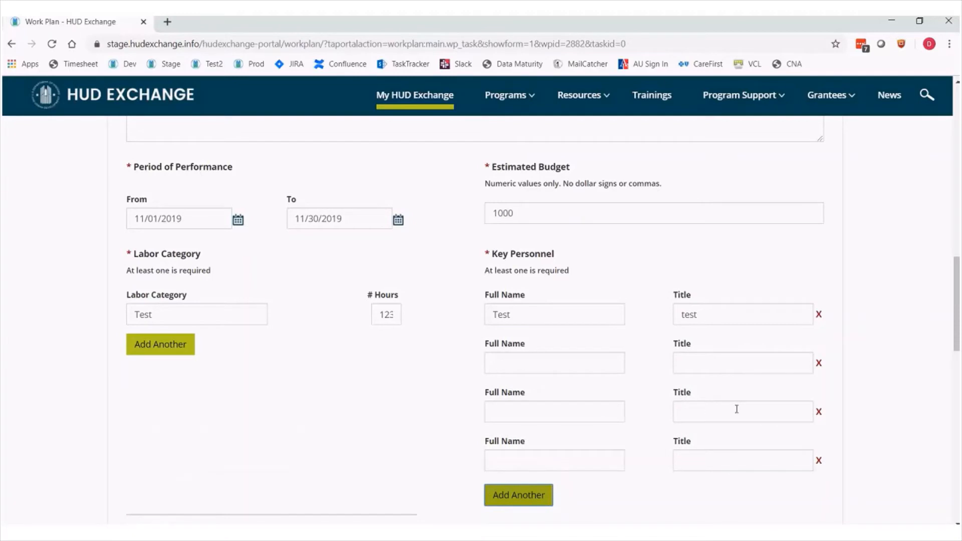
{"action": "left_click", "coordinate": [819, 364]}
{"action": "left_click", "coordinate": [819, 364]}
{"action": "left_click", "coordinate": [819, 364]}
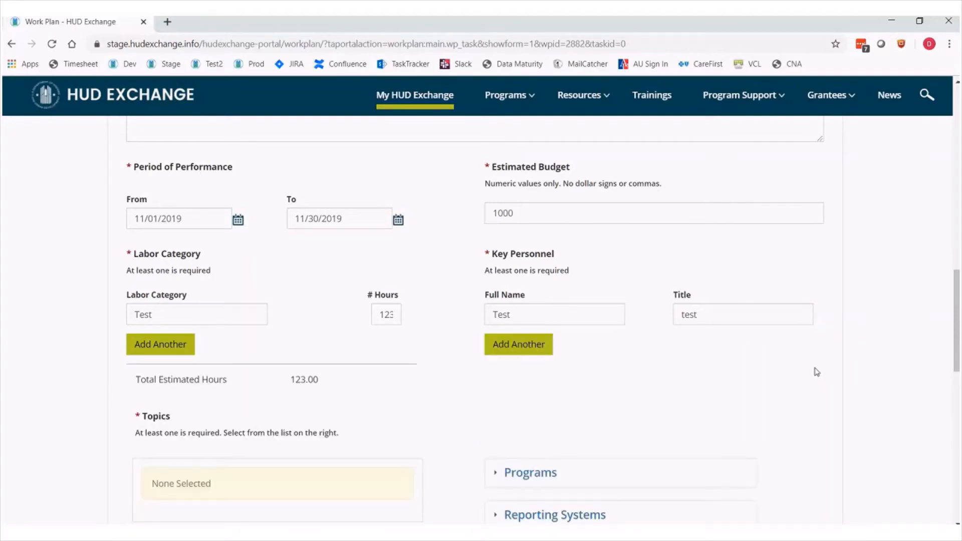
Step: Select the CDBG: Community Development Block Grant Program and ConnectHome programs as the task's topics
{"action": "scroll", "coordinate": [817, 372], "scroll_direction": "down", "scroll_amount": 6}
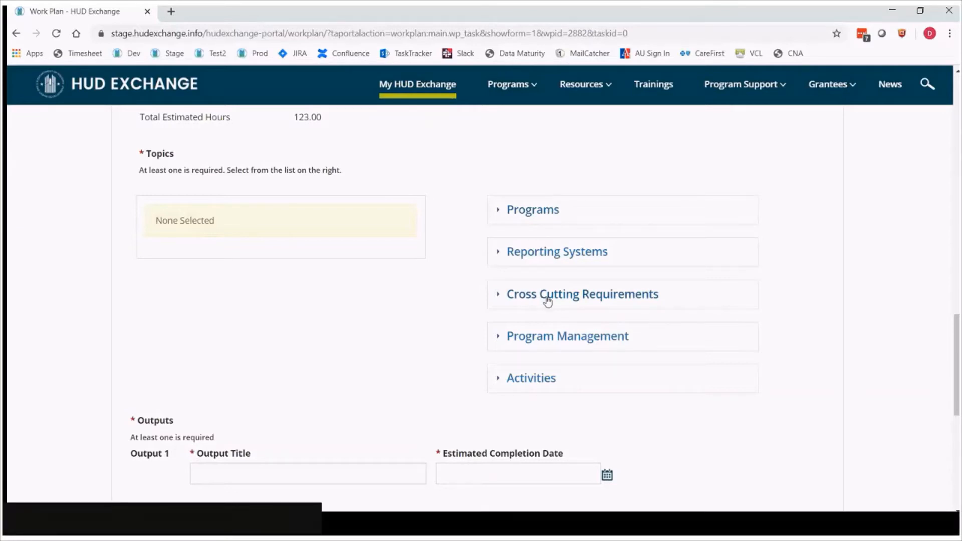
{"action": "left_click", "coordinate": [544, 216]}
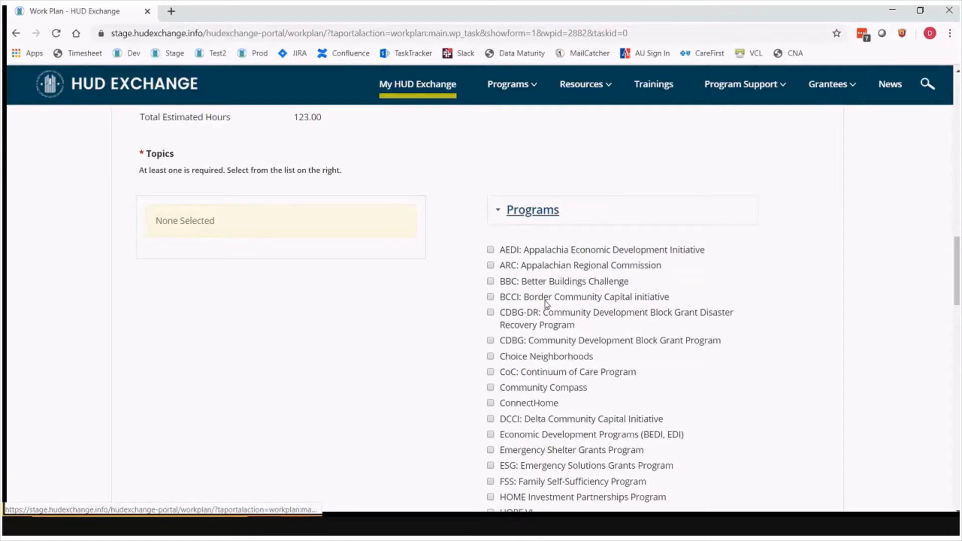
{"action": "left_click", "coordinate": [533, 209]}
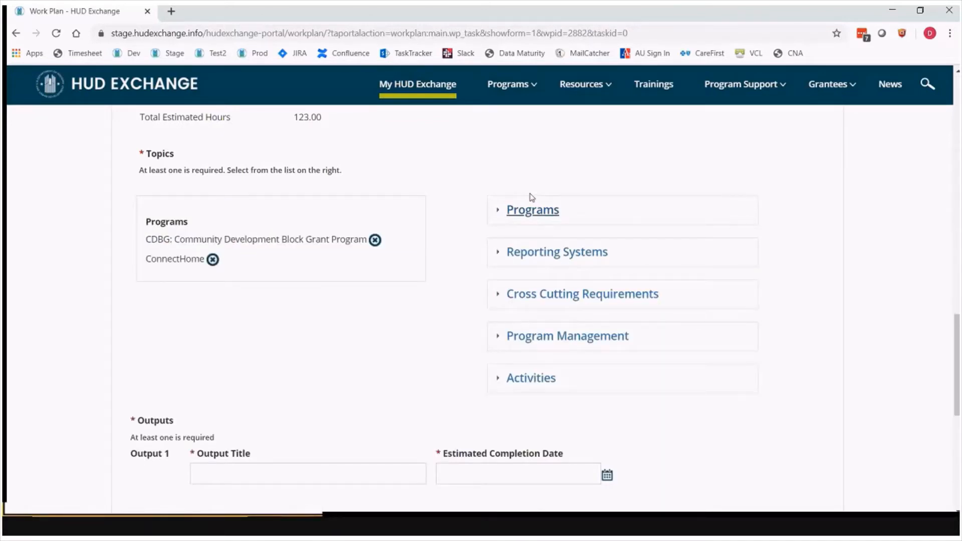
Step: Fill in Output 1 with the title Test, the description test and the estimated completion date 06/30/2018
{"action": "scroll", "coordinate": [363, 293], "scroll_direction": "down", "scroll_amount": 4}
{"action": "left_click", "coordinate": [359, 304]}
{"action": "type", "text": "Test"}
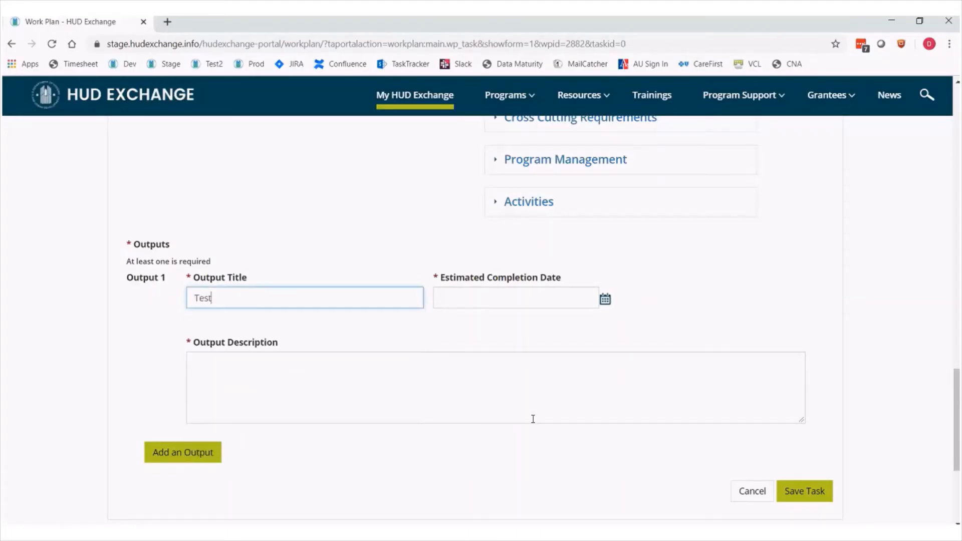
{"action": "left_click", "coordinate": [532, 416]}
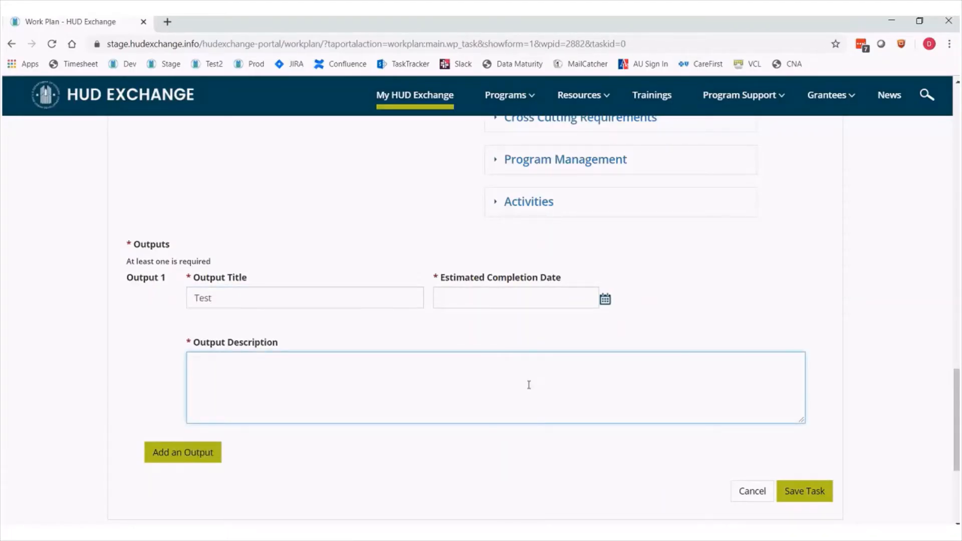
{"action": "type", "text": "test"}
{"action": "left_click", "coordinate": [522, 299]}
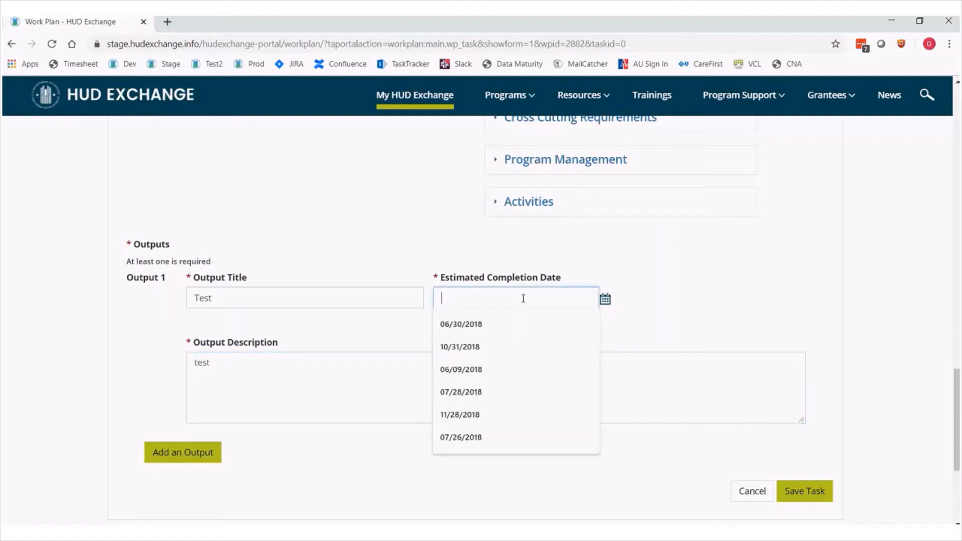
{"action": "left_click", "coordinate": [480, 326]}
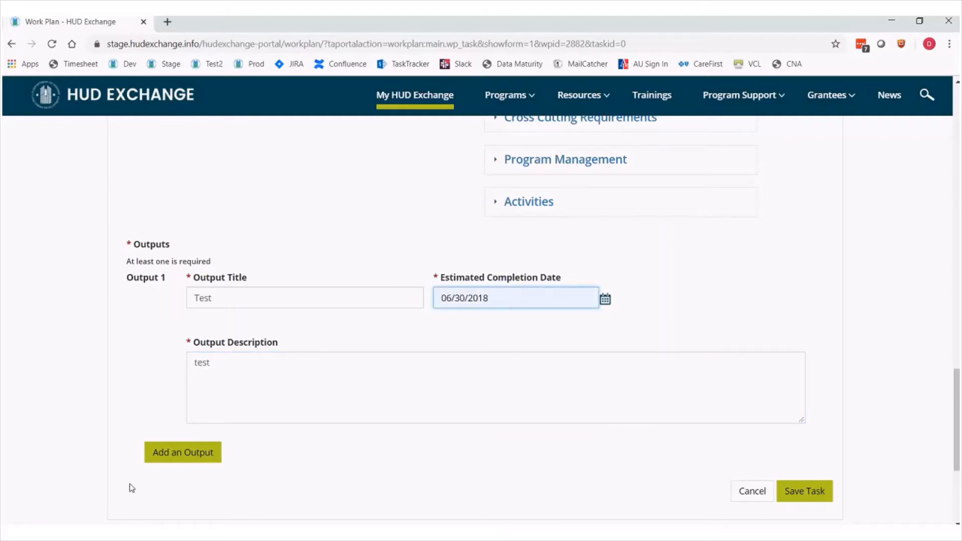
Step: Try adding another output and save the task with only its first output
{"action": "left_click", "coordinate": [161, 454]}
{"action": "scroll", "coordinate": [159, 456], "scroll_direction": "down", "scroll_amount": 3}
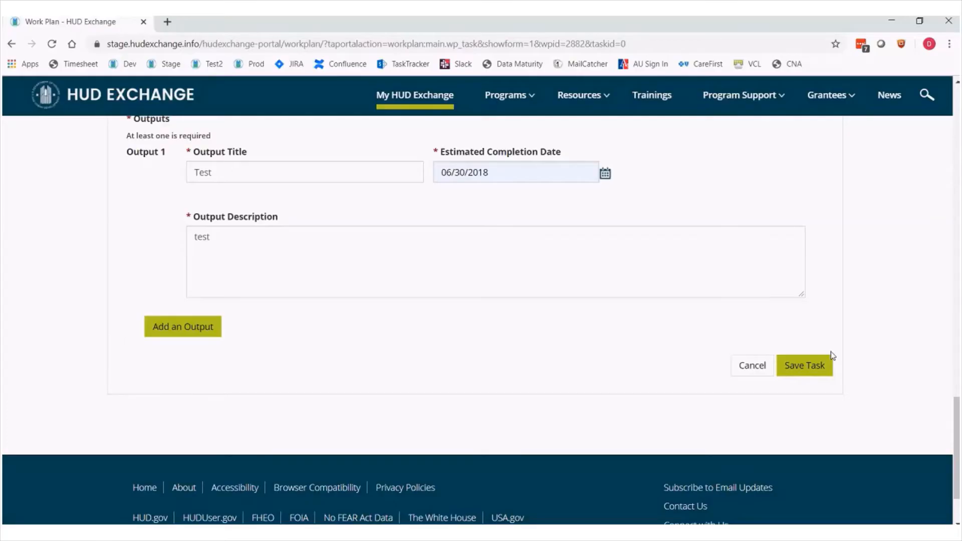
{"action": "left_click", "coordinate": [794, 366]}
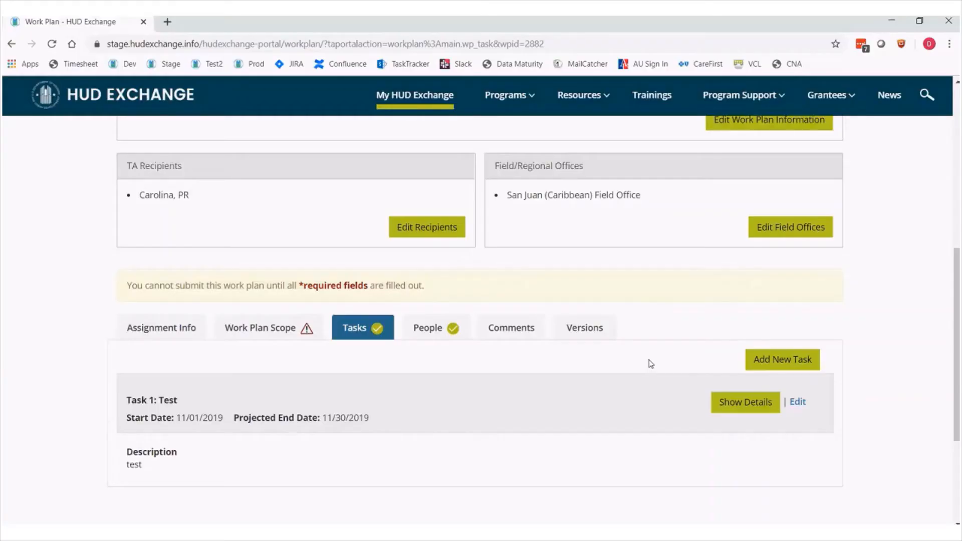
Step: Start a second task in the work plan, named Test with the description test
{"action": "scroll", "coordinate": [666, 345], "scroll_direction": "down", "scroll_amount": 2}
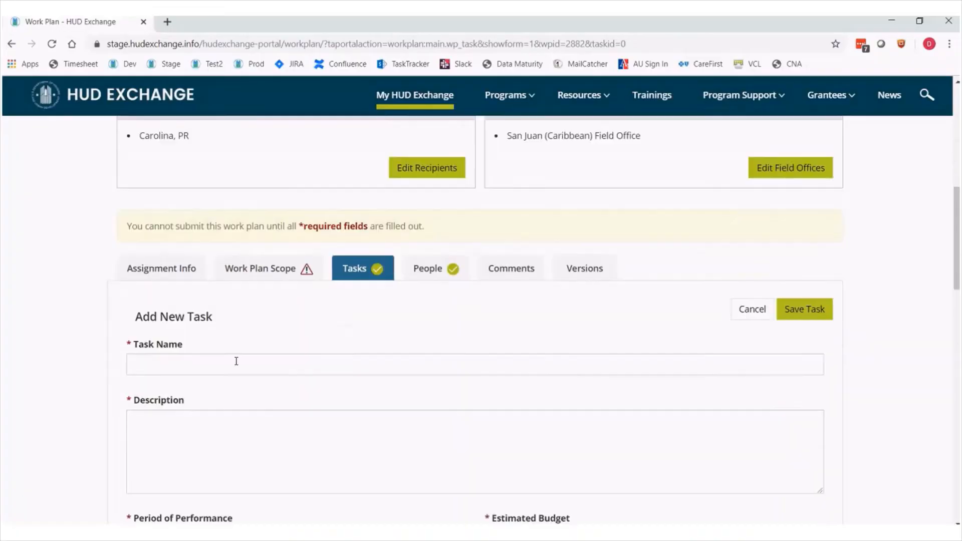
{"action": "left_click", "coordinate": [236, 361]}
{"action": "type", "text": "Test"}
{"action": "left_click", "coordinate": [311, 429]}
{"action": "type", "text": "test"}
Step: Set the second task's period of performance from 06/28/2018 to 04/02/2019
{"action": "scroll", "coordinate": [198, 397], "scroll_direction": "down", "scroll_amount": 4}
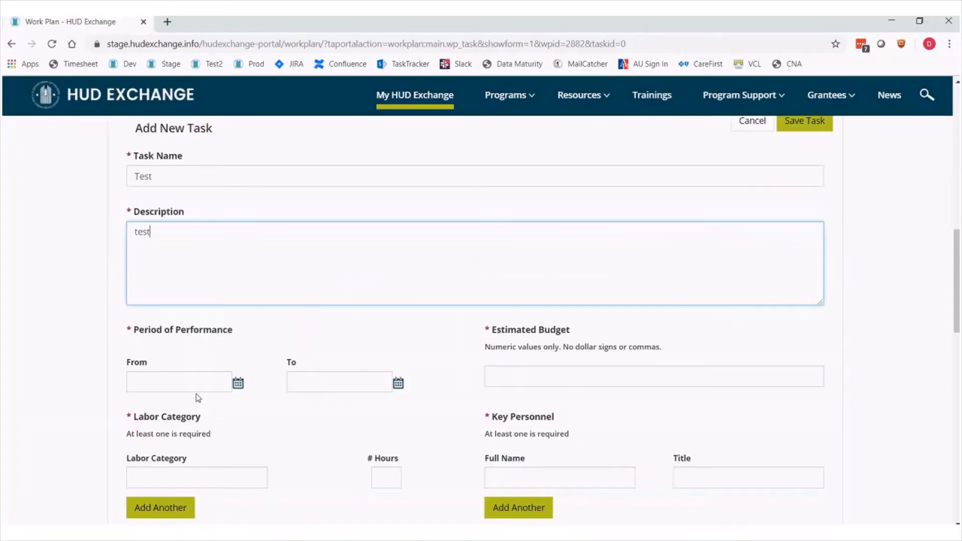
{"action": "left_click", "coordinate": [180, 381]}
{"action": "left_click", "coordinate": [190, 240]}
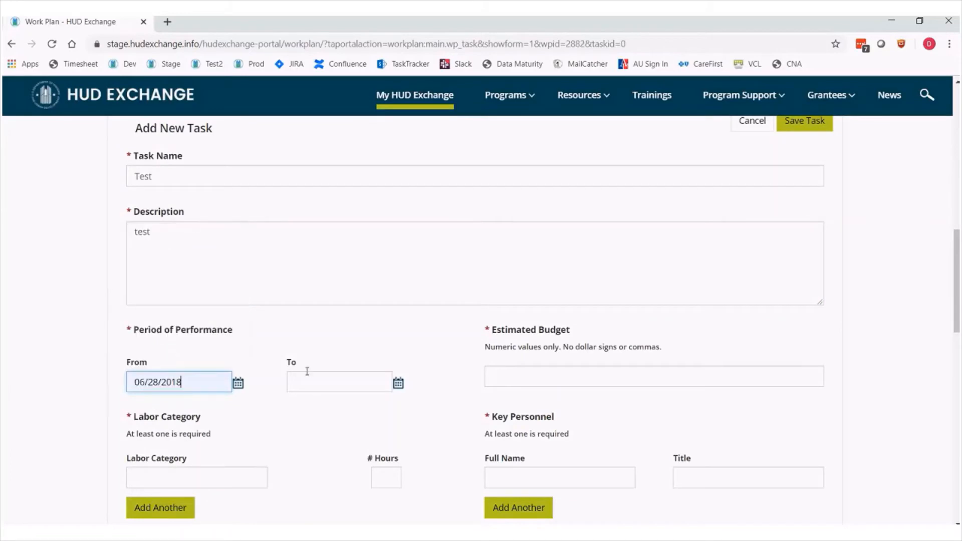
{"action": "left_click", "coordinate": [320, 383]}
{"action": "left_click", "coordinate": [329, 353]}
Step: Enter a labor category named test with 123 hours for the second task
{"action": "left_click", "coordinate": [197, 477]}
{"action": "type", "text": "test"}
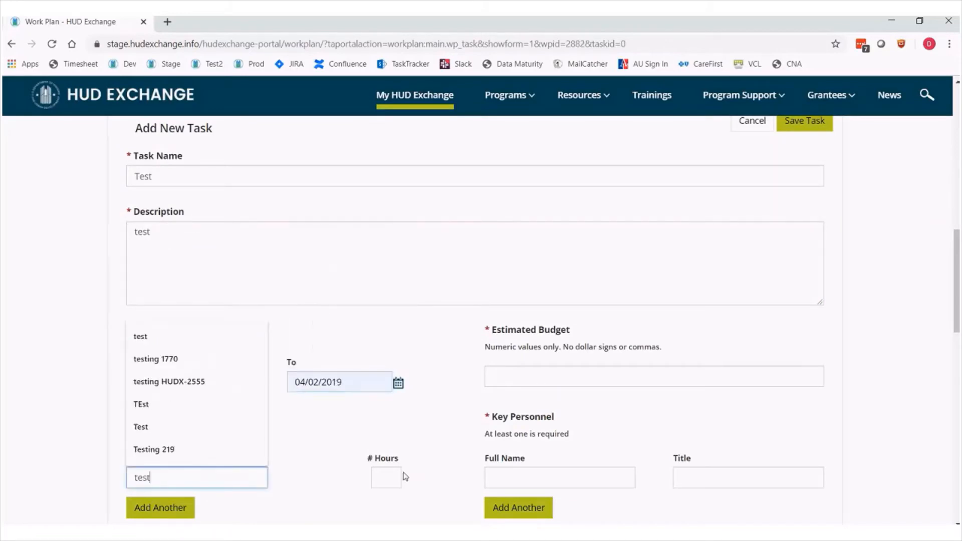
{"action": "left_click", "coordinate": [386, 478]}
{"action": "type", "text": "123"}
Step: Set the second task's estimated budget to 1000 and its key personnel to full name Test with title test
{"action": "left_click", "coordinate": [566, 377]}
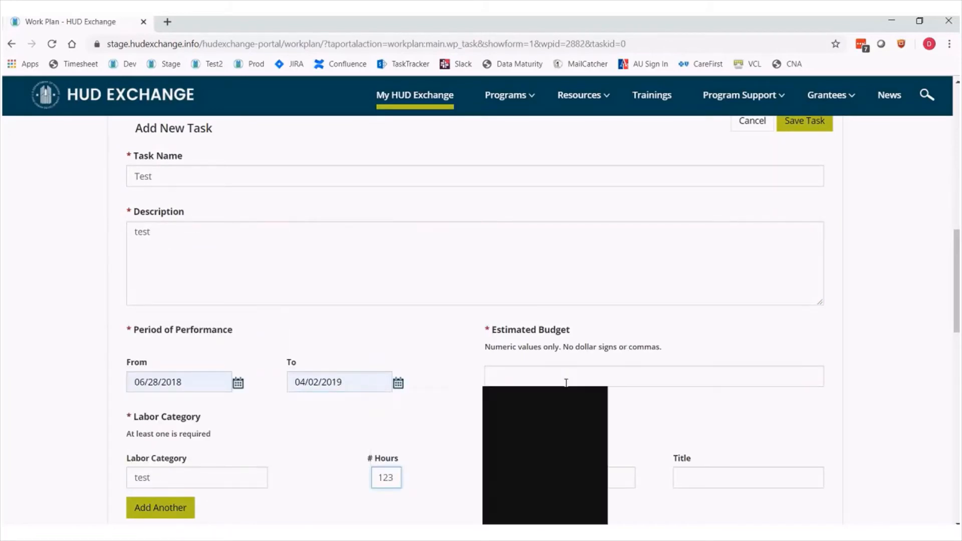
{"action": "type", "text": "1000"}
{"action": "left_click", "coordinate": [553, 478]}
{"action": "type", "text": "Test"}
{"action": "key", "text": "Tab"}
{"action": "type", "text": "test"}
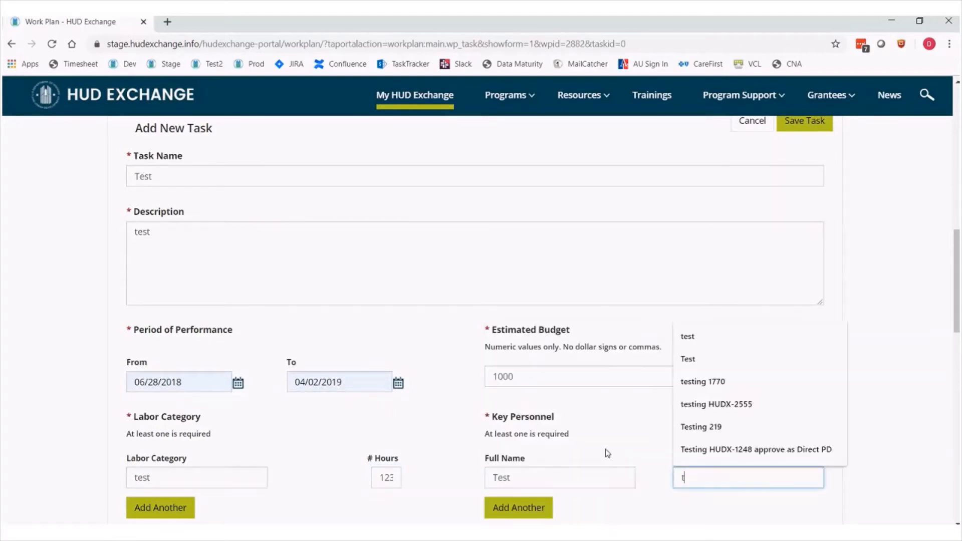
{"action": "scroll", "coordinate": [531, 403], "scroll_direction": "down", "scroll_amount": 4}
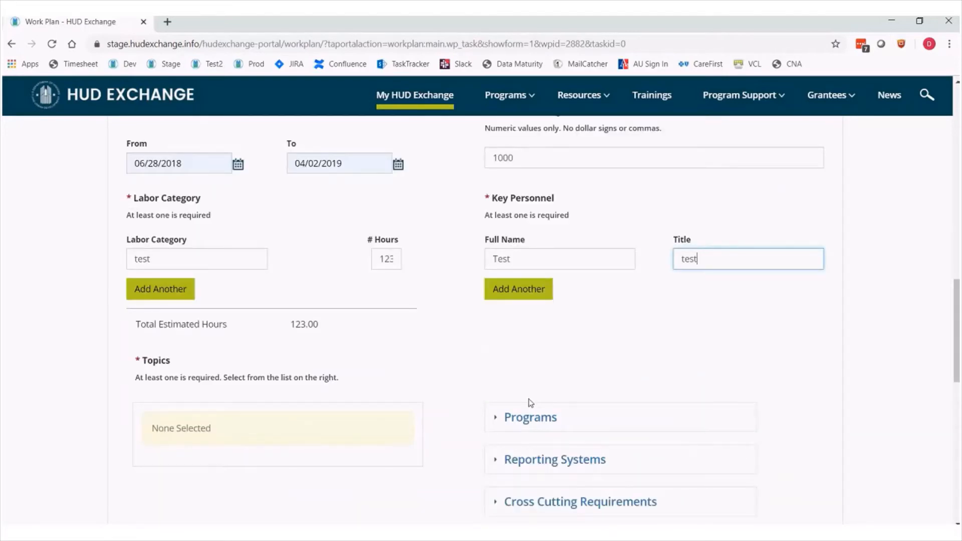
Step: Select a topic from the Reporting Systems group for the second task
{"action": "left_click", "coordinate": [555, 459]}
{"action": "scroll", "coordinate": [531, 426], "scroll_direction": "down", "scroll_amount": 2}
{"action": "left_click", "coordinate": [519, 412]}
{"action": "scroll", "coordinate": [519, 412], "scroll_direction": "down", "scroll_amount": 9}
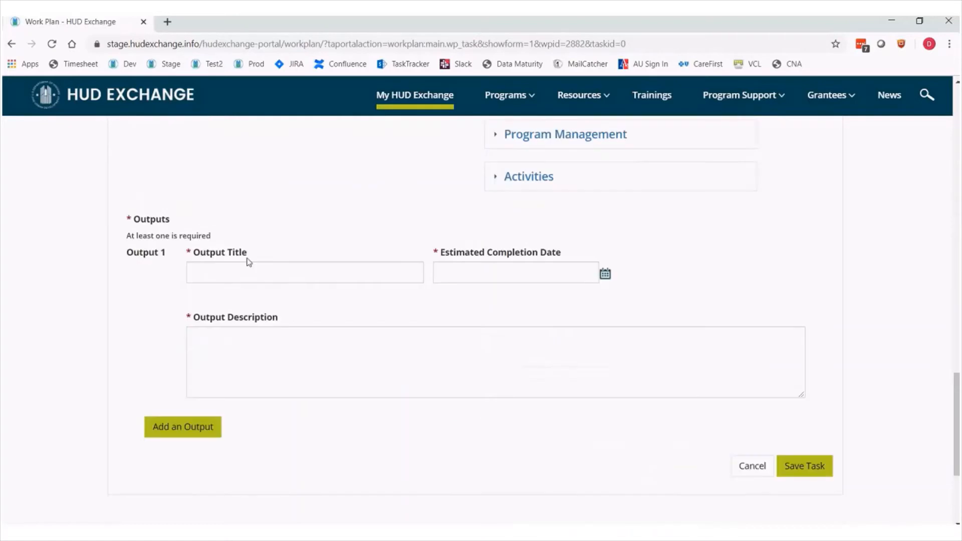
Step: Define Output 1 with title Test, description Test and estimated completion date 11/15/2019, and save the second task
{"action": "left_click", "coordinate": [250, 274]}
{"action": "type", "text": "Test"}
{"action": "left_click", "coordinate": [459, 375]}
{"action": "type", "text": "T"}
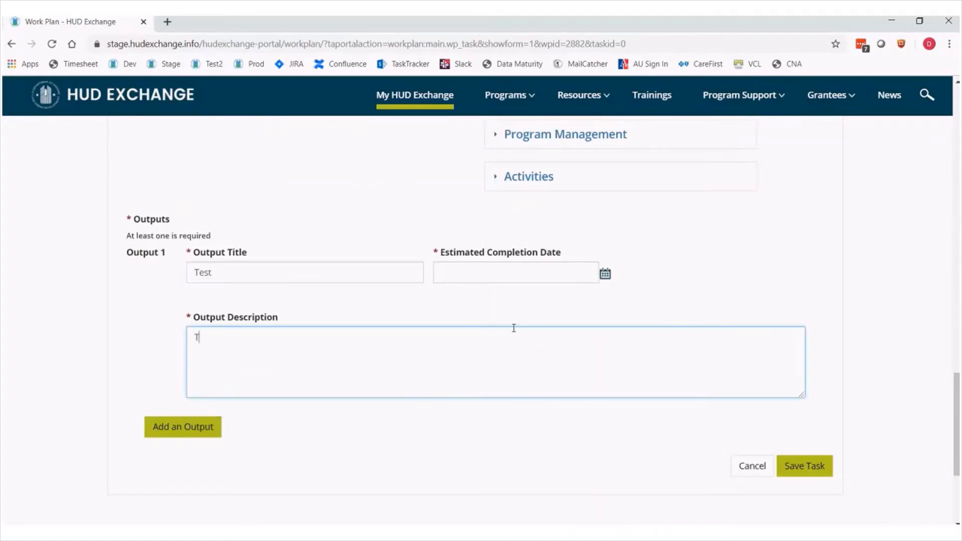
{"action": "type", "text": "est"}
{"action": "left_click", "coordinate": [606, 274]}
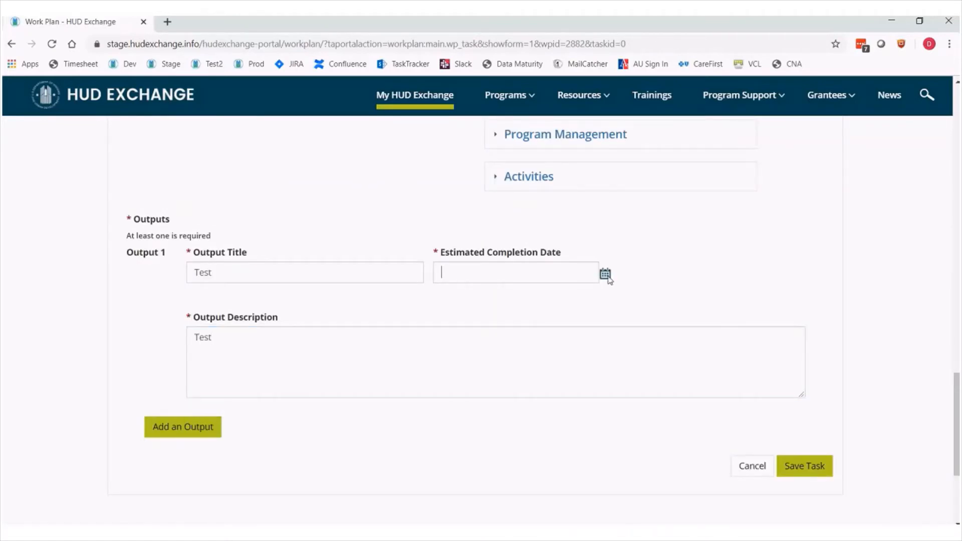
{"action": "type", "text": "11/15/2019"}
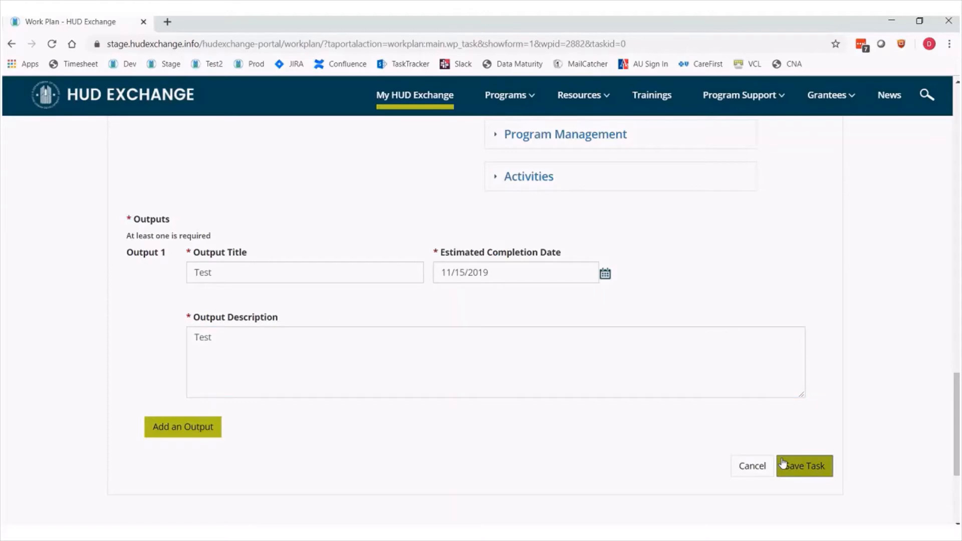
{"action": "left_click", "coordinate": [783, 463]}
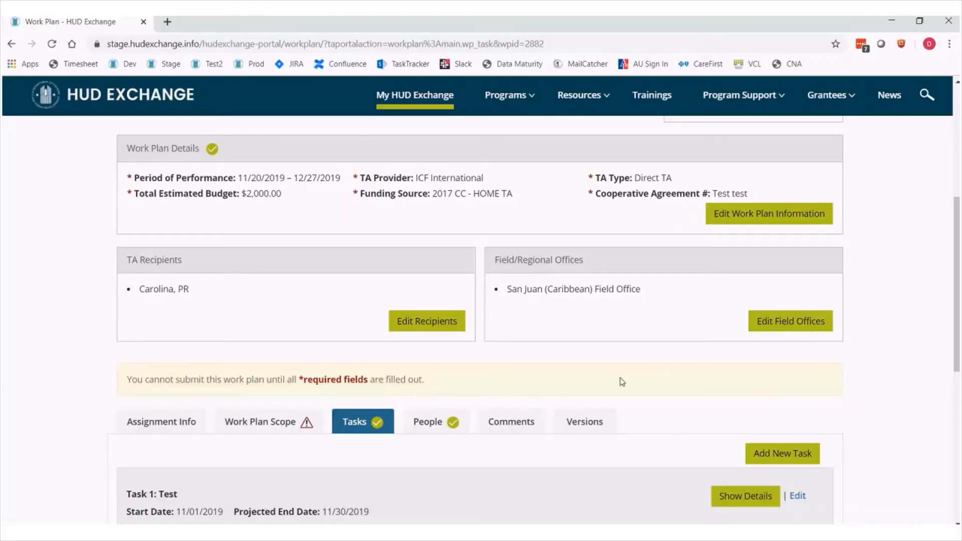
Step: Show the full details of Task 1 in the task list
{"action": "scroll", "coordinate": [622, 382], "scroll_direction": "down", "scroll_amount": 4}
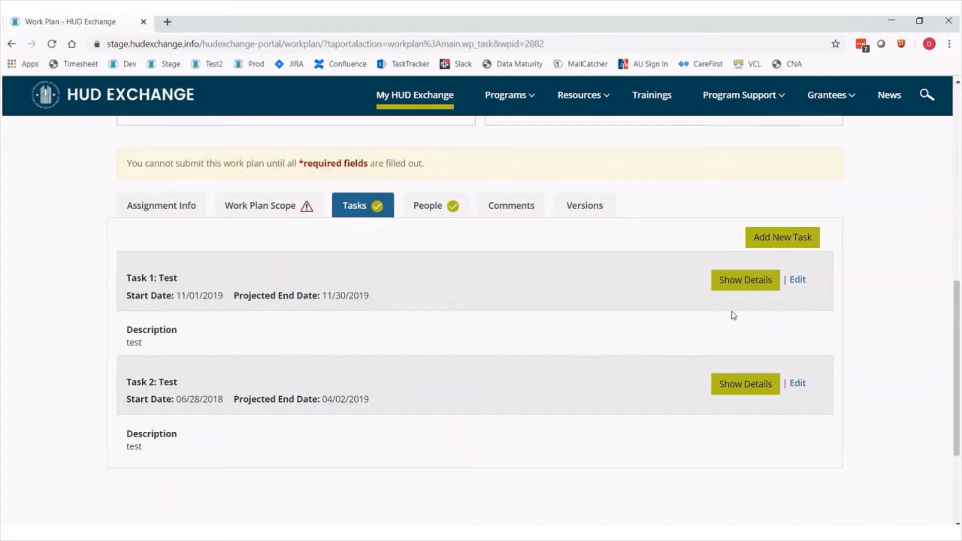
{"action": "left_click", "coordinate": [742, 286]}
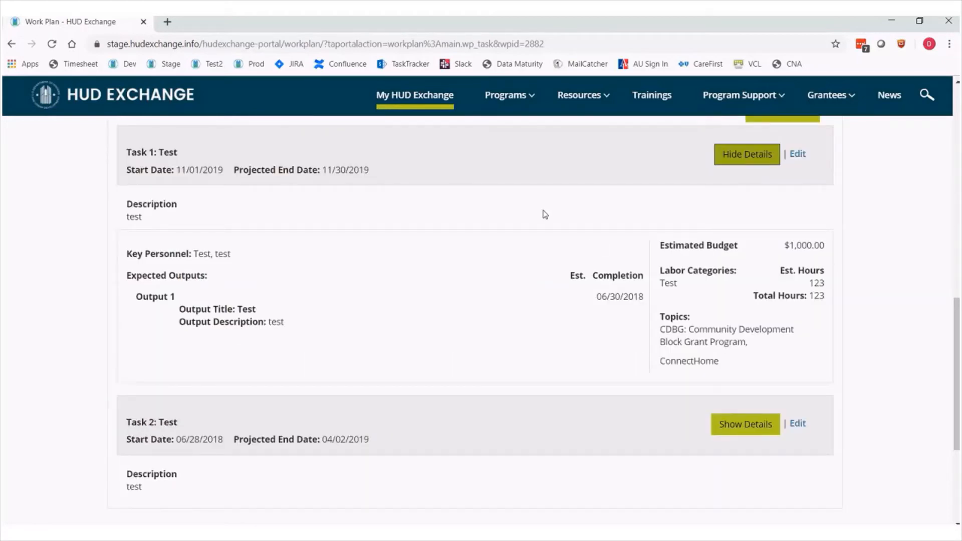
{"action": "scroll", "coordinate": [452, 291], "scroll_direction": "up", "scroll_amount": 5}
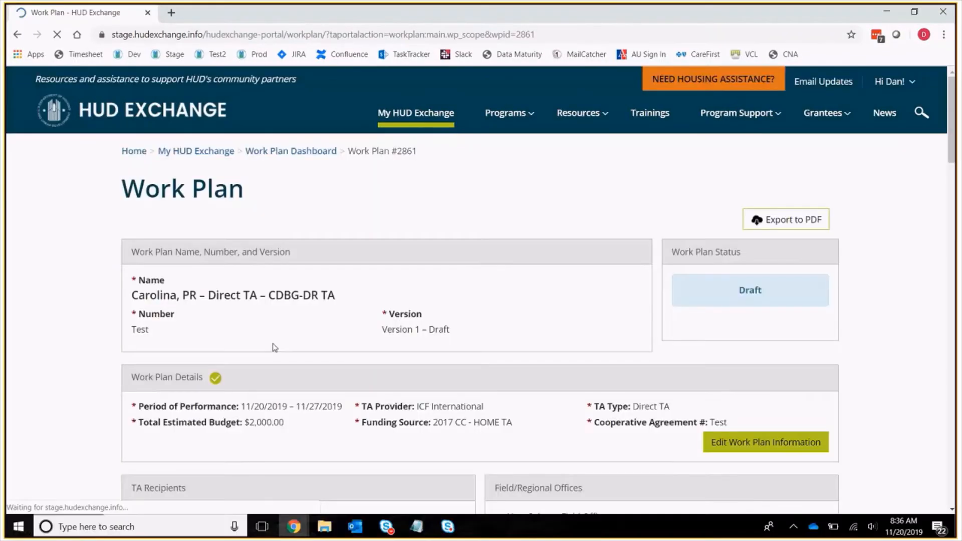
Step: Enter Test as the TA Project and Activity Scope of work plan #2861 and save it
{"action": "scroll", "coordinate": [300, 318], "scroll_direction": "down", "scroll_amount": 6}
{"action": "scroll", "coordinate": [299, 320], "scroll_direction": "down", "scroll_amount": 4}
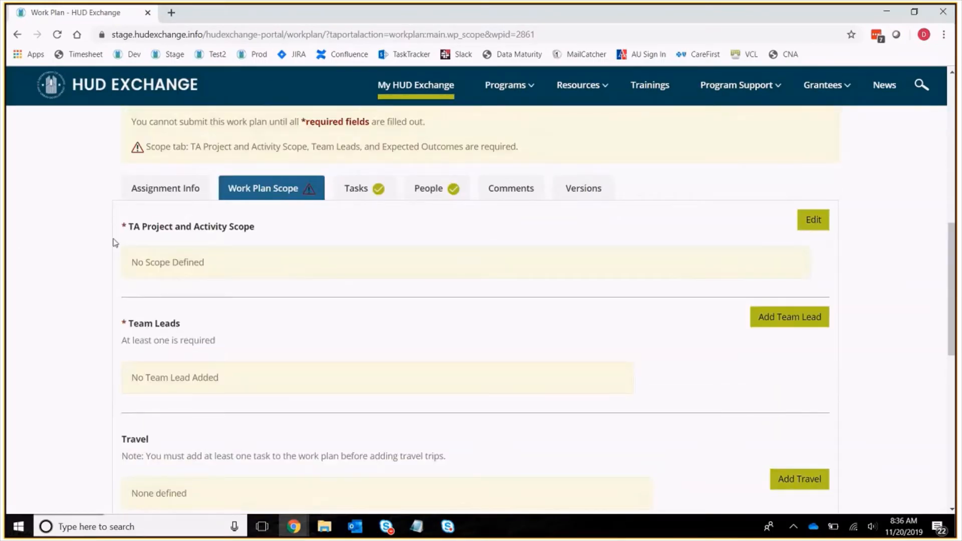
{"action": "left_click", "coordinate": [814, 221]}
{"action": "left_click", "coordinate": [302, 304]}
{"action": "type", "text": "Test"}
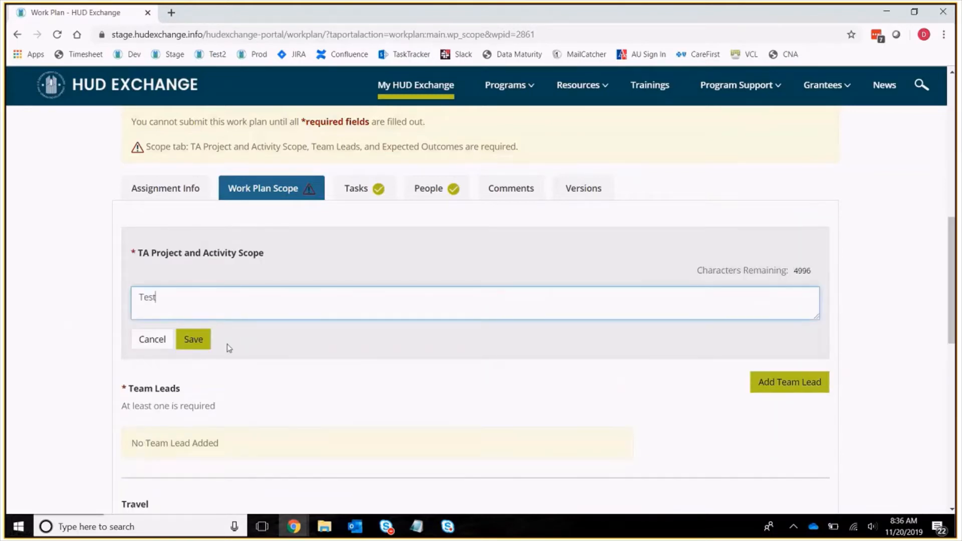
{"action": "left_click", "coordinate": [194, 339]}
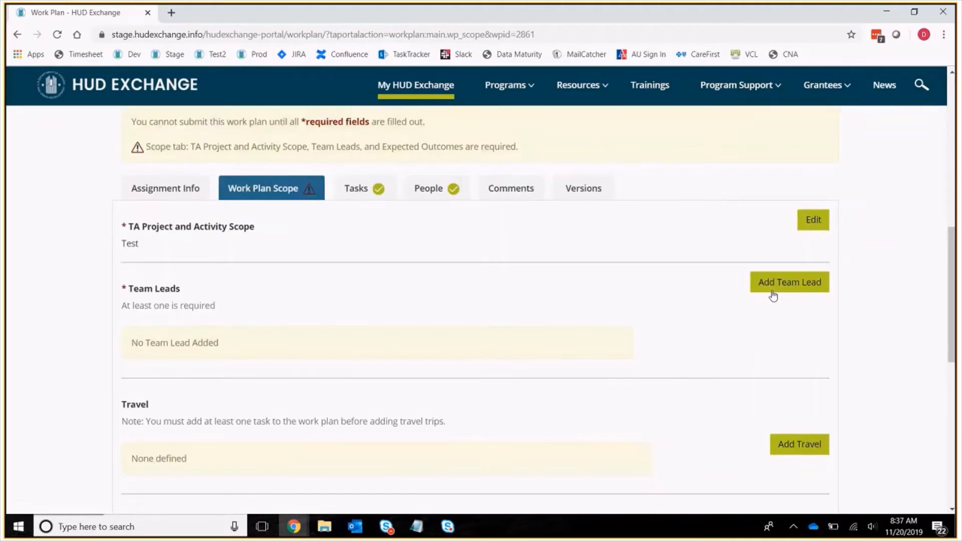
Step: Start a new team lead entry with test as the first name, last name and title
{"action": "left_click", "coordinate": [776, 318]}
{"action": "scroll", "coordinate": [201, 326], "scroll_direction": "down", "scroll_amount": 2}
{"action": "left_click", "coordinate": [276, 291]}
{"action": "type", "text": "test"}
{"action": "key", "text": "Tab"}
{"action": "type", "text": "test"}
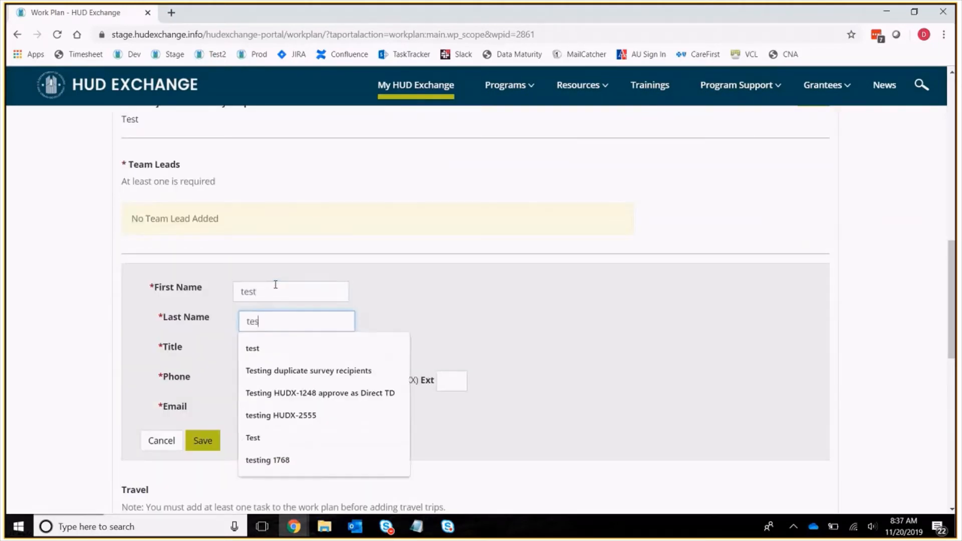
{"action": "key", "text": "Tab"}
{"action": "type", "text": "test"}
Step: Fill in the team lead's phone number and e-mail and save the team lead
{"action": "key", "text": "Tab"}
{"action": "type", "text": "55"}
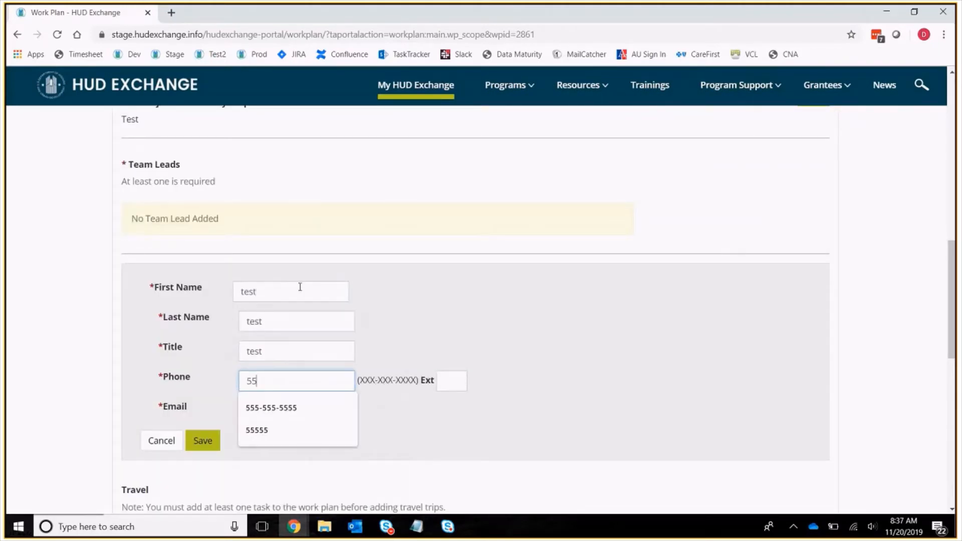
{"action": "left_click", "coordinate": [293, 414]}
{"action": "left_click", "coordinate": [291, 410]}
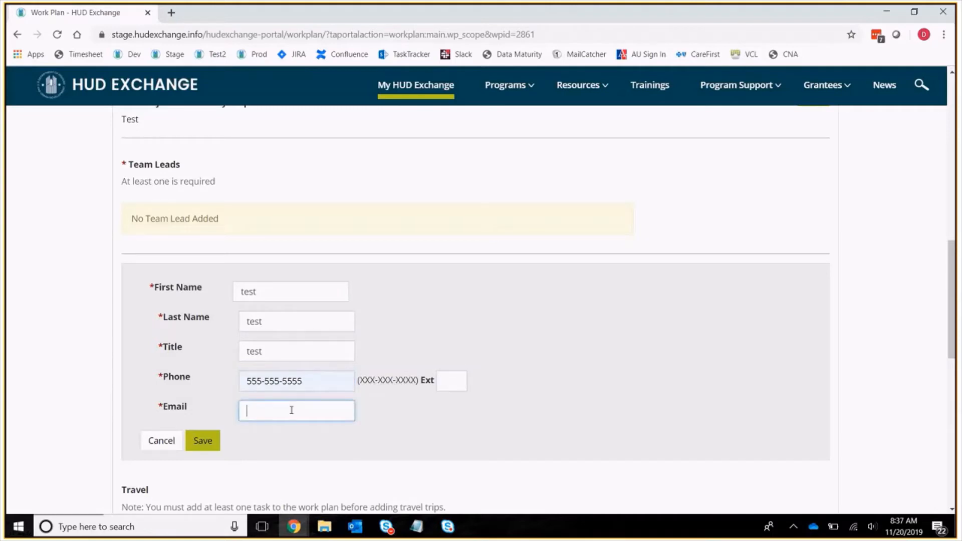
{"action": "left_click", "coordinate": [273, 443]}
{"action": "left_click", "coordinate": [203, 441]}
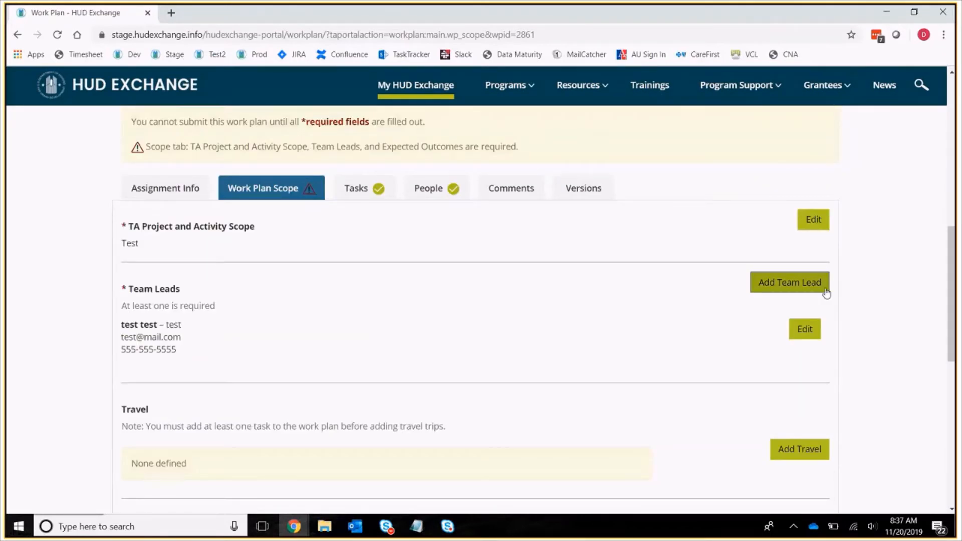
Step: Add travel with an estimated total budget of 1234, and set Trip 1 to 1234 people and 12 days per person
{"action": "scroll", "coordinate": [826, 294], "scroll_direction": "down", "scroll_amount": 2}
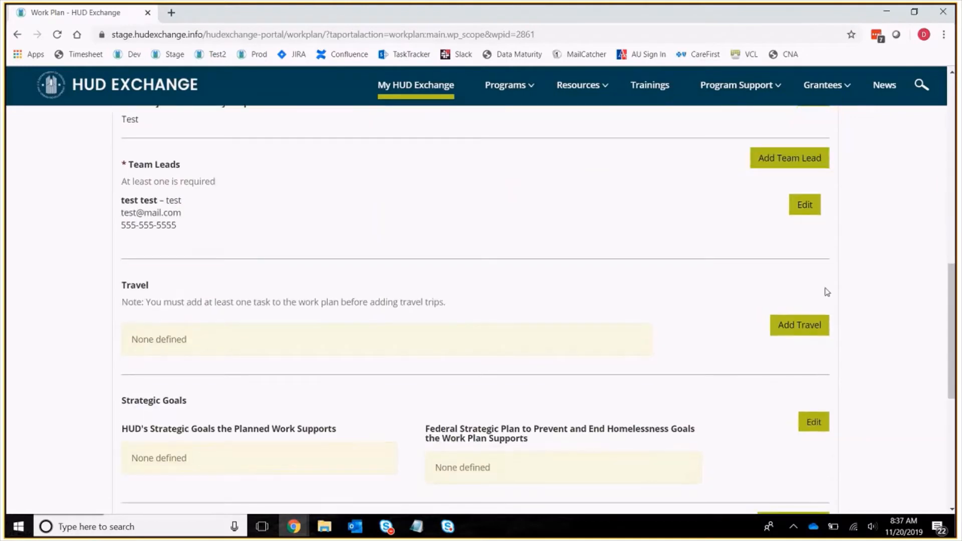
{"action": "left_click", "coordinate": [802, 326]}
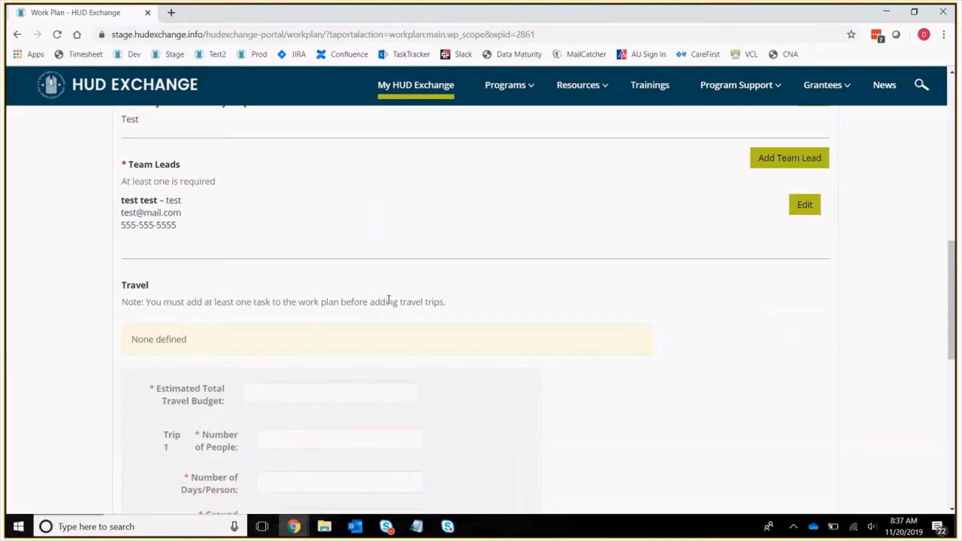
{"action": "scroll", "coordinate": [393, 296], "scroll_direction": "down", "scroll_amount": 2}
{"action": "left_click", "coordinate": [387, 267]}
{"action": "type", "text": "1234"}
{"action": "key", "text": "Tab"}
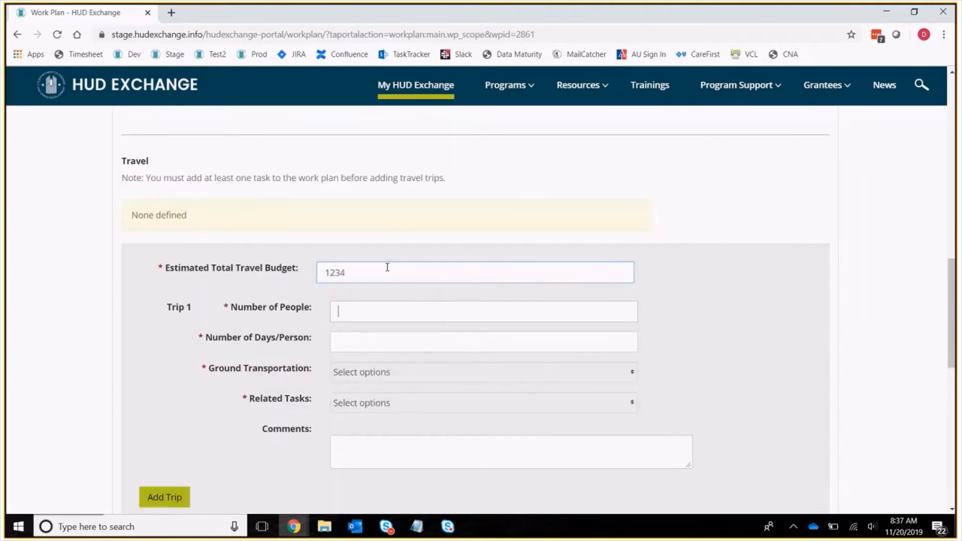
{"action": "type", "text": "1234"}
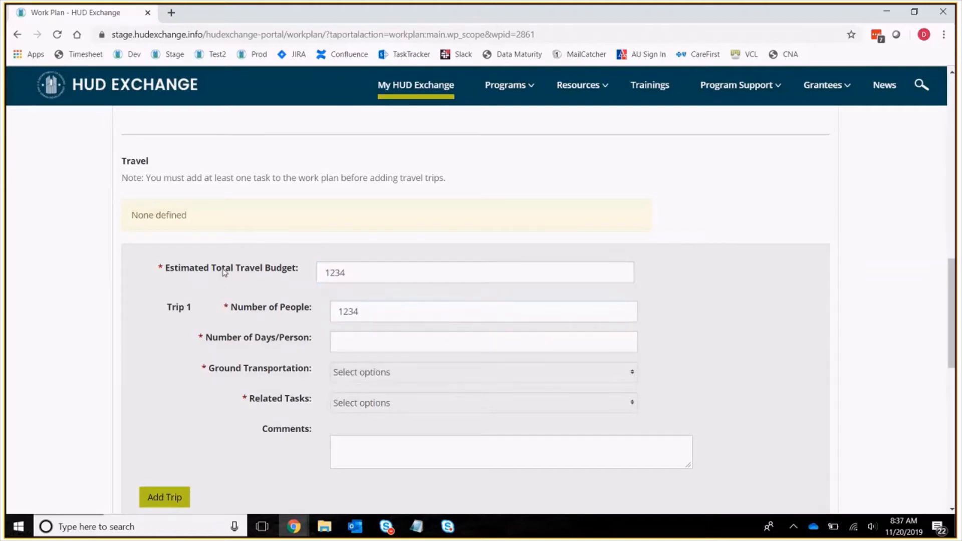
{"action": "left_click", "coordinate": [240, 275]}
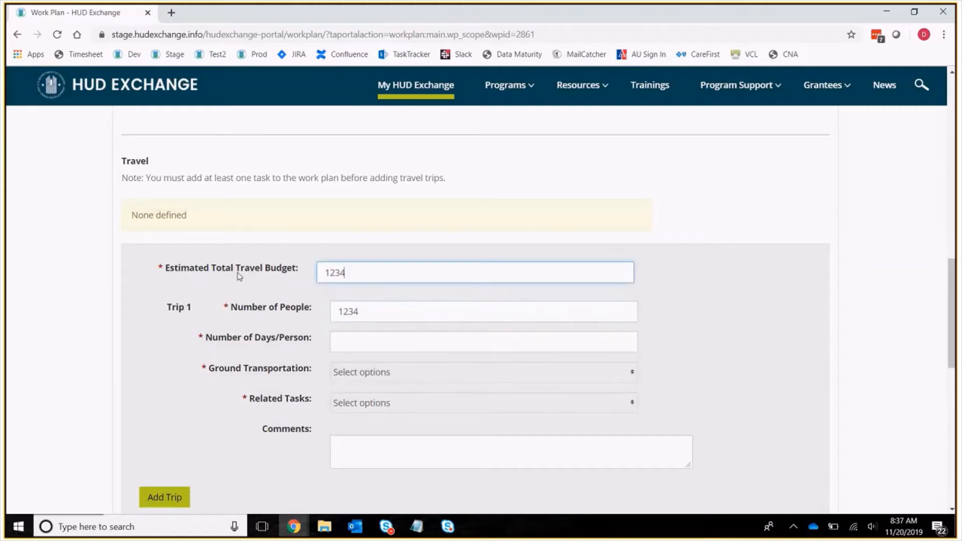
{"action": "left_click", "coordinate": [346, 311]}
{"action": "left_click", "coordinate": [358, 335]}
{"action": "type", "text": "12"}
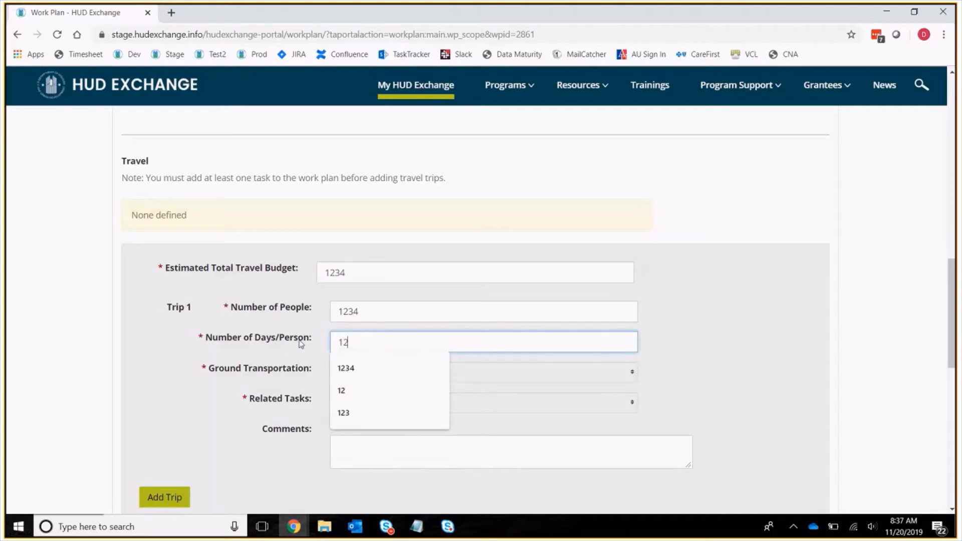
Step: Set Trip 1's ground transportation to Taxi and its related task to Task 1
{"action": "left_click", "coordinate": [396, 379]}
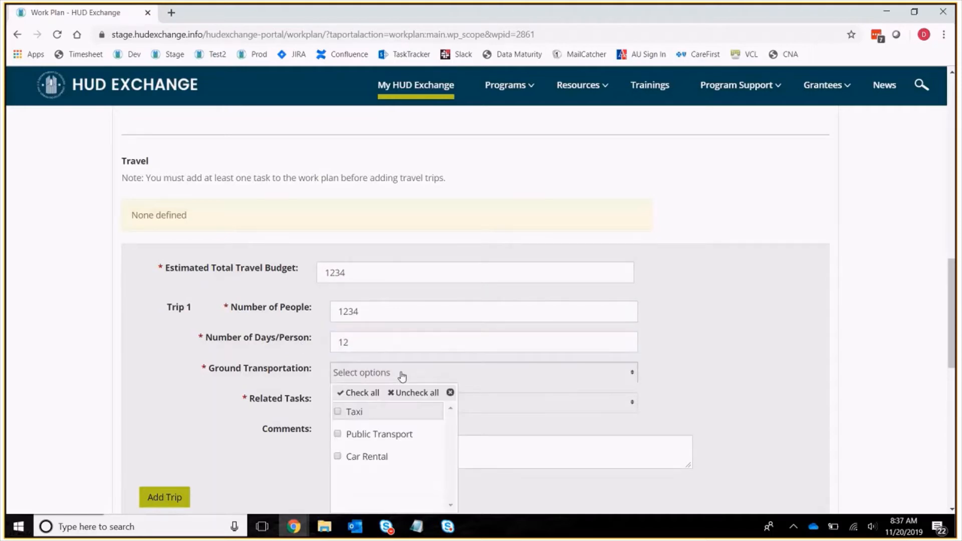
{"action": "scroll", "coordinate": [381, 350], "scroll_direction": "down", "scroll_amount": 2}
{"action": "left_click", "coordinate": [345, 288]}
{"action": "left_click", "coordinate": [152, 301]}
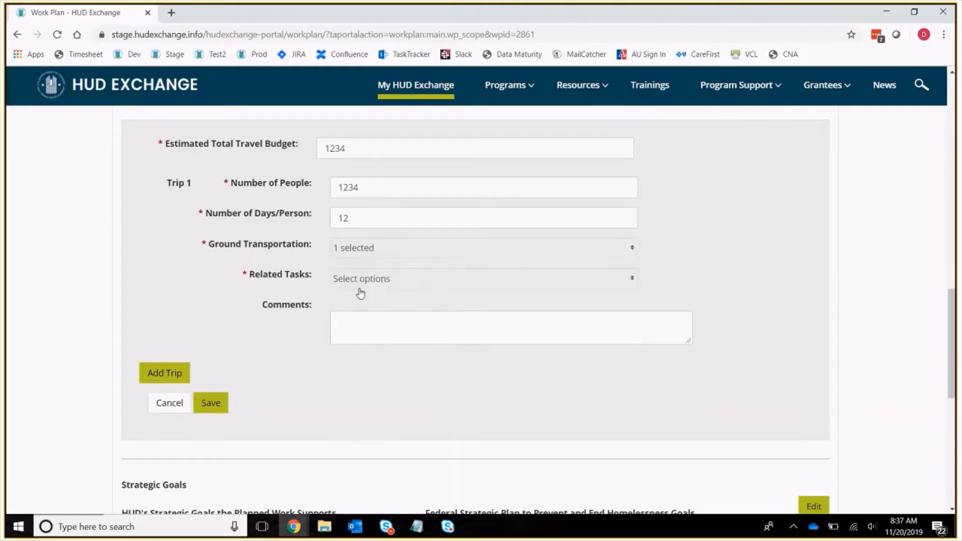
{"action": "left_click", "coordinate": [359, 283]}
{"action": "left_click", "coordinate": [355, 317]}
{"action": "left_click", "coordinate": [268, 322]}
Step: Enter the comment test for Trip 1 and save the travel information
{"action": "left_click", "coordinate": [410, 332]}
{"action": "type", "text": "test"}
{"action": "left_click", "coordinate": [270, 455]}
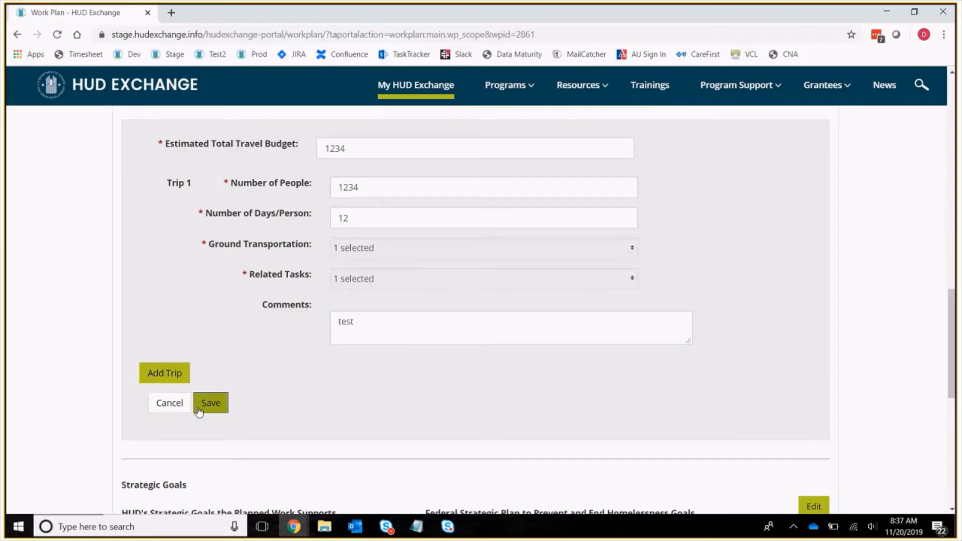
{"action": "left_click", "coordinate": [224, 414]}
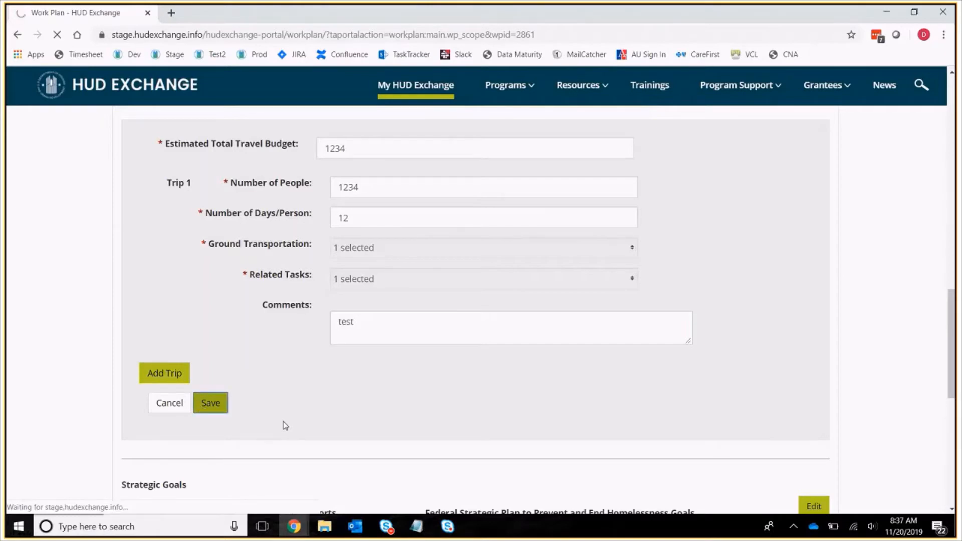
Step: Save strategic goals Build Inclusive and Sustainable Communities, Reduce Financial Vulnerability, Advance Health and Housing Stability for Youth, and Increase Economic Security
{"action": "scroll", "coordinate": [243, 344], "scroll_direction": "down", "scroll_amount": 11}
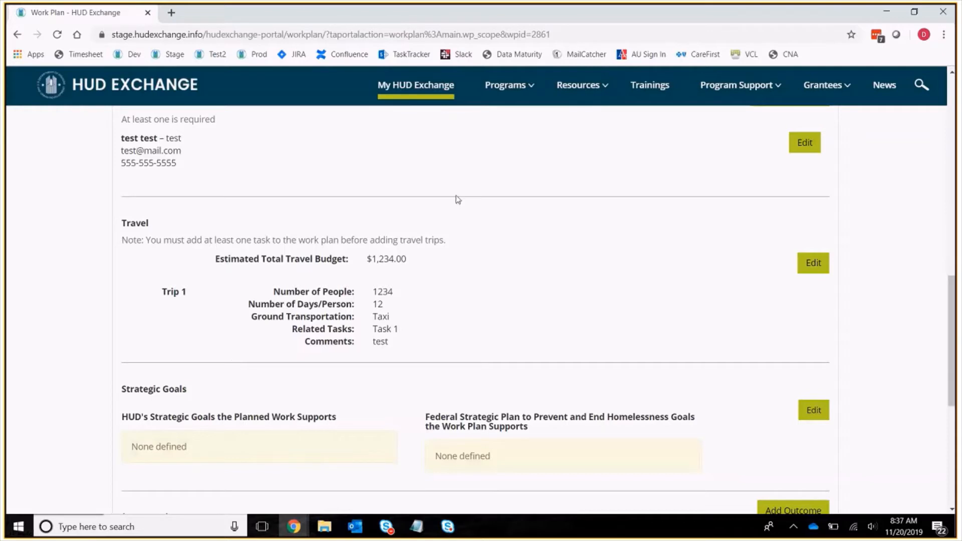
{"action": "scroll", "coordinate": [456, 200], "scroll_direction": "down", "scroll_amount": 4}
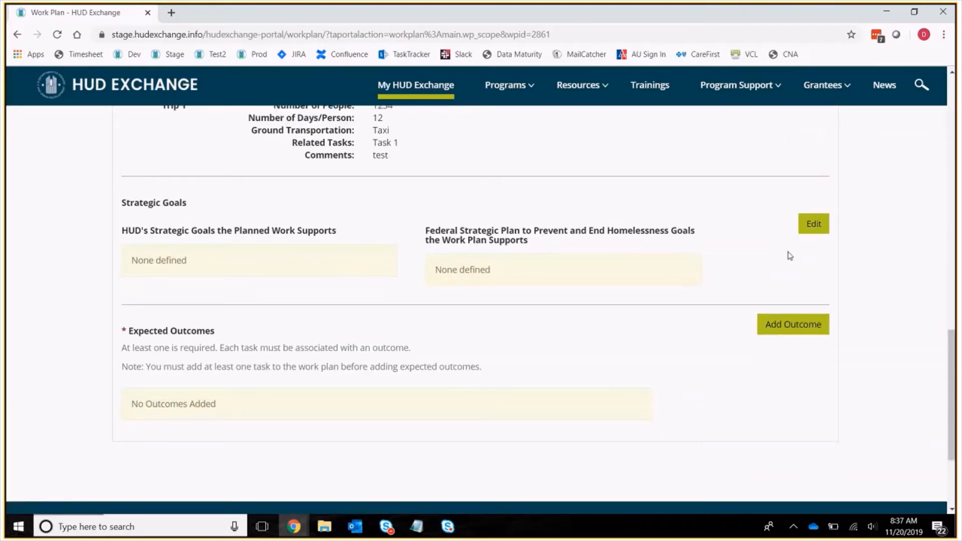
{"action": "left_click", "coordinate": [813, 224]}
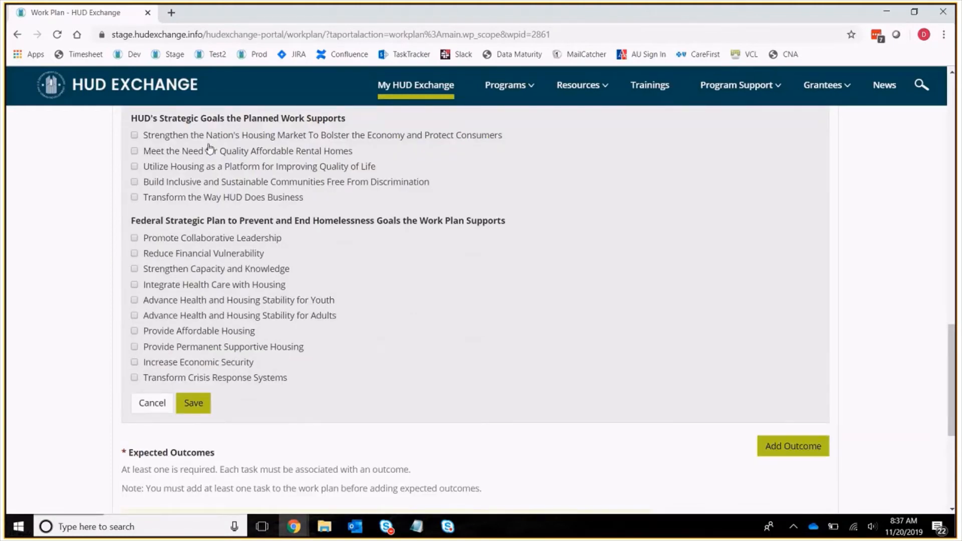
{"action": "left_click", "coordinate": [204, 182]}
{"action": "left_click", "coordinate": [192, 254]}
{"action": "left_click", "coordinate": [193, 300]}
{"action": "left_click", "coordinate": [186, 362]}
{"action": "left_click", "coordinate": [199, 404]}
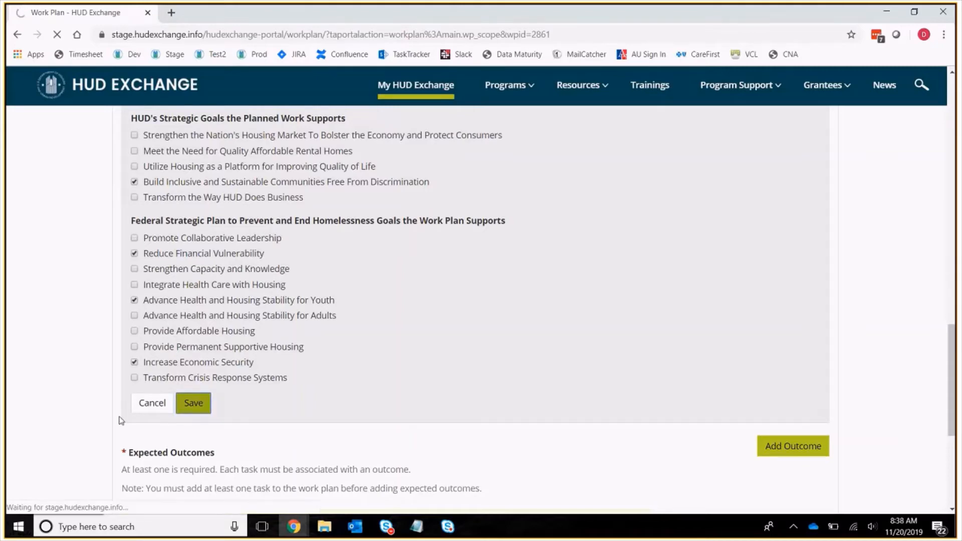
Step: Start adding an expected outcome and select HUD Outcome Category #1 to open its list of outcomes
{"action": "scroll", "coordinate": [126, 414], "scroll_direction": "down", "scroll_amount": 6}
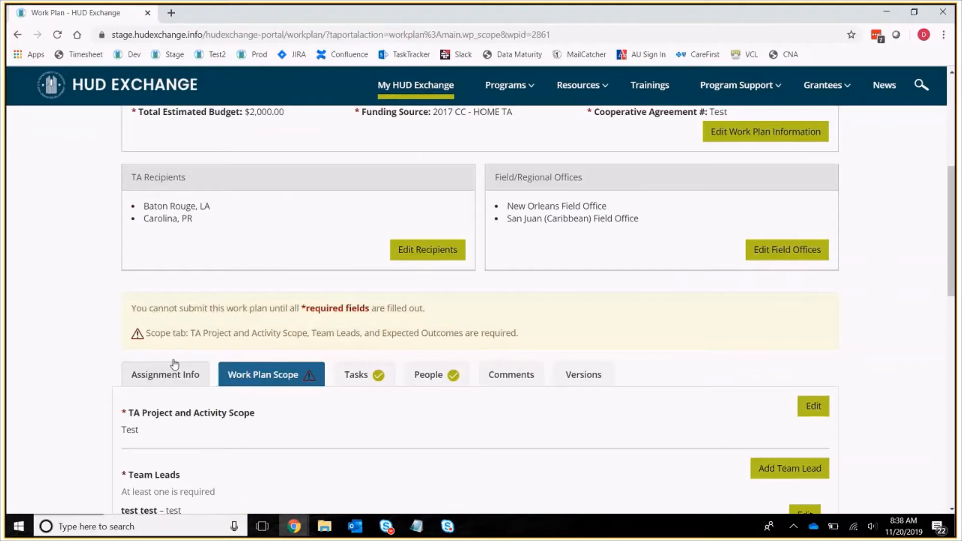
{"action": "scroll", "coordinate": [200, 357], "scroll_direction": "down", "scroll_amount": 8}
{"action": "scroll", "coordinate": [228, 350], "scroll_direction": "down", "scroll_amount": 2}
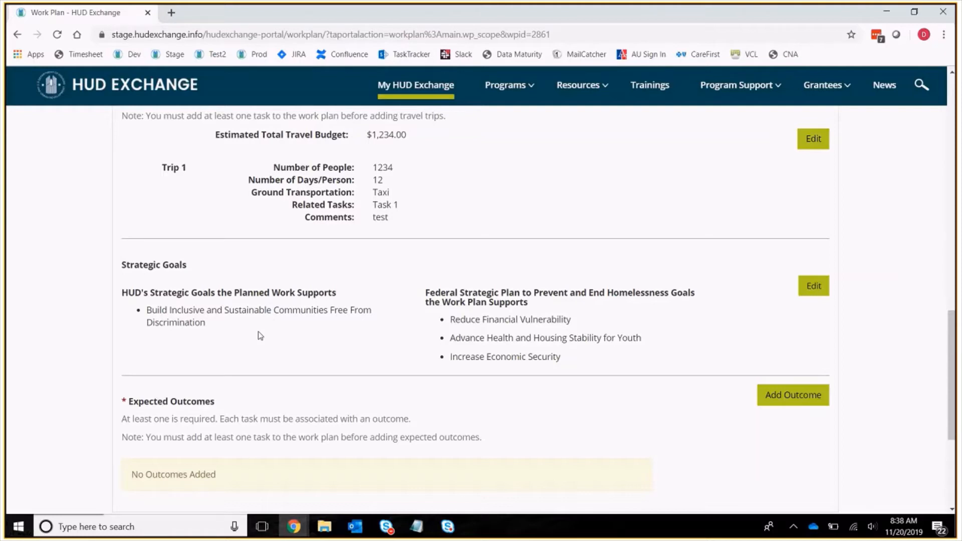
{"action": "scroll", "coordinate": [260, 336], "scroll_direction": "down", "scroll_amount": 3}
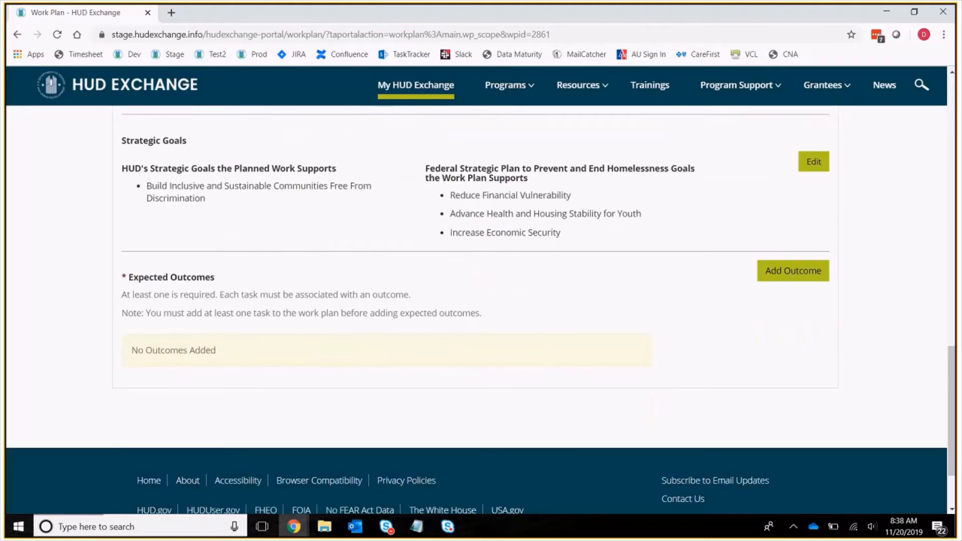
{"action": "left_click", "coordinate": [786, 277]}
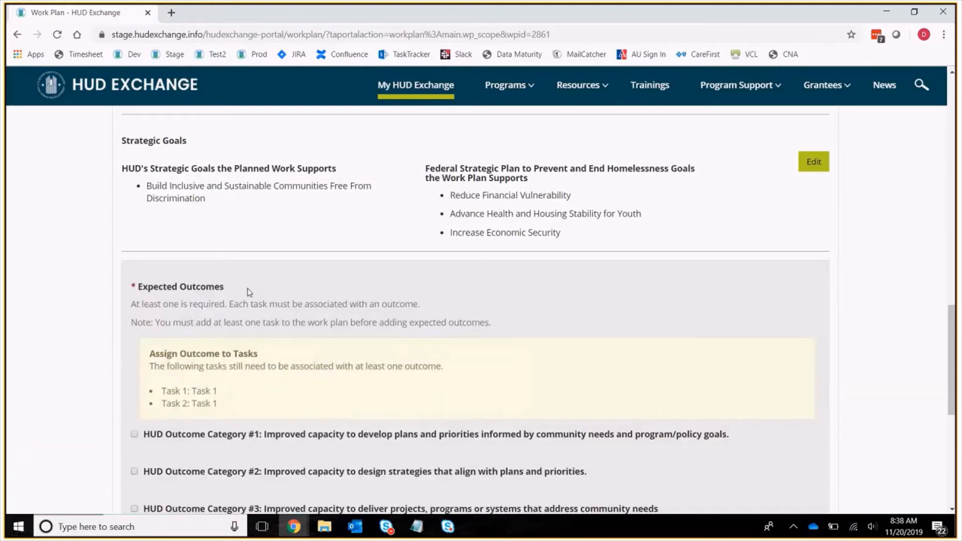
{"action": "scroll", "coordinate": [252, 278], "scroll_direction": "down", "scroll_amount": 4}
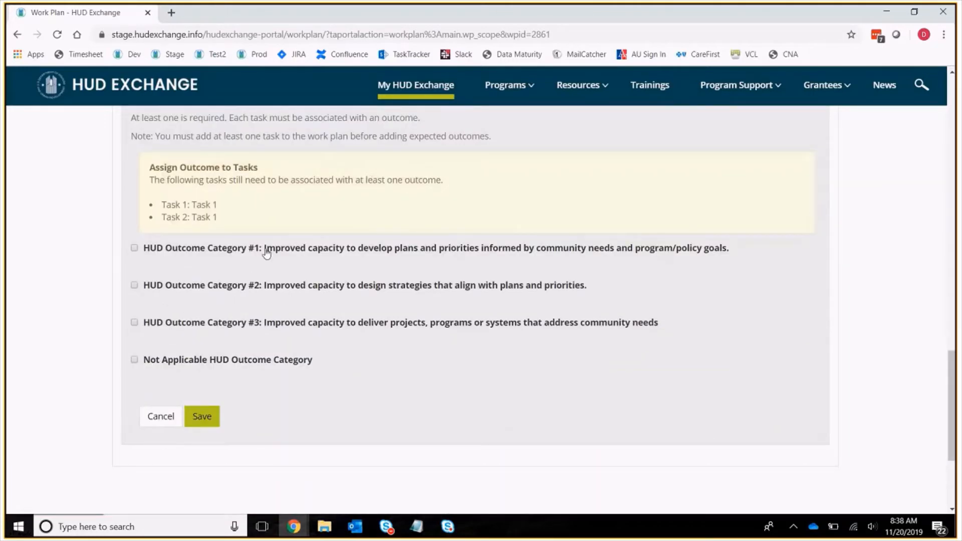
{"action": "left_click", "coordinate": [190, 251]}
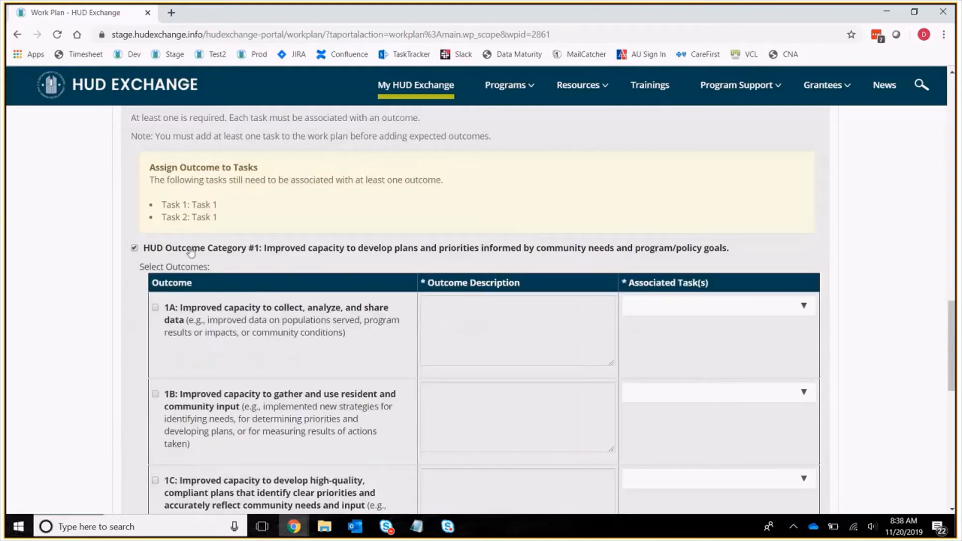
{"action": "scroll", "coordinate": [196, 247], "scroll_direction": "down", "scroll_amount": 2}
{"action": "scroll", "coordinate": [213, 445], "scroll_direction": "down", "scroll_amount": 1}
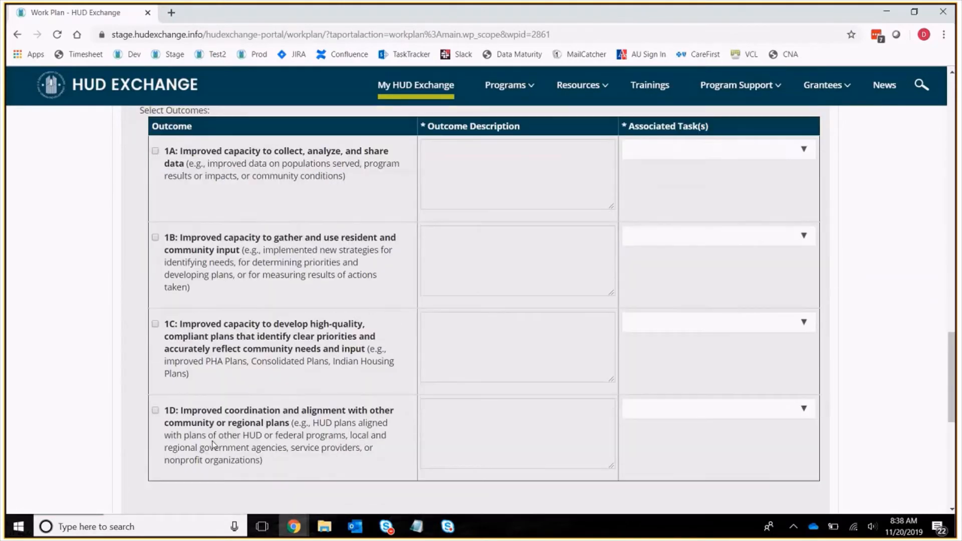
{"action": "scroll", "coordinate": [213, 445], "scroll_direction": "down", "scroll_amount": 3}
{"action": "scroll", "coordinate": [205, 308], "scroll_direction": "up", "scroll_amount": 4}
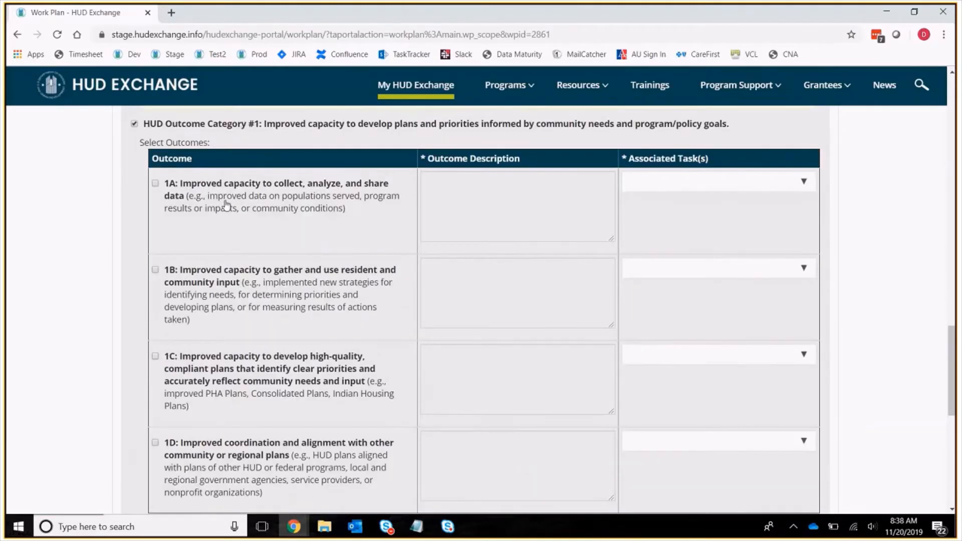
Step: Select outcomes 1A, 1B and 1C under HUD Outcome Category #1
{"action": "left_click", "coordinate": [227, 204]}
{"action": "left_click", "coordinate": [222, 282]}
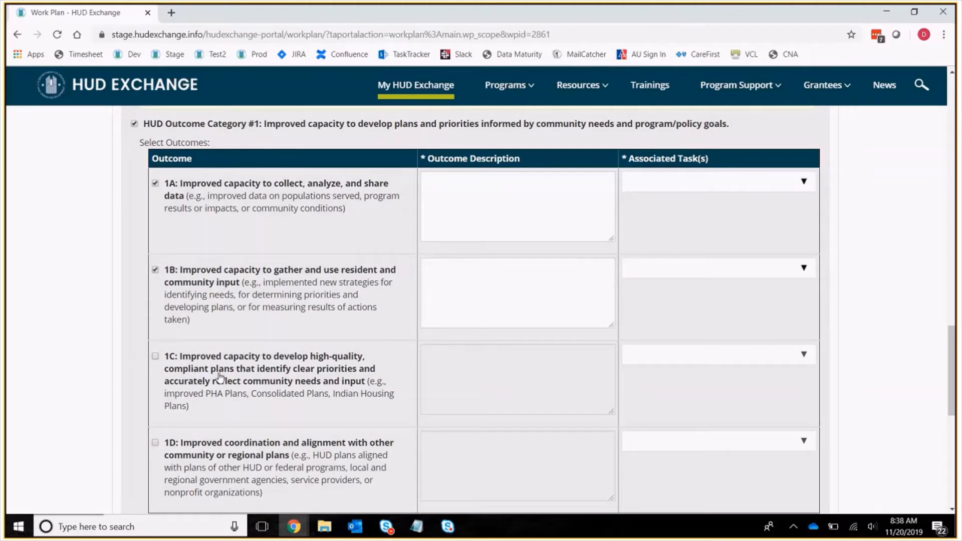
{"action": "left_click", "coordinate": [221, 379]}
Step: Enter the outcome description "Test" for 1A and "test" for both 1B and 1C
{"action": "left_click", "coordinate": [457, 227]}
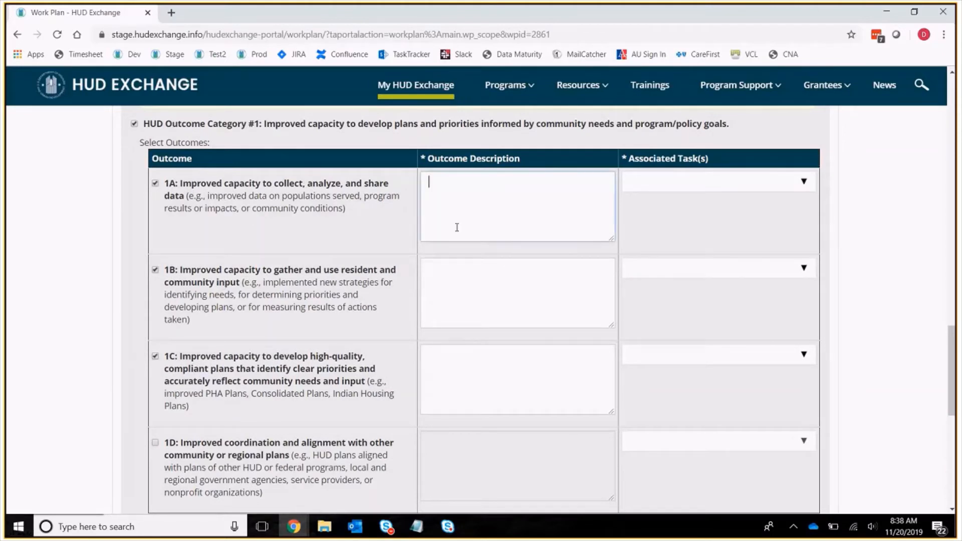
{"action": "type", "text": "Test"}
{"action": "left_click", "coordinate": [470, 301]}
{"action": "type", "text": "tes"}
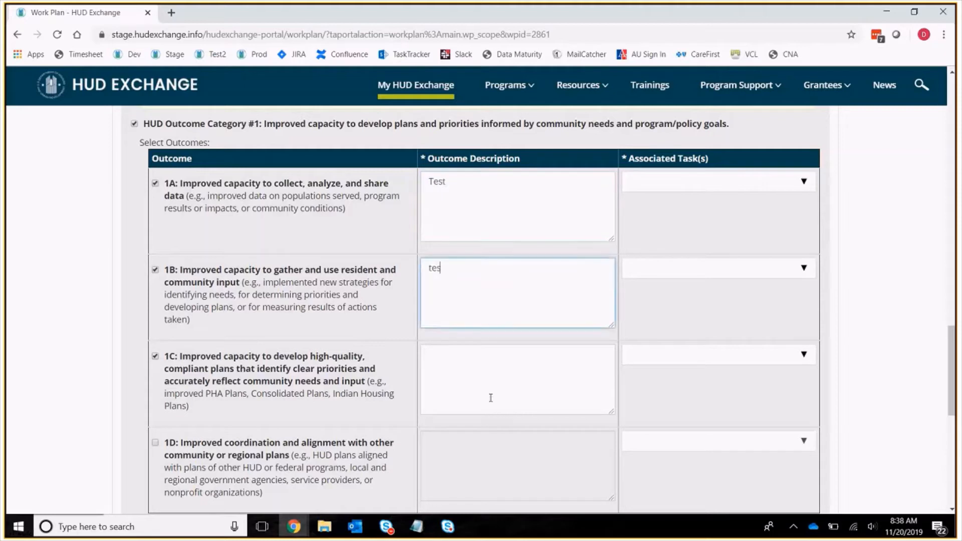
{"action": "type", "text": "t"}
{"action": "left_click", "coordinate": [491, 398]}
{"action": "type", "text": "test"}
Step: Associate outcome 1A with Task 1 and outcomes 1B and 1C with the entire work plan, and save the expected outcomes
{"action": "left_click", "coordinate": [717, 182]}
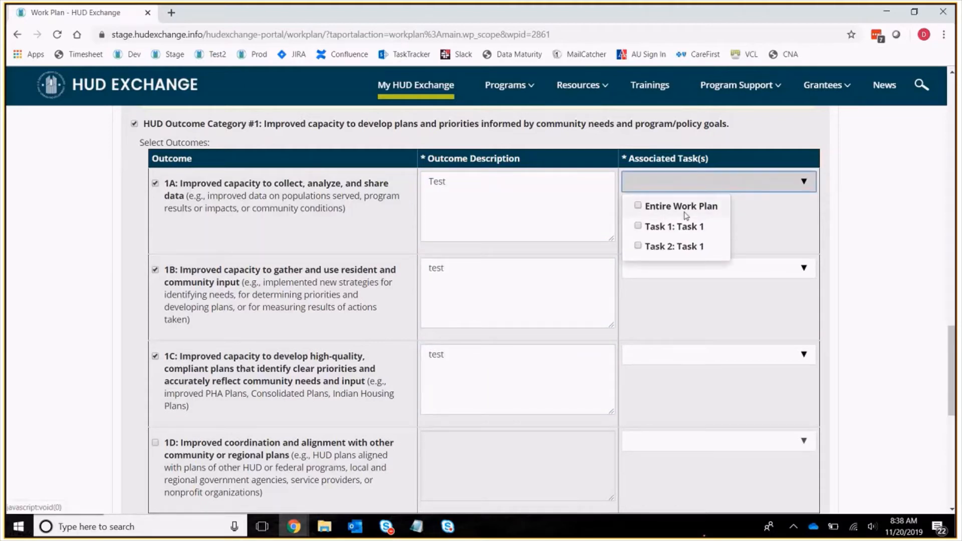
{"action": "left_click", "coordinate": [686, 216]}
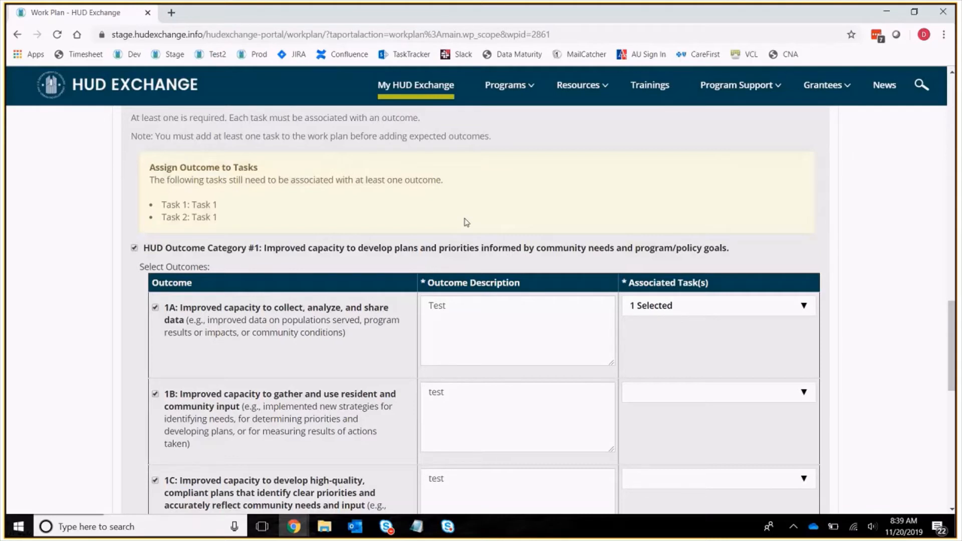
{"action": "left_click", "coordinate": [655, 390]}
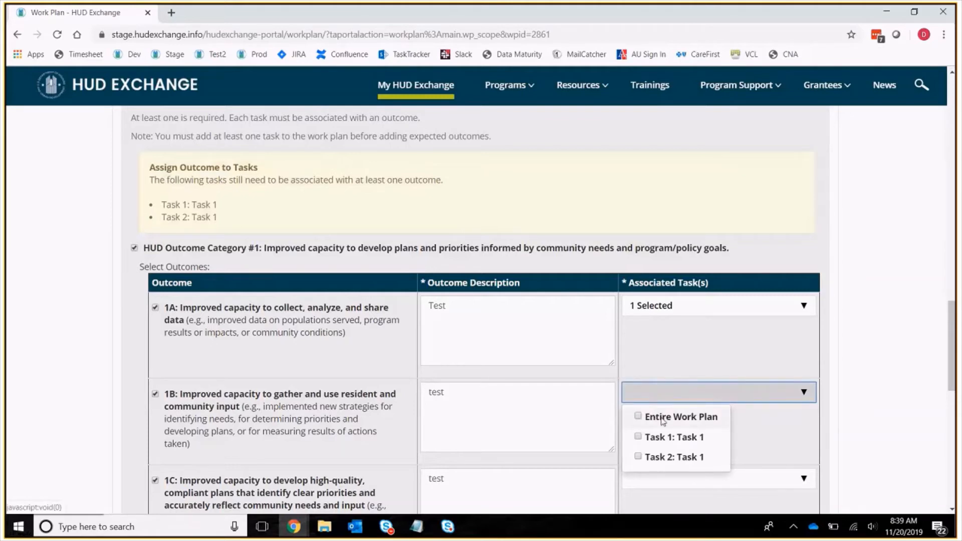
{"action": "left_click", "coordinate": [644, 418]}
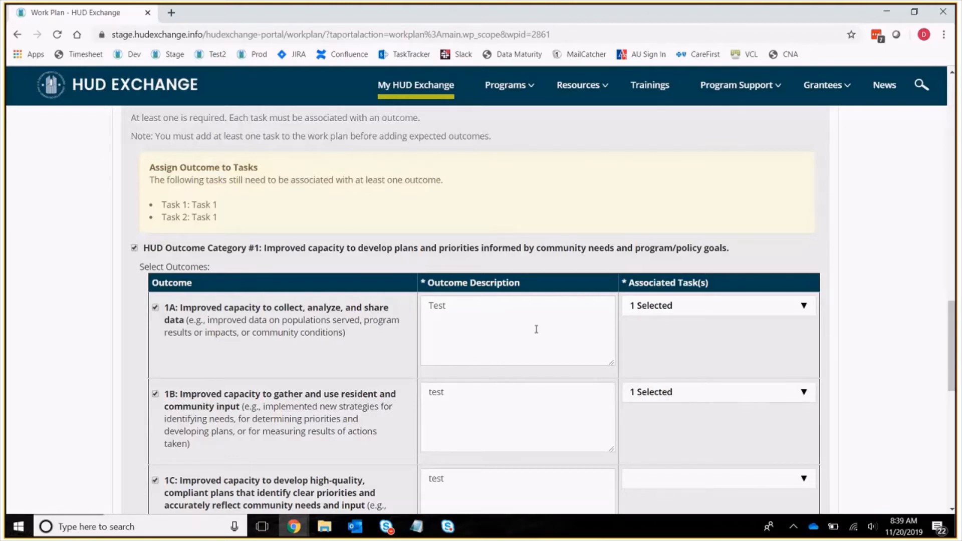
{"action": "scroll", "coordinate": [580, 318], "scroll_direction": "down", "scroll_amount": 3}
{"action": "left_click", "coordinate": [683, 300]}
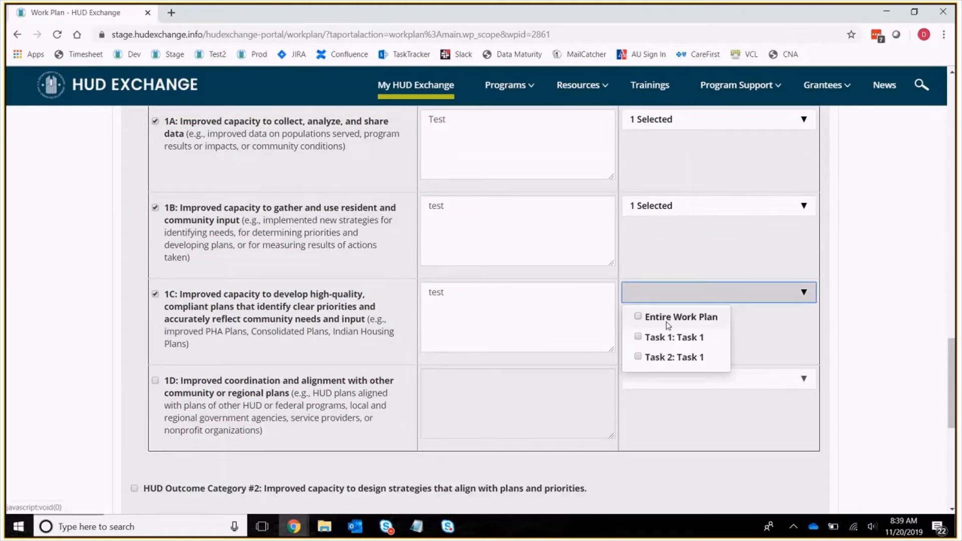
{"action": "left_click", "coordinate": [670, 315]}
{"action": "scroll", "coordinate": [673, 311], "scroll_direction": "down", "scroll_amount": 4}
{"action": "scroll", "coordinate": [673, 308], "scroll_direction": "down", "scroll_amount": 1}
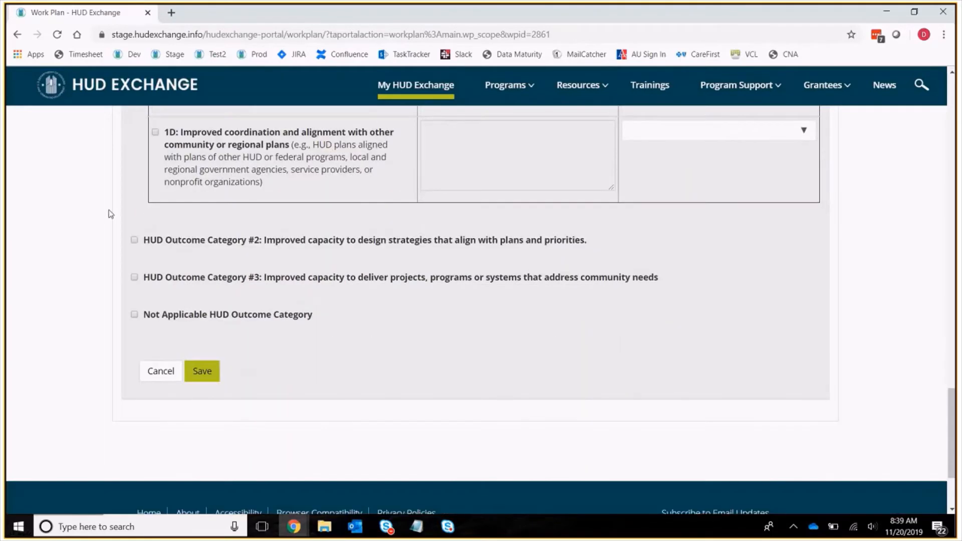
{"action": "left_click", "coordinate": [189, 366]}
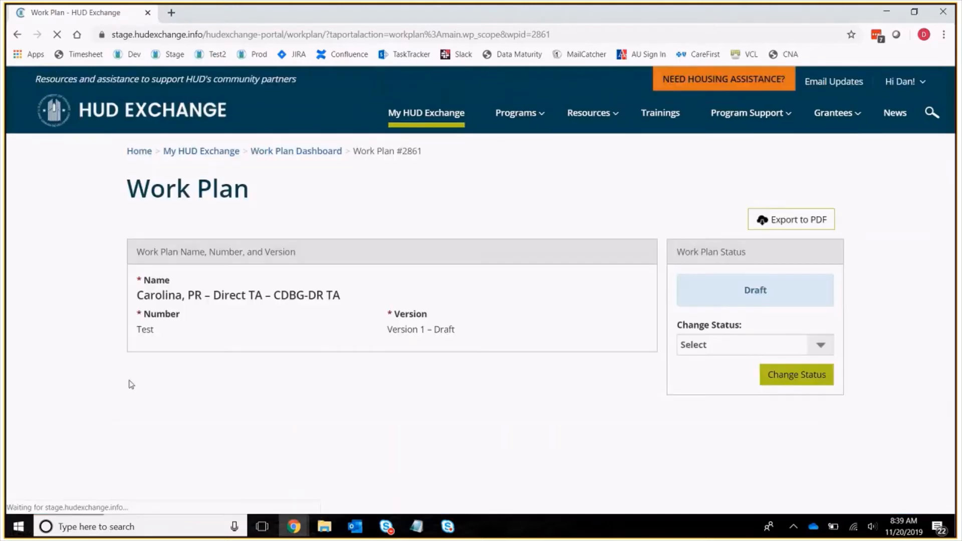
Step: Review the saved expected outcomes, the work plan details and the completion marks on the work plan's sections
{"action": "scroll", "coordinate": [504, 197], "scroll_direction": "down", "scroll_amount": 17}
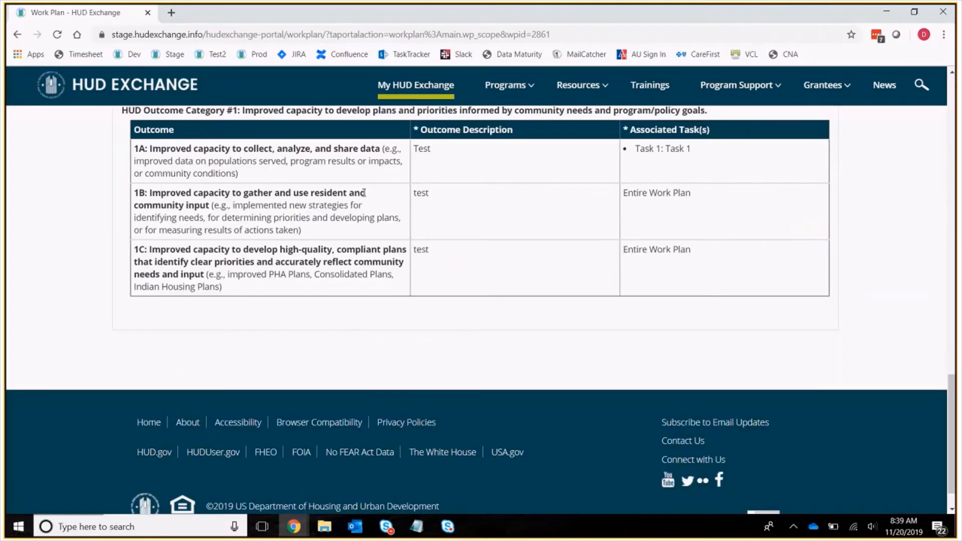
{"action": "scroll", "coordinate": [354, 218], "scroll_direction": "up", "scroll_amount": 2}
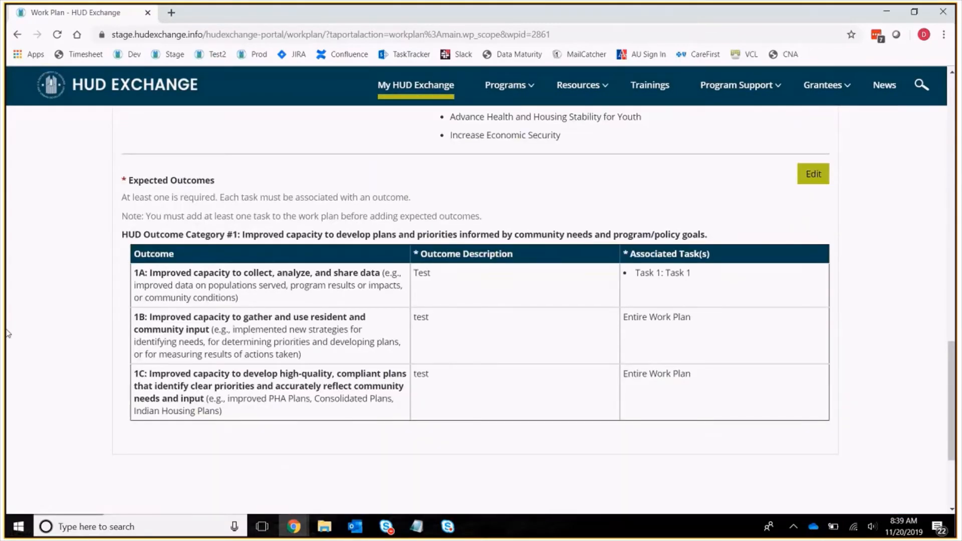
{"action": "scroll", "coordinate": [539, 262], "scroll_direction": "up", "scroll_amount": 10}
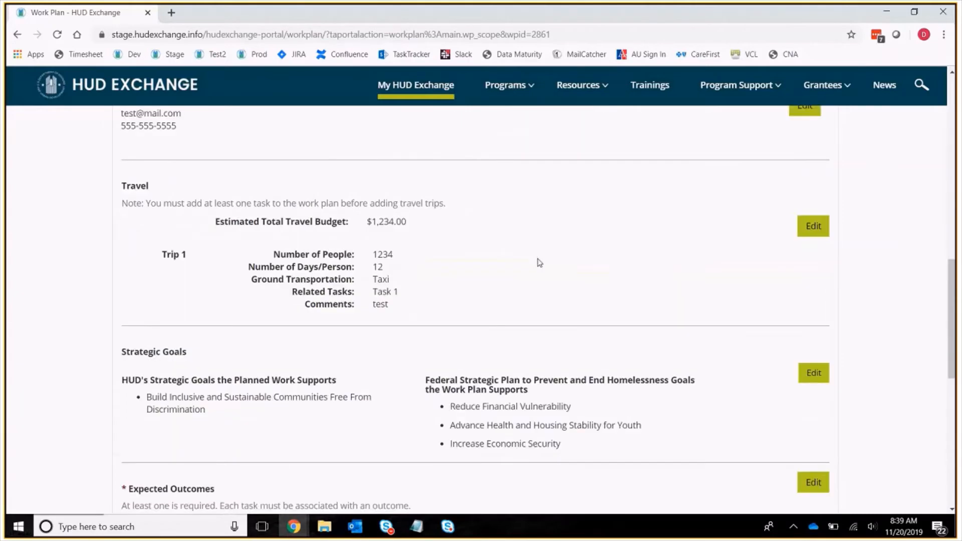
{"action": "scroll", "coordinate": [539, 262], "scroll_direction": "up", "scroll_amount": 9}
{"action": "scroll", "coordinate": [601, 263], "scroll_direction": "down", "scroll_amount": 5}
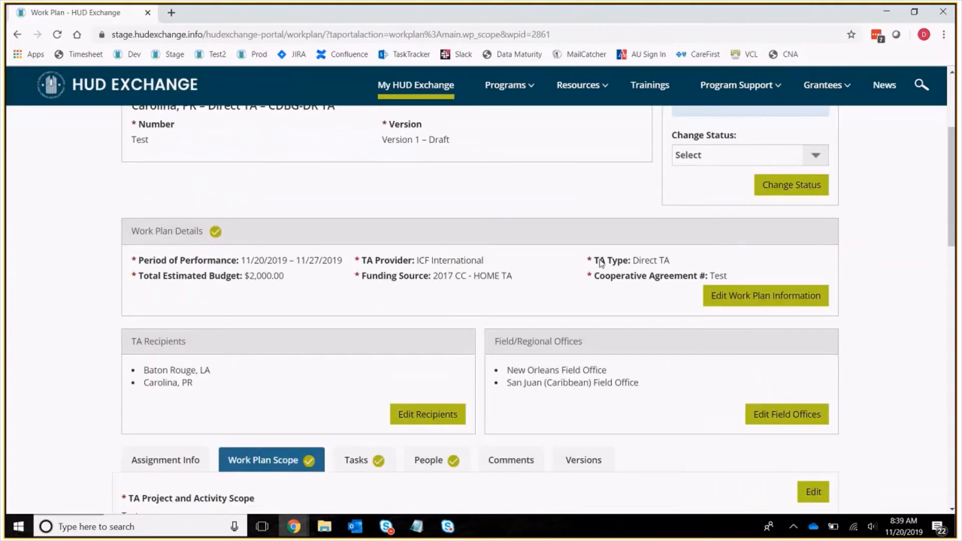
{"action": "scroll", "coordinate": [600, 264], "scroll_direction": "down", "scroll_amount": 1}
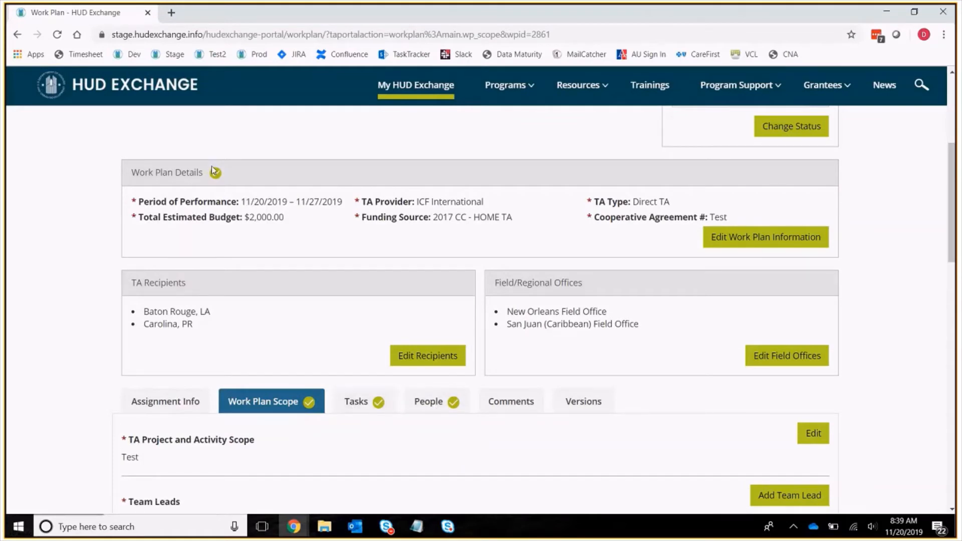
{"action": "scroll", "coordinate": [813, 288], "scroll_direction": "up", "scroll_amount": 5}
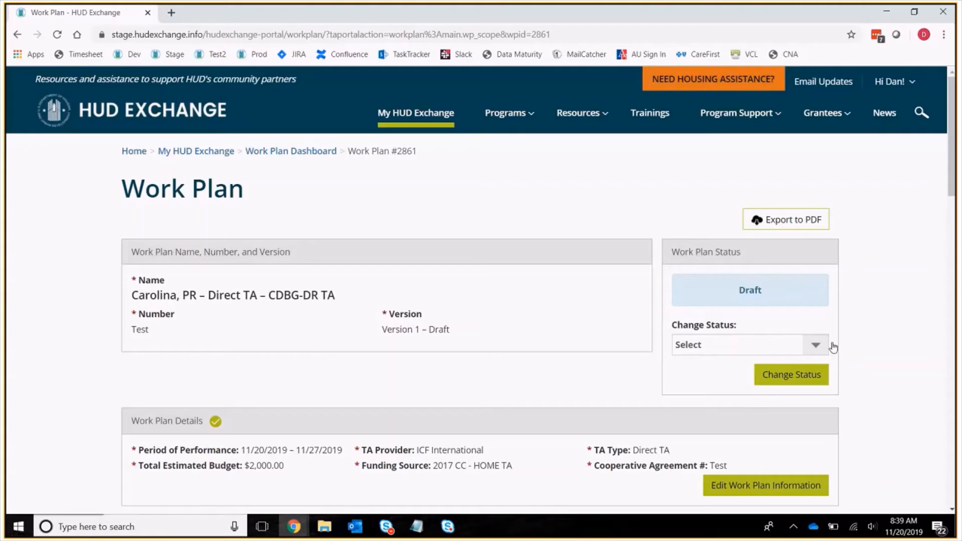
{"action": "scroll", "coordinate": [833, 341], "scroll_direction": "down", "scroll_amount": 1}
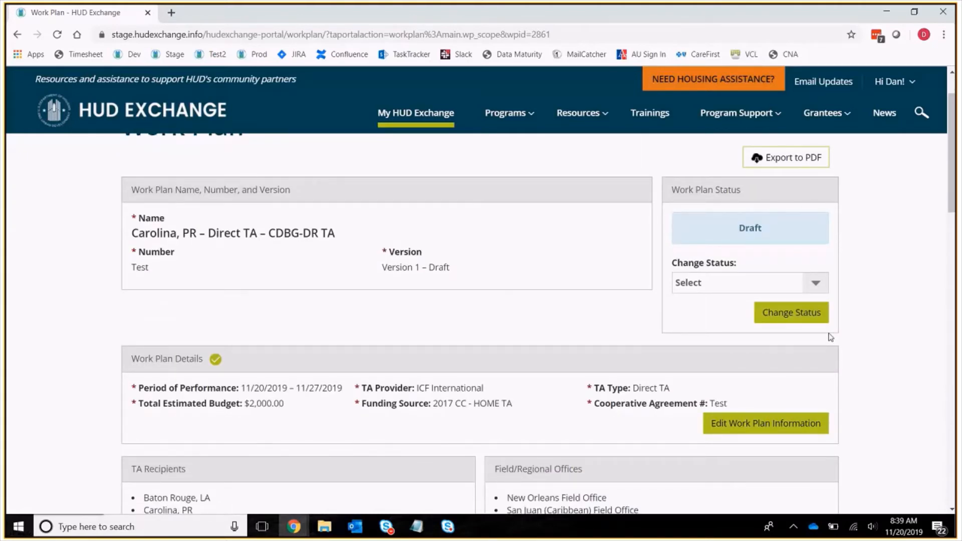
{"action": "scroll", "coordinate": [829, 329], "scroll_direction": "down", "scroll_amount": 5}
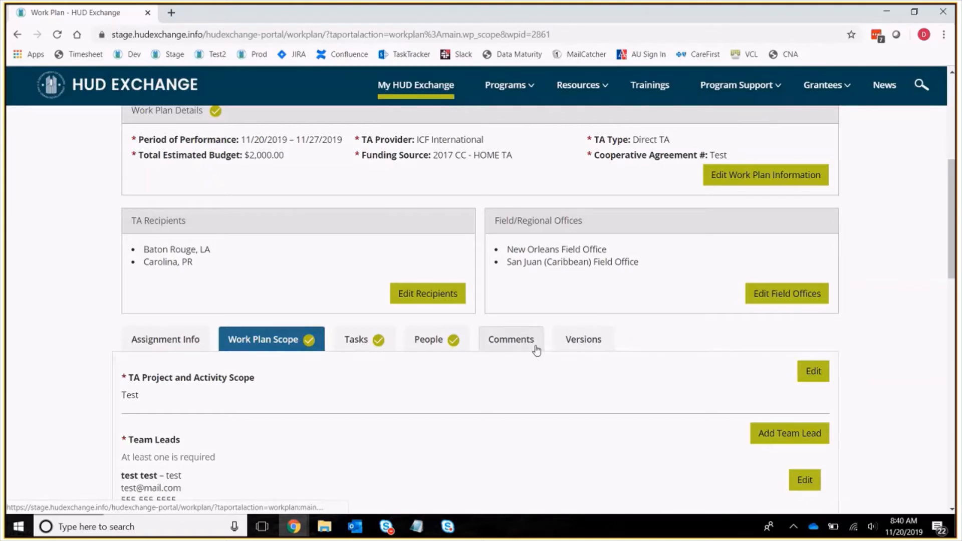
{"action": "left_click", "coordinate": [514, 352]}
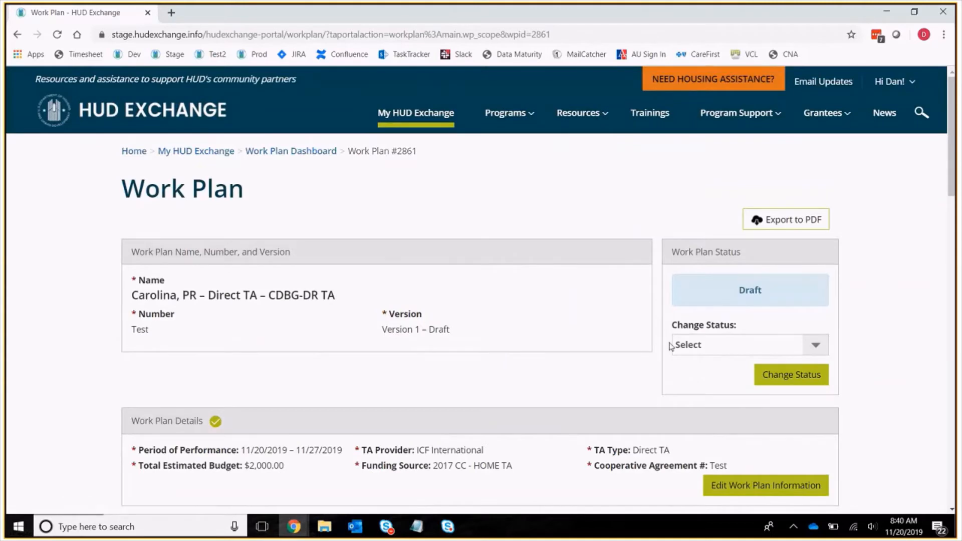
Step: Start a status change to Submit Work Plan to HUD and review who gets notified of the submission
{"action": "left_click", "coordinate": [701, 343]}
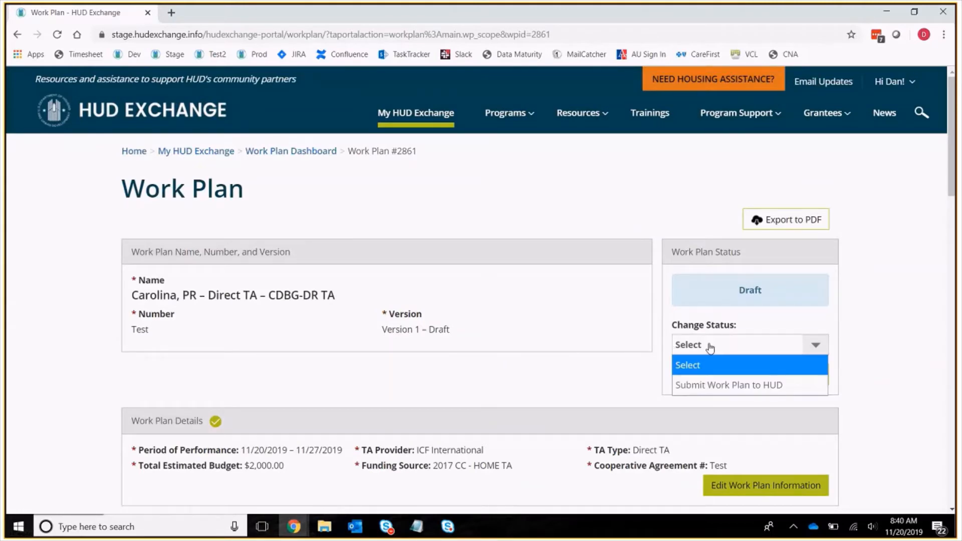
{"action": "left_click", "coordinate": [717, 390]}
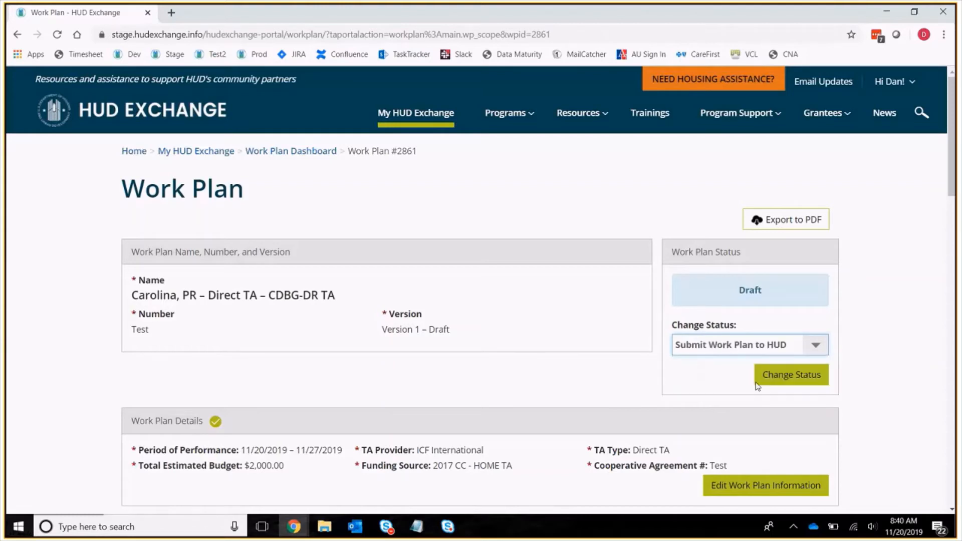
{"action": "left_click", "coordinate": [820, 383]}
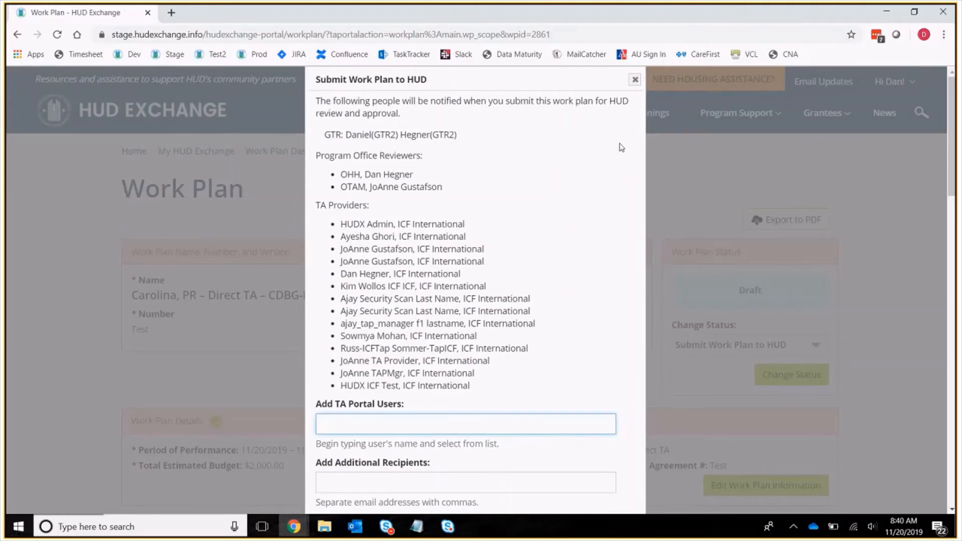
{"action": "scroll", "coordinate": [621, 151], "scroll_direction": "down", "scroll_amount": 5}
{"action": "scroll", "coordinate": [317, 148], "scroll_direction": "up", "scroll_amount": 5}
{"action": "scroll", "coordinate": [516, 142], "scroll_direction": "down", "scroll_amount": 1}
Step: Enter an additional recipient's e-mail address and the submission comment "Test"
{"action": "left_click", "coordinate": [367, 430]}
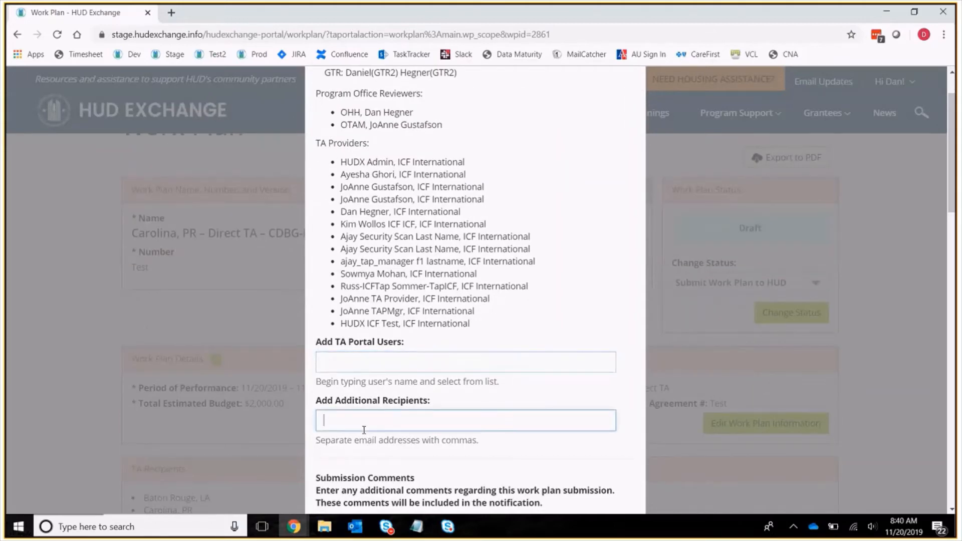
{"action": "scroll", "coordinate": [364, 408], "scroll_direction": "down", "scroll_amount": 1}
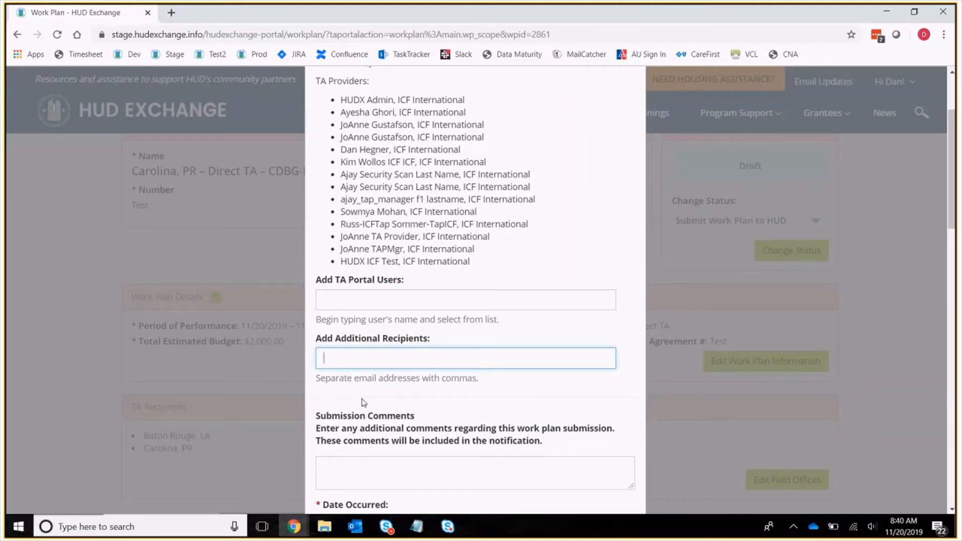
{"action": "type", "text": "test@mail.com"}
{"action": "key", "text": "Tab"}
{"action": "type", "text": "Test"}
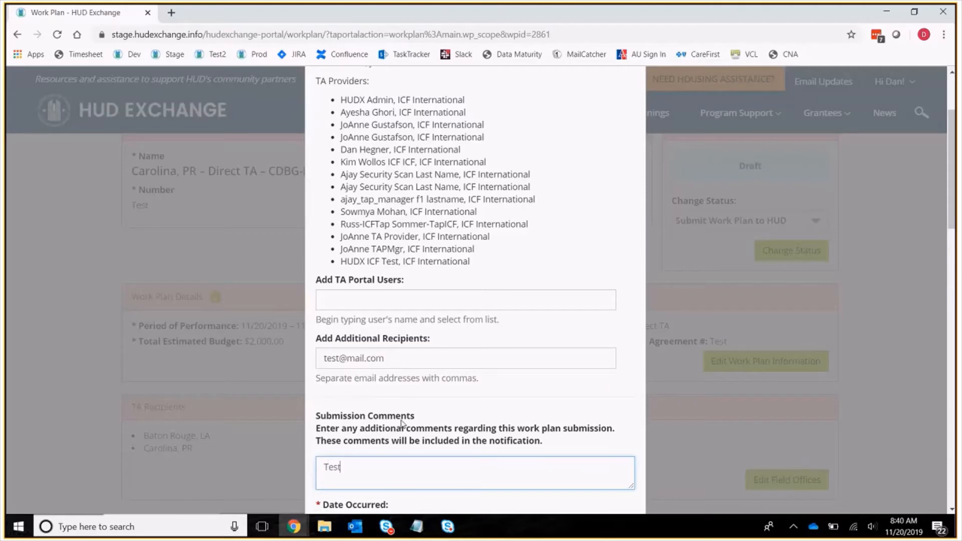
Step: Accept the procurement certification, submit the work plan to HUD and check its new status
{"action": "scroll", "coordinate": [381, 416], "scroll_direction": "down", "scroll_amount": 5}
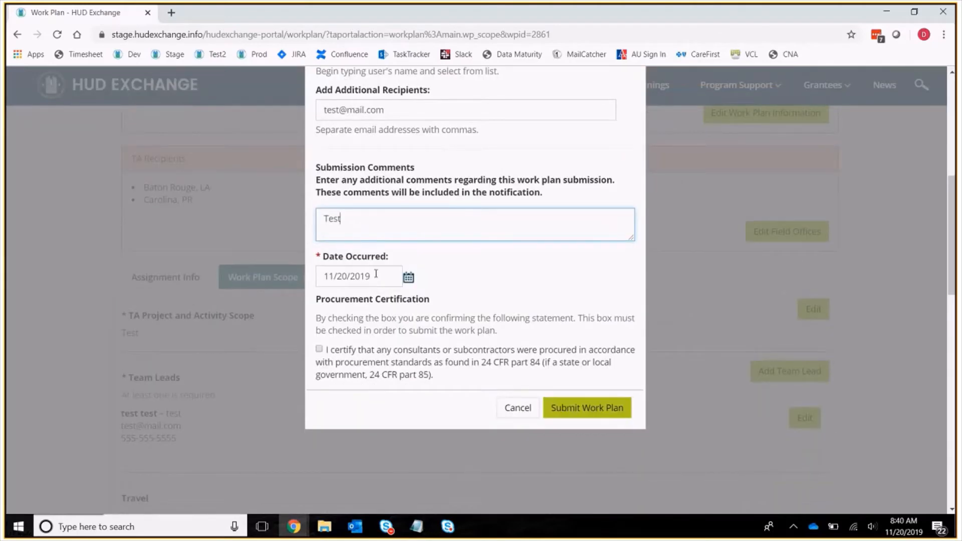
{"action": "left_click", "coordinate": [319, 350]}
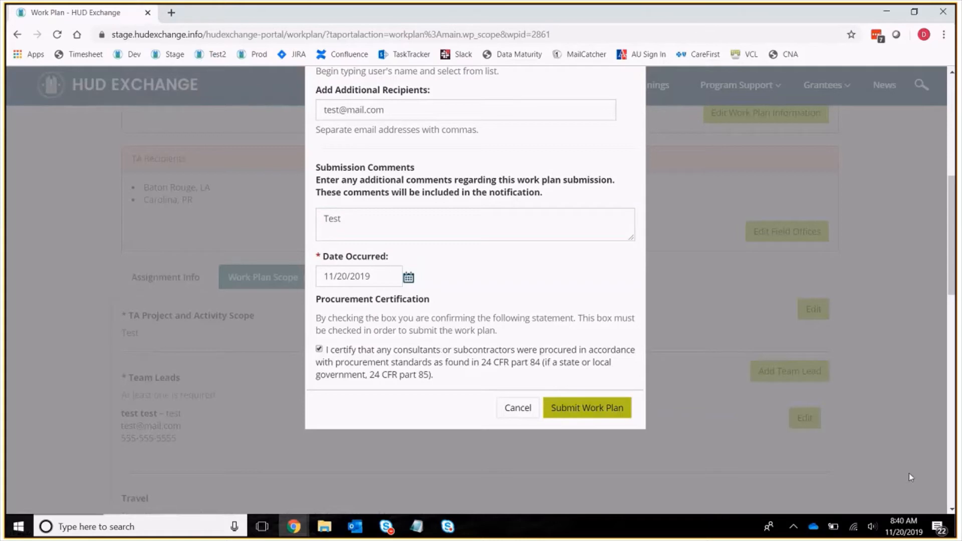
{"action": "left_click", "coordinate": [572, 413]}
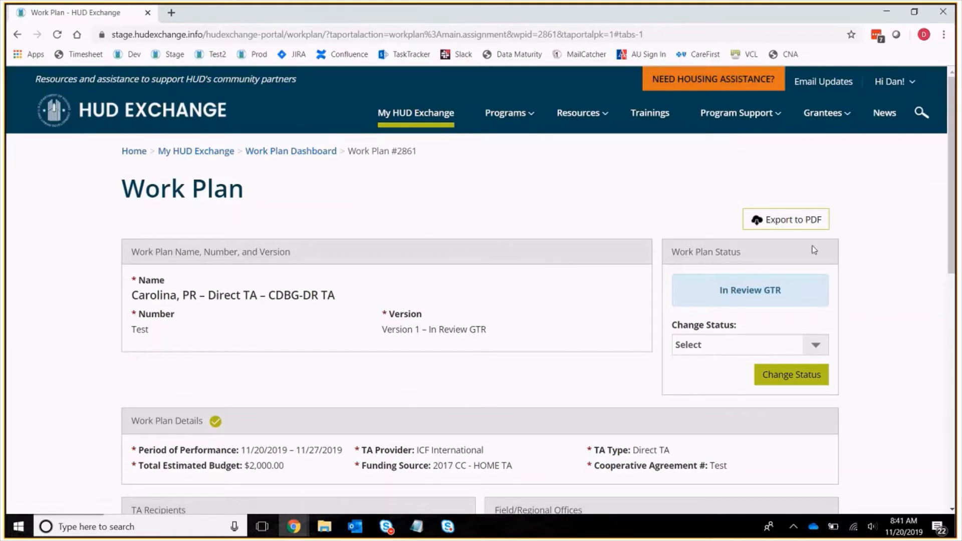
{"action": "left_click_drag", "start_coordinate": [798, 306], "coordinate": [724, 290]}
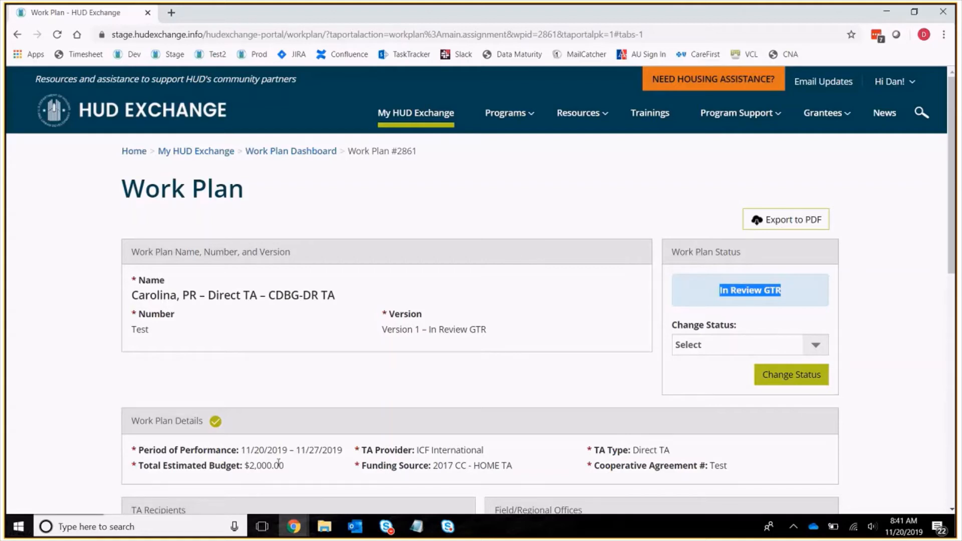
Step: Switch to the browser window signed in as the GTR and open the TA work plans that are in review
{"action": "mouse_move", "coordinate": [303, 536]}
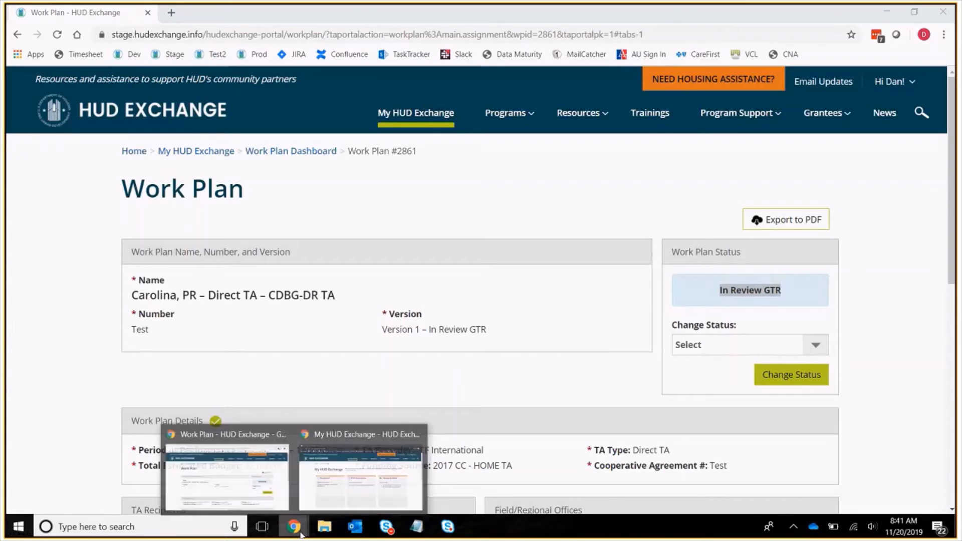
{"action": "left_click", "coordinate": [350, 484]}
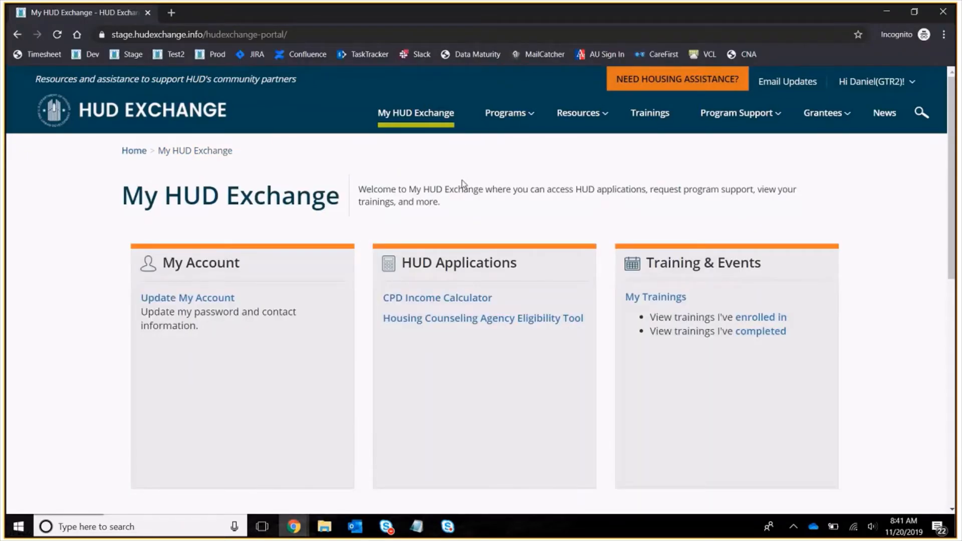
{"action": "scroll", "coordinate": [285, 325], "scroll_direction": "down", "scroll_amount": 3}
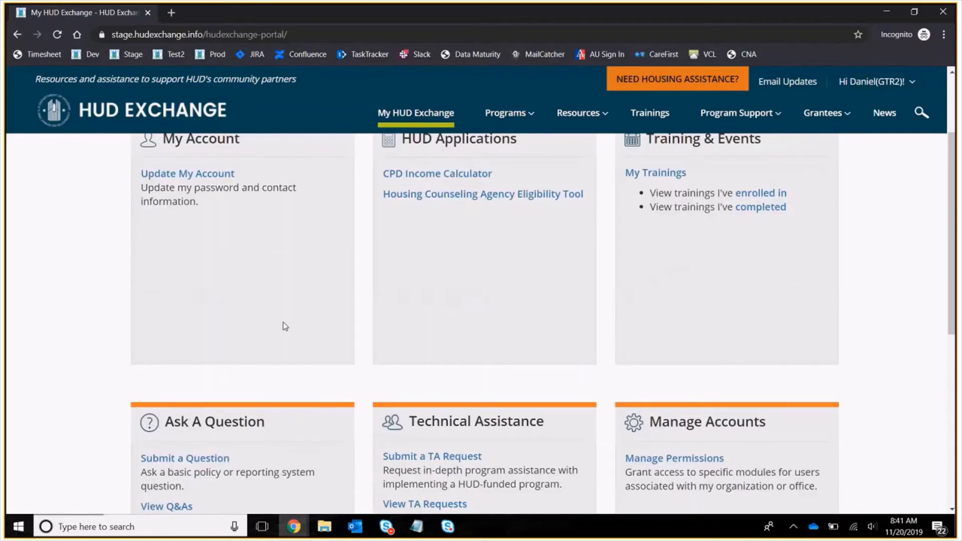
{"action": "scroll", "coordinate": [285, 326], "scroll_direction": "down", "scroll_amount": 3}
{"action": "scroll", "coordinate": [551, 316], "scroll_direction": "down", "scroll_amount": 1}
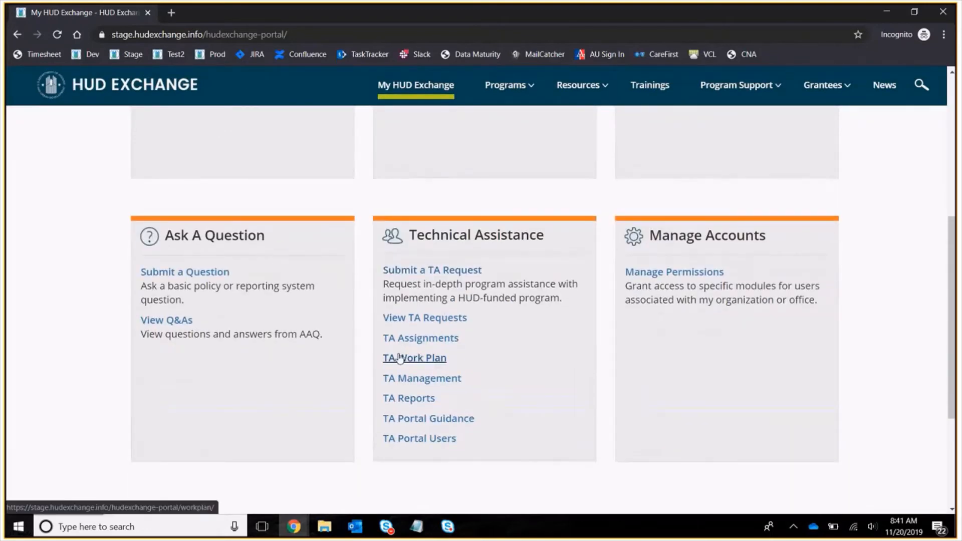
{"action": "left_click", "coordinate": [395, 358]}
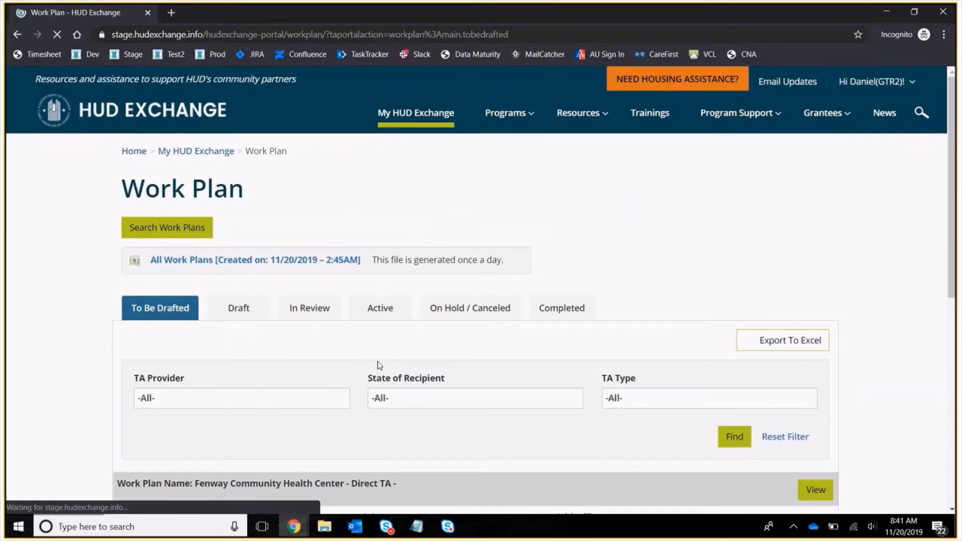
{"action": "left_click", "coordinate": [303, 313]}
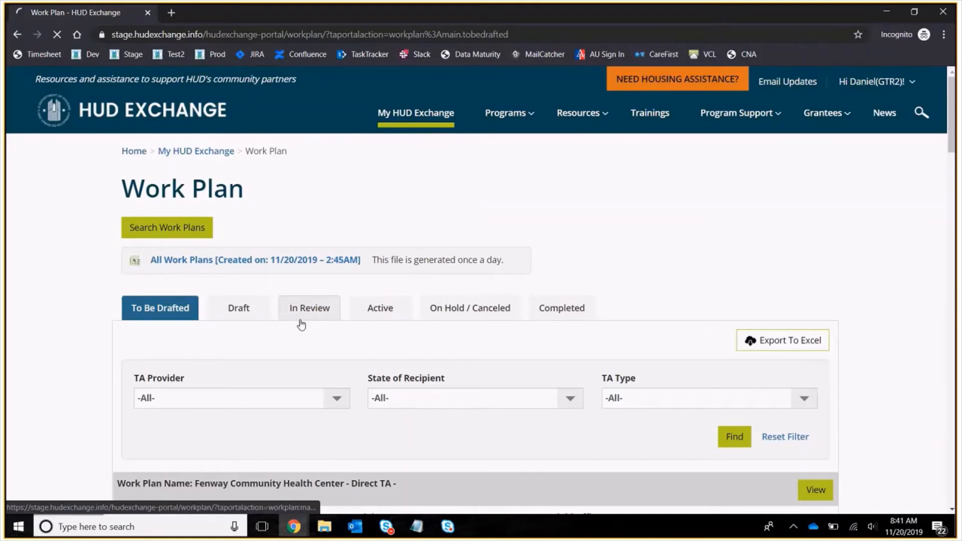
Step: Open the in-review work plan "Carolina, PR - Direct TA - CDBG-DR TA" and look over its details
{"action": "scroll", "coordinate": [301, 324], "scroll_direction": "down", "scroll_amount": 2}
{"action": "scroll", "coordinate": [301, 324], "scroll_direction": "down", "scroll_amount": 2}
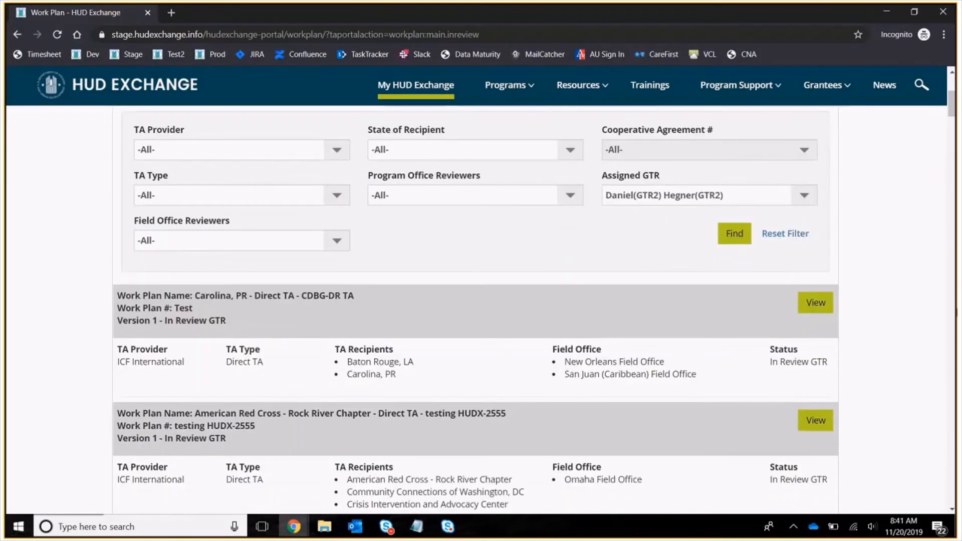
{"action": "left_click", "coordinate": [813, 306]}
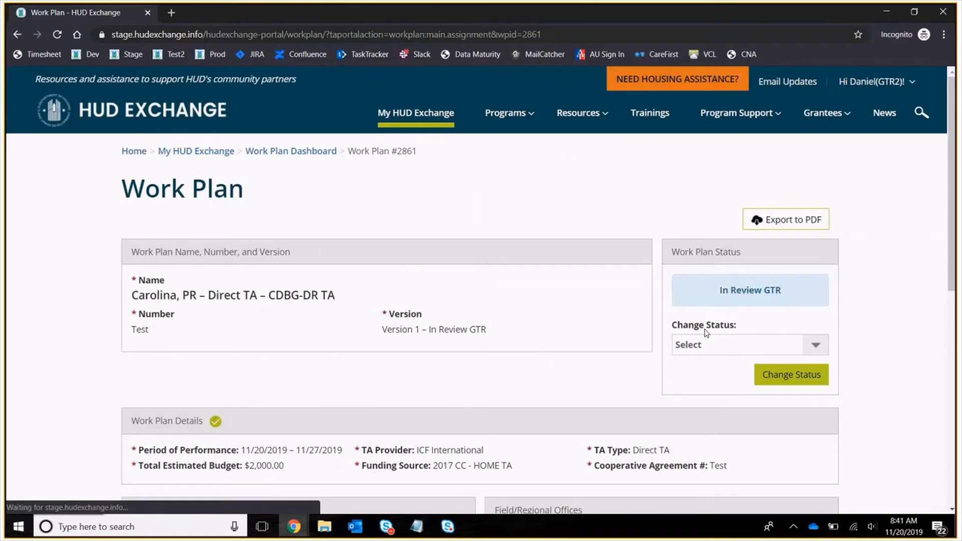
{"action": "scroll", "coordinate": [652, 329], "scroll_direction": "down", "scroll_amount": 6}
{"action": "scroll", "coordinate": [651, 329], "scroll_direction": "up", "scroll_amount": 5}
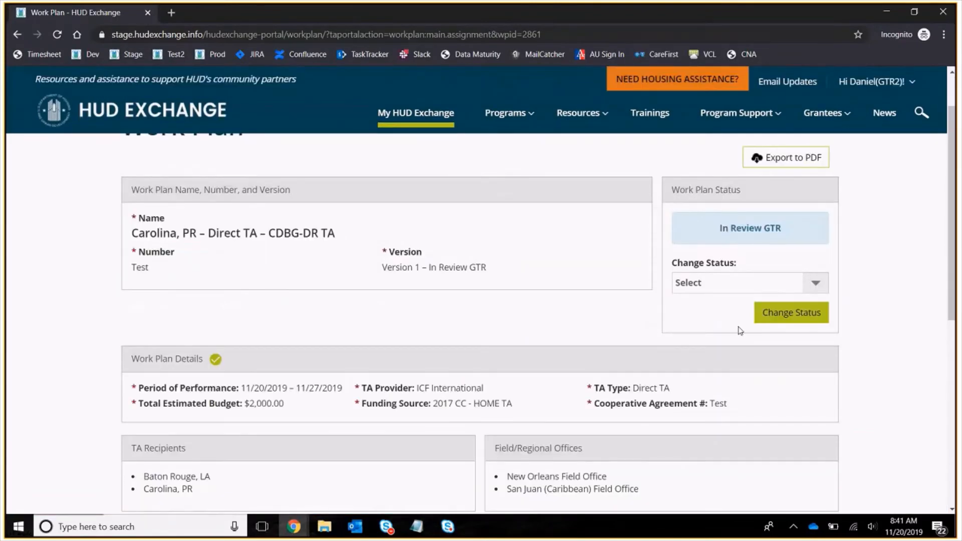
Step: Review the available status changes for the work plan and start a change to Approve Work Plan
{"action": "left_click", "coordinate": [754, 290]}
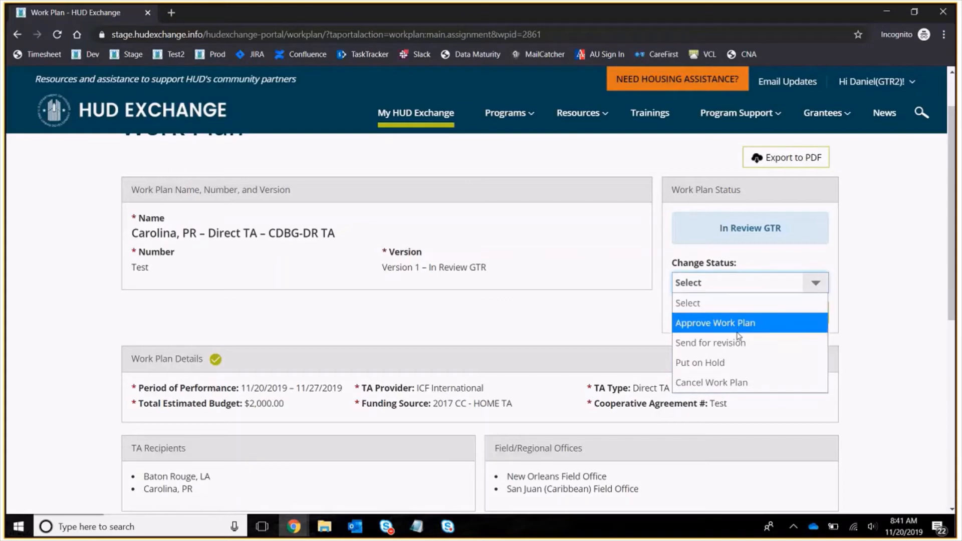
{"action": "left_click", "coordinate": [731, 350]}
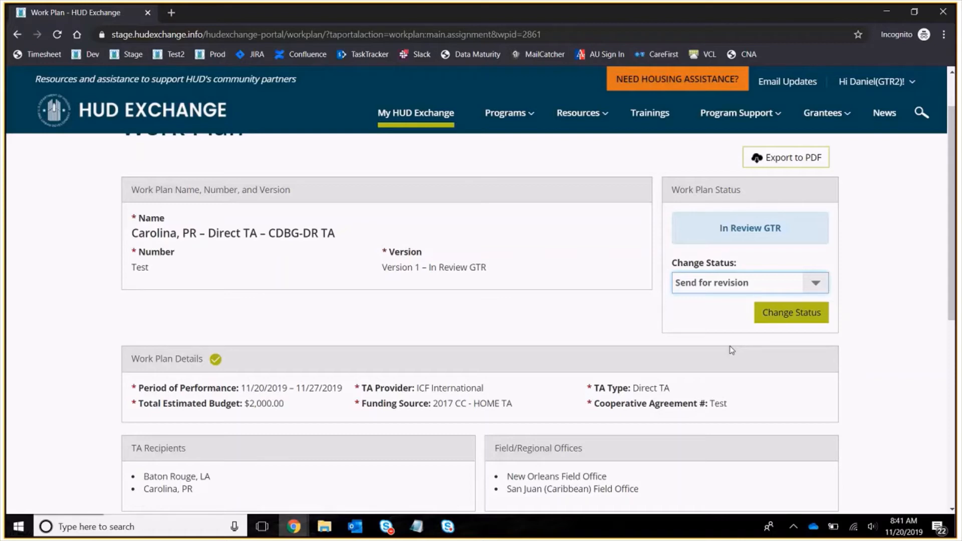
{"action": "left_click", "coordinate": [703, 291]}
{"action": "left_click", "coordinate": [738, 318]}
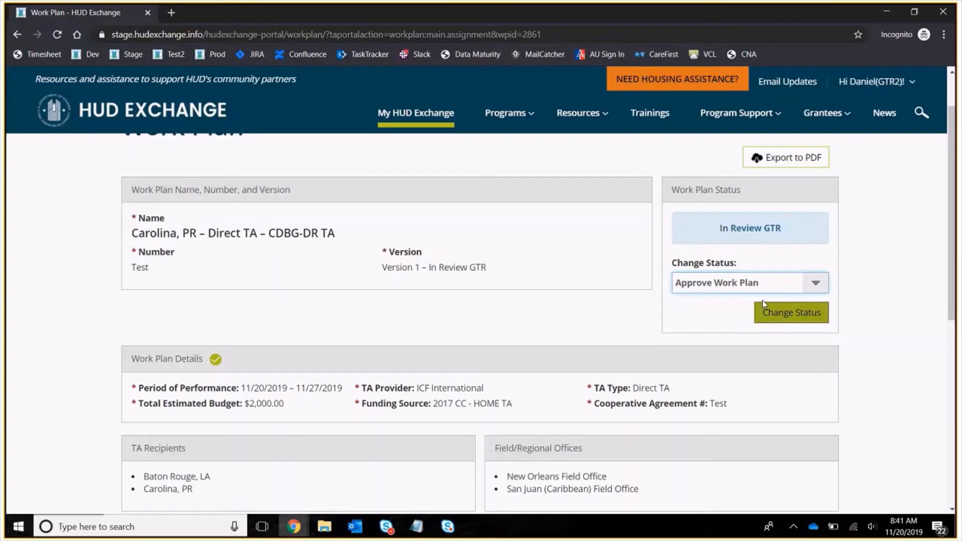
{"action": "left_click", "coordinate": [772, 313]}
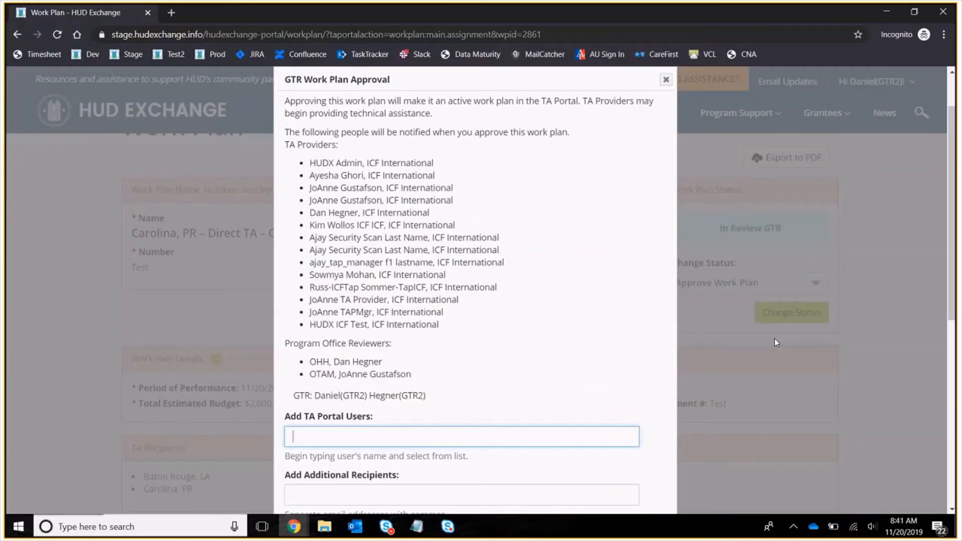
Step: Enter the approval comment "Test" and approve the work plan
{"action": "scroll", "coordinate": [776, 343], "scroll_direction": "down", "scroll_amount": 5}
{"action": "left_click", "coordinate": [404, 371]}
{"action": "type", "text": "T"}
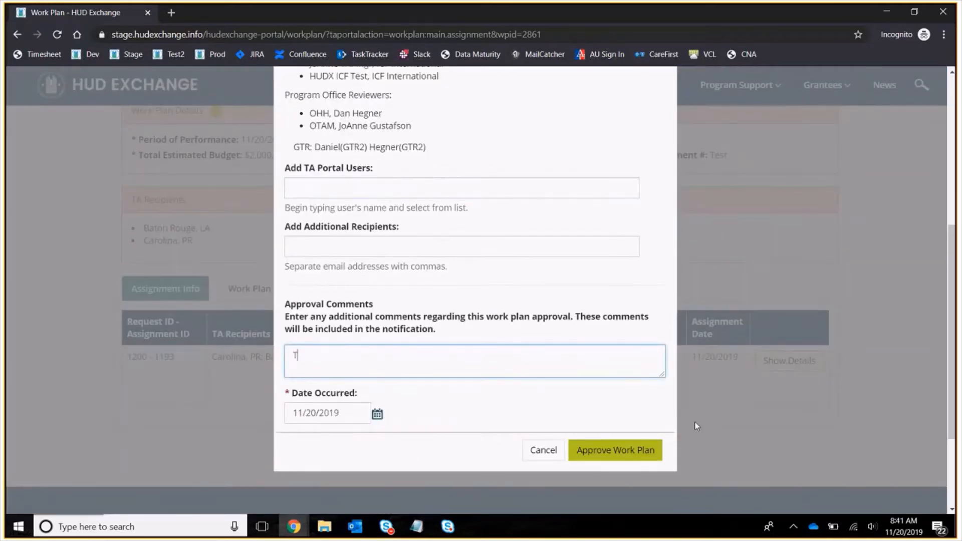
{"action": "type", "text": "est"}
{"action": "left_click", "coordinate": [660, 447]}
Step: Switch back to the TA provider's browser window and reload the work plan to check its status
{"action": "mouse_move", "coordinate": [398, 524]}
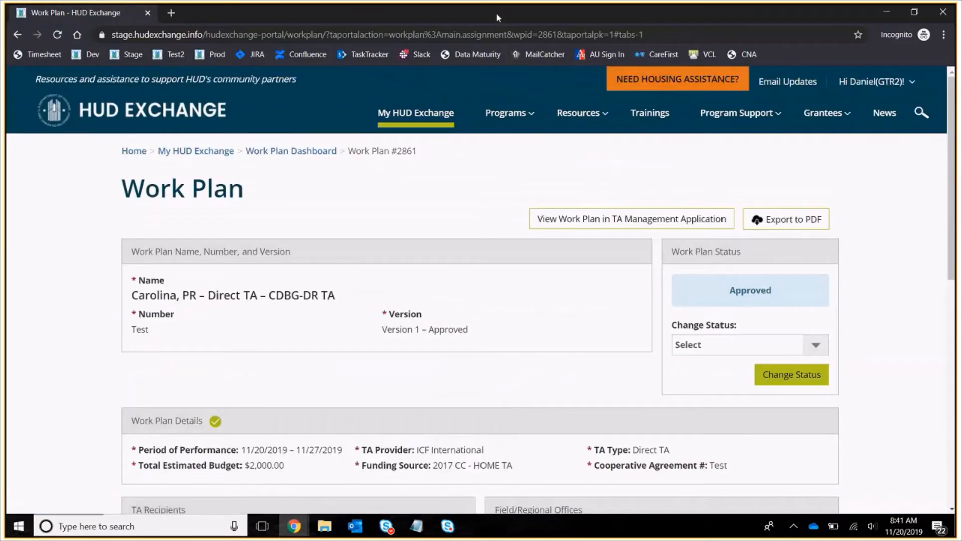
{"action": "left_click", "coordinate": [293, 527]}
{"action": "left_click", "coordinate": [283, 511]}
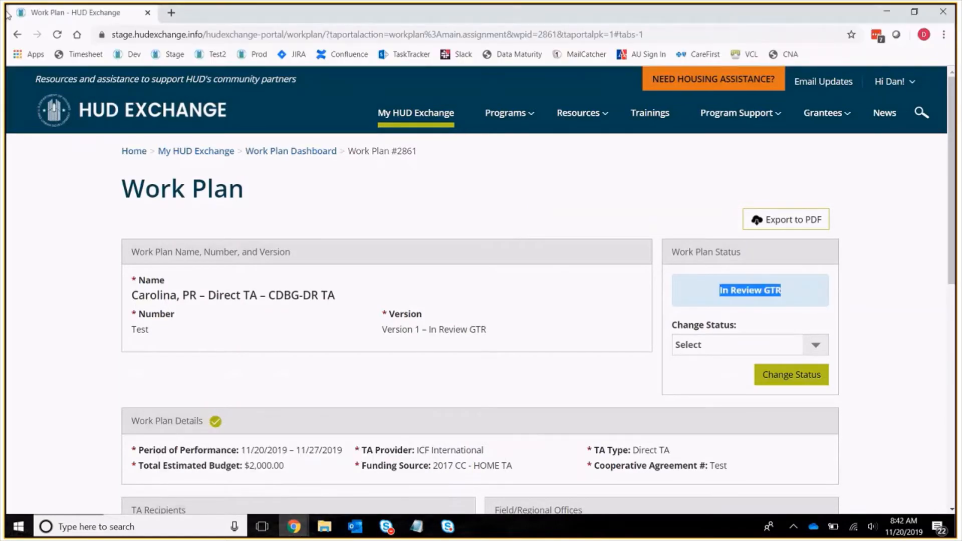
{"action": "left_click", "coordinate": [410, 239]}
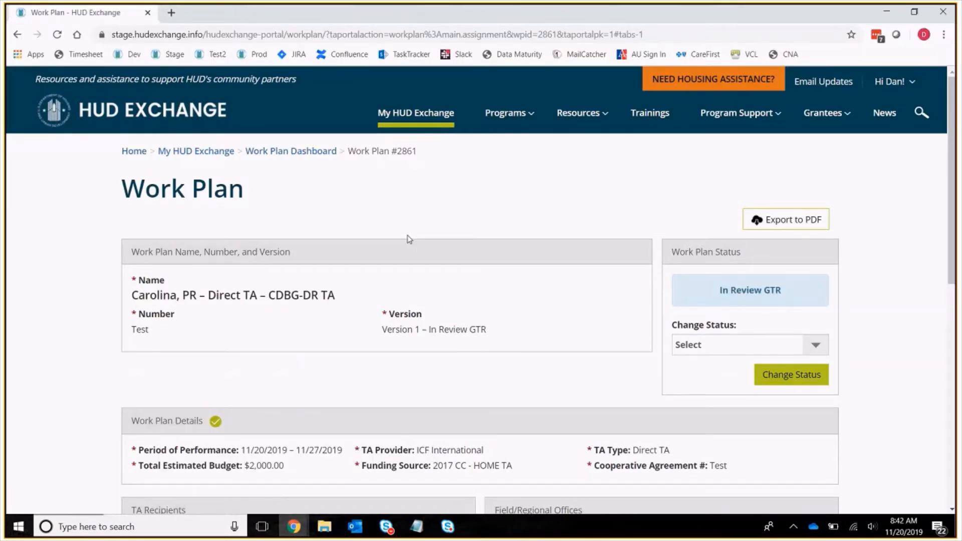
{"action": "left_click", "coordinate": [57, 34]}
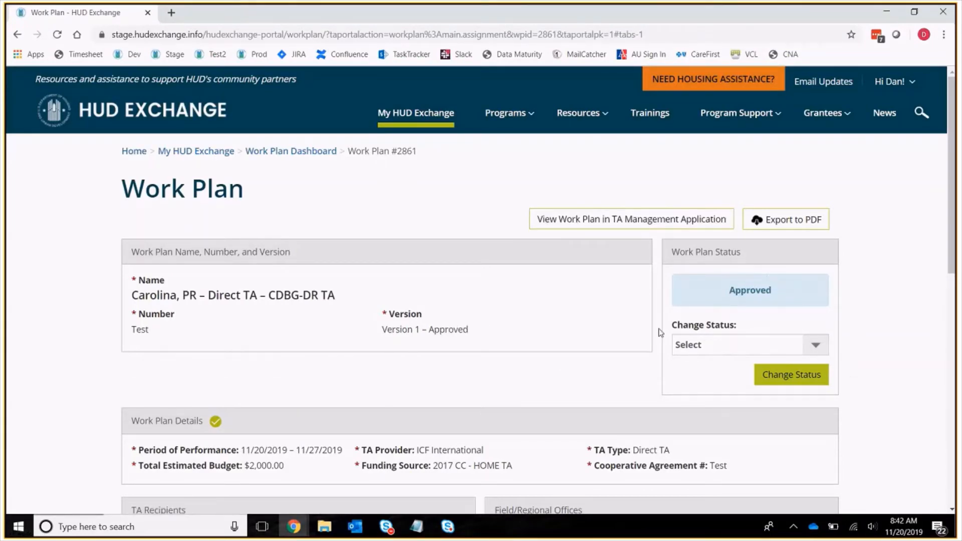
{"action": "scroll", "coordinate": [660, 333], "scroll_direction": "down", "scroll_amount": 5}
{"action": "scroll", "coordinate": [660, 333], "scroll_direction": "up", "scroll_amount": 5}
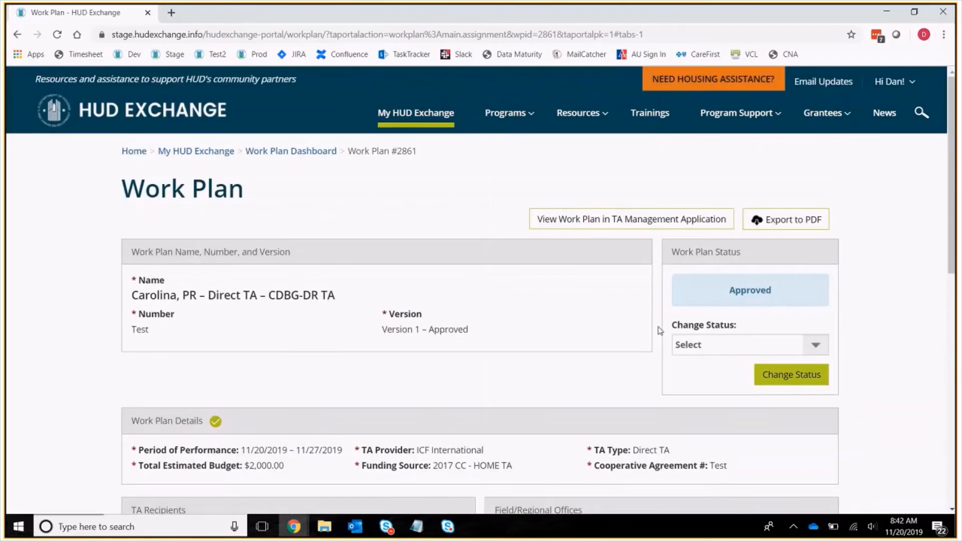
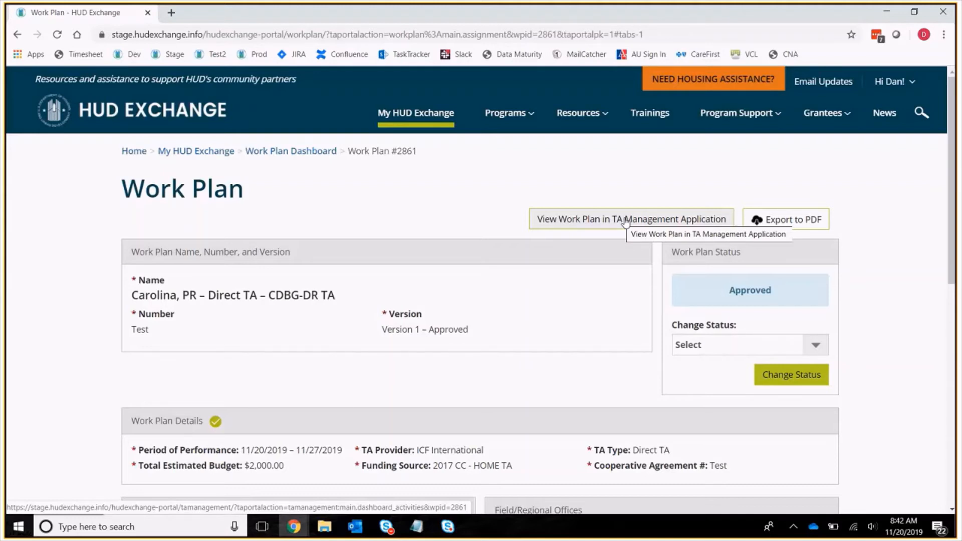
Step: Change the approved work plan's status to Edit Work Plan, start editing it and check the version shown
{"action": "scroll", "coordinate": [203, 372], "scroll_direction": "down", "scroll_amount": 3}
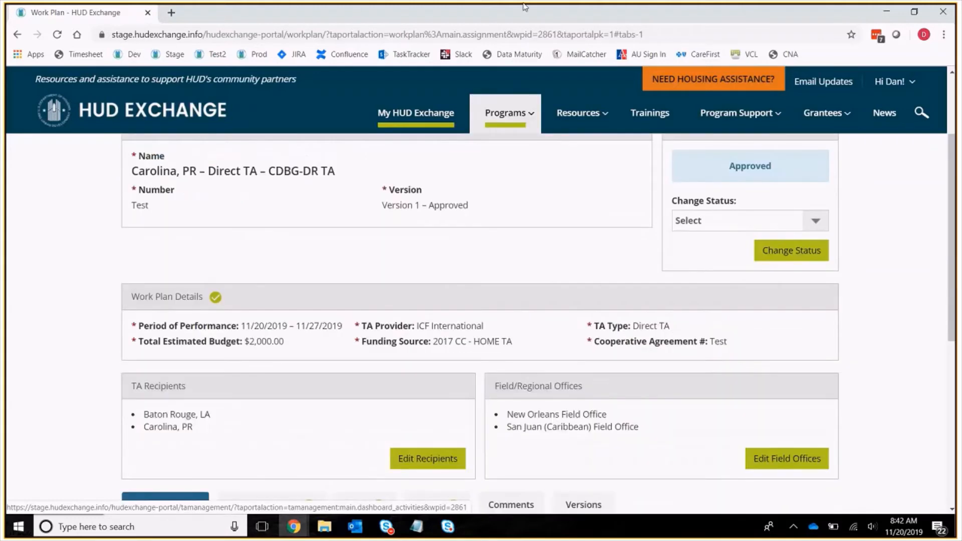
{"action": "scroll", "coordinate": [203, 372], "scroll_direction": "down", "scroll_amount": 3}
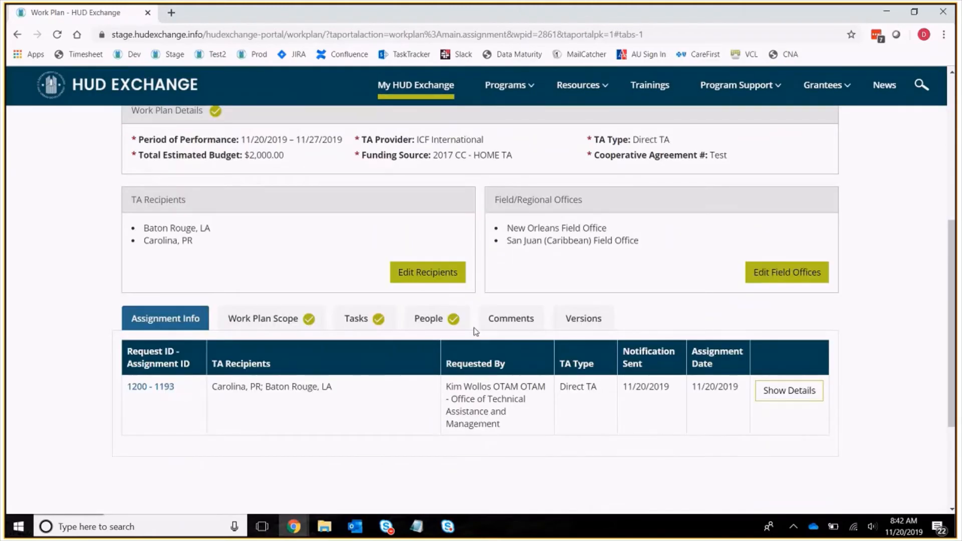
{"action": "scroll", "coordinate": [473, 329], "scroll_direction": "up", "scroll_amount": 6}
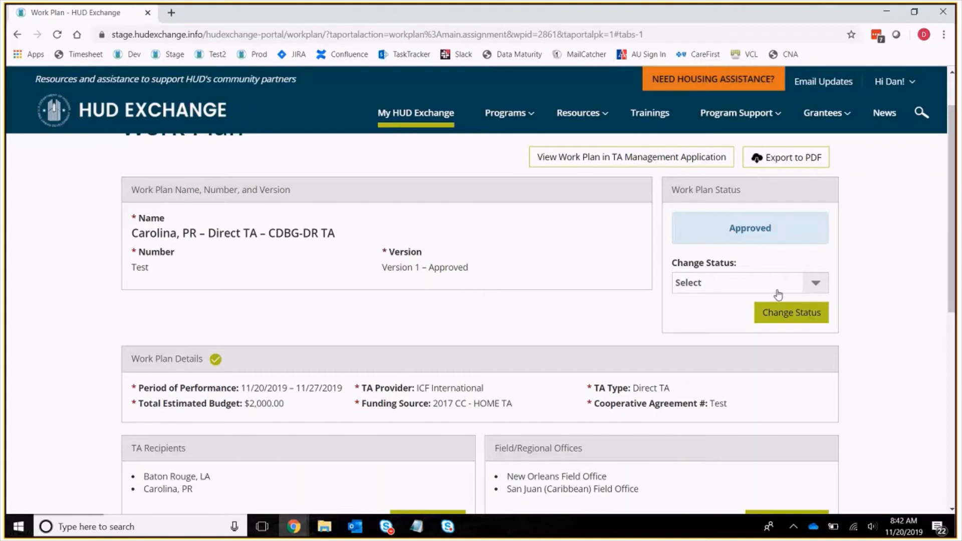
{"action": "left_click", "coordinate": [747, 289]}
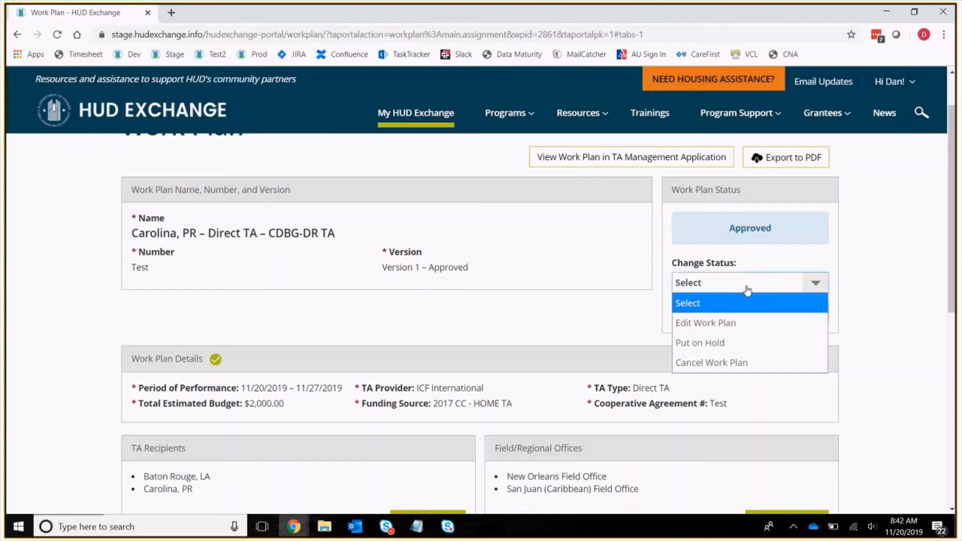
{"action": "left_click", "coordinate": [741, 322]}
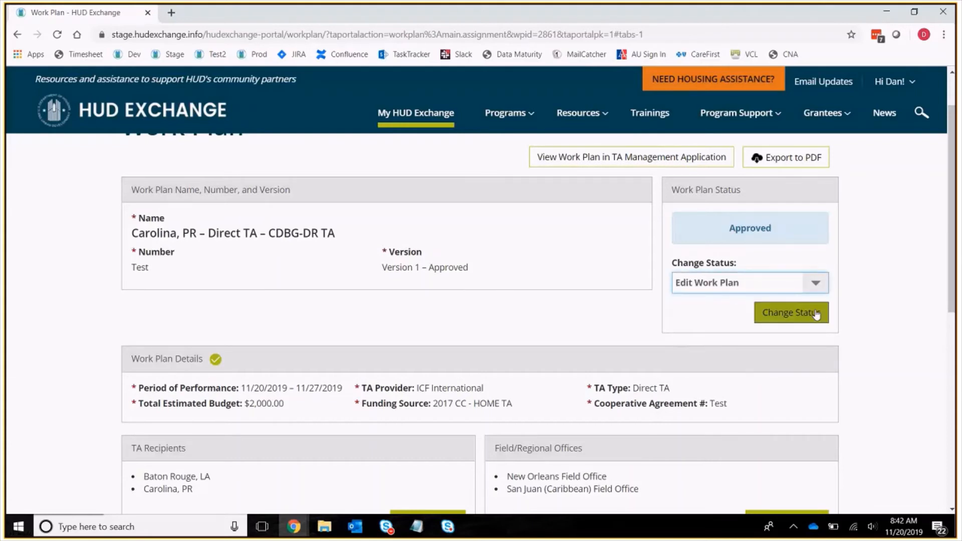
{"action": "left_click", "coordinate": [805, 320]}
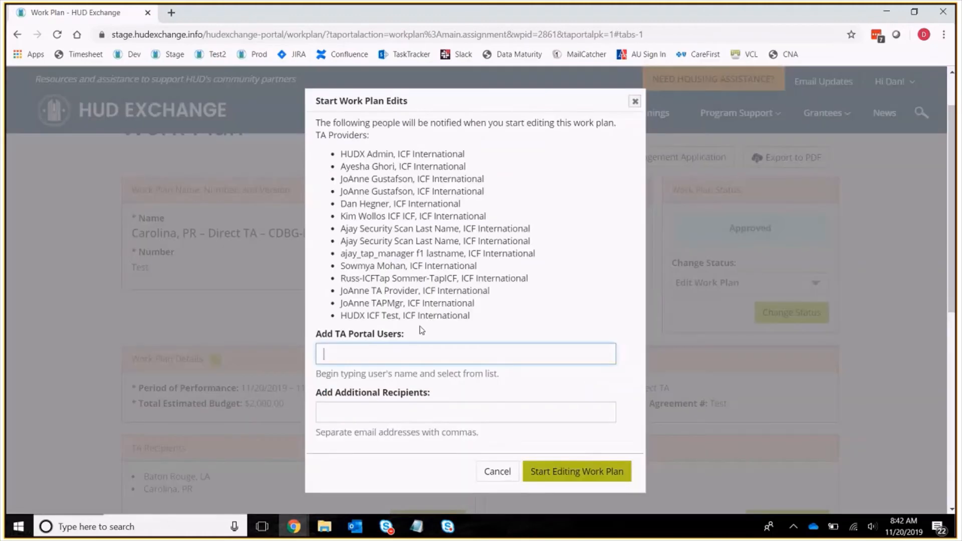
{"action": "left_click", "coordinate": [600, 481]}
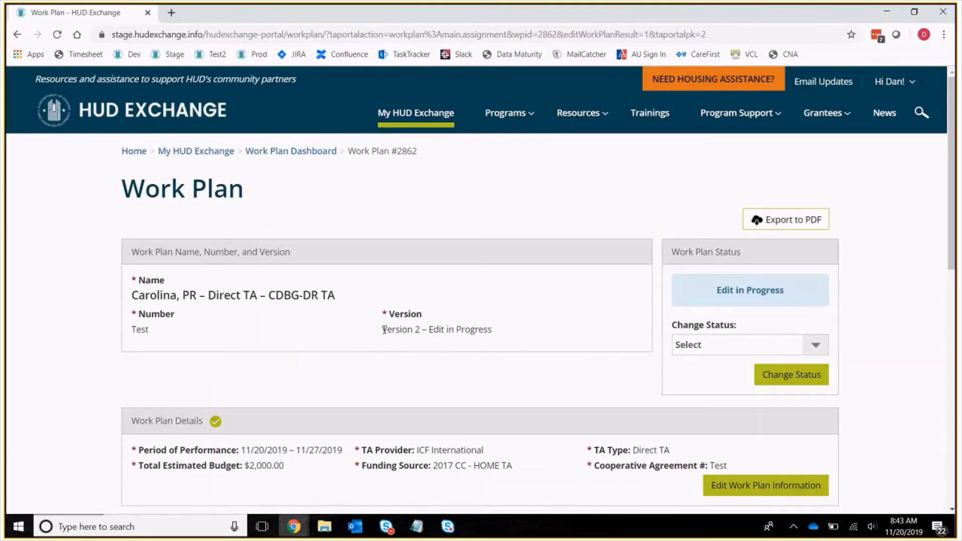
{"action": "left_click_drag", "start_coordinate": [383, 330], "coordinate": [524, 335]}
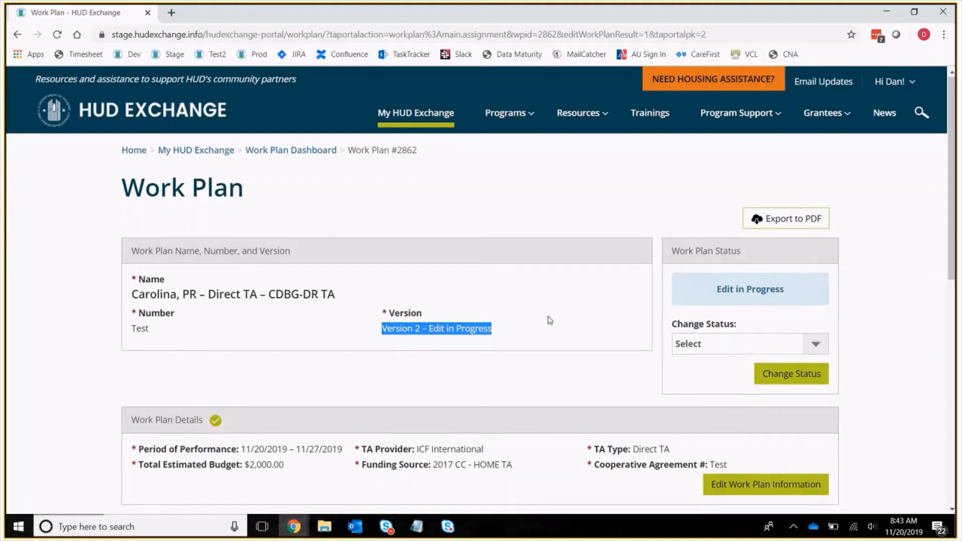
Step: Set both the cooperative agreement # and the work plan # to "Test test" and update the work plan information
{"action": "scroll", "coordinate": [550, 318], "scroll_direction": "down", "scroll_amount": 2}
{"action": "left_click", "coordinate": [812, 360]}
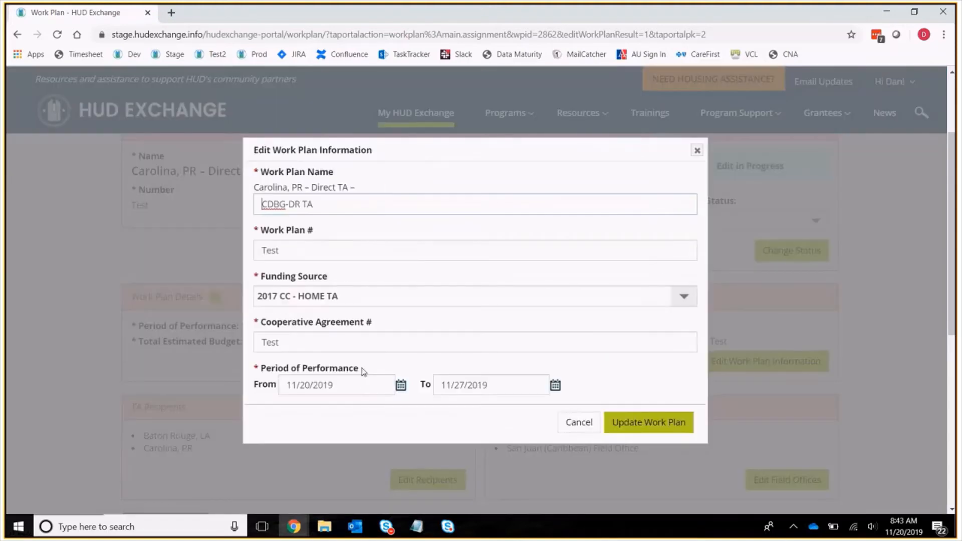
{"action": "left_click", "coordinate": [392, 335]}
{"action": "type", "text": "tet"}
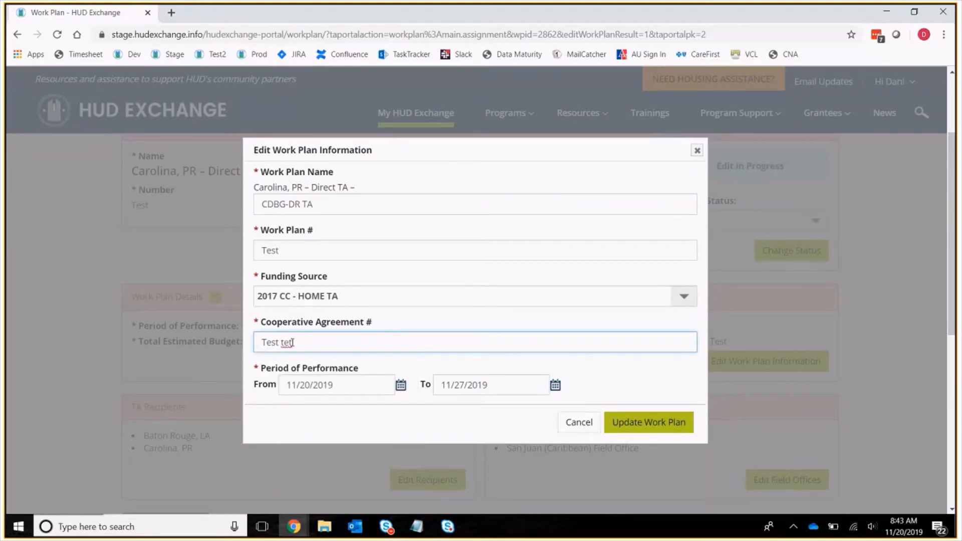
{"action": "key", "text": "BackSpace"}
{"action": "key", "text": "BackSpace"}
{"action": "type", "text": "est"}
{"action": "left_click", "coordinate": [344, 238]}
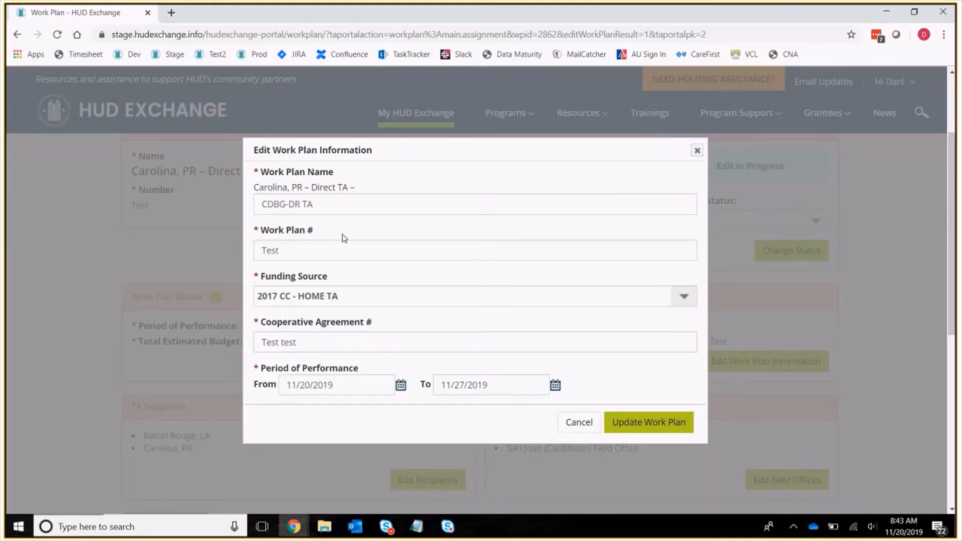
{"action": "left_click", "coordinate": [346, 249]}
{"action": "type", "text": "test"}
{"action": "left_click", "coordinate": [629, 425]}
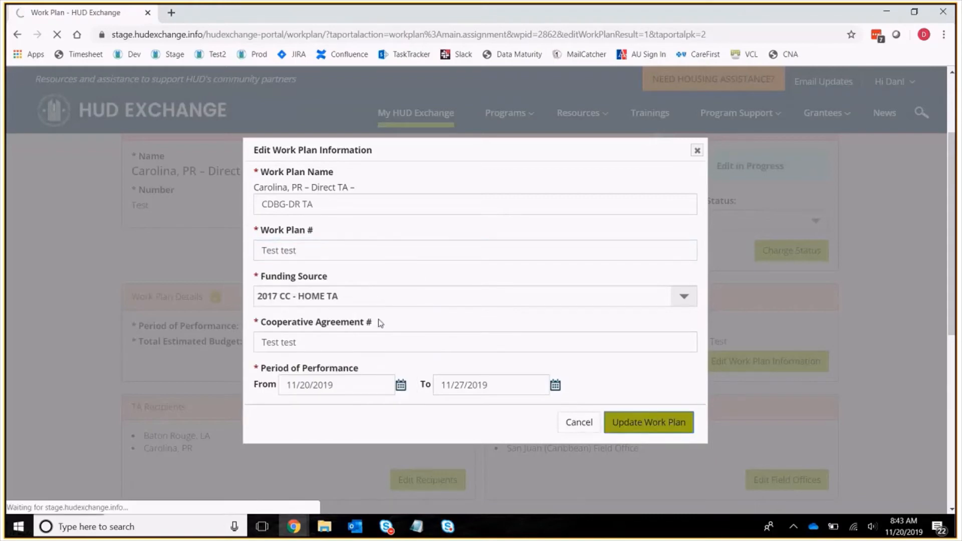
Step: Add a second line "test" to the TA Project and Activity Scope in the work plan scope and save it
{"action": "scroll", "coordinate": [321, 331], "scroll_direction": "down", "scroll_amount": 6}
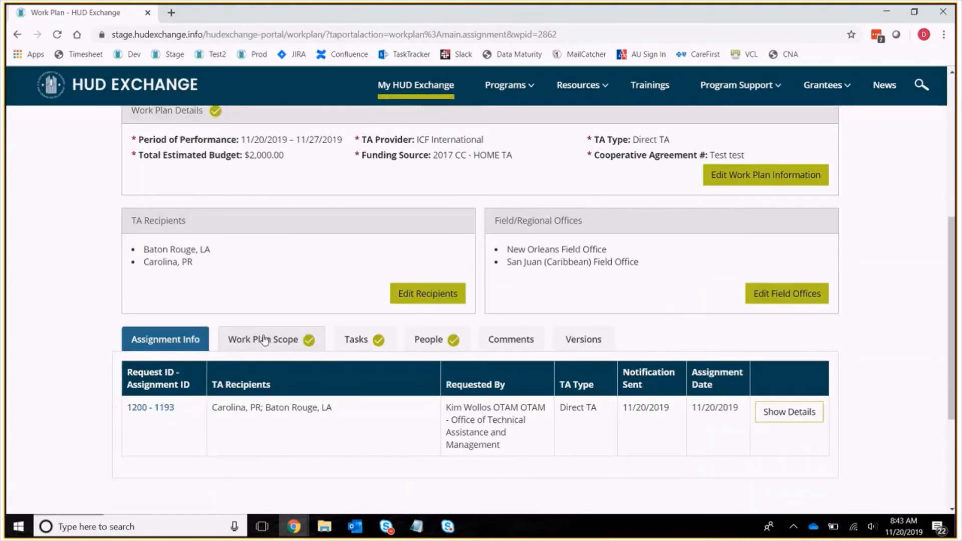
{"action": "left_click", "coordinate": [264, 340]}
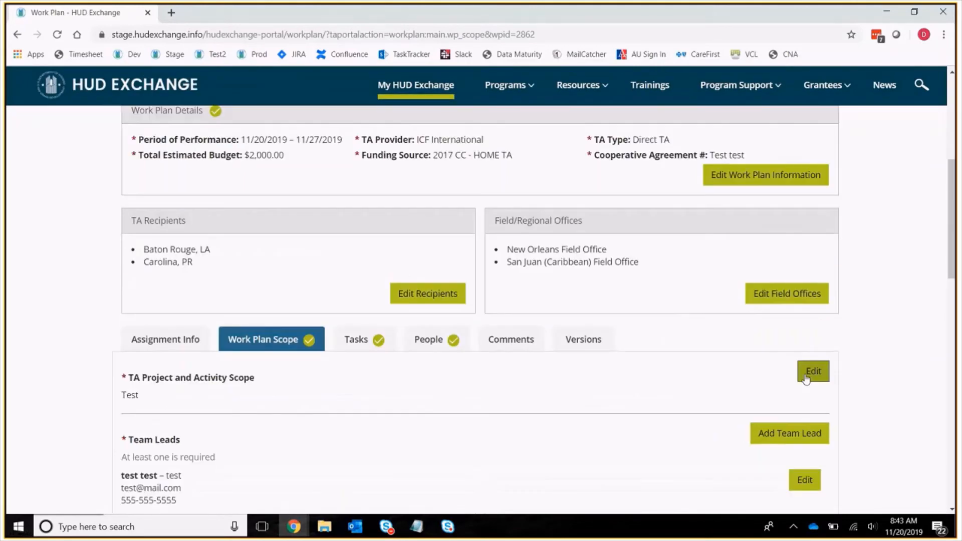
{"action": "left_click", "coordinate": [809, 371]}
{"action": "left_click", "coordinate": [196, 460]}
{"action": "type", "text": "test"}
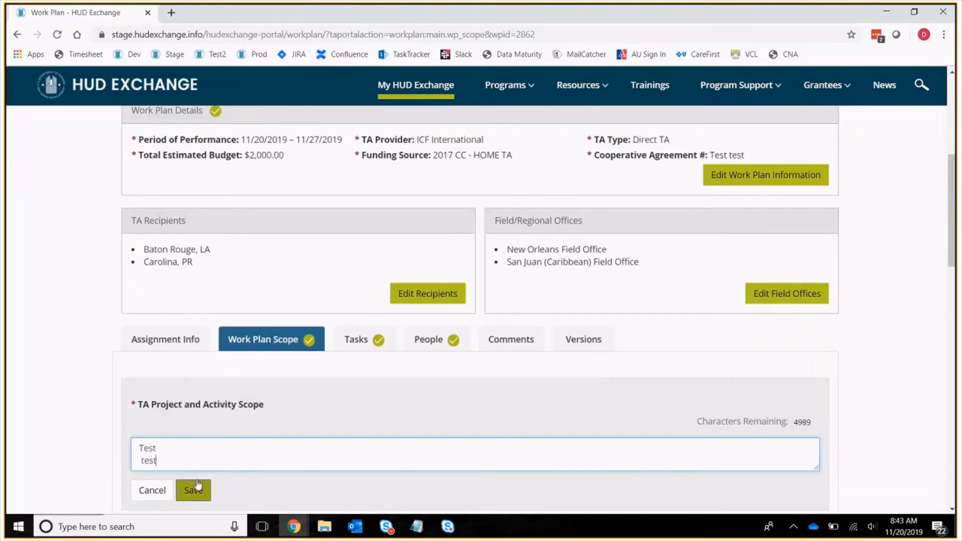
{"action": "left_click", "coordinate": [195, 489]}
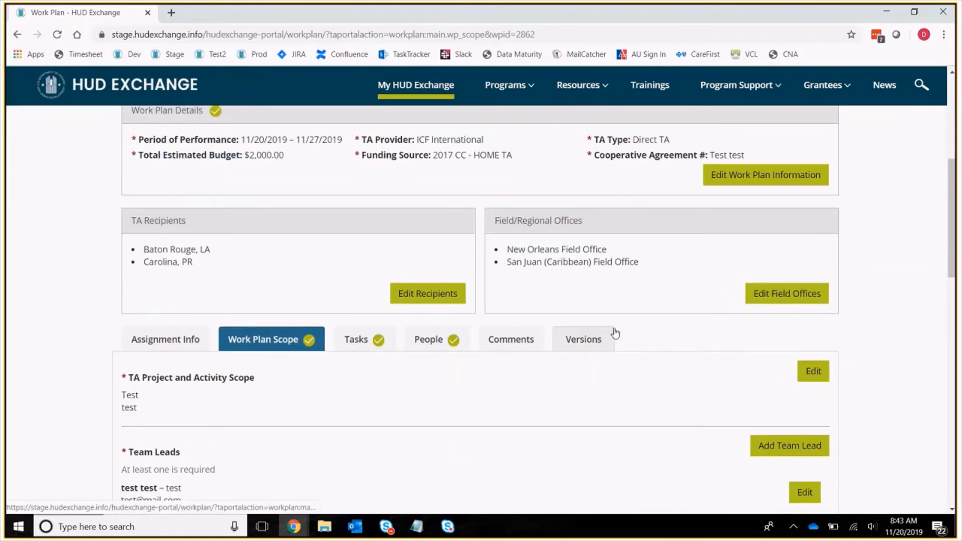
Step: Show the edit history of Version 2 and compare its work plan number edit with the approved version
{"action": "left_click", "coordinate": [614, 334]}
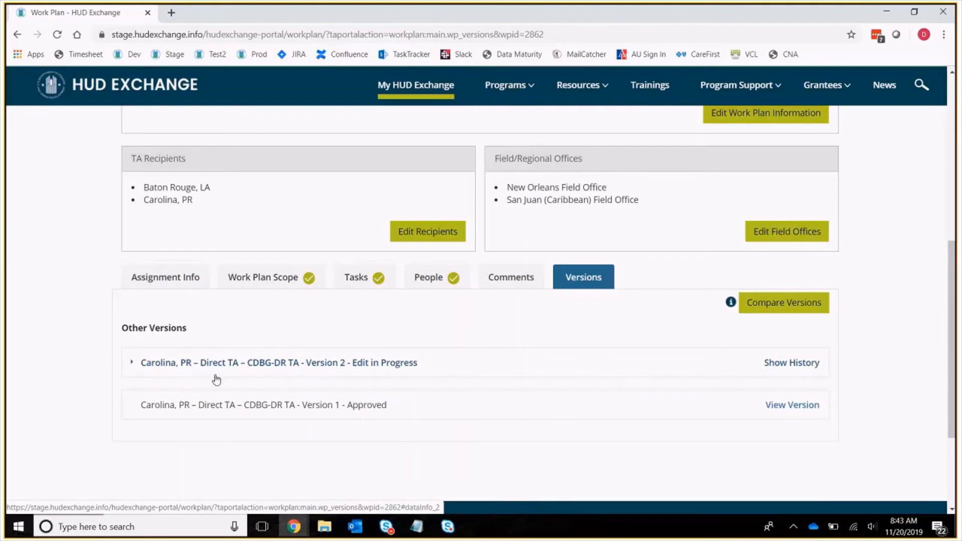
{"action": "left_click", "coordinate": [321, 370]}
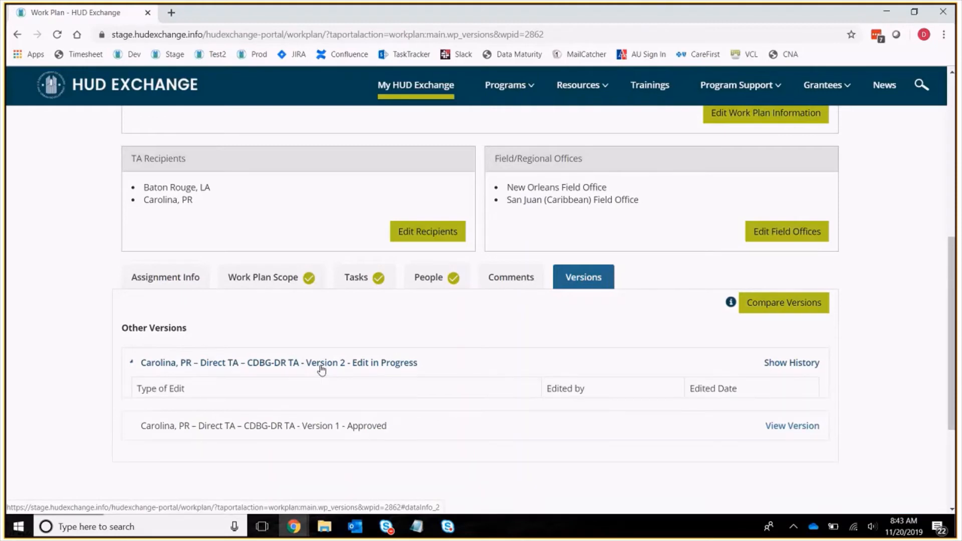
{"action": "scroll", "coordinate": [326, 370], "scroll_direction": "down", "scroll_amount": 2}
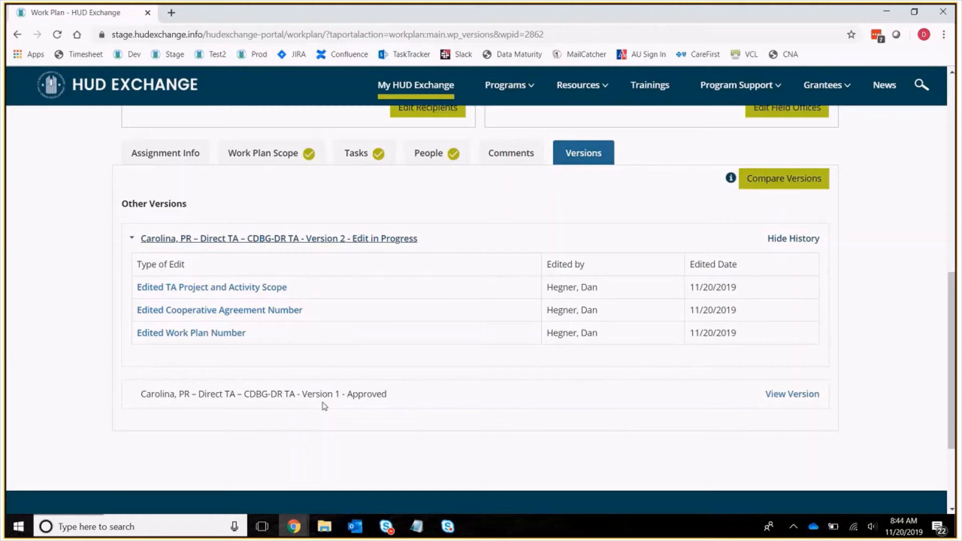
{"action": "left_click", "coordinate": [227, 333]}
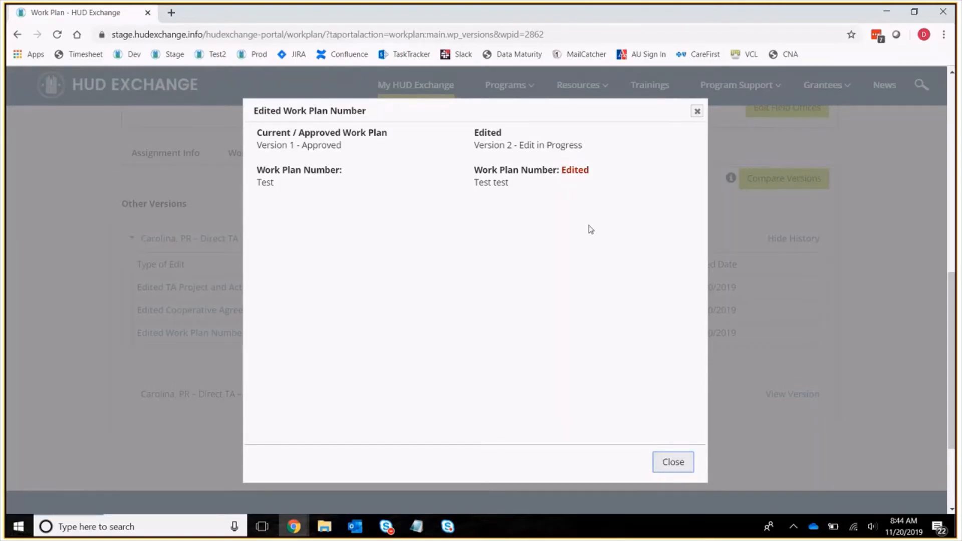
{"action": "left_click", "coordinate": [697, 113]}
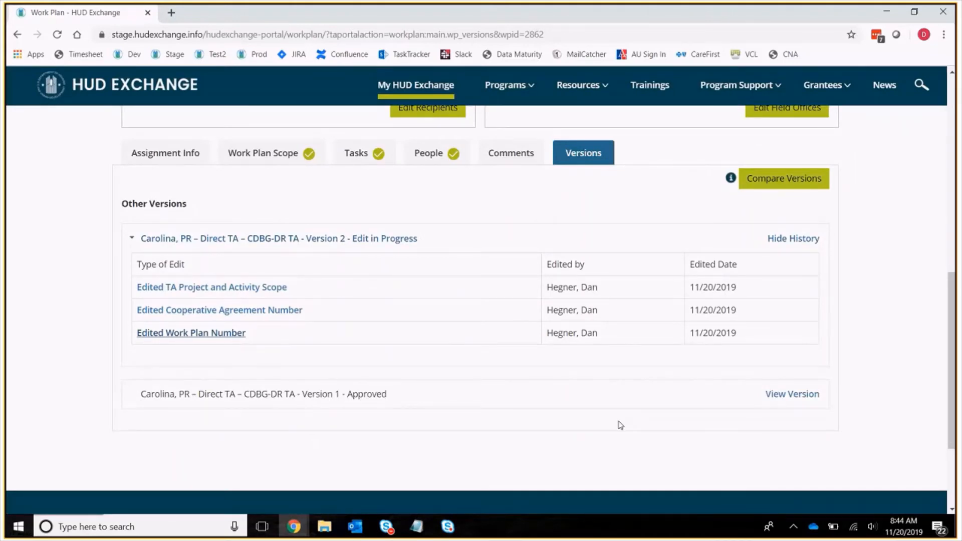
Step: Open the version comparison and examine the differences between Version 1 – Approved and Version 2 – Edit in Progress
{"action": "right_click", "coordinate": [764, 176]}
{"action": "key", "text": "Escape"}
{"action": "left_click", "coordinate": [762, 184]}
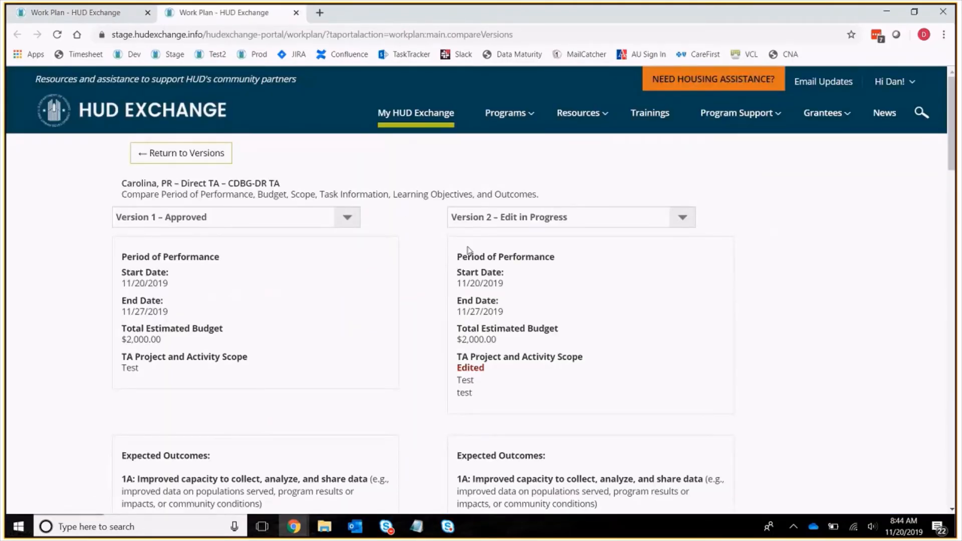
{"action": "scroll", "coordinate": [469, 251], "scroll_direction": "down", "scroll_amount": 7}
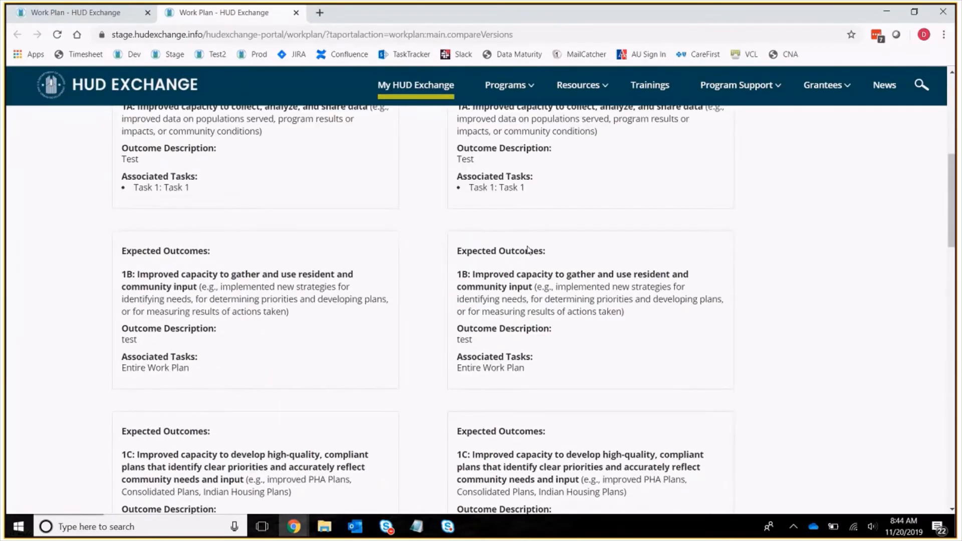
{"action": "scroll", "coordinate": [556, 257], "scroll_direction": "down", "scroll_amount": 10}
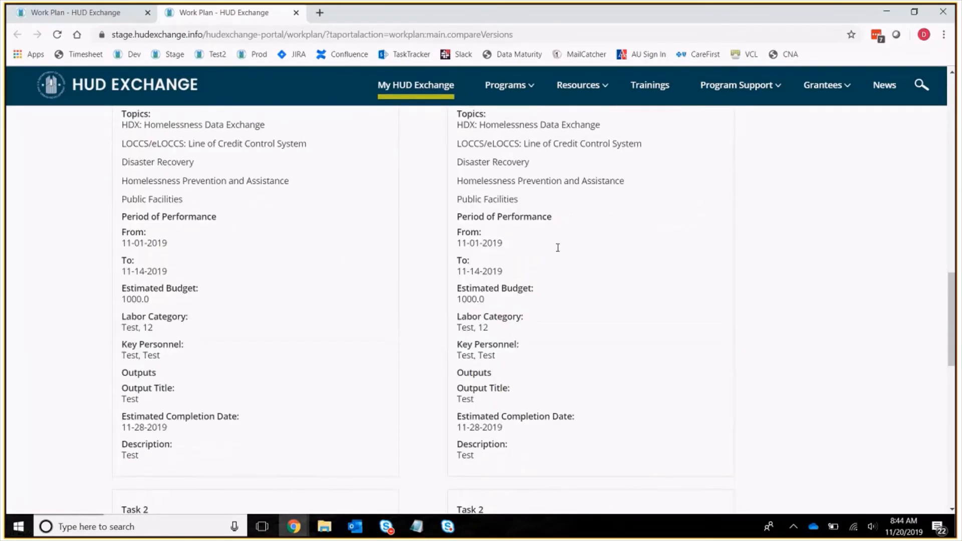
{"action": "scroll", "coordinate": [551, 260], "scroll_direction": "up", "scroll_amount": 12}
{"action": "scroll", "coordinate": [550, 260], "scroll_direction": "up", "scroll_amount": 6}
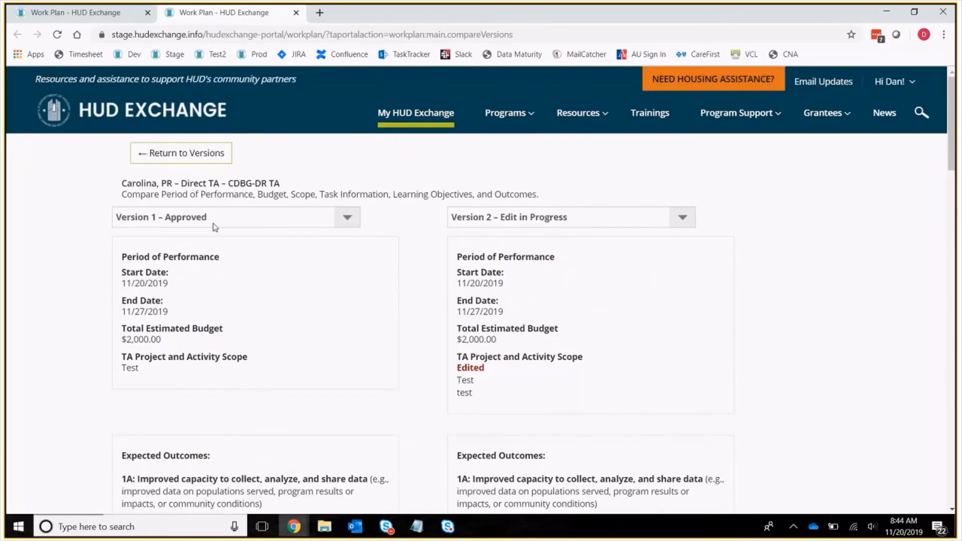
Step: Check which versions can be chosen on each side of the comparison and close the comparison page
{"action": "left_click", "coordinate": [591, 217]}
{"action": "left_click", "coordinate": [281, 224]}
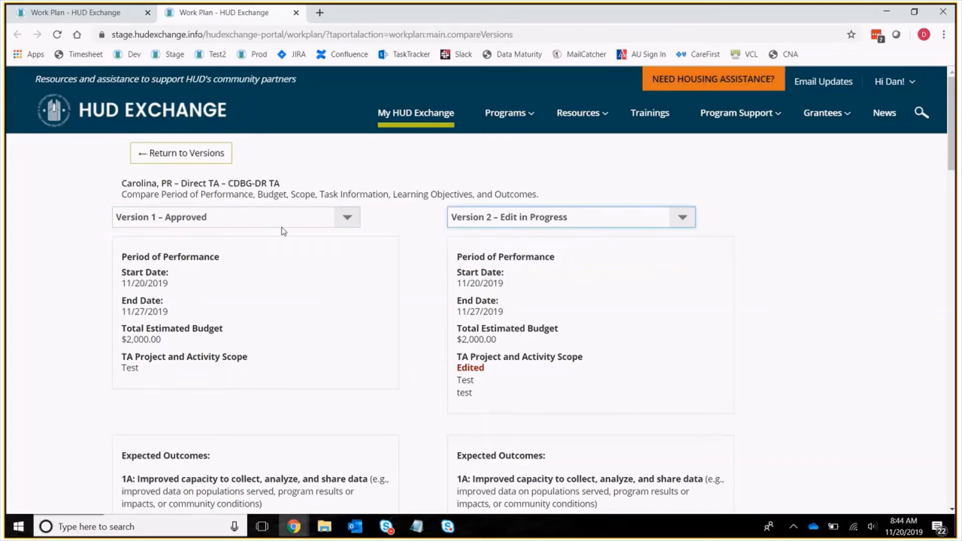
{"action": "left_click", "coordinate": [281, 220]}
{"action": "left_click", "coordinate": [523, 217]}
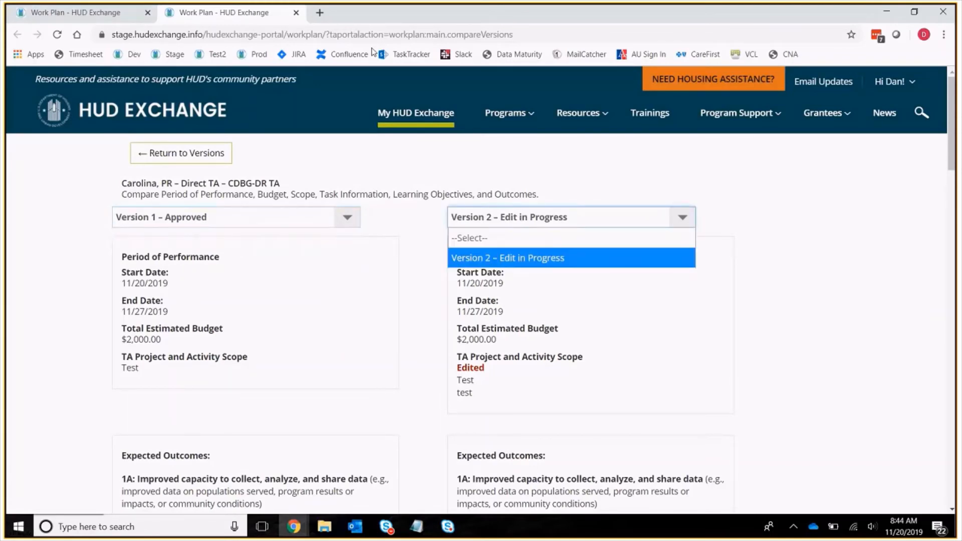
{"action": "left_click", "coordinate": [297, 13]}
{"action": "left_click", "coordinate": [296, 13]}
Step: Open the work plan's comments and examine the system-generated entry about the work plan edits
{"action": "scroll", "coordinate": [669, 303], "scroll_direction": "up", "scroll_amount": 3}
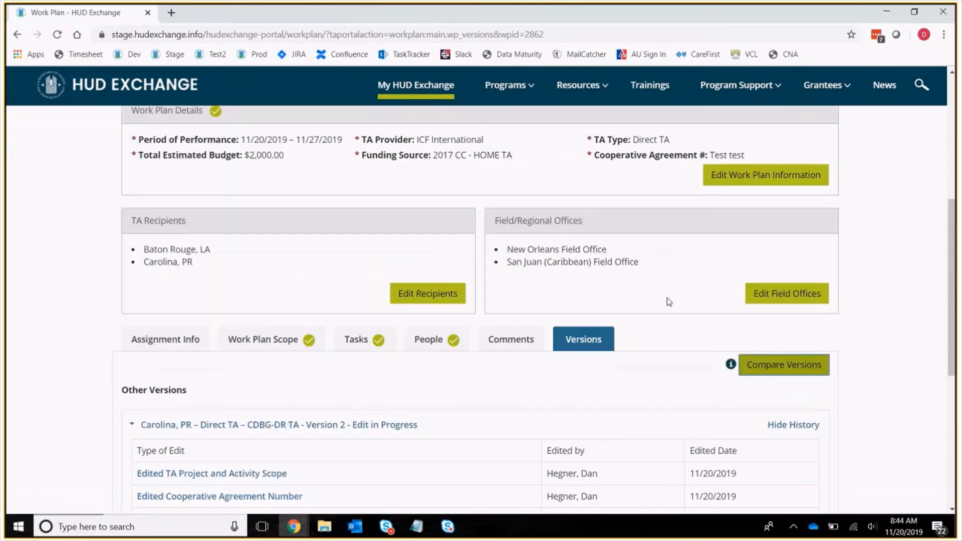
{"action": "left_click", "coordinate": [532, 344]}
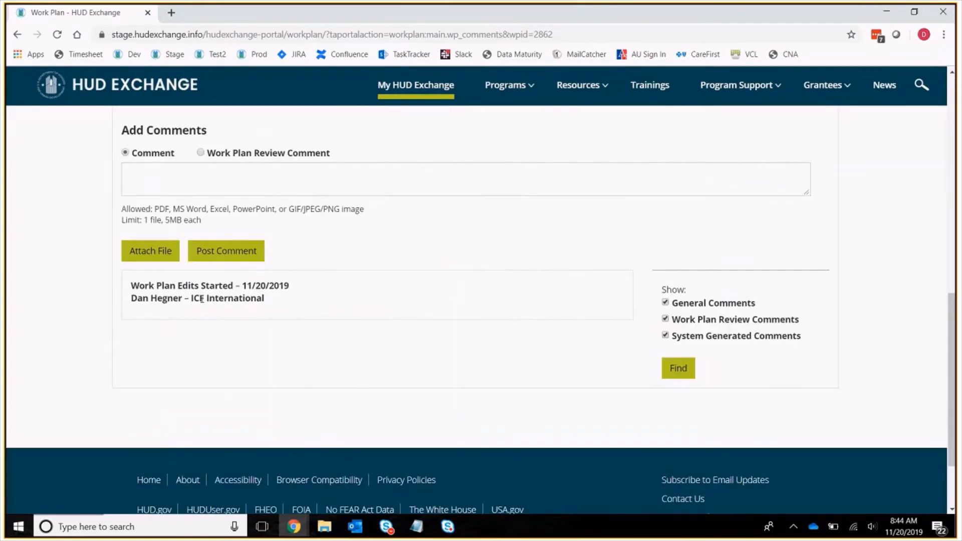
{"action": "left_click_drag", "start_coordinate": [271, 299], "coordinate": [123, 290]}
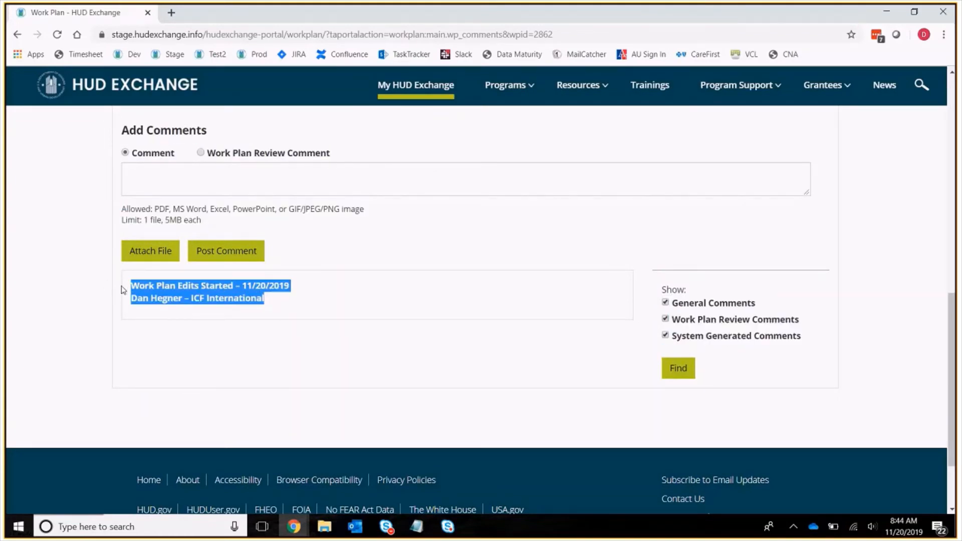
{"action": "left_click", "coordinate": [279, 298]}
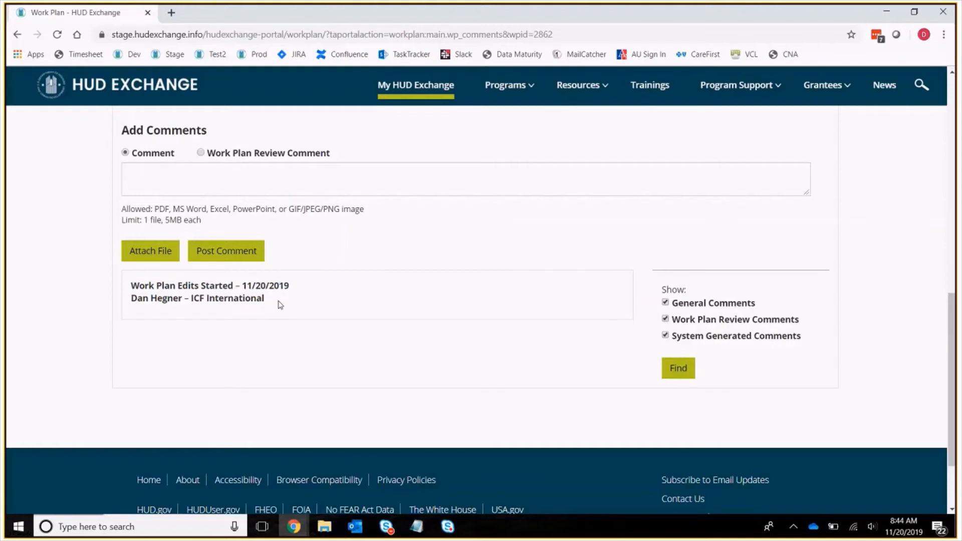
{"action": "left_click_drag", "start_coordinate": [279, 304], "coordinate": [129, 283]}
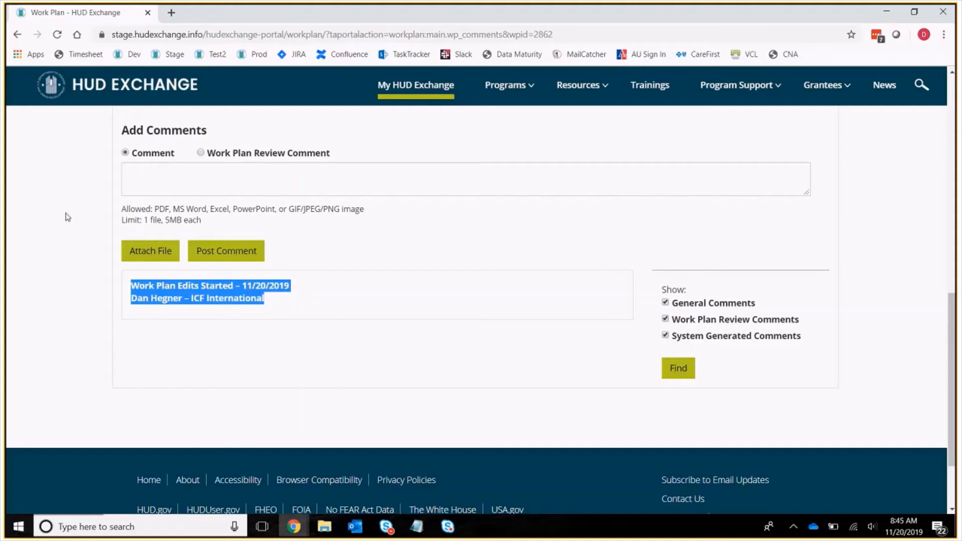
Step: Post the general comment "Test" on the work plan without attaching a file
{"action": "left_click", "coordinate": [272, 181]}
{"action": "type", "text": "Test"}
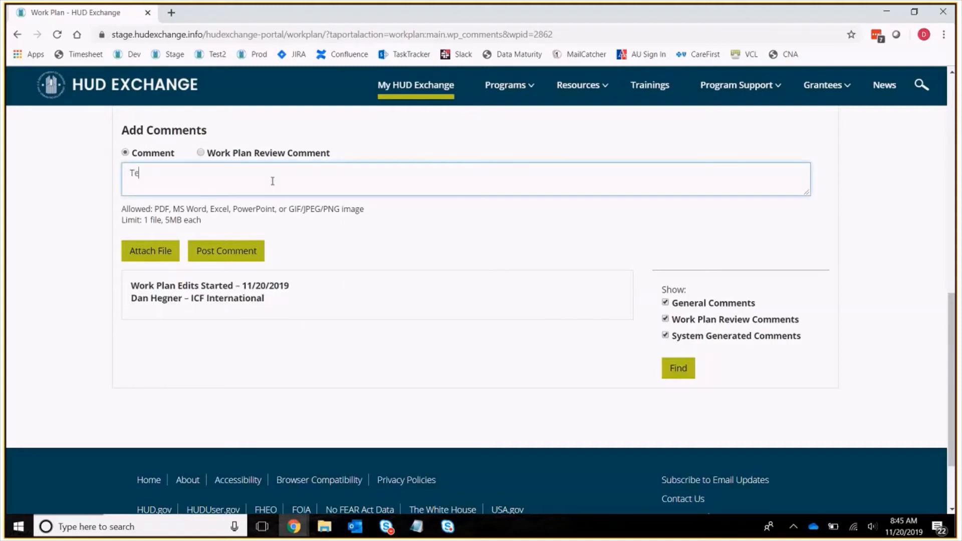
{"action": "left_click", "coordinate": [160, 251]}
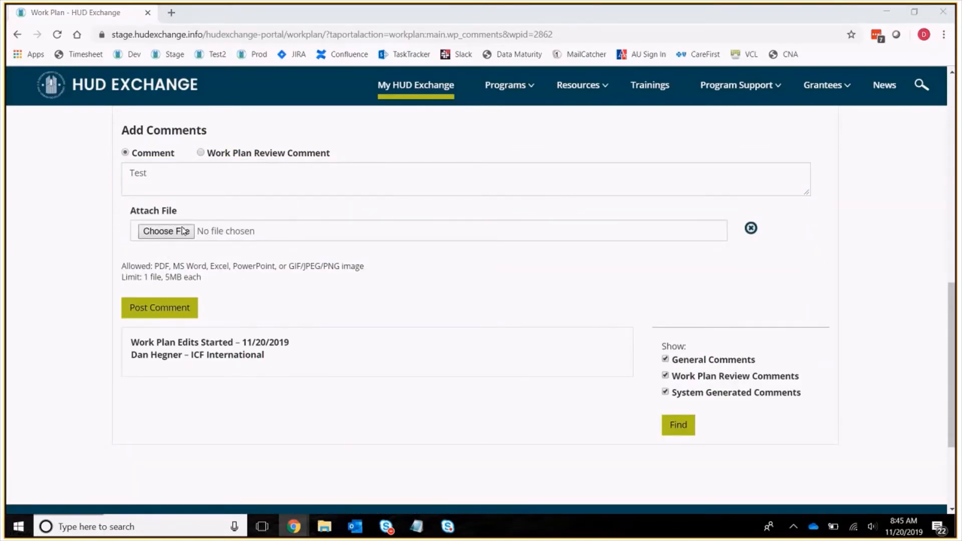
{"action": "left_click", "coordinate": [166, 231]}
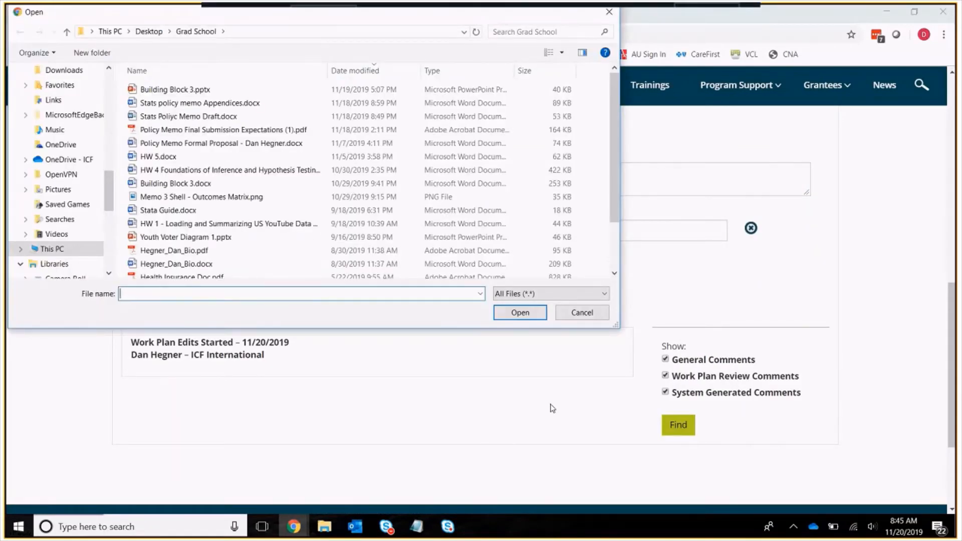
{"action": "key", "text": "Escape"}
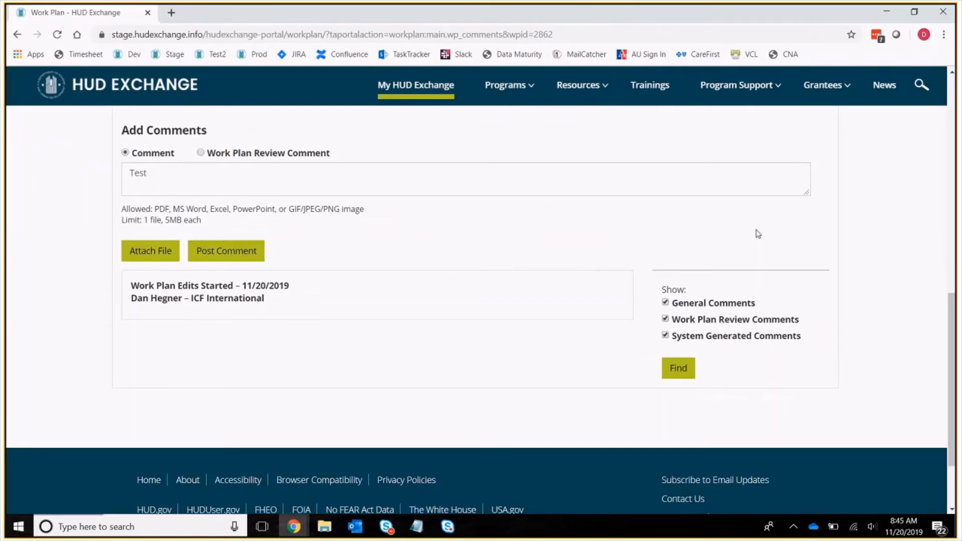
{"action": "left_click", "coordinate": [237, 250]}
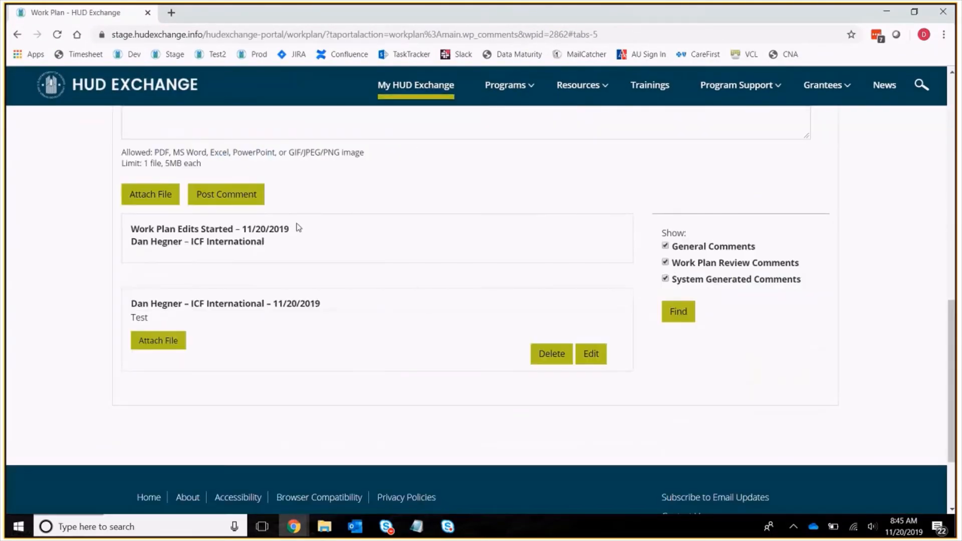
Step: Switch the comment type to Work Plan Review Comment and examine its recommendation options
{"action": "left_click_drag", "start_coordinate": [298, 170], "coordinate": [130, 160]}
{"action": "scroll", "coordinate": [581, 170], "scroll_direction": "up", "scroll_amount": 3}
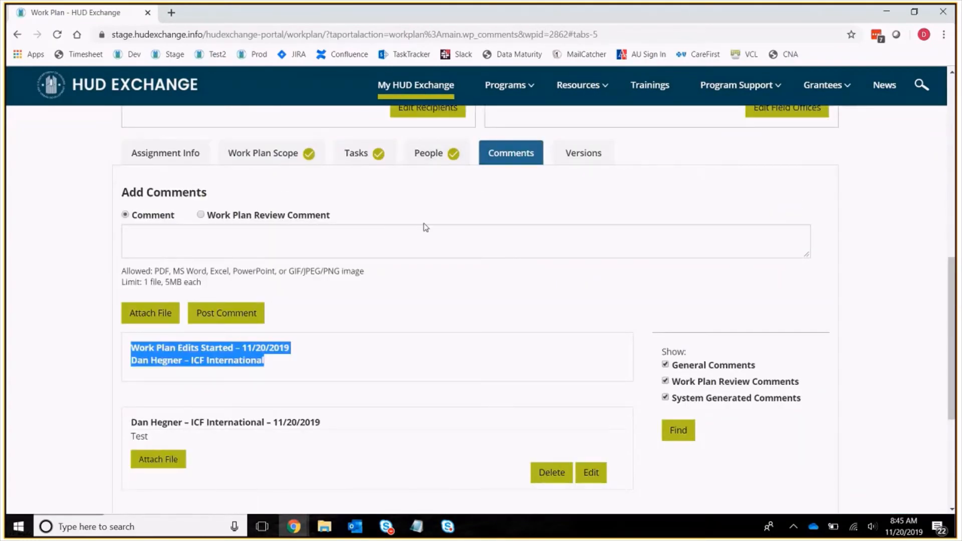
{"action": "left_click", "coordinate": [392, 239]}
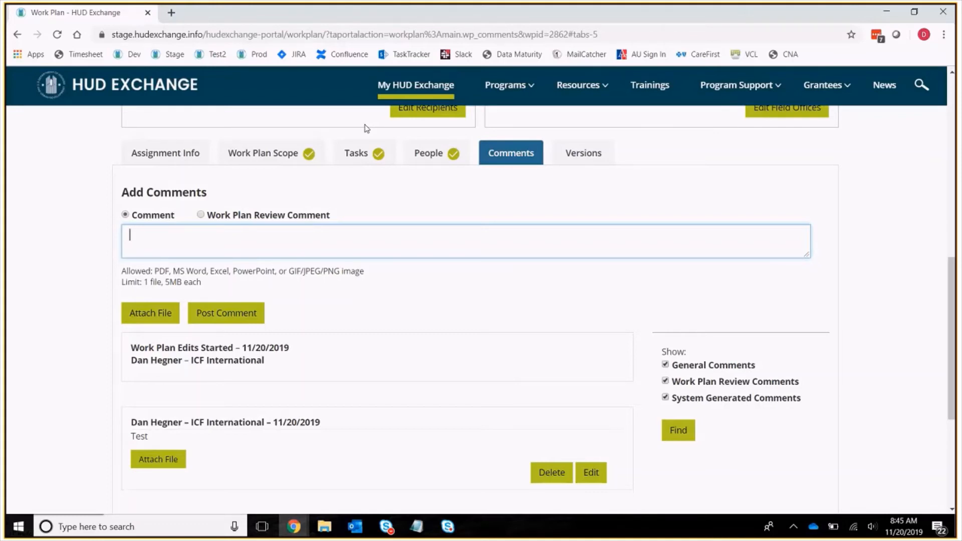
{"action": "left_click", "coordinate": [286, 221]}
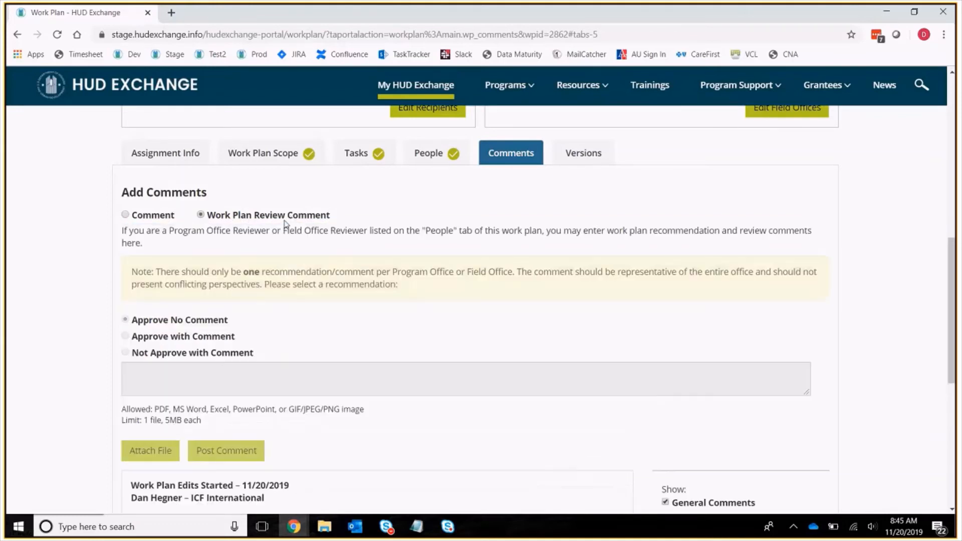
{"action": "scroll", "coordinate": [281, 215], "scroll_direction": "down", "scroll_amount": 2}
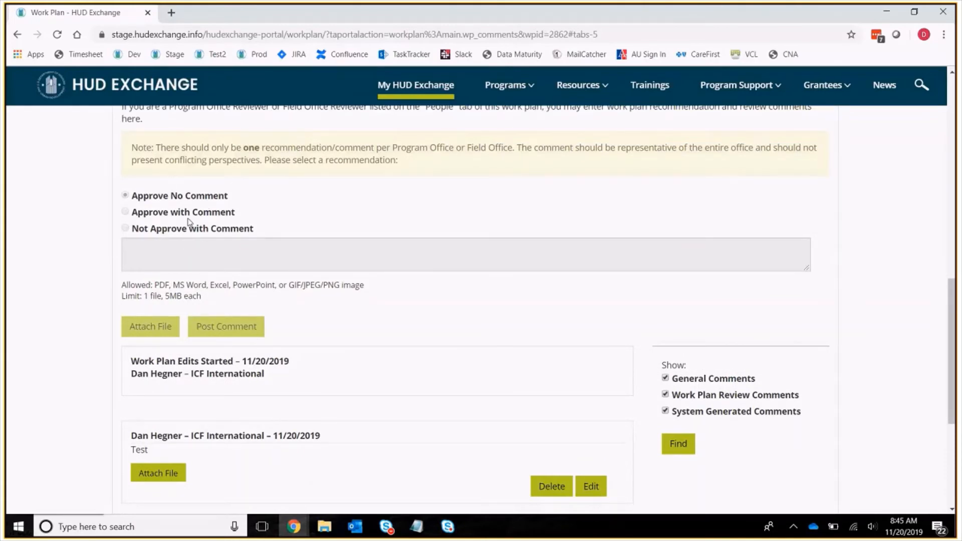
{"action": "scroll", "coordinate": [189, 222], "scroll_direction": "up", "scroll_amount": 1}
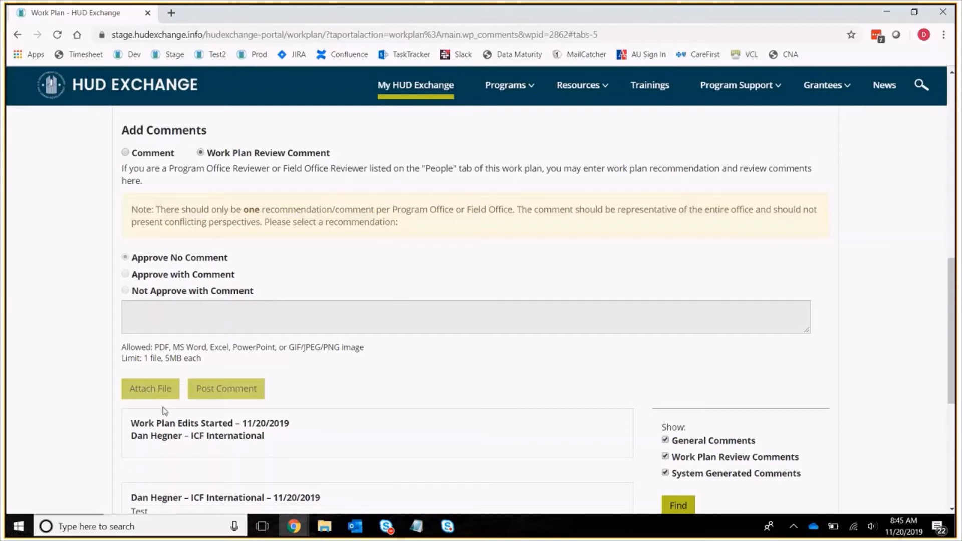
Step: Change the work plan's status to Submit Work Plan Edits, choose Modification as the edit type and continue to the second step
{"action": "scroll", "coordinate": [390, 210], "scroll_direction": "up", "scroll_amount": 3}
{"action": "scroll", "coordinate": [389, 209], "scroll_direction": "up", "scroll_amount": 6}
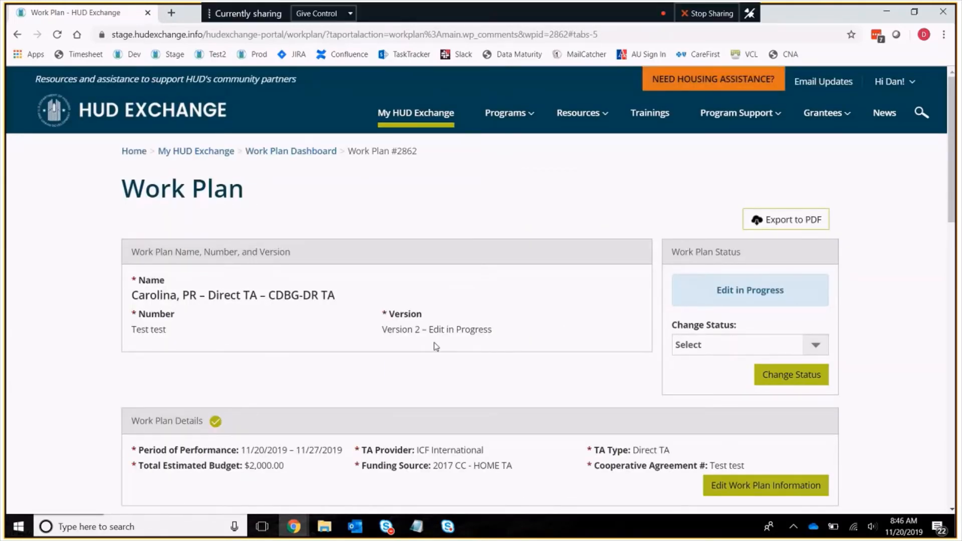
{"action": "left_click", "coordinate": [727, 349]}
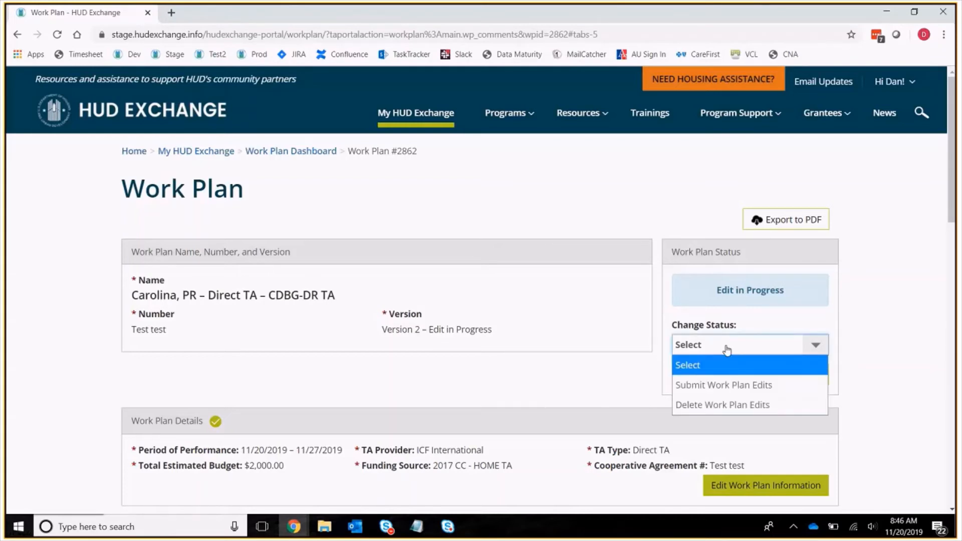
{"action": "left_click", "coordinate": [743, 385]}
{"action": "left_click", "coordinate": [787, 386]}
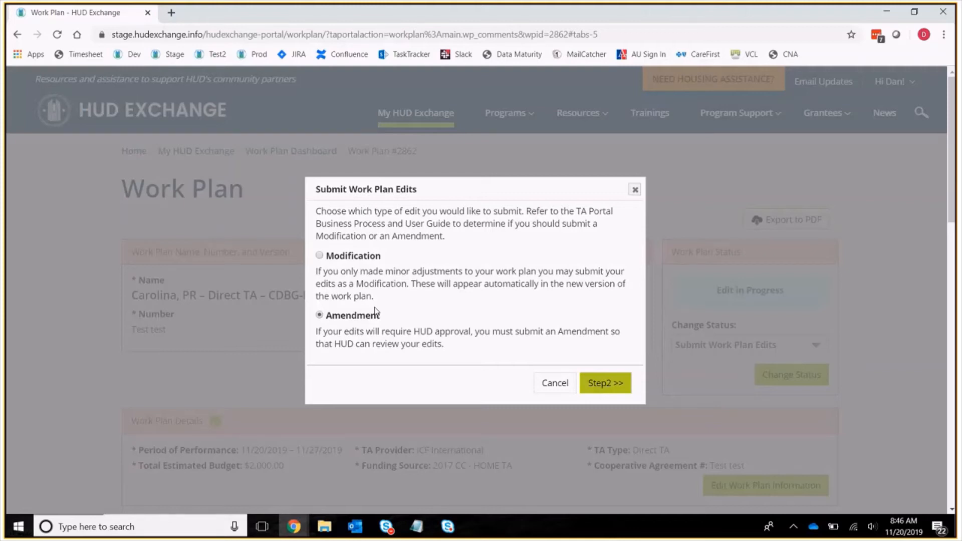
{"action": "left_click", "coordinate": [351, 257]}
{"action": "left_click", "coordinate": [341, 317]}
{"action": "left_click", "coordinate": [346, 256]}
{"action": "left_click", "coordinate": [621, 385]}
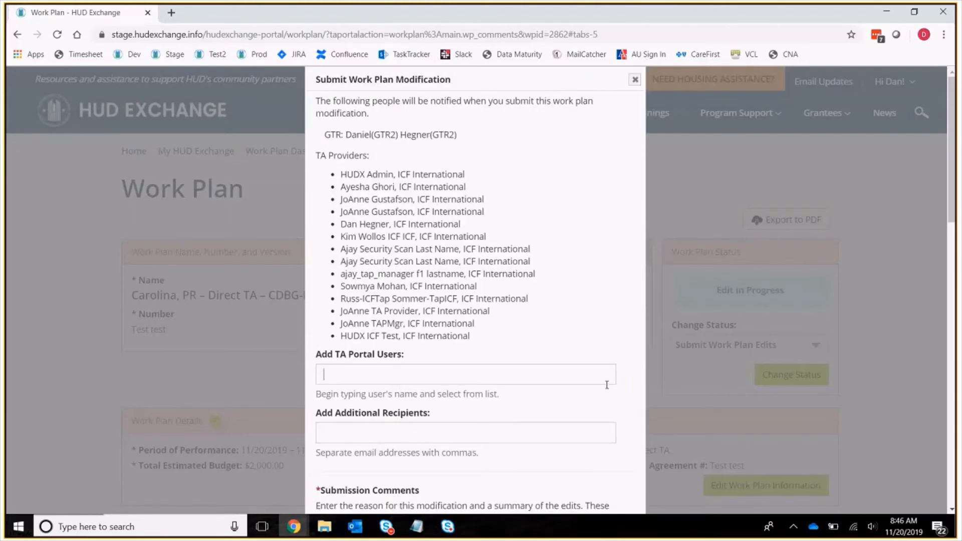
Step: Certify the budget statement, enter "Test" as the submission comment and submit the work plan modification
{"action": "scroll", "coordinate": [575, 218], "scroll_direction": "down", "scroll_amount": 1}
{"action": "scroll", "coordinate": [575, 218], "scroll_direction": "down", "scroll_amount": 6}
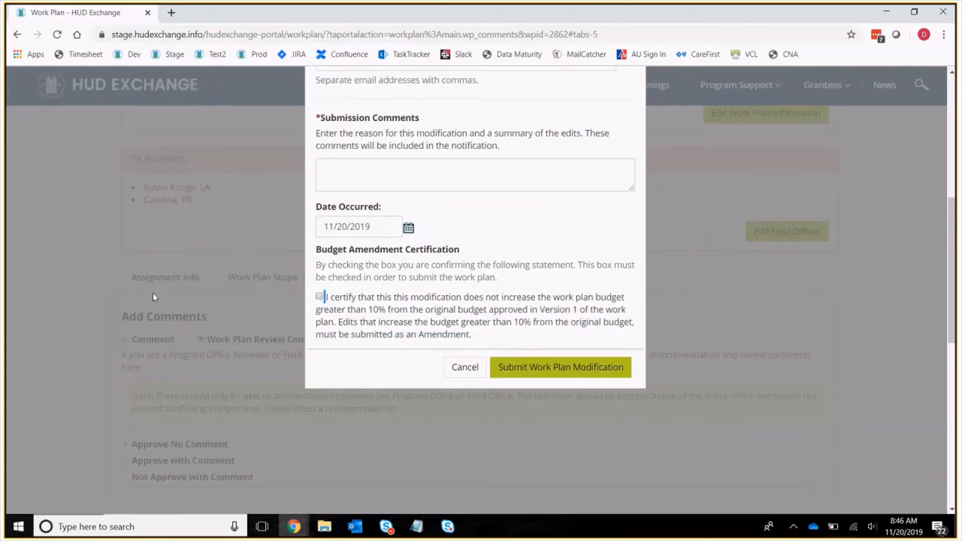
{"action": "left_click", "coordinate": [319, 296]}
{"action": "left_click", "coordinate": [536, 368]}
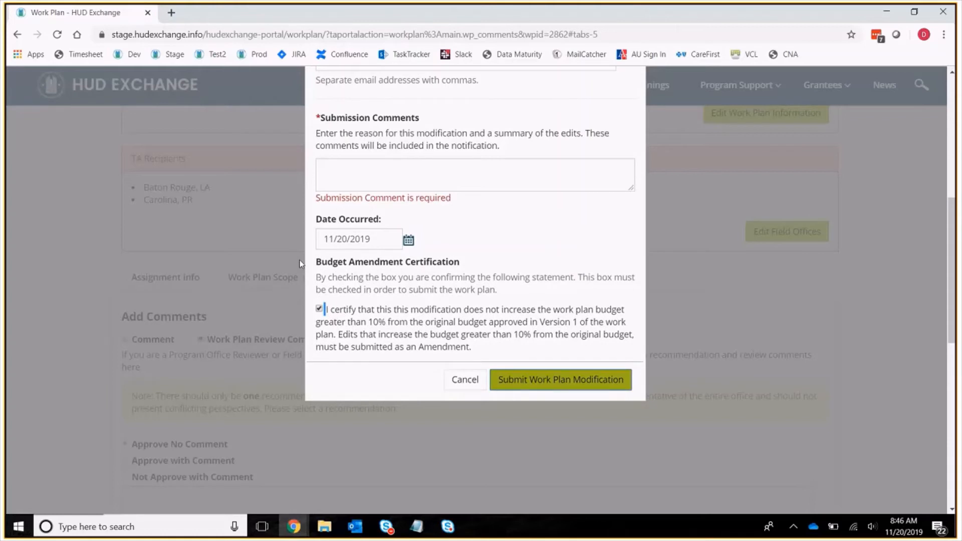
{"action": "left_click", "coordinate": [431, 168]}
{"action": "type", "text": "Test"}
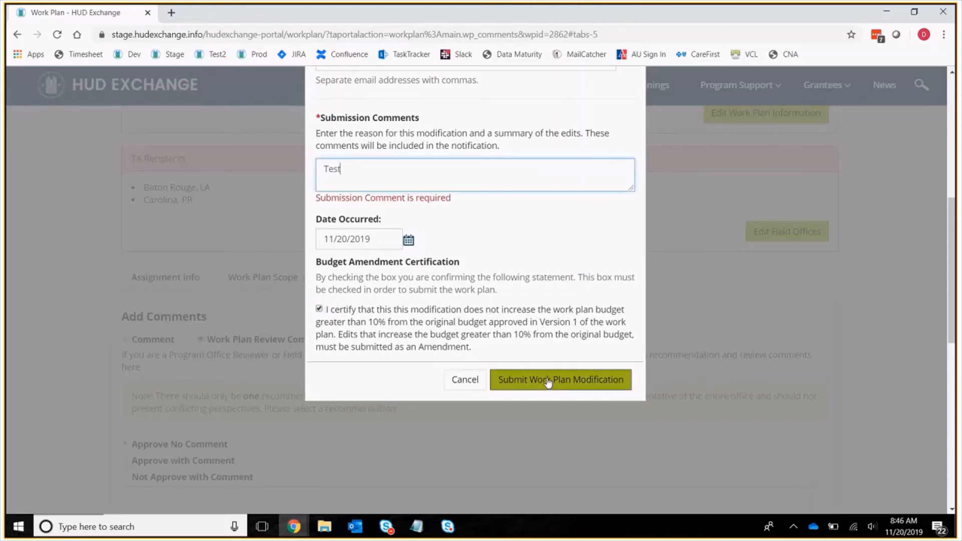
{"action": "left_click", "coordinate": [549, 382]}
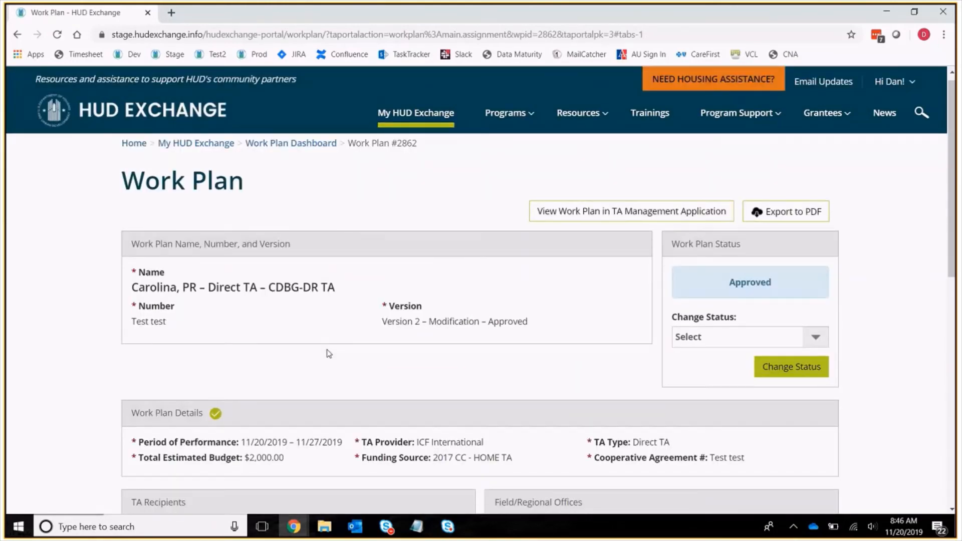
Step: Open the approved work plan in the TA Management application in a separate browser tab and look over its page
{"action": "scroll", "coordinate": [326, 354], "scroll_direction": "up", "scroll_amount": 2}
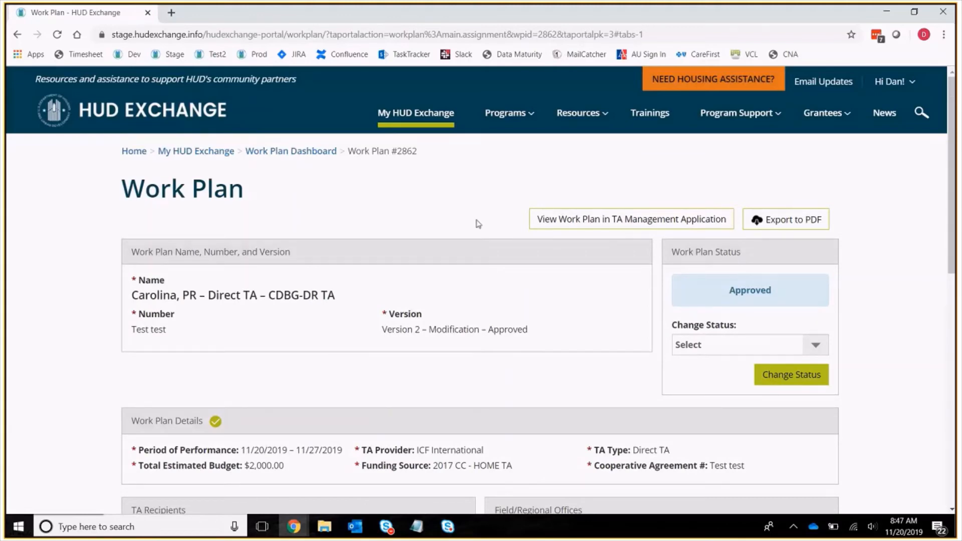
{"action": "scroll", "coordinate": [360, 296], "scroll_direction": "down", "scroll_amount": 4}
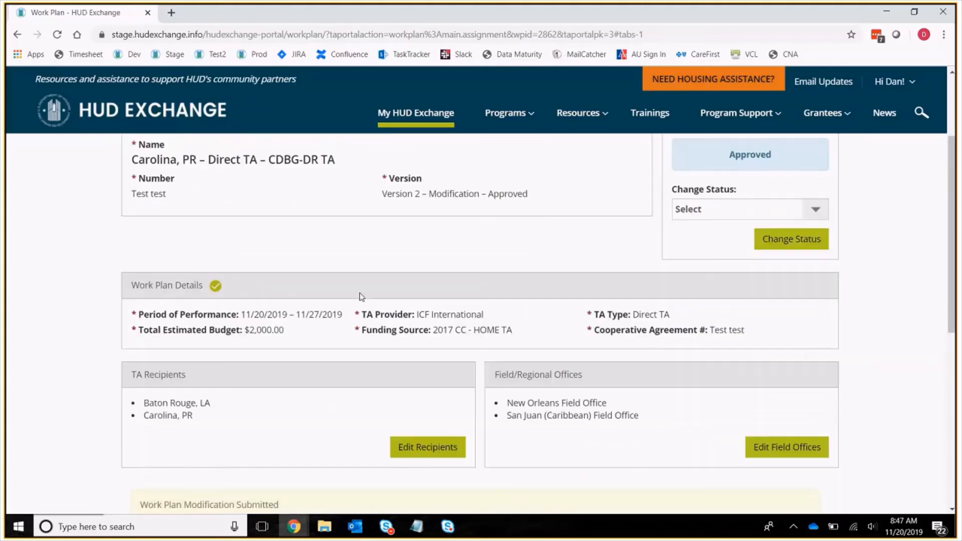
{"action": "scroll", "coordinate": [362, 285], "scroll_direction": "up", "scroll_amount": 4}
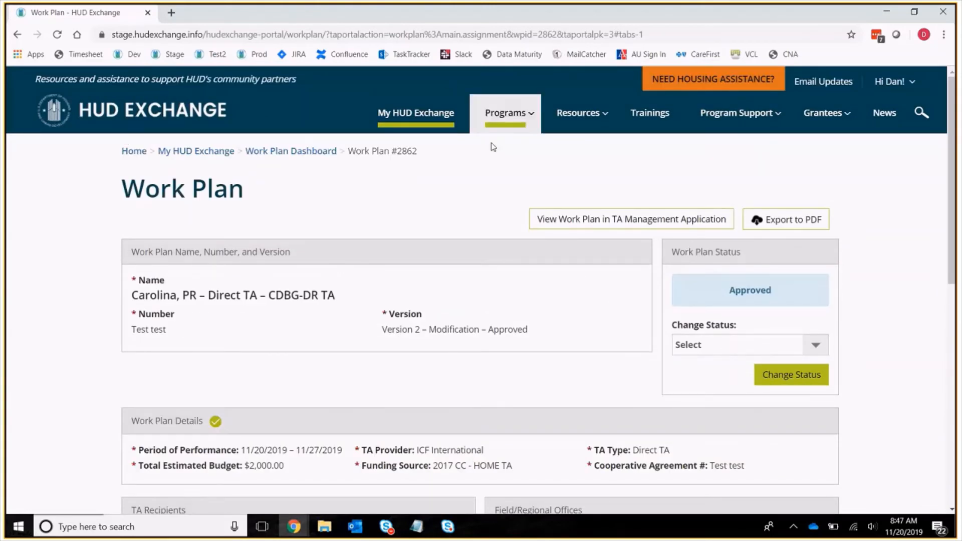
{"action": "right_click", "coordinate": [551, 219]}
{"action": "left_click", "coordinate": [576, 223]}
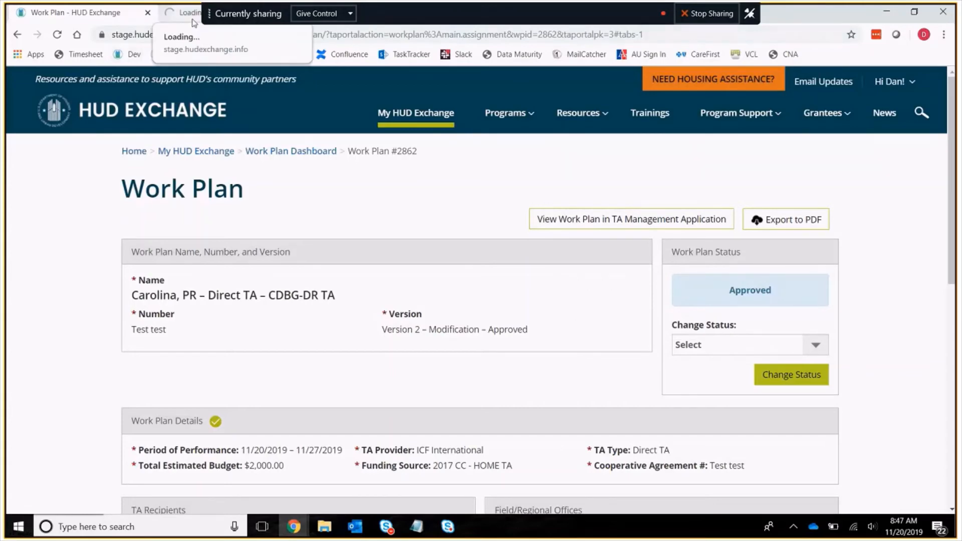
{"action": "left_click", "coordinate": [176, 19]}
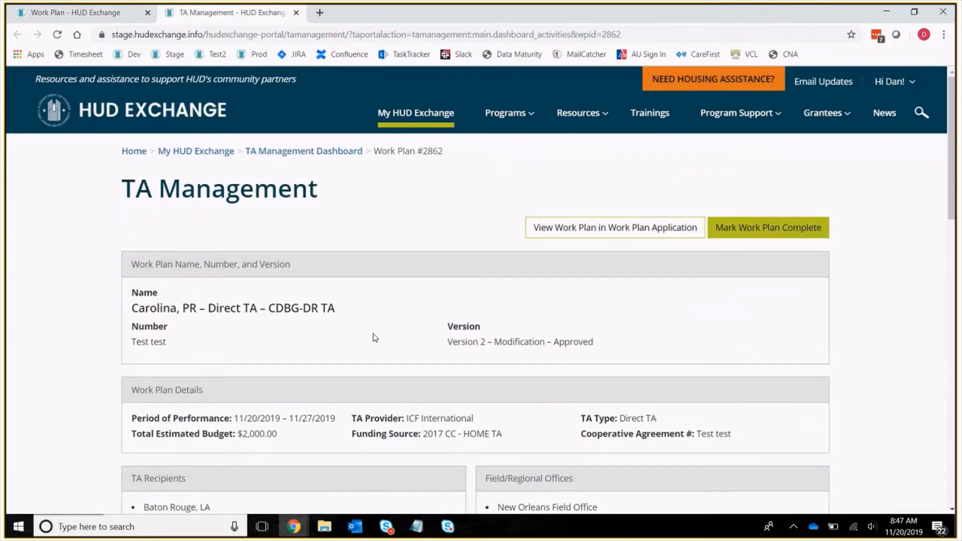
{"action": "scroll", "coordinate": [236, 145], "scroll_direction": "down", "scroll_amount": 2}
{"action": "scroll", "coordinate": [236, 146], "scroll_direction": "up", "scroll_amount": 2}
{"action": "left_click_drag", "start_coordinate": [350, 202], "coordinate": [128, 193]}
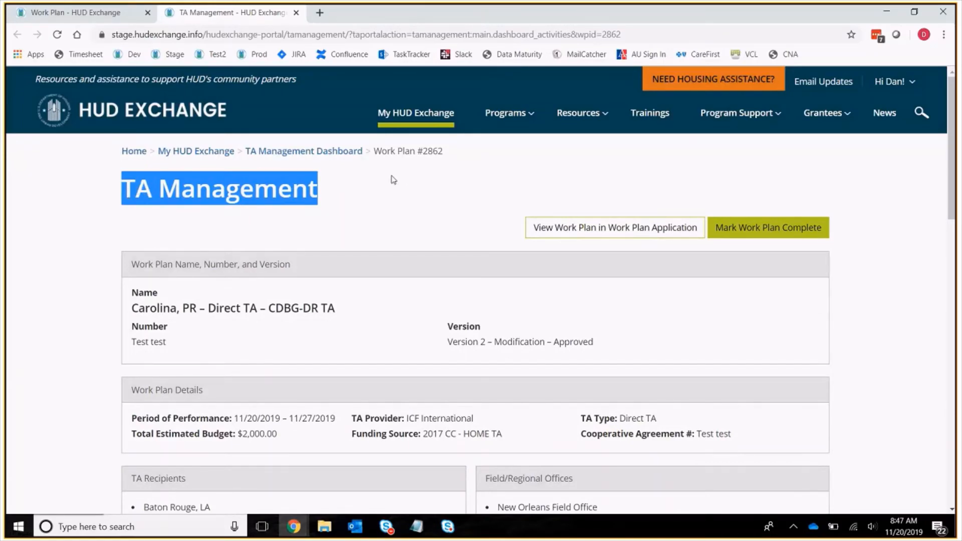
{"action": "scroll", "coordinate": [393, 180], "scroll_direction": "down", "scroll_amount": 1}
{"action": "scroll", "coordinate": [354, 203], "scroll_direction": "down", "scroll_amount": 3}
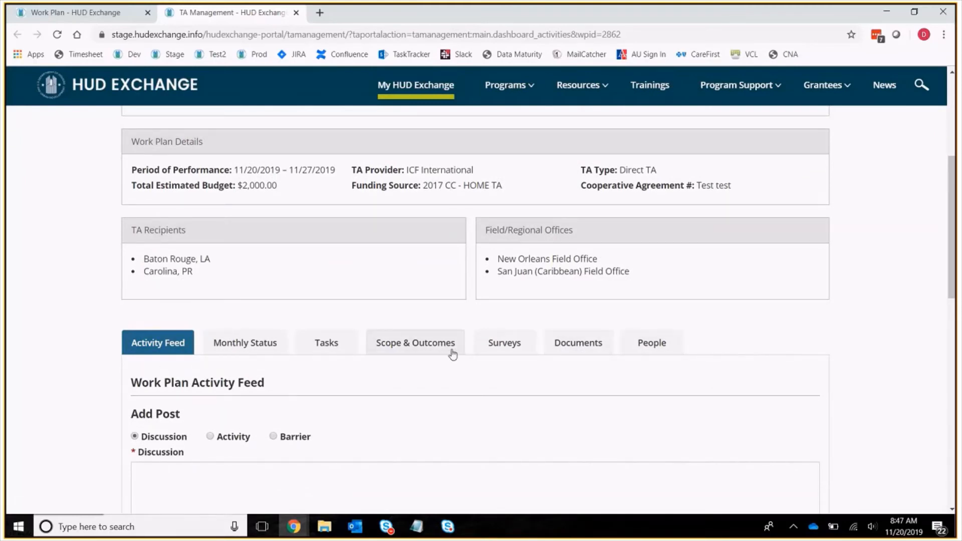
{"action": "scroll", "coordinate": [577, 330], "scroll_direction": "up", "scroll_amount": 1}
{"action": "scroll", "coordinate": [571, 325], "scroll_direction": "up", "scroll_amount": 4}
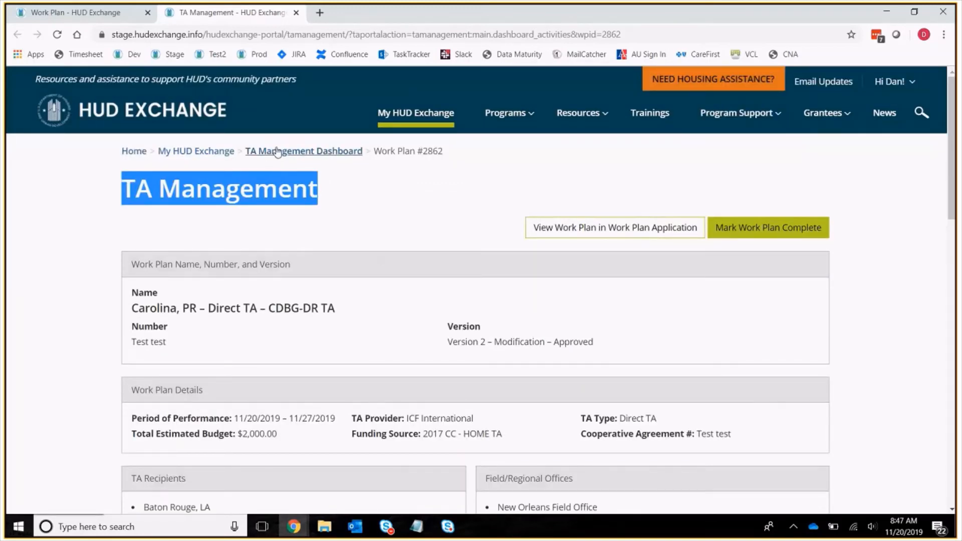
Step: Return to the work plan's browser tab and open TA Management from the Technical Assistance section of My HUD Exchange
{"action": "left_click", "coordinate": [130, 19]}
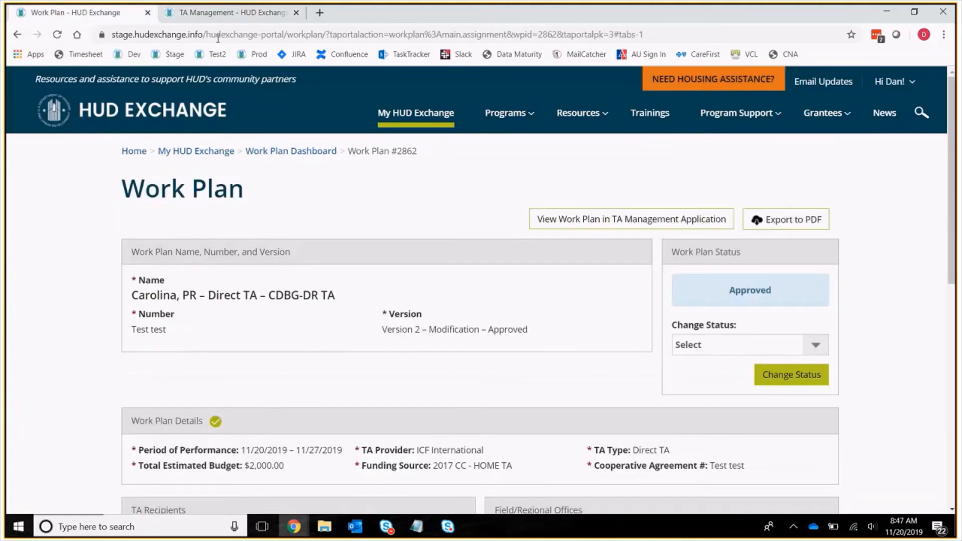
{"action": "left_click", "coordinate": [423, 126]}
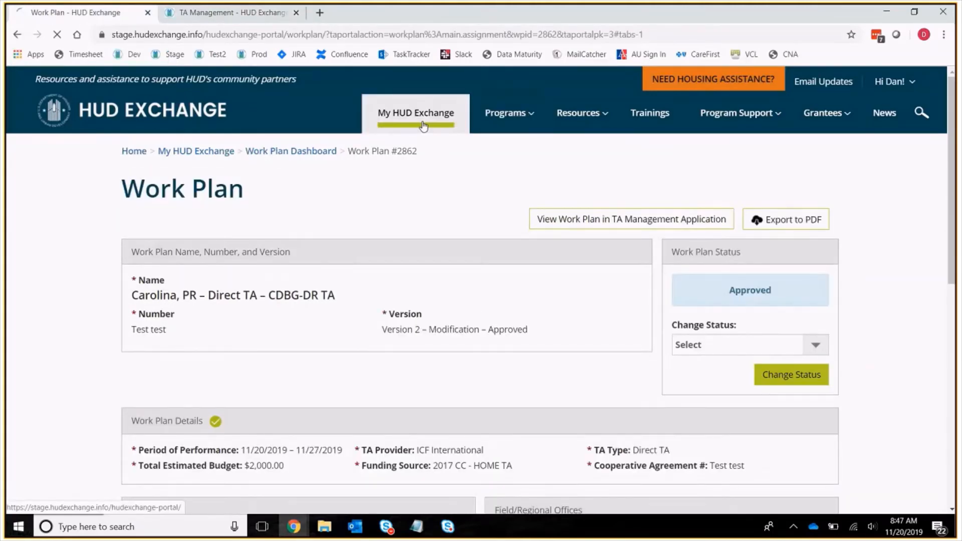
{"action": "scroll", "coordinate": [424, 126], "scroll_direction": "down", "scroll_amount": 2}
{"action": "scroll", "coordinate": [424, 126], "scroll_direction": "down", "scroll_amount": 4}
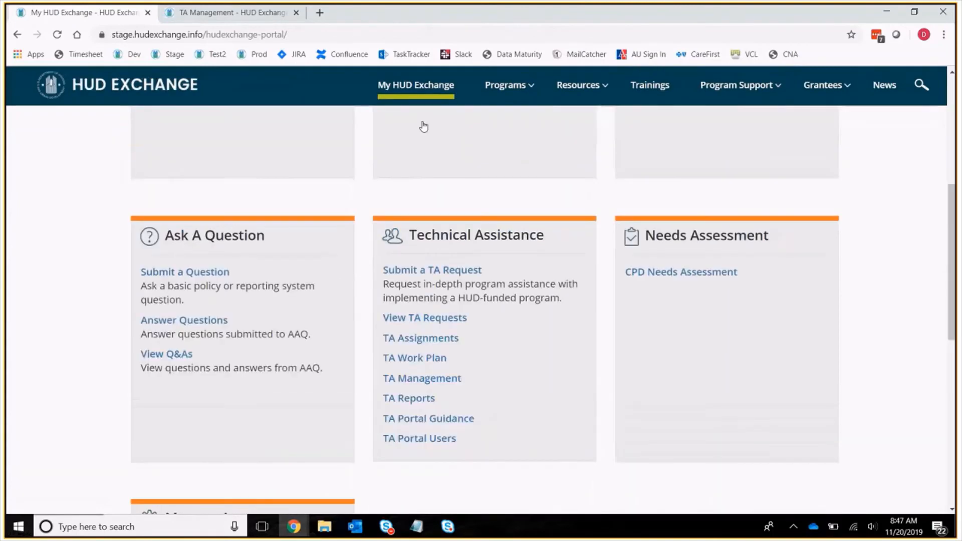
{"action": "scroll", "coordinate": [423, 124], "scroll_direction": "down", "scroll_amount": 1}
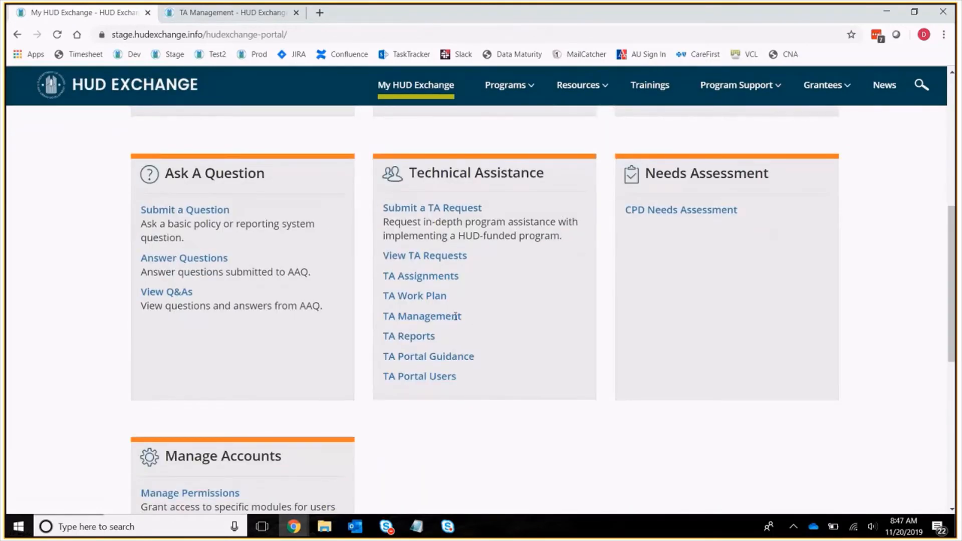
{"action": "triple_click", "coordinate": [428, 316]}
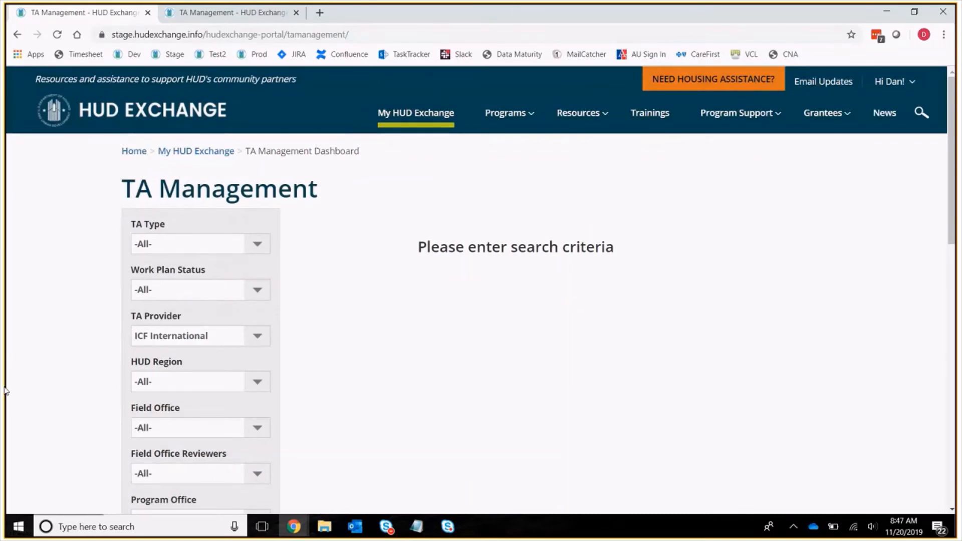
Step: Search TA Management for work plans with ICF International as TA provider, look over the list and close that browser tab
{"action": "scroll", "coordinate": [279, 268], "scroll_direction": "down", "scroll_amount": 3}
{"action": "scroll", "coordinate": [198, 264], "scroll_direction": "down", "scroll_amount": 5}
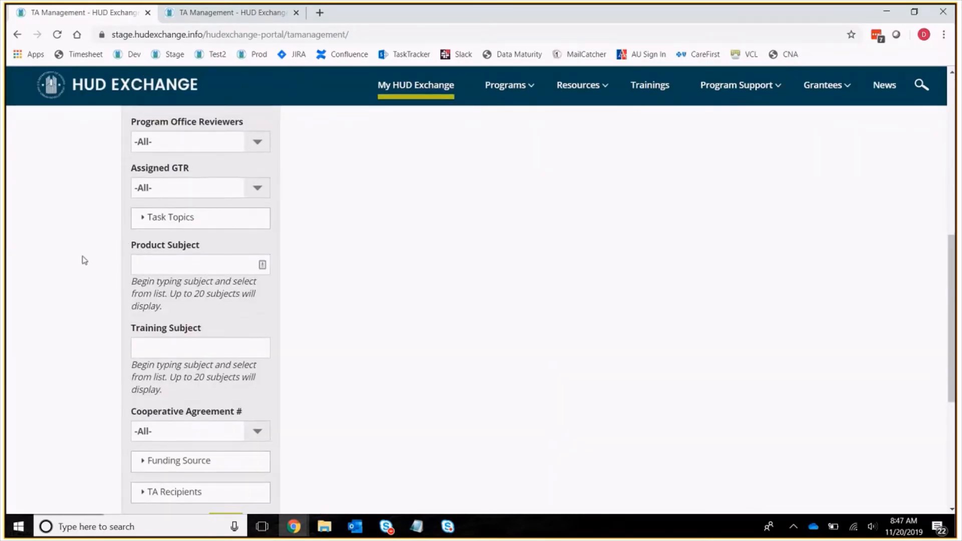
{"action": "scroll", "coordinate": [229, 350], "scroll_direction": "down", "scroll_amount": 4}
{"action": "left_click", "coordinate": [219, 332]}
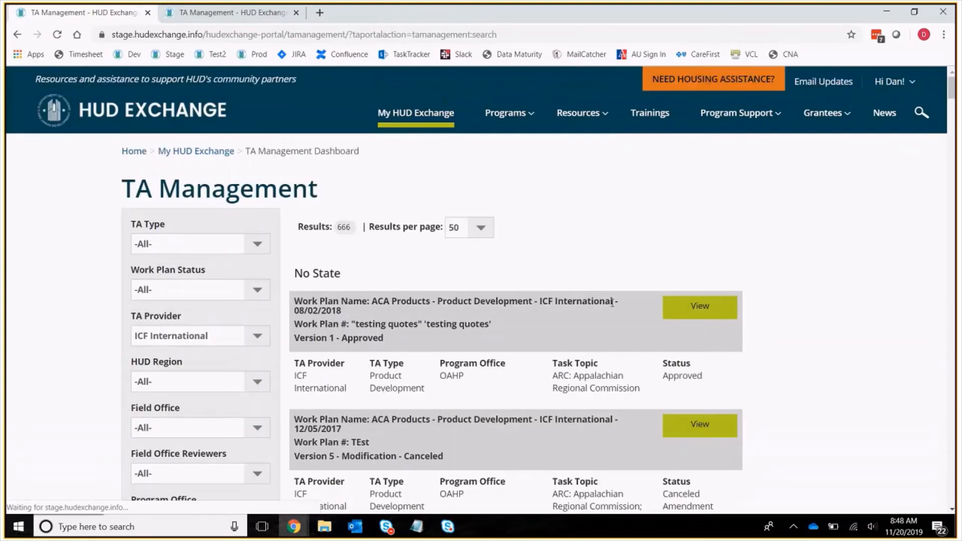
{"action": "scroll", "coordinate": [717, 281], "scroll_direction": "down", "scroll_amount": 2}
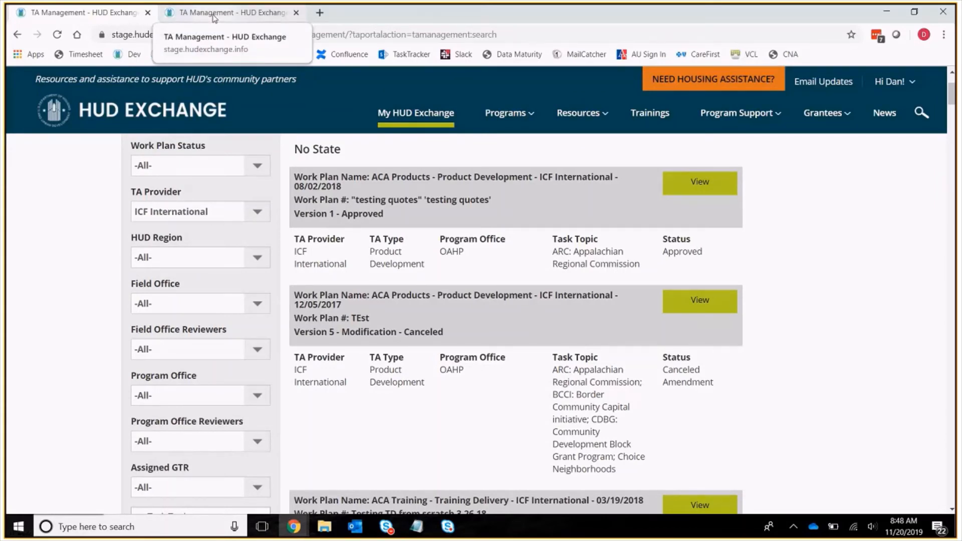
{"action": "left_click", "coordinate": [141, 15]}
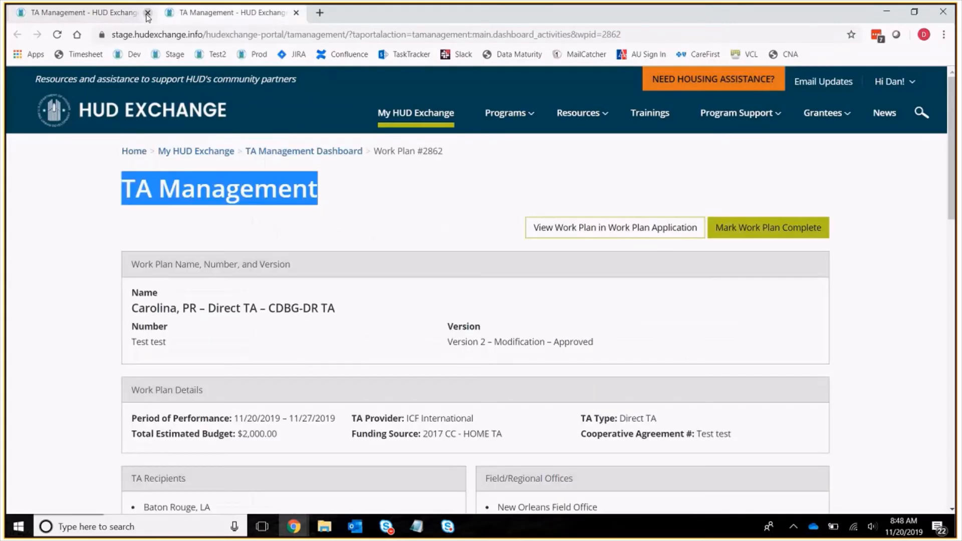
{"action": "left_click", "coordinate": [148, 13]}
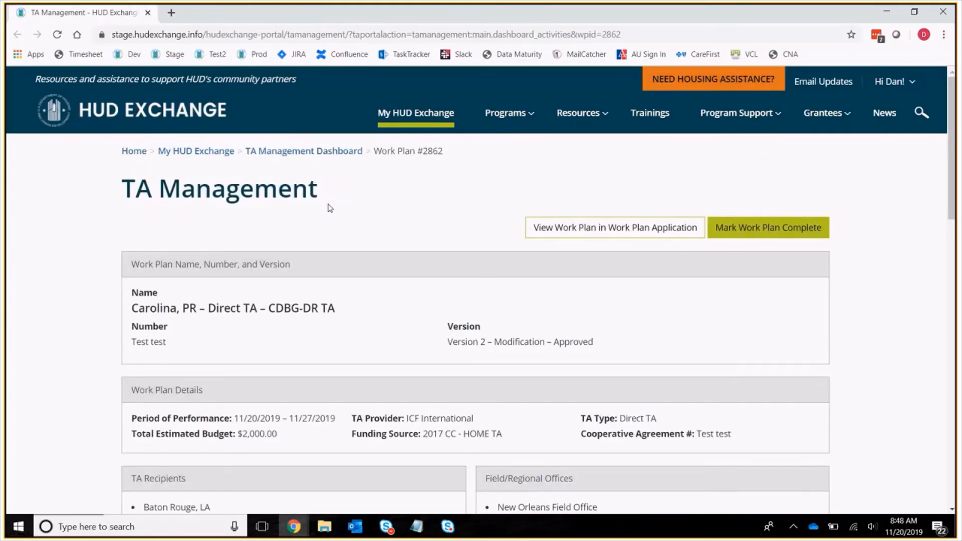
Step: Look over the work plan's activity feed, including its posting form, system-generated entries and filter options
{"action": "scroll", "coordinate": [329, 208], "scroll_direction": "down", "scroll_amount": 5}
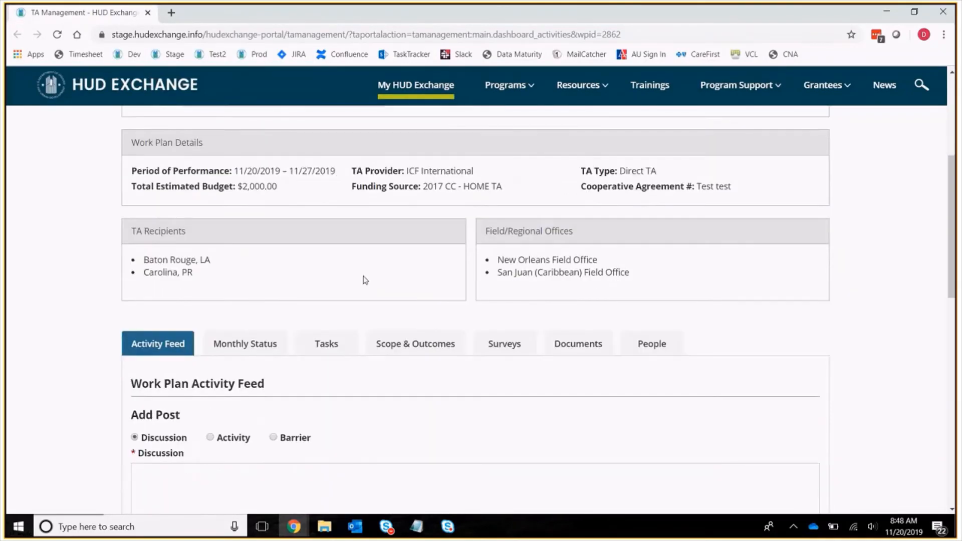
{"action": "scroll", "coordinate": [359, 178], "scroll_direction": "down", "scroll_amount": 4}
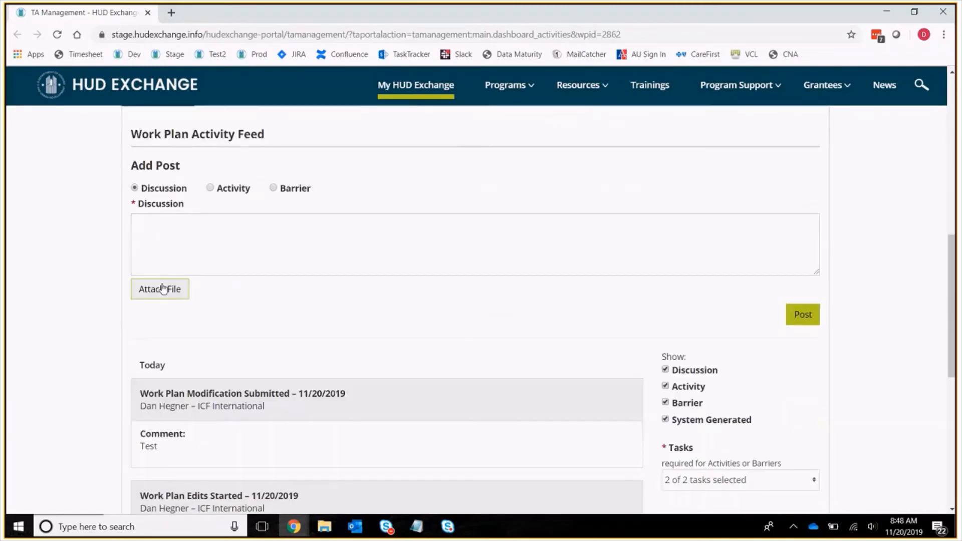
{"action": "scroll", "coordinate": [169, 285], "scroll_direction": "down", "scroll_amount": 6}
{"action": "scroll", "coordinate": [170, 279], "scroll_direction": "up", "scroll_amount": 6}
{"action": "scroll", "coordinate": [183, 268], "scroll_direction": "down", "scroll_amount": 4}
{"action": "scroll", "coordinate": [208, 434], "scroll_direction": "up", "scroll_amount": 1}
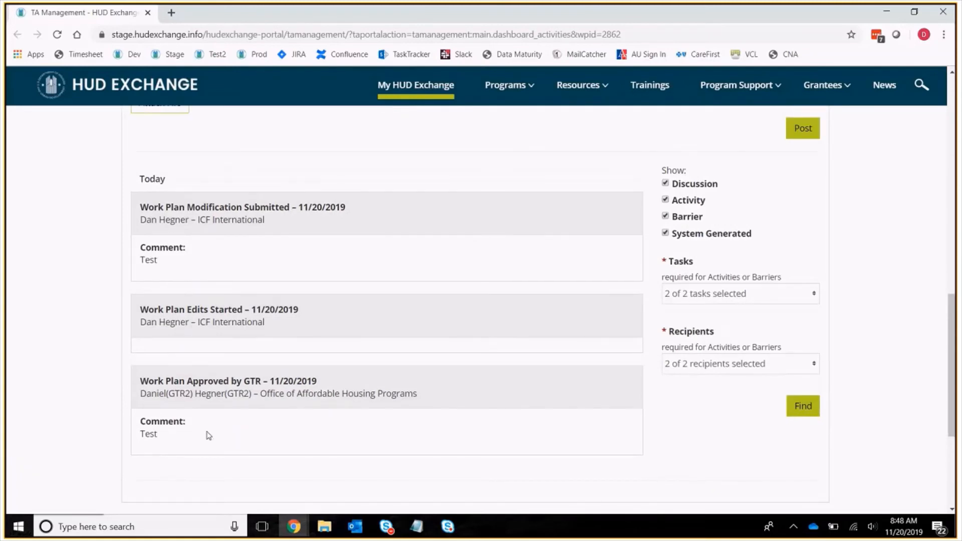
{"action": "left_click_drag", "start_coordinate": [208, 434], "coordinate": [138, 204]}
{"action": "key", "text": "super+s"}
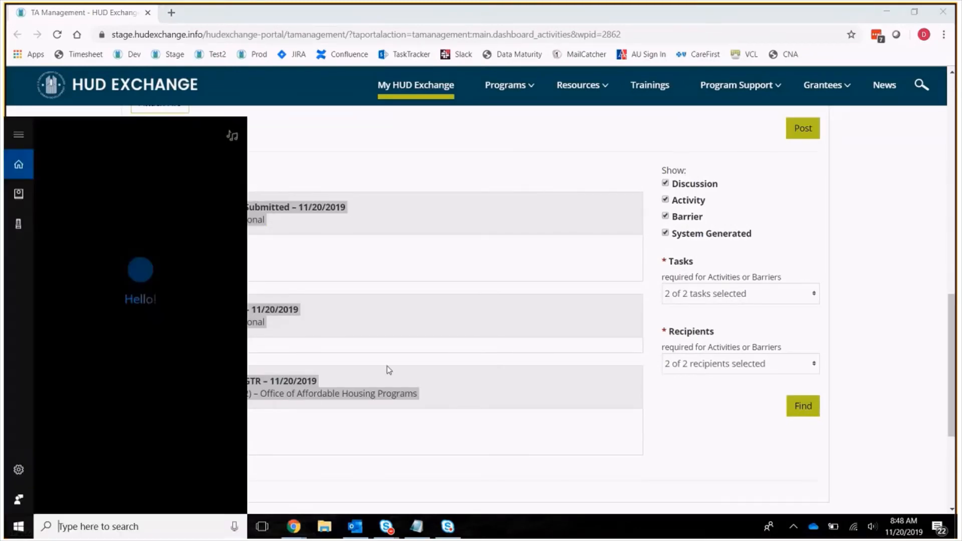
{"action": "left_click", "coordinate": [388, 370]}
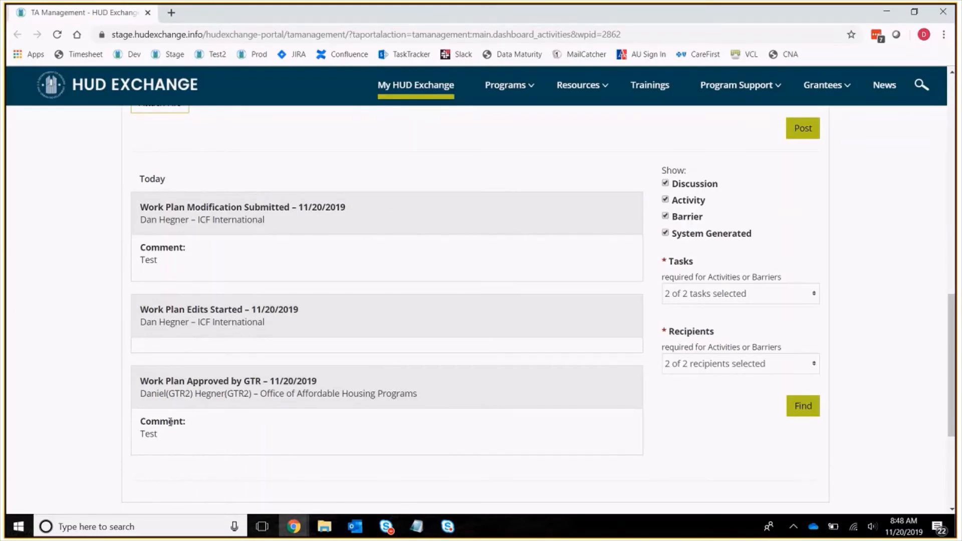
Step: Highlight the Work Plan Approved by GTR, Work Plan Modification Submitted and Work Plan Edits Started entries in turn
{"action": "left_click_drag", "start_coordinate": [168, 440], "coordinate": [136, 381]}
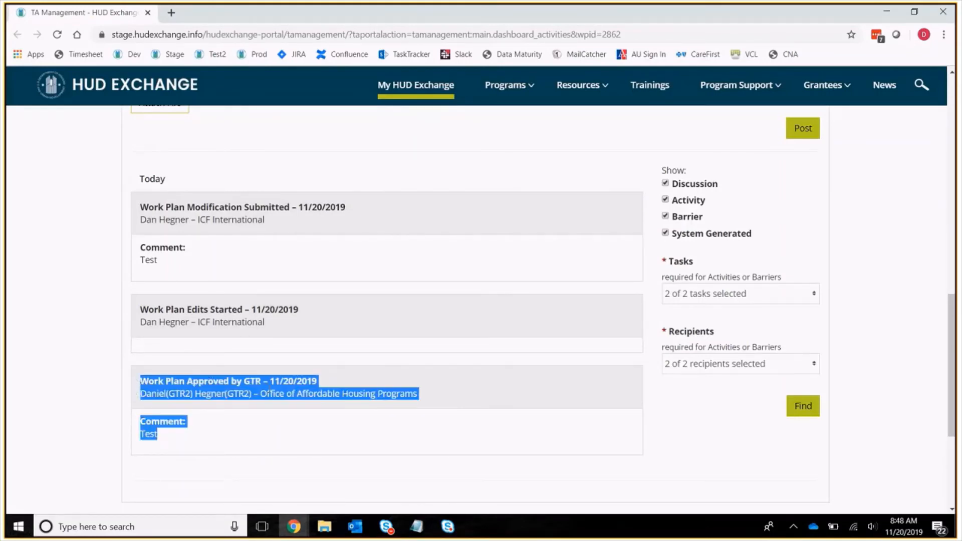
{"action": "left_click_drag", "start_coordinate": [209, 255], "coordinate": [141, 207]}
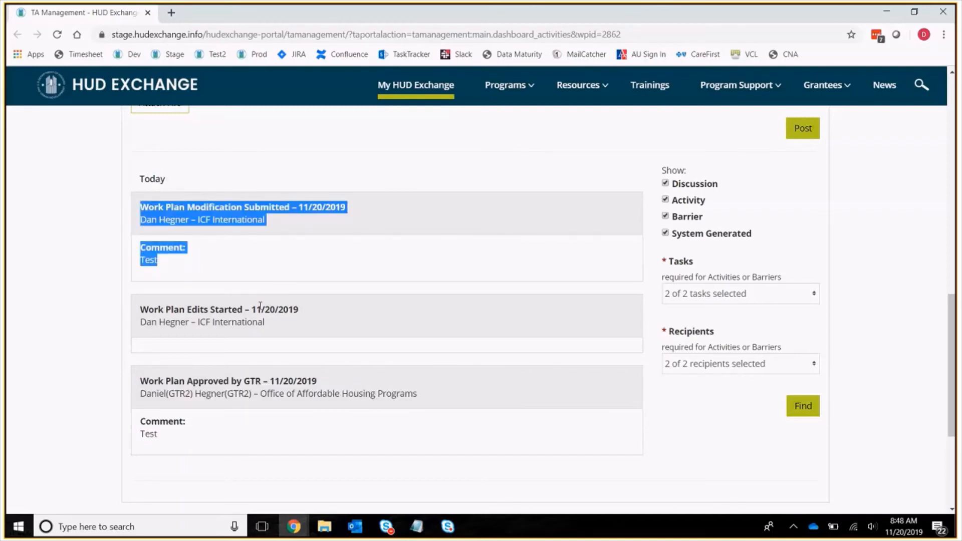
{"action": "left_click", "coordinate": [272, 336]}
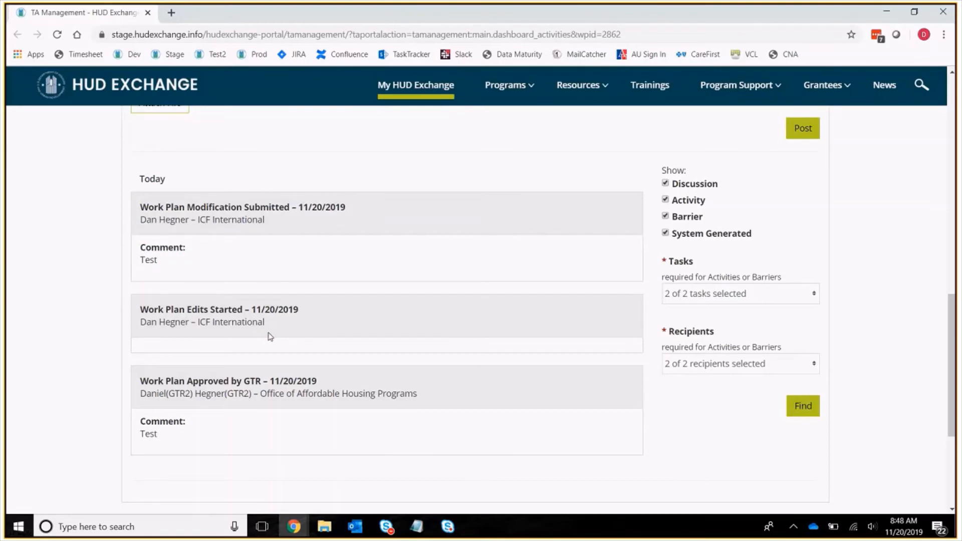
{"action": "scroll", "coordinate": [281, 336], "scroll_direction": "up", "scroll_amount": 1}
{"action": "left_click_drag", "start_coordinate": [281, 412], "coordinate": [140, 371]}
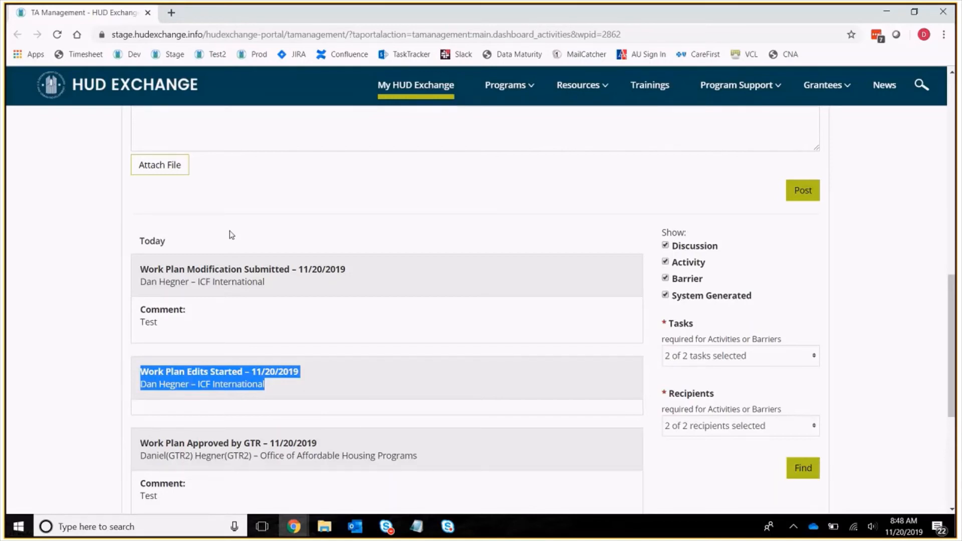
Step: Add a Discussion post reading "Test" to the work plan's activity feed
{"action": "scroll", "coordinate": [249, 421], "scroll_direction": "up", "scroll_amount": 1}
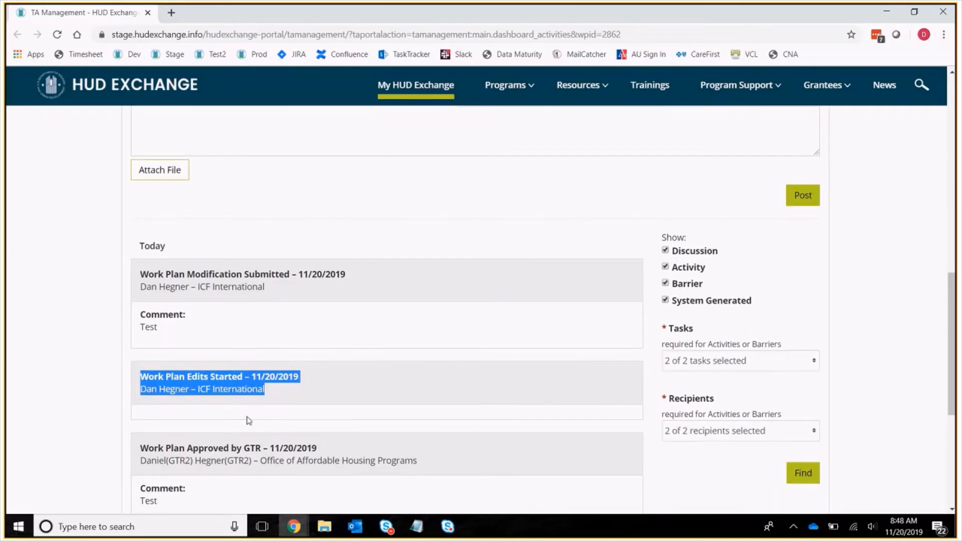
{"action": "scroll", "coordinate": [249, 361], "scroll_direction": "up", "scroll_amount": 5}
{"action": "left_click", "coordinate": [249, 382]}
{"action": "type", "text": "Test"}
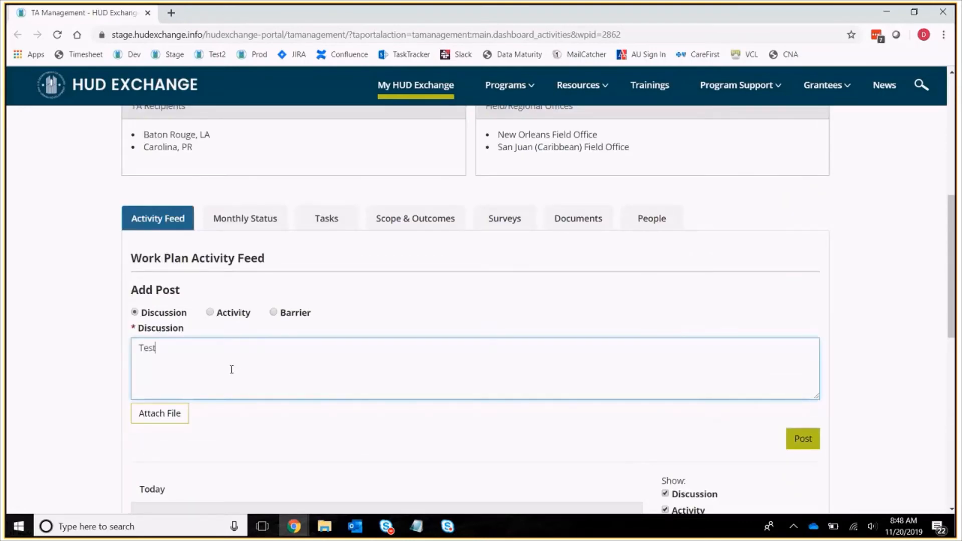
{"action": "left_click", "coordinate": [800, 446]}
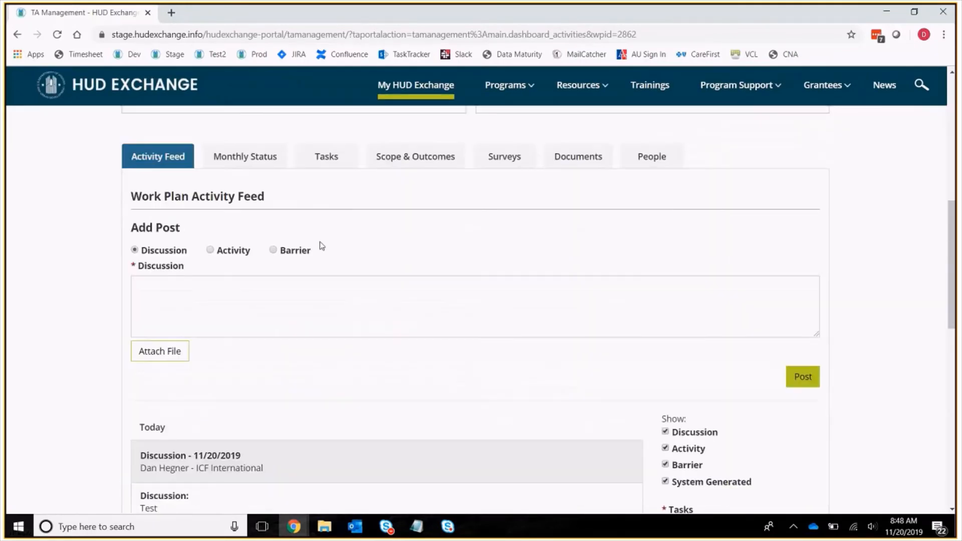
Step: Start an Activity post with the description "Test" and relate it to Task 1
{"action": "left_click", "coordinate": [211, 251]}
{"action": "left_click", "coordinate": [234, 292]}
{"action": "type", "text": "T"}
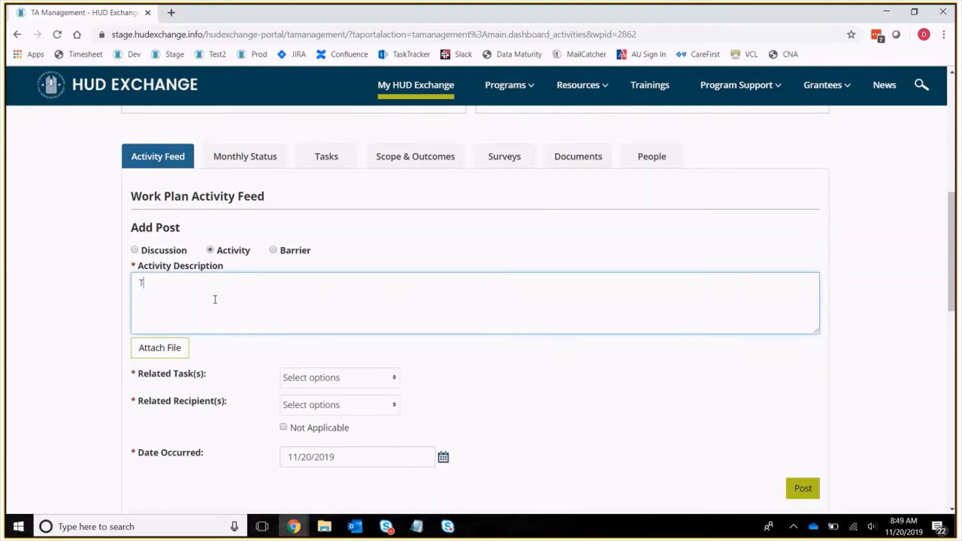
{"action": "type", "text": "est"}
{"action": "left_click", "coordinate": [320, 380]}
{"action": "left_click", "coordinate": [307, 423]}
{"action": "left_click", "coordinate": [521, 376]}
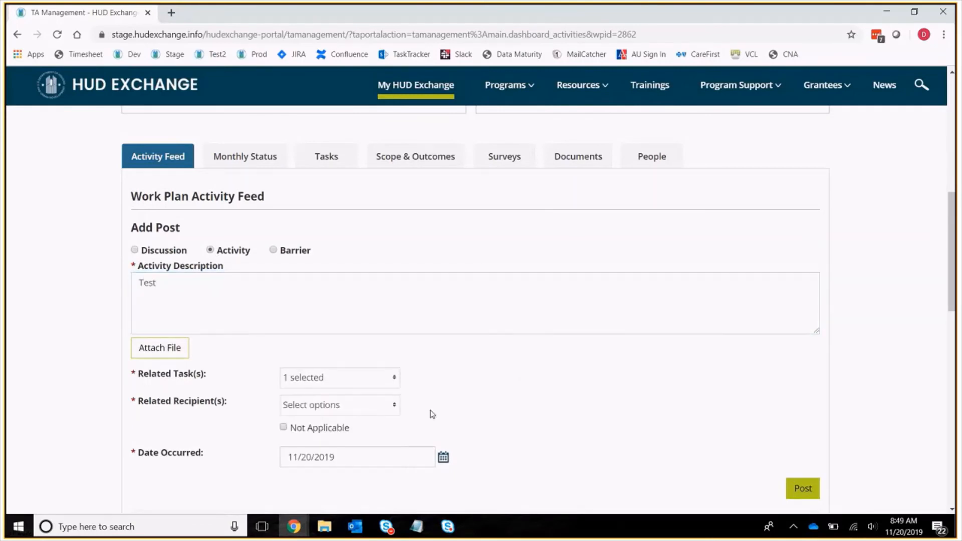
Step: Set Baton Rouge, LA as the activity's related recipient and post it with 11/20/2019 as the date occurred
{"action": "left_click", "coordinate": [390, 411]}
{"action": "left_click", "coordinate": [332, 453]}
{"action": "left_click", "coordinate": [562, 382]}
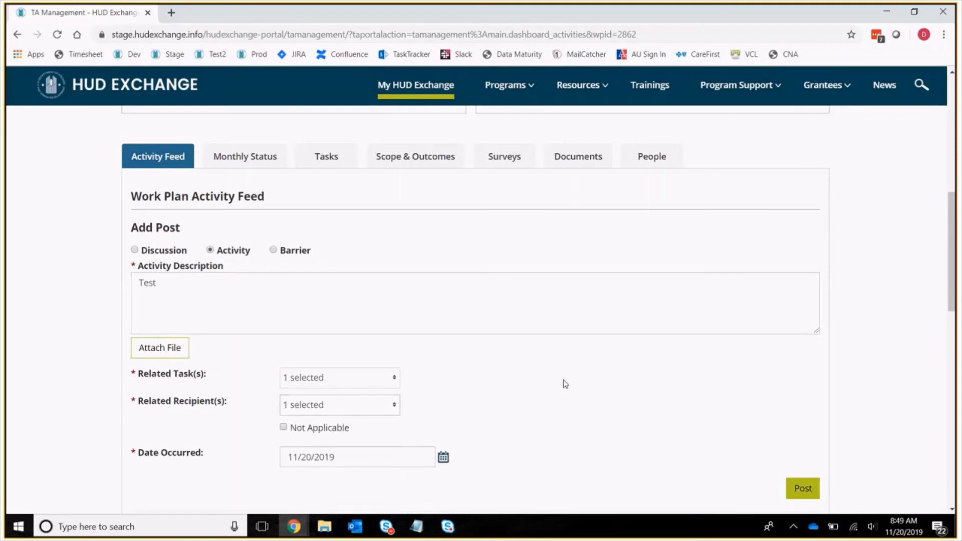
{"action": "scroll", "coordinate": [571, 351], "scroll_direction": "down", "scroll_amount": 4}
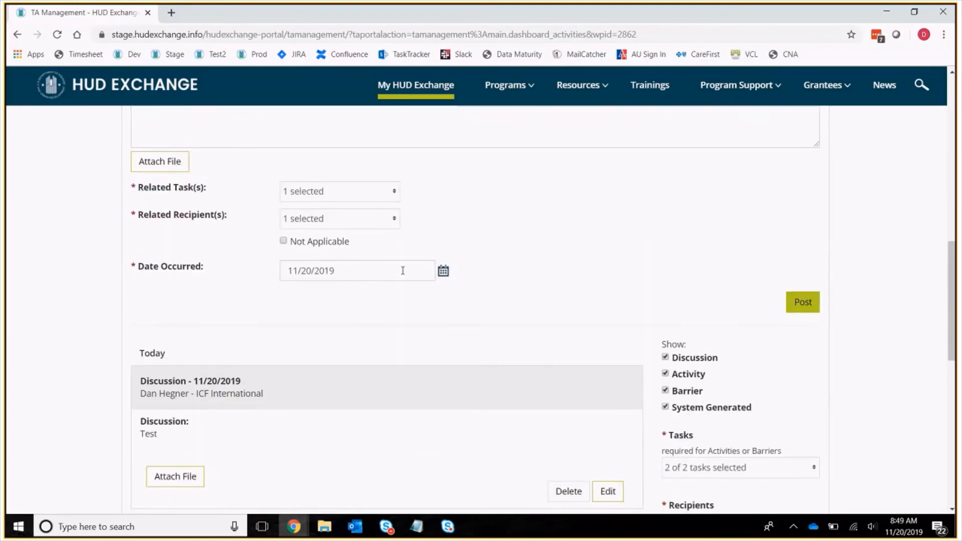
{"action": "left_click", "coordinate": [402, 270]}
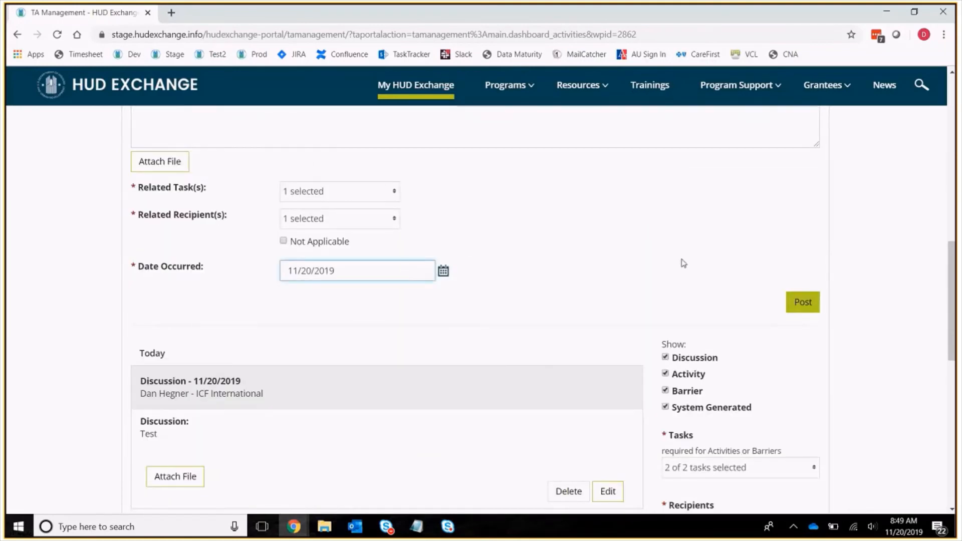
{"action": "left_click", "coordinate": [803, 303]}
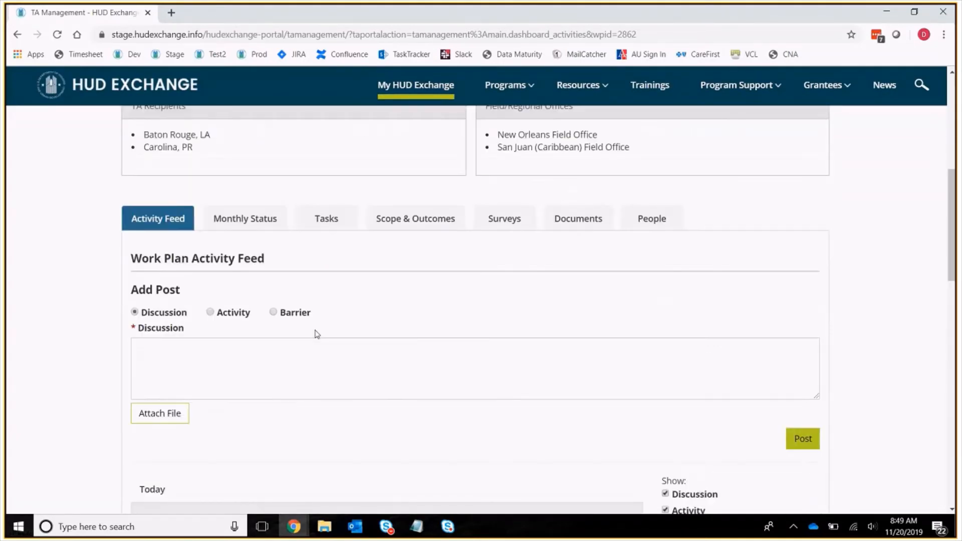
Step: Start a Barrier post with the description "Test" and relate it to Task 1
{"action": "left_click", "coordinate": [296, 312]}
{"action": "scroll", "coordinate": [291, 301], "scroll_direction": "down", "scroll_amount": 1}
{"action": "left_click", "coordinate": [271, 296]}
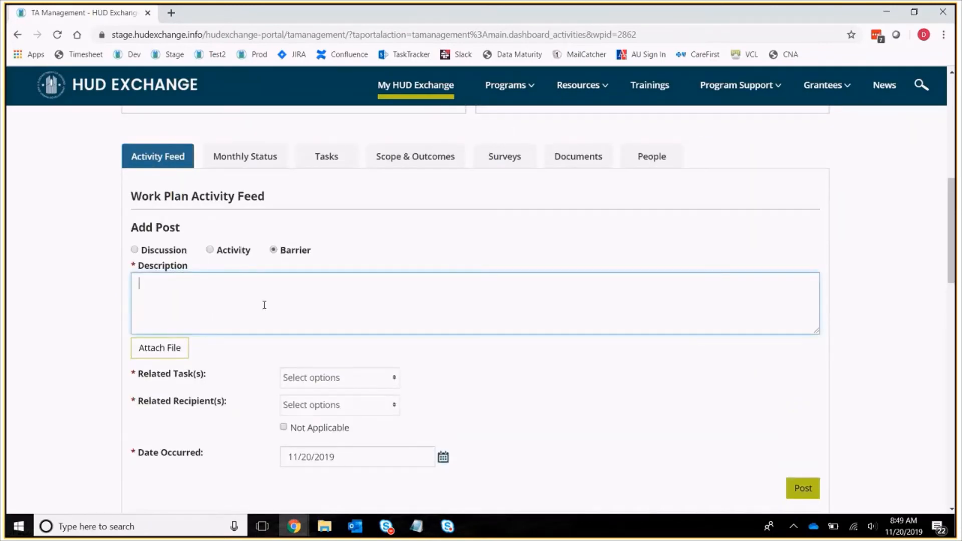
{"action": "type", "text": "Test"}
{"action": "left_click", "coordinate": [321, 385]}
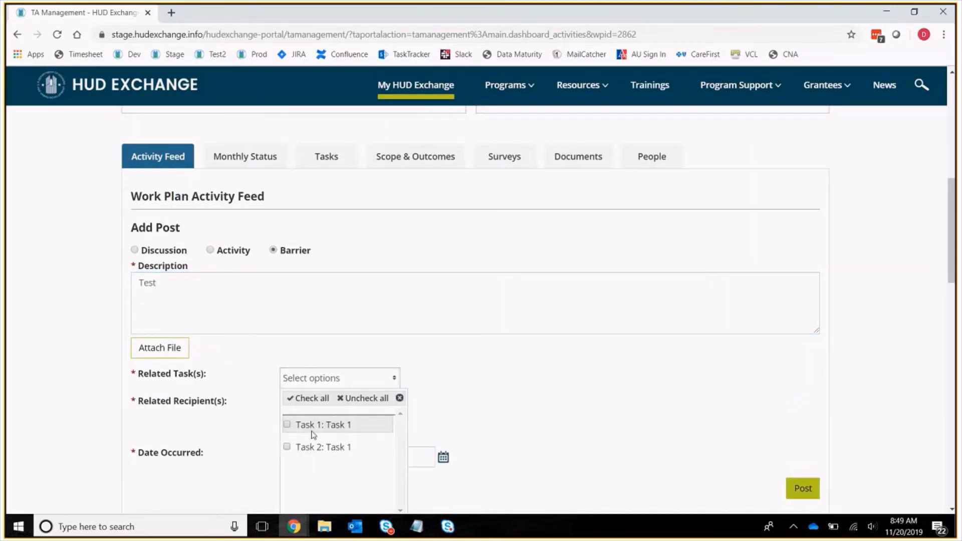
{"action": "left_click", "coordinate": [313, 425]}
{"action": "left_click", "coordinate": [423, 380]}
Step: Set Baton Rouge, LA as the barrier's related recipient and post it with 11/20/2019 as the date occurred
{"action": "left_click", "coordinate": [369, 401]}
{"action": "left_click", "coordinate": [330, 452]}
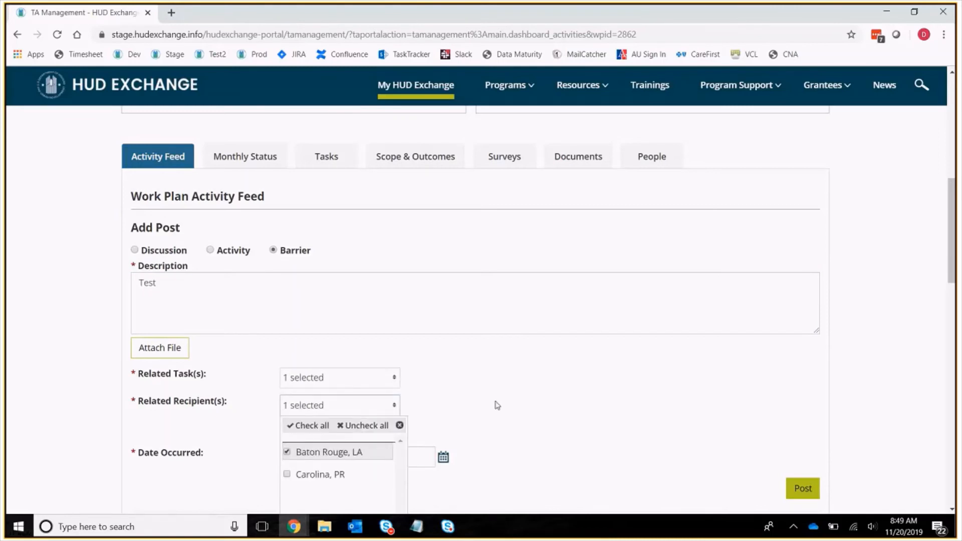
{"action": "left_click", "coordinate": [482, 381]}
{"action": "scroll", "coordinate": [482, 351], "scroll_direction": "down", "scroll_amount": 3}
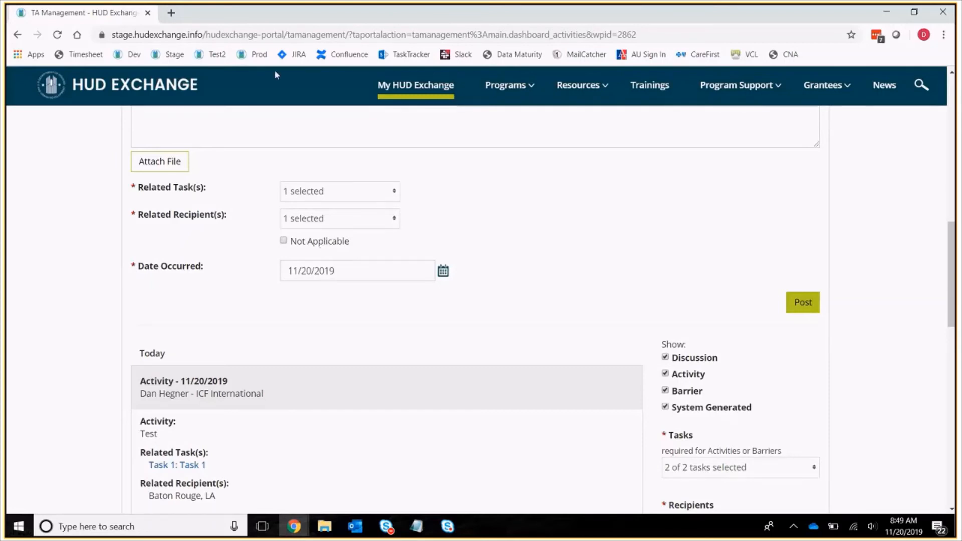
{"action": "left_click", "coordinate": [808, 305]}
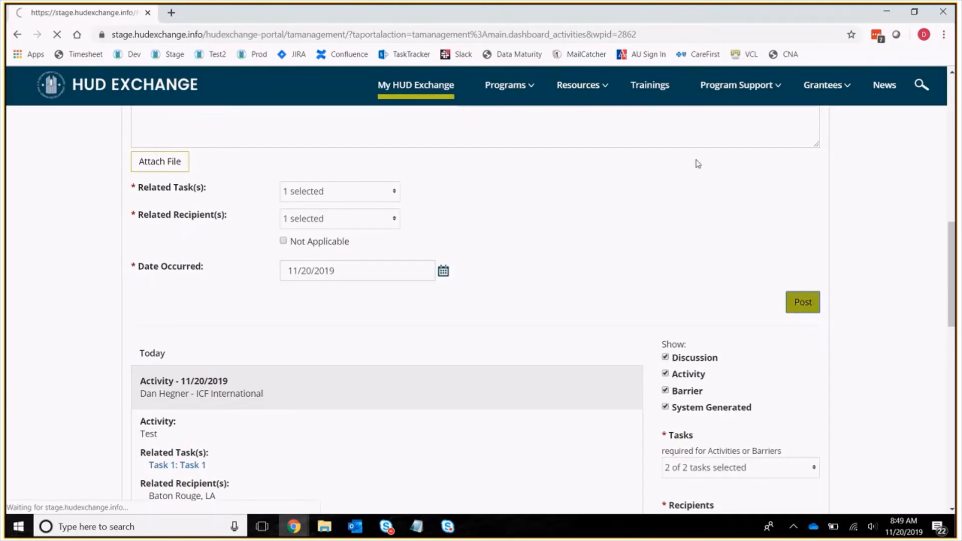
Step: Resolve the Baton Rouge, LA barrier for Task 1 with resolution date 11/20/2019 and the resolution text "Test"
{"action": "scroll", "coordinate": [150, 277], "scroll_direction": "down", "scroll_amount": 5}
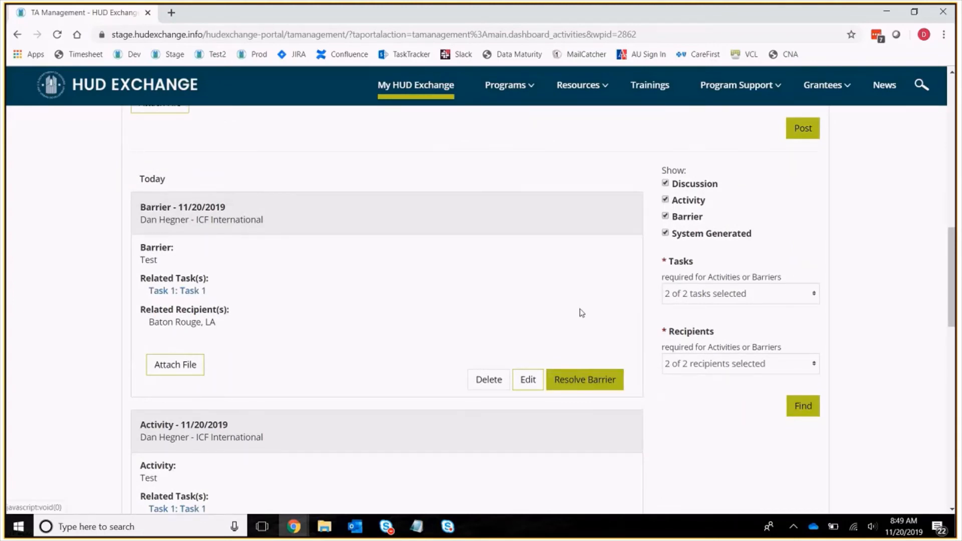
{"action": "scroll", "coordinate": [473, 328], "scroll_direction": "down", "scroll_amount": 2}
{"action": "left_click", "coordinate": [380, 320]}
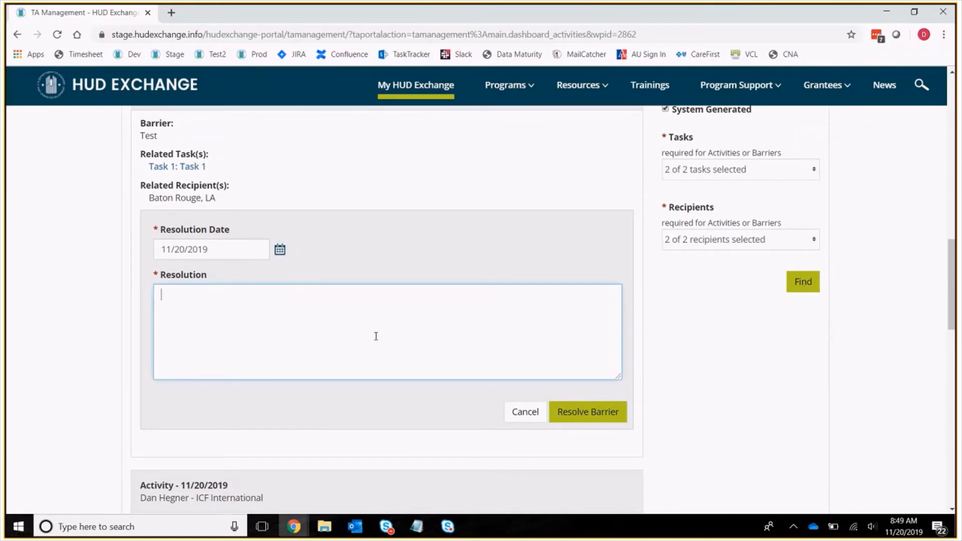
{"action": "type", "text": "Test"}
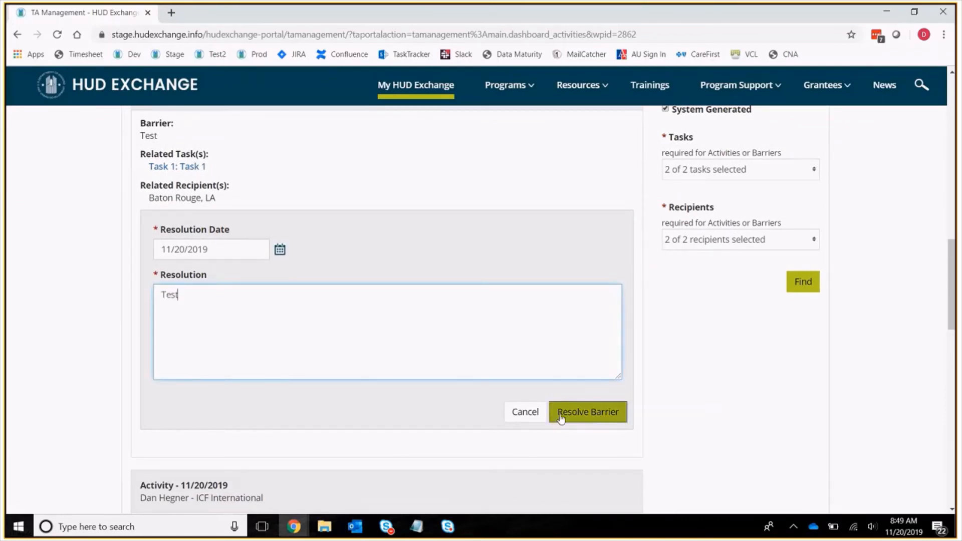
{"action": "left_click", "coordinate": [561, 418]}
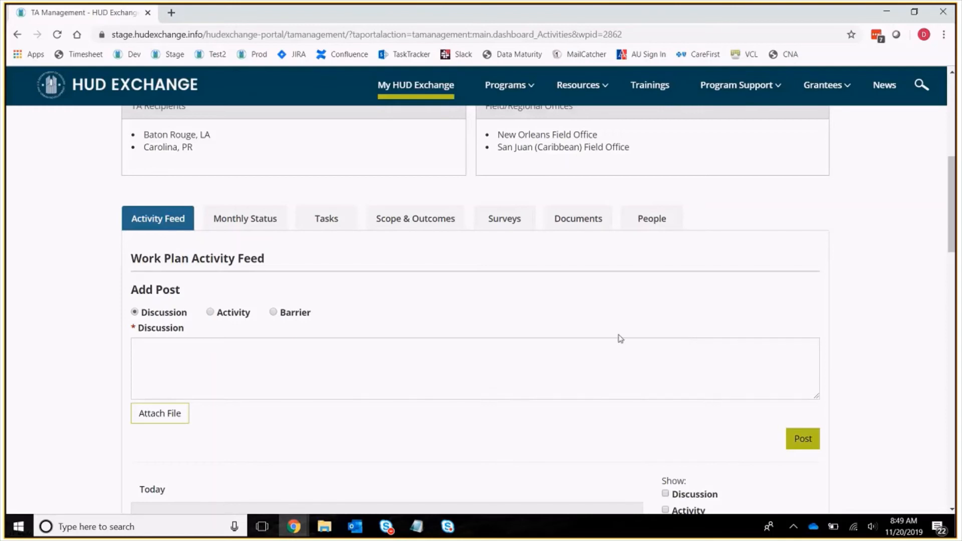
Step: Create the November 2019 status update from the work plan's unsubmitted monthly statuses
{"action": "left_click", "coordinate": [255, 227]}
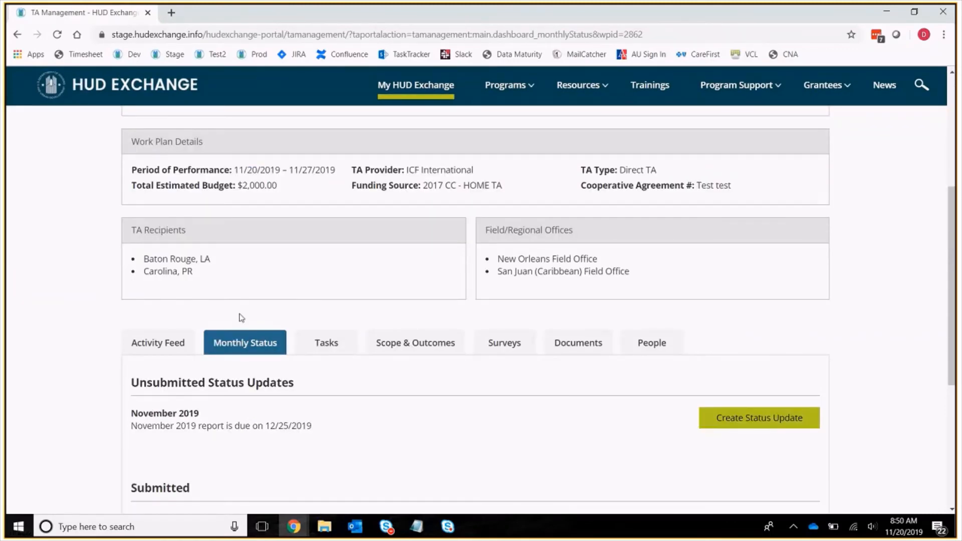
{"action": "scroll", "coordinate": [685, 434], "scroll_direction": "down", "scroll_amount": 2}
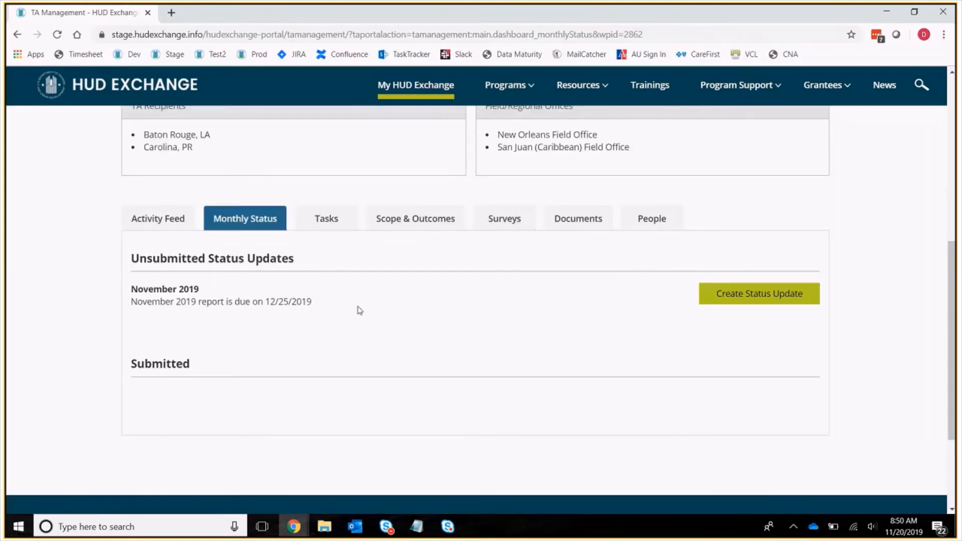
{"action": "left_click_drag", "start_coordinate": [359, 311], "coordinate": [15, 294]}
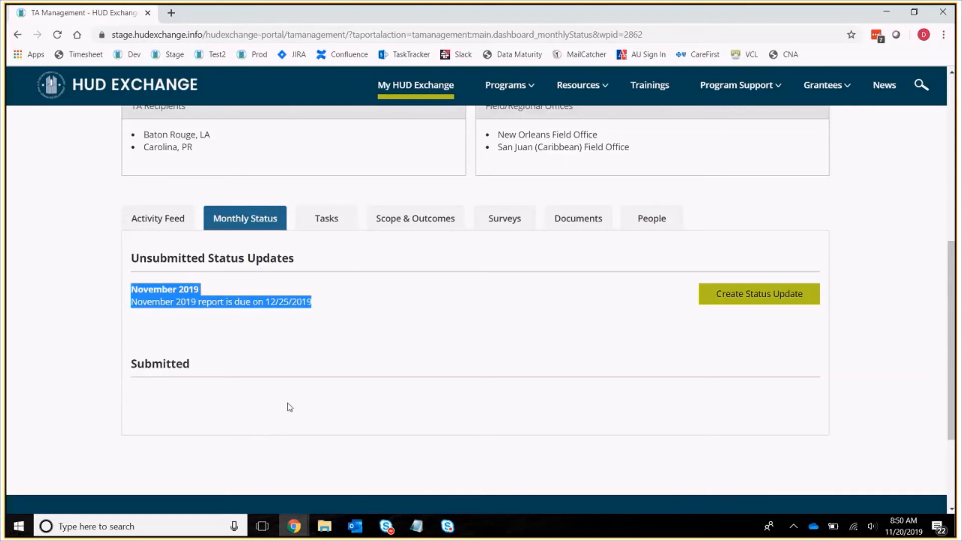
{"action": "left_click", "coordinate": [305, 332]}
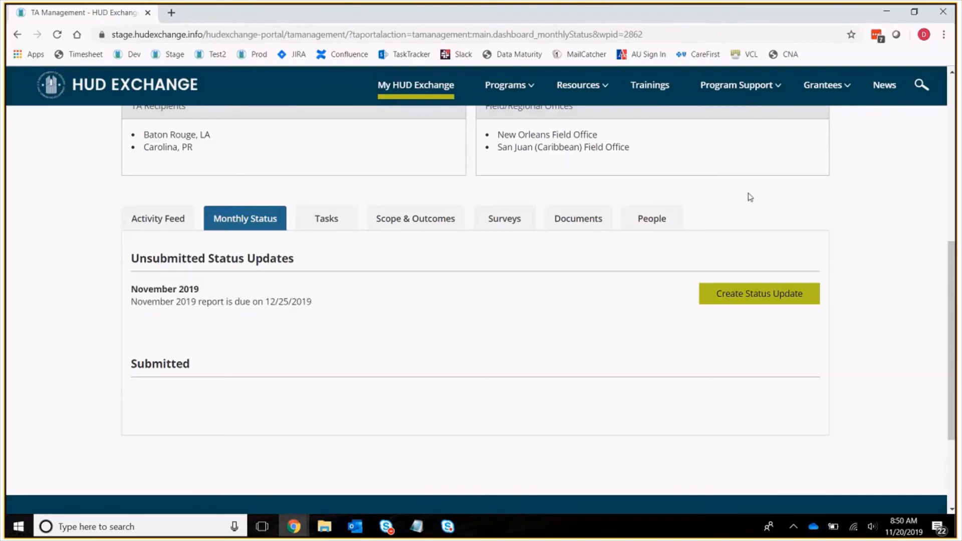
{"action": "left_click", "coordinate": [739, 303]}
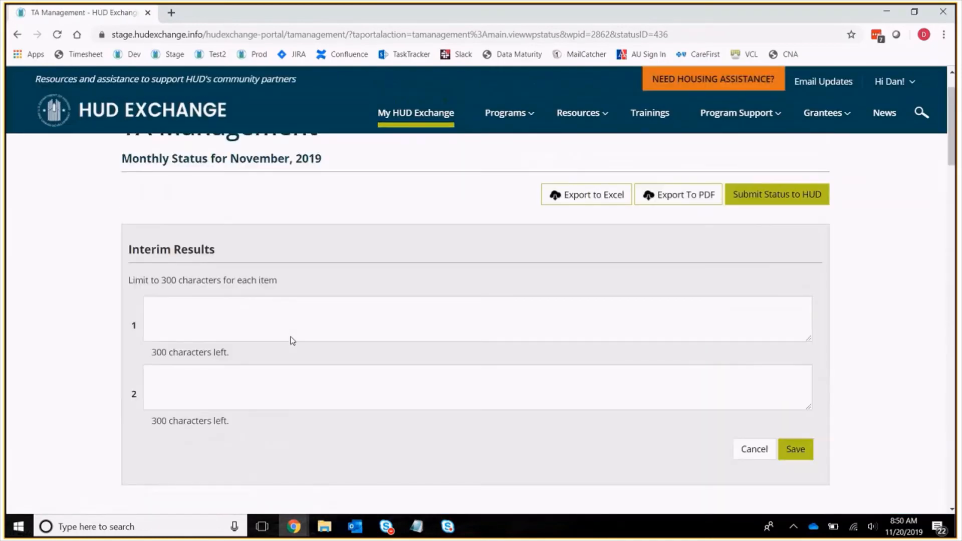
Step: Fill in the two Interim Results items with "Test" and "test" and save them
{"action": "left_click", "coordinate": [273, 341]}
{"action": "type", "text": "Test"}
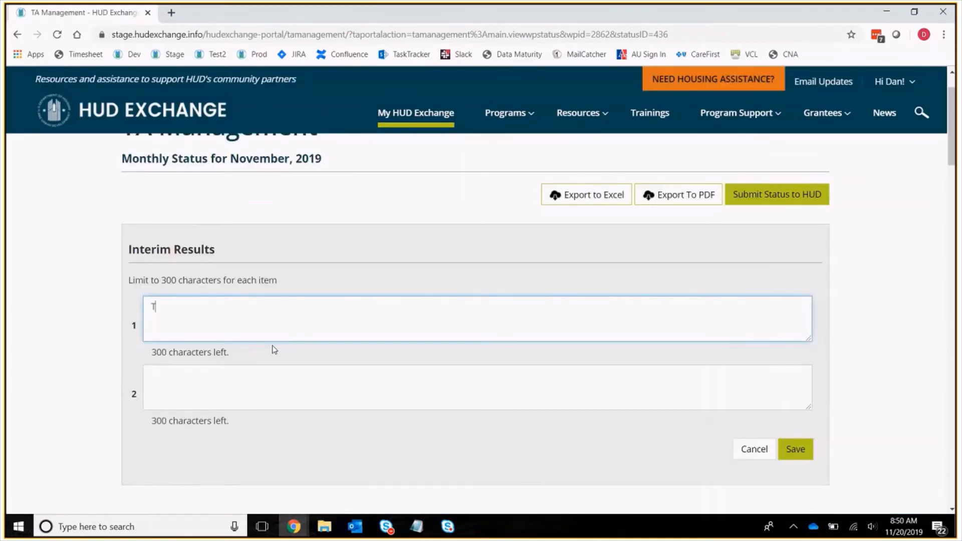
{"action": "left_click", "coordinate": [269, 400]}
{"action": "type", "text": "test"}
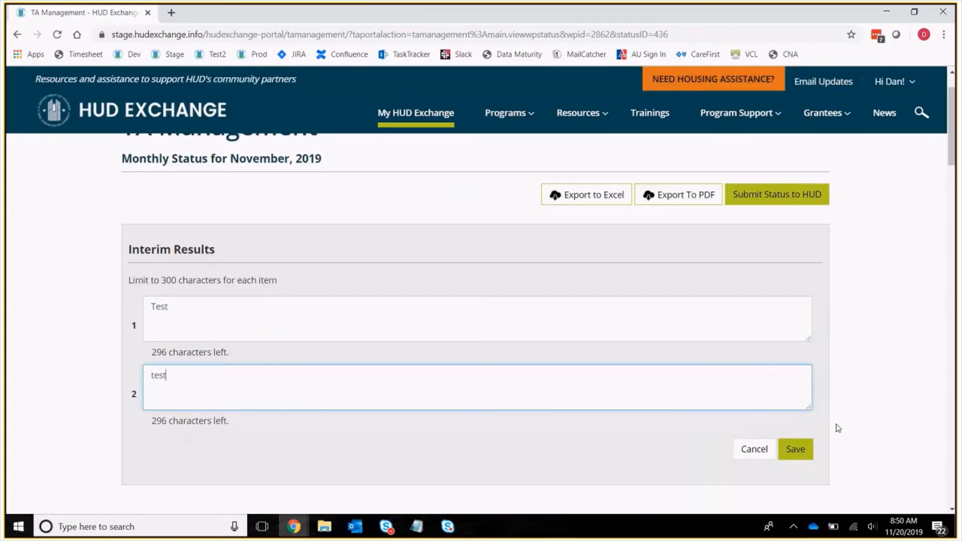
{"action": "left_click", "coordinate": [797, 449]}
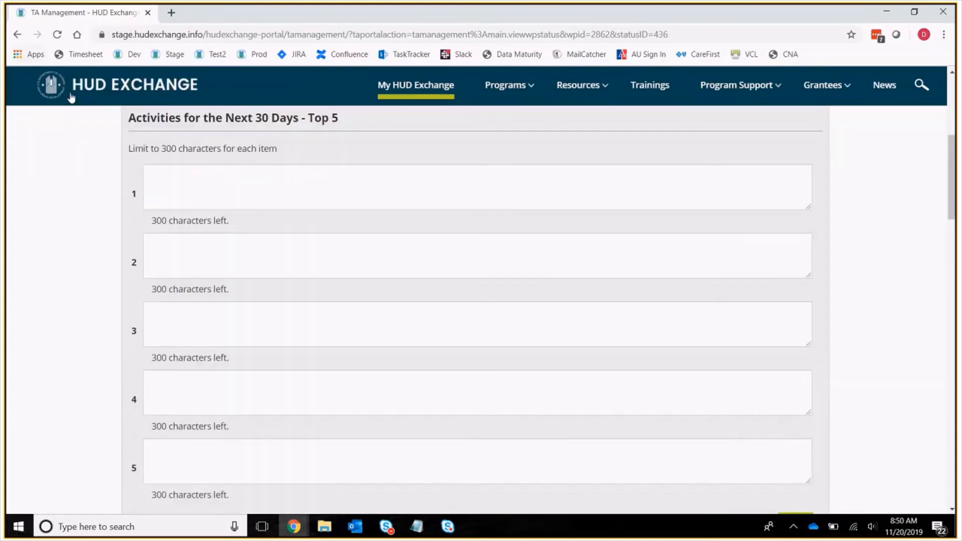
Step: Enter "test" for all five Activities for the Next 30 Days items and save them
{"action": "left_click", "coordinate": [421, 195]}
{"action": "type", "text": "test"}
{"action": "key", "text": "Tab"}
{"action": "type", "text": "test"}
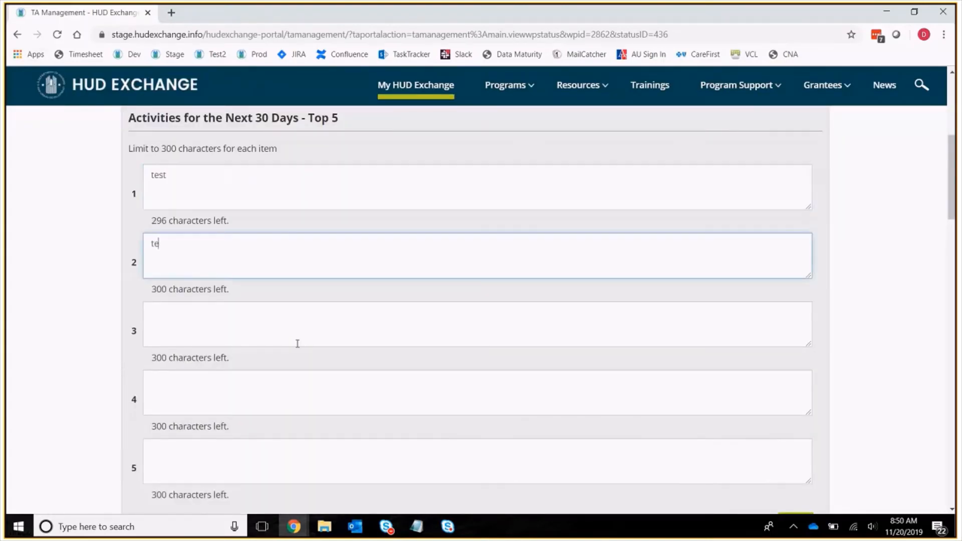
{"action": "key", "text": "Tab"}
{"action": "type", "text": "test"}
{"action": "key", "text": "Tab"}
{"action": "type", "text": "test"}
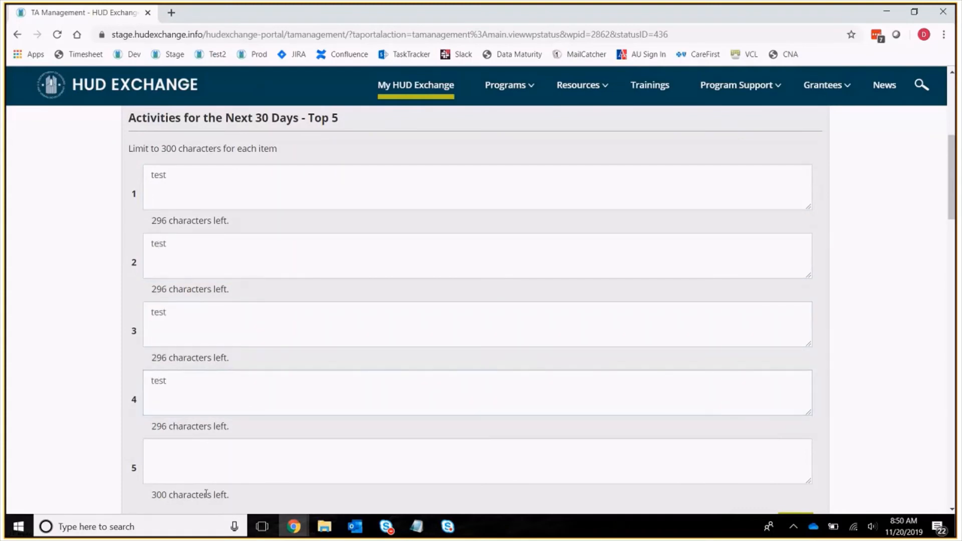
{"action": "key", "text": "Tab"}
{"action": "type", "text": "test"}
{"action": "scroll", "coordinate": [206, 451], "scroll_direction": "down", "scroll_amount": 4}
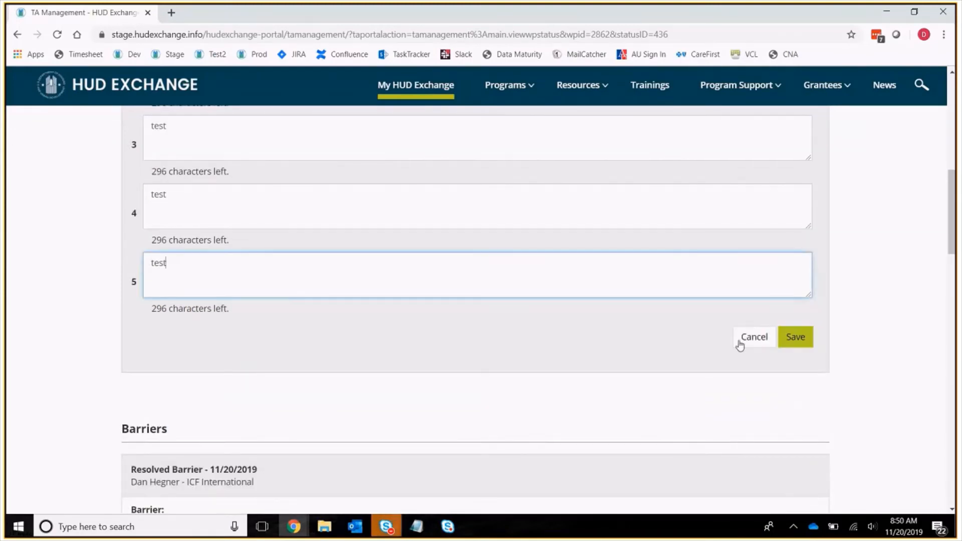
{"action": "left_click", "coordinate": [788, 337]}
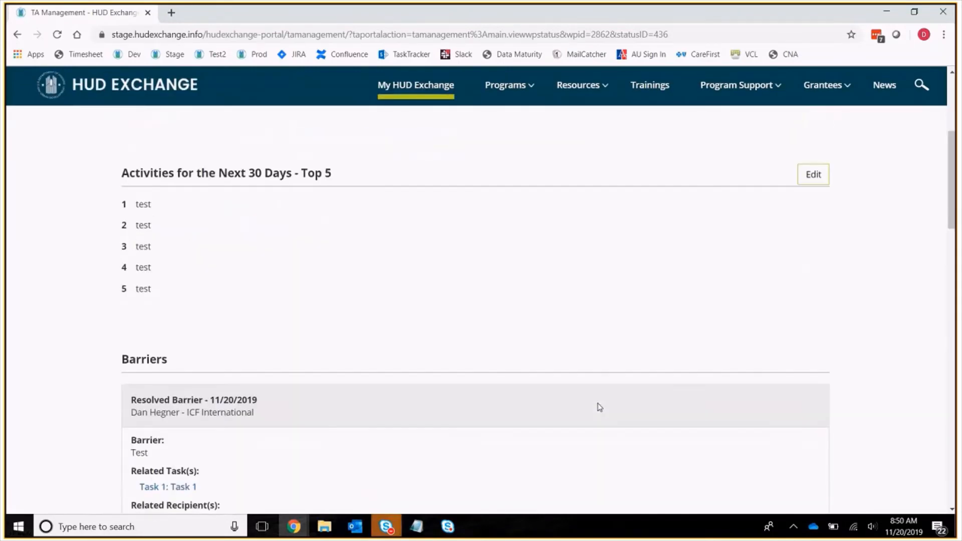
Step: Examine the Barriers and Activities by Task sections of the November 2019 status report
{"action": "scroll", "coordinate": [591, 407], "scroll_direction": "down", "scroll_amount": 4}
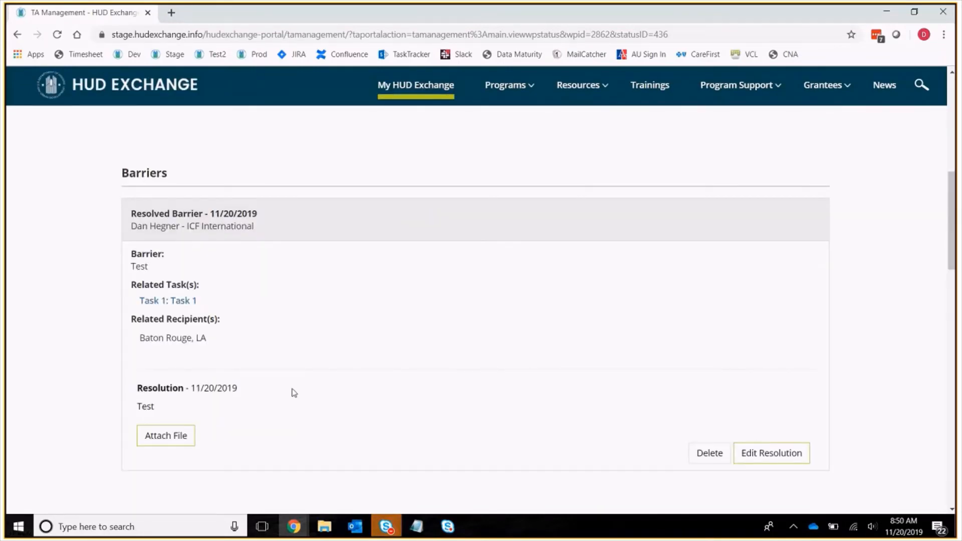
{"action": "scroll", "coordinate": [290, 401], "scroll_direction": "down", "scroll_amount": 5}
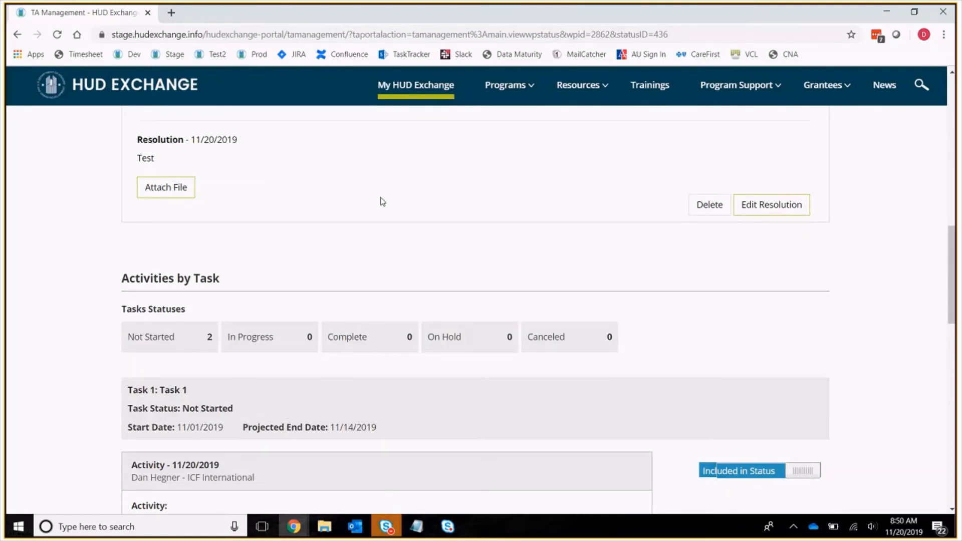
{"action": "scroll", "coordinate": [383, 201], "scroll_direction": "down", "scroll_amount": 1}
{"action": "scroll", "coordinate": [382, 201], "scroll_direction": "down", "scroll_amount": 5}
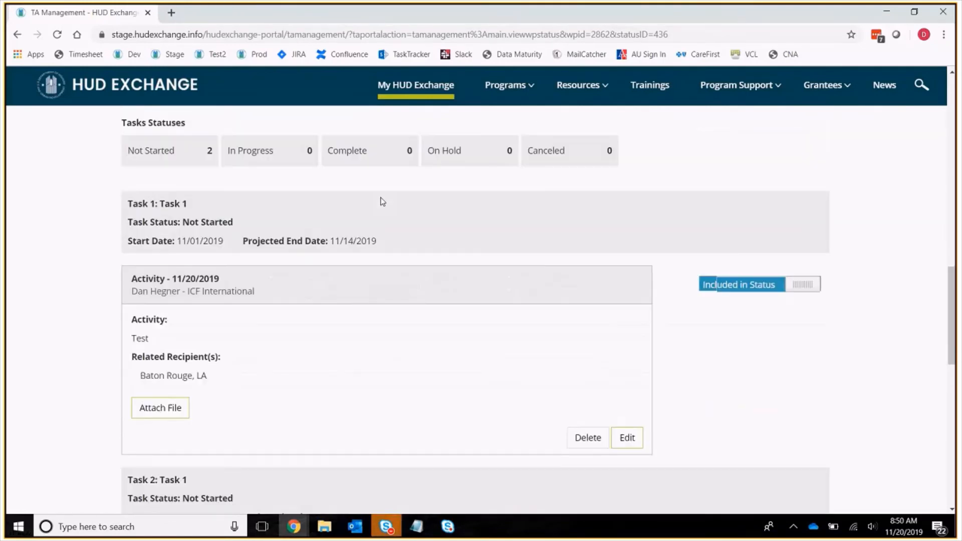
{"action": "scroll", "coordinate": [374, 210], "scroll_direction": "down", "scroll_amount": 4}
{"action": "scroll", "coordinate": [363, 215], "scroll_direction": "up", "scroll_amount": 4}
{"action": "scroll", "coordinate": [366, 216], "scroll_direction": "up", "scroll_amount": 4}
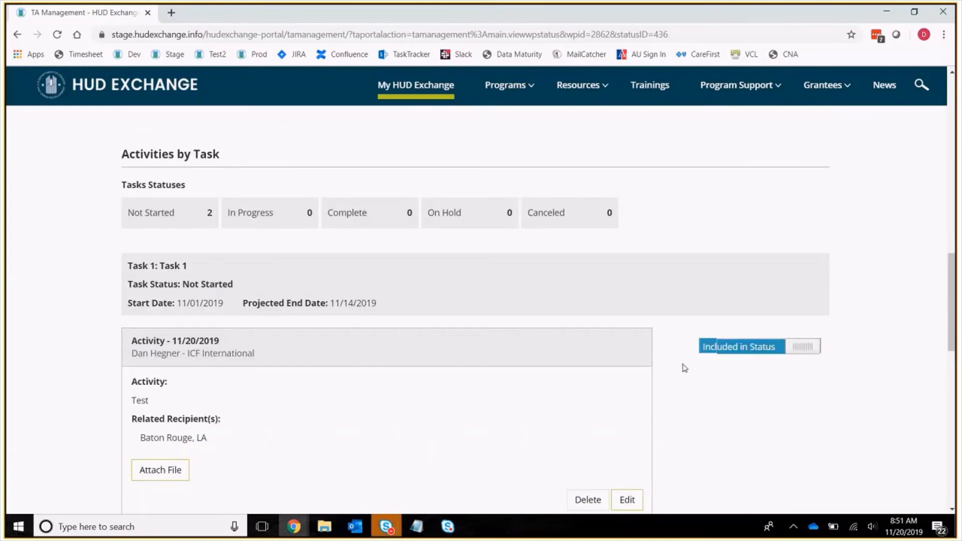
Step: Exclude the Task 1 activity dated 11/20/2019 from the monthly status and include it again
{"action": "left_click", "coordinate": [740, 348]}
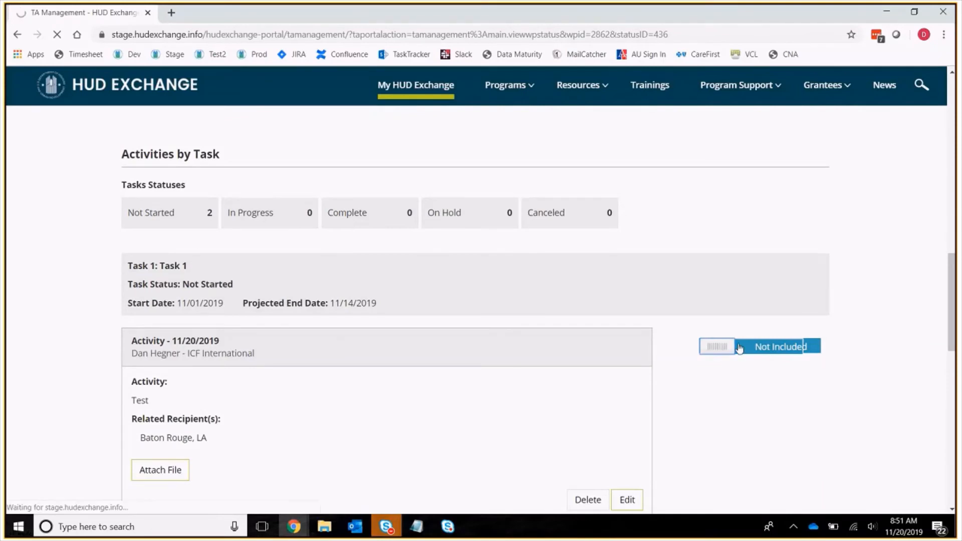
{"action": "scroll", "coordinate": [692, 361], "scroll_direction": "down", "scroll_amount": 9}
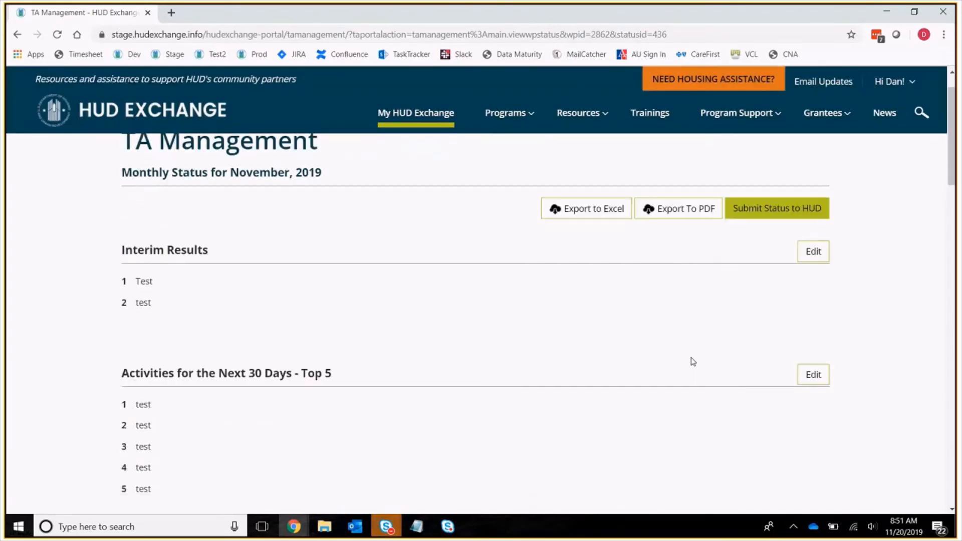
{"action": "scroll", "coordinate": [692, 362], "scroll_direction": "down", "scroll_amount": 4}
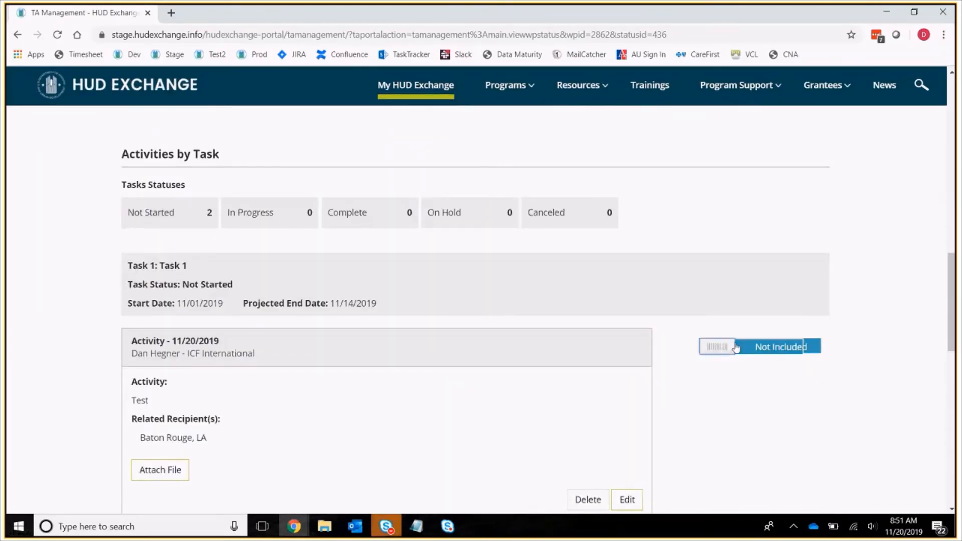
{"action": "left_click", "coordinate": [791, 347]}
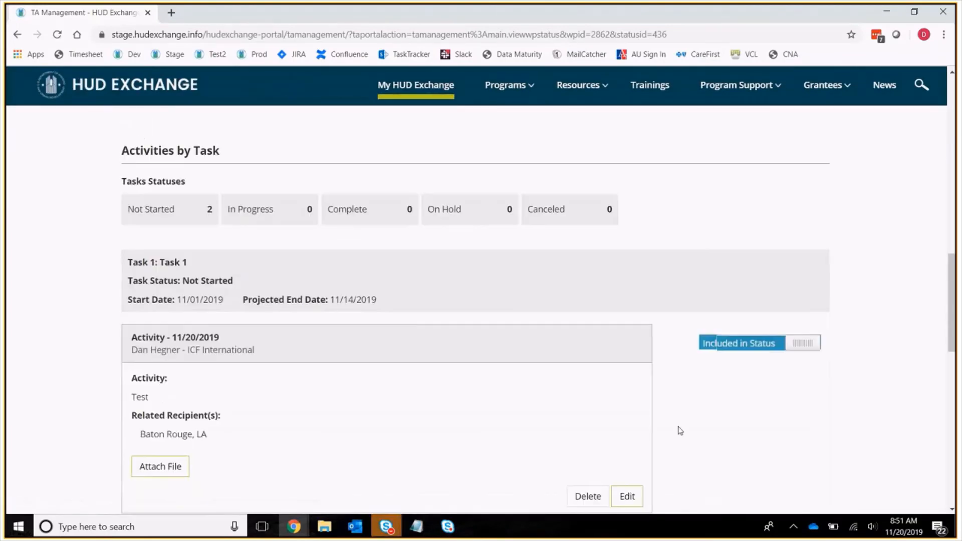
Step: Examine the Add Activities & Barriers form in both its Barrier and Activity versions, leaving Activity selected
{"action": "scroll", "coordinate": [679, 429], "scroll_direction": "down", "scroll_amount": 10}
{"action": "scroll", "coordinate": [671, 421], "scroll_direction": "up", "scroll_amount": 4}
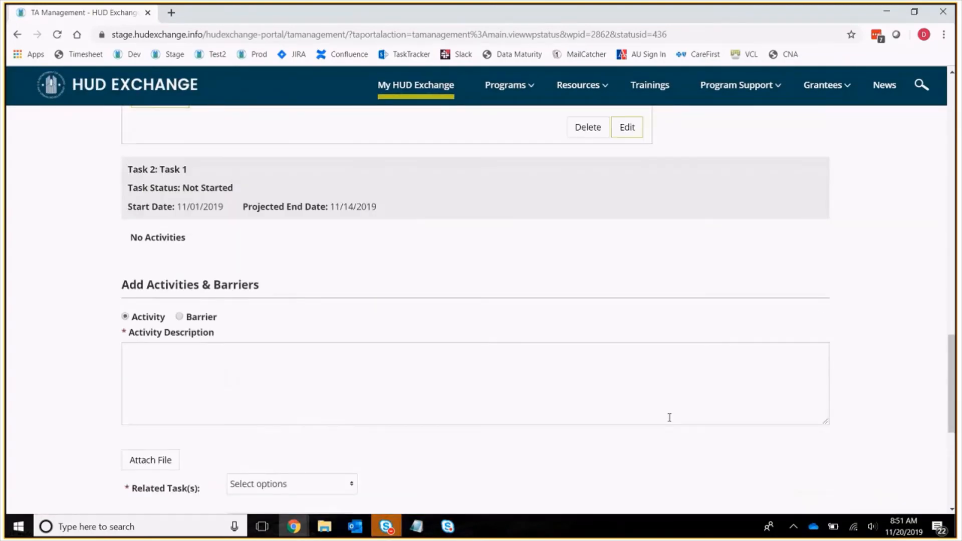
{"action": "left_click", "coordinate": [184, 404]}
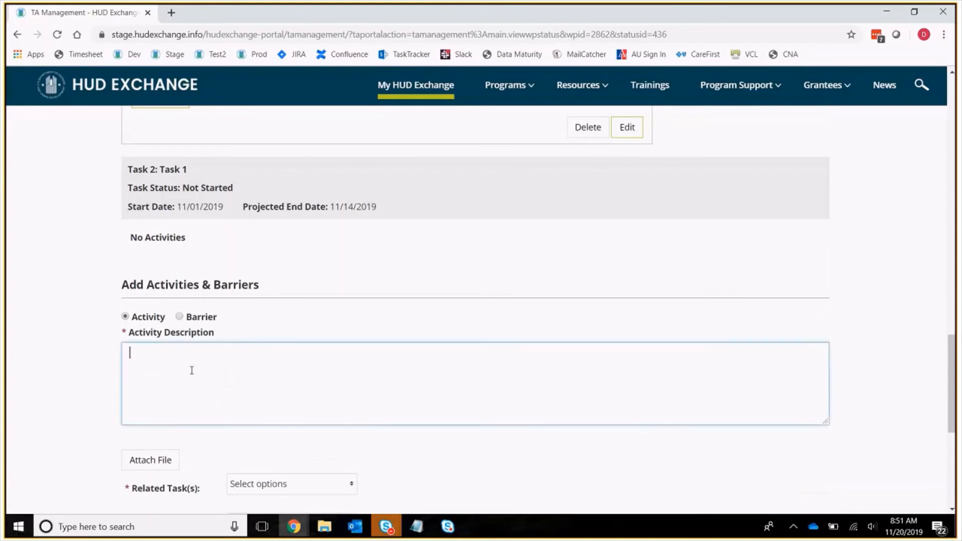
{"action": "left_click", "coordinate": [189, 316]}
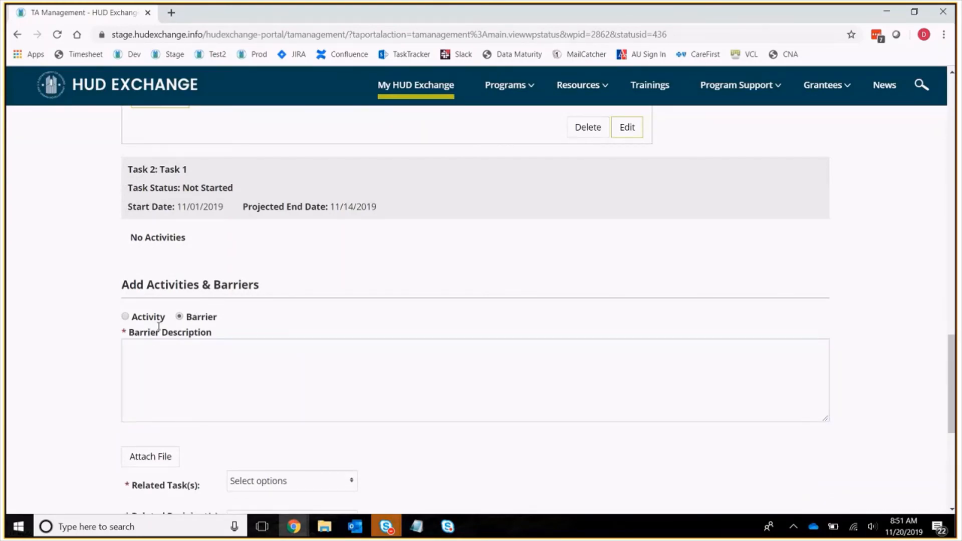
{"action": "left_click", "coordinate": [156, 320]}
{"action": "left_click", "coordinate": [166, 344]}
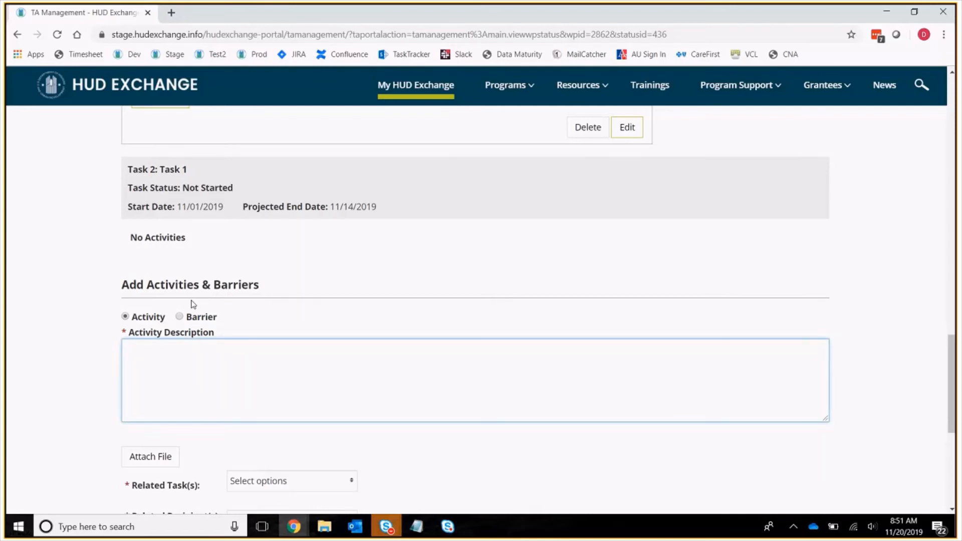
Step: Submit the November 2019 monthly status to HUD without additional recipients and check the submitted status list
{"action": "scroll", "coordinate": [640, 264], "scroll_direction": "down", "scroll_amount": 7}
{"action": "scroll", "coordinate": [640, 264], "scroll_direction": "up", "scroll_amount": 15}
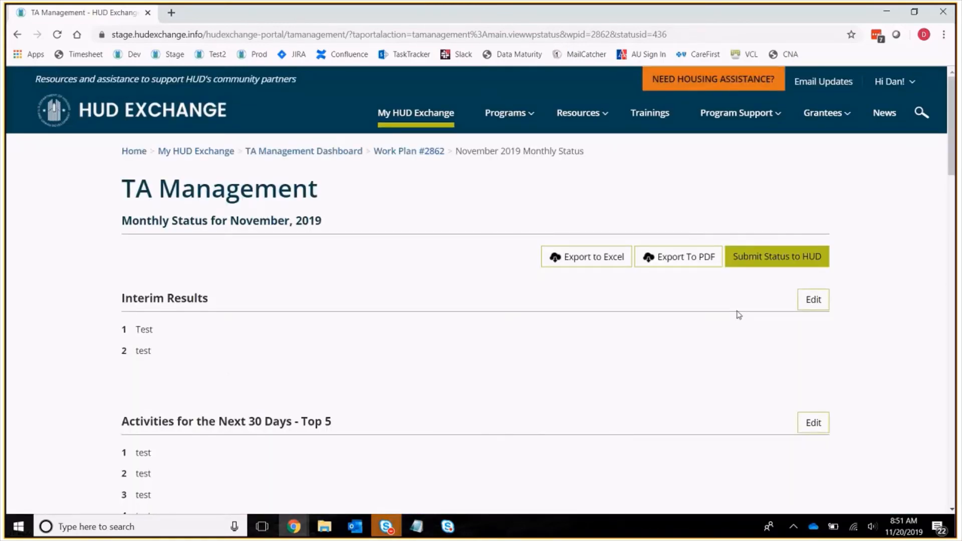
{"action": "left_click", "coordinate": [778, 258]}
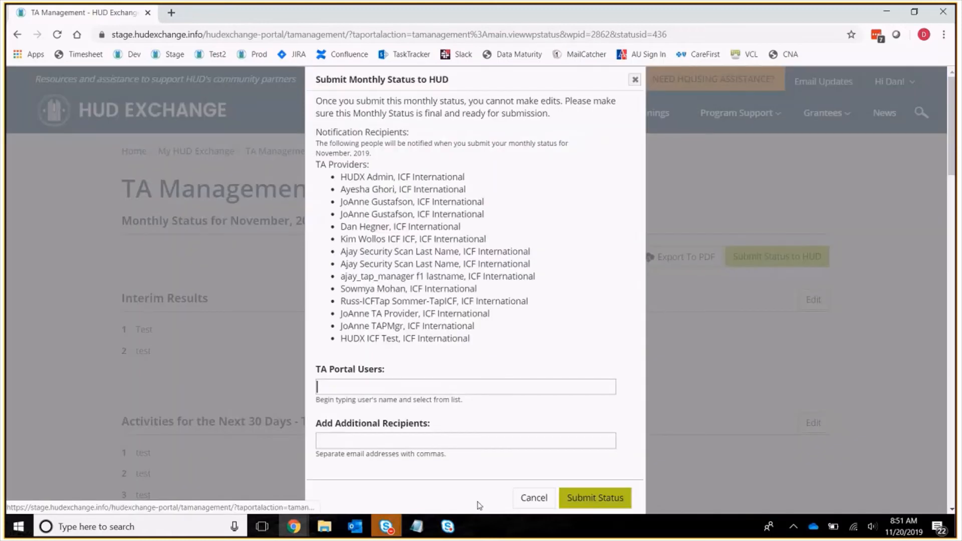
{"action": "scroll", "coordinate": [479, 505], "scroll_direction": "down", "scroll_amount": 3}
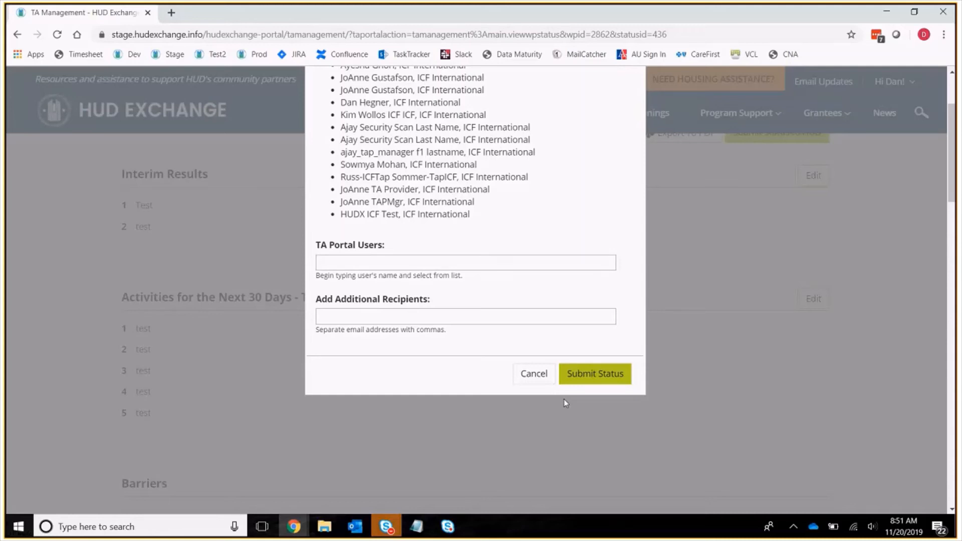
{"action": "left_click", "coordinate": [583, 364]}
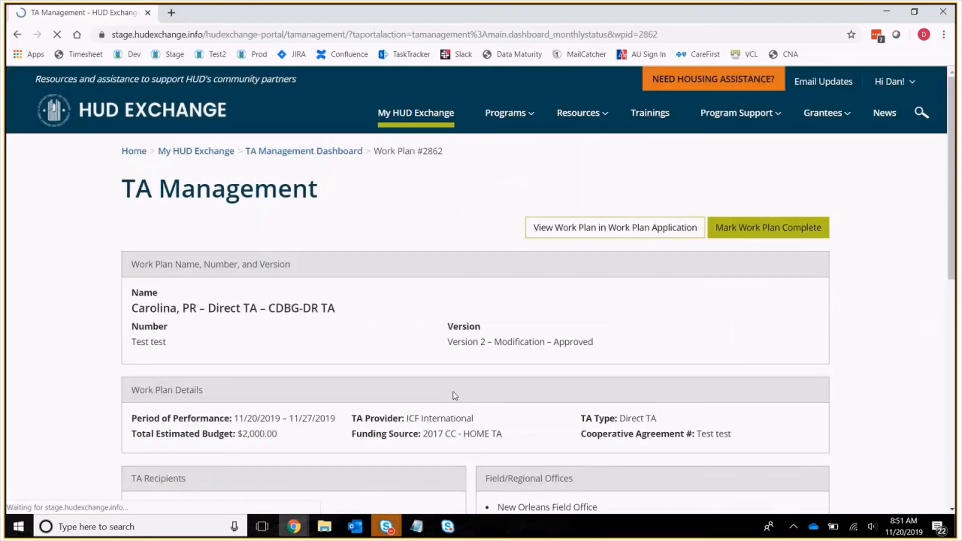
{"action": "scroll", "coordinate": [455, 395], "scroll_direction": "down", "scroll_amount": 10}
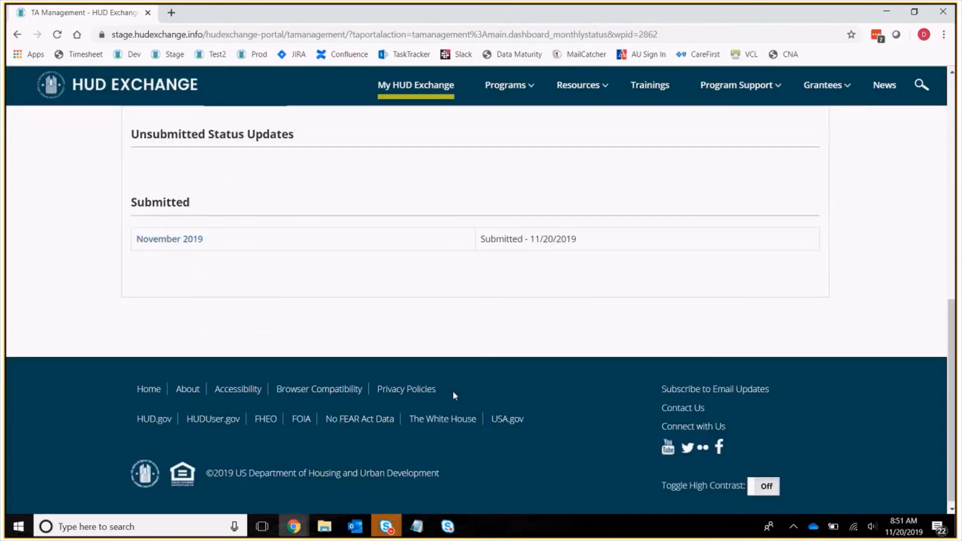
{"action": "scroll", "coordinate": [185, 226], "scroll_direction": "up", "scroll_amount": 3}
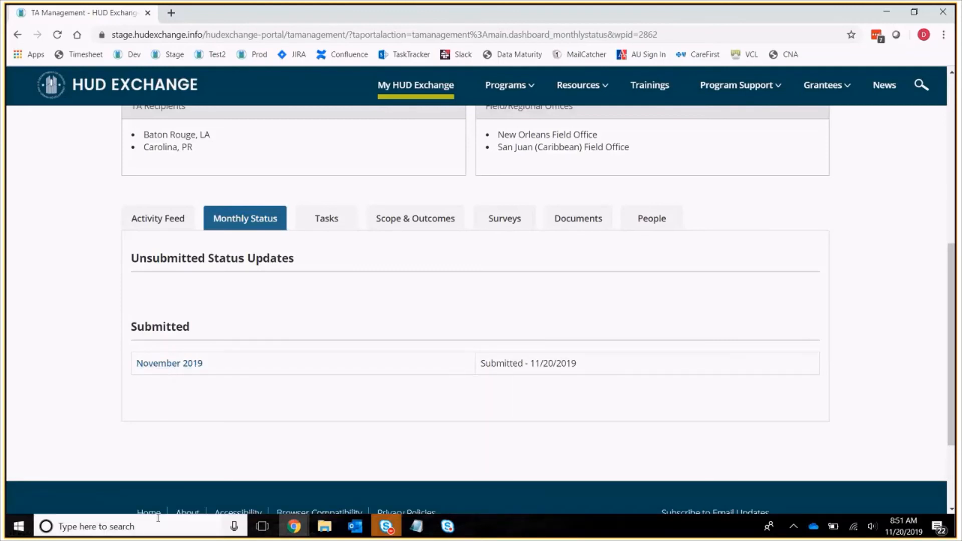
{"action": "scroll", "coordinate": [296, 331], "scroll_direction": "up", "scroll_amount": 2}
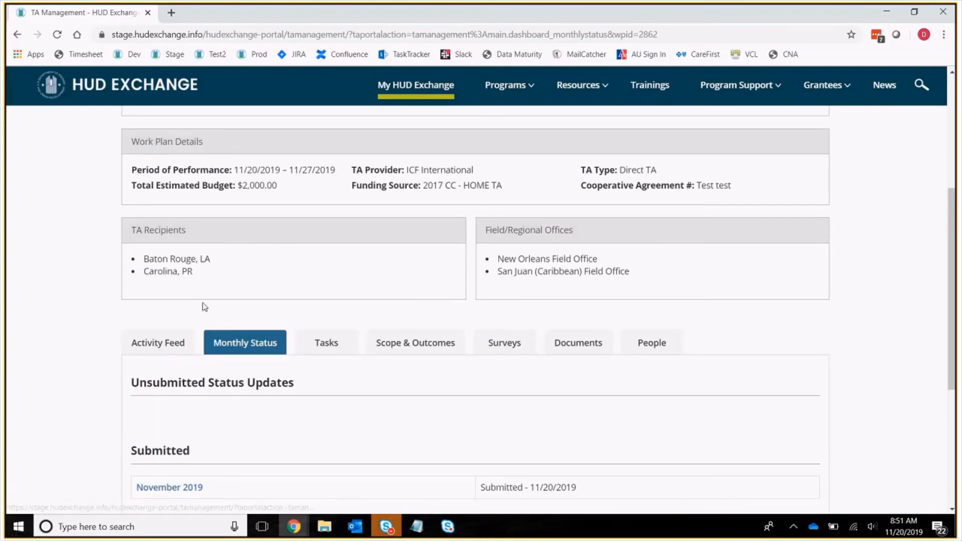
Step: Set the status of Task 1 to In Progress and check the work plan's task status summary
{"action": "left_click", "coordinate": [310, 343]}
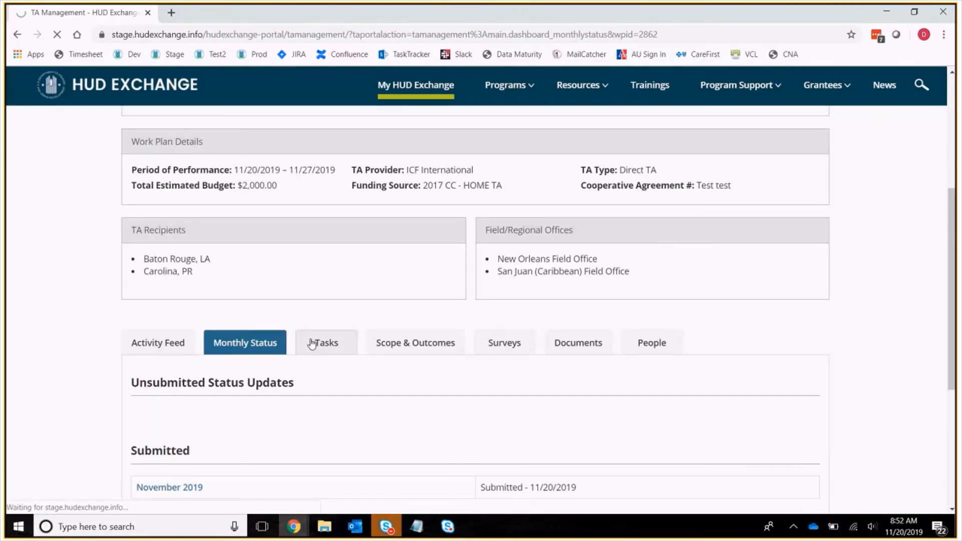
{"action": "scroll", "coordinate": [823, 396], "scroll_direction": "down", "scroll_amount": 2}
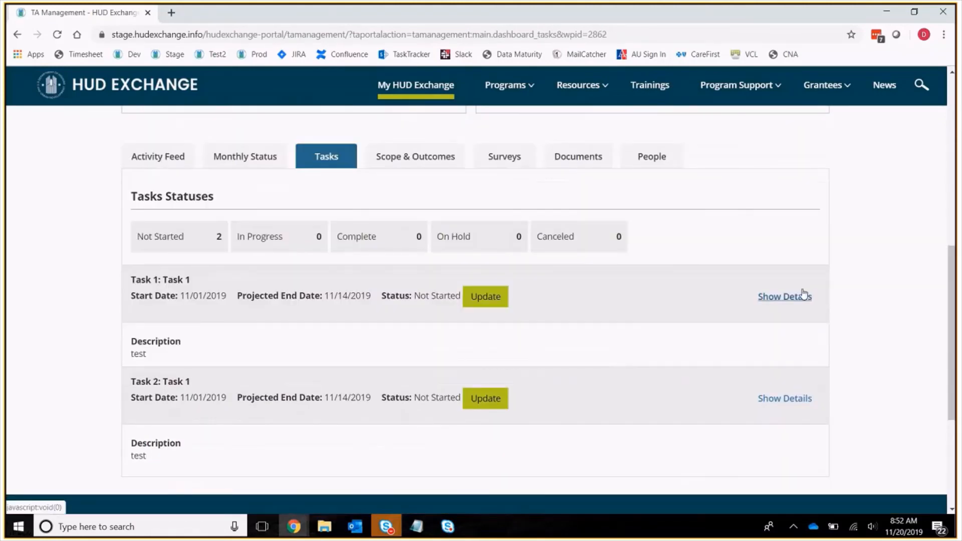
{"action": "left_click", "coordinate": [484, 301]}
{"action": "left_click", "coordinate": [485, 299]}
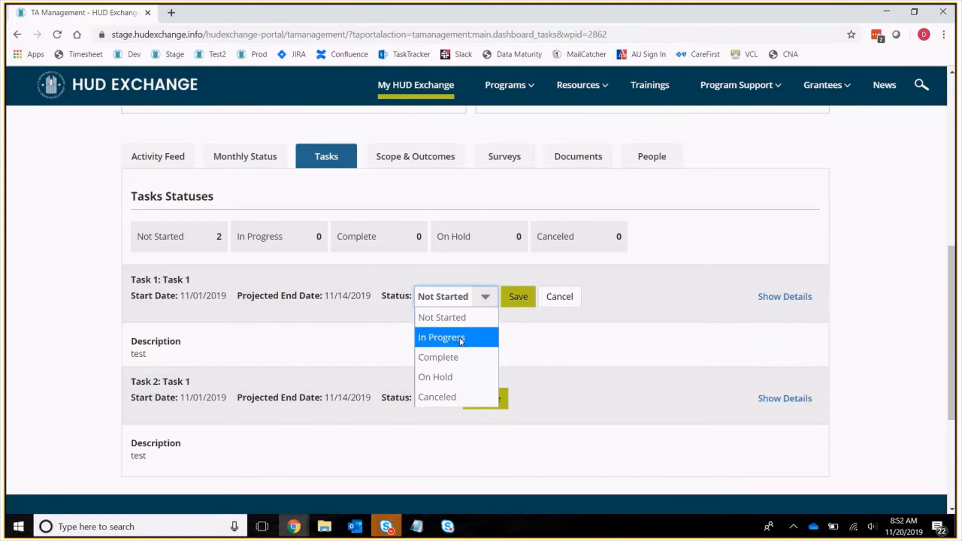
{"action": "left_click", "coordinate": [462, 341]}
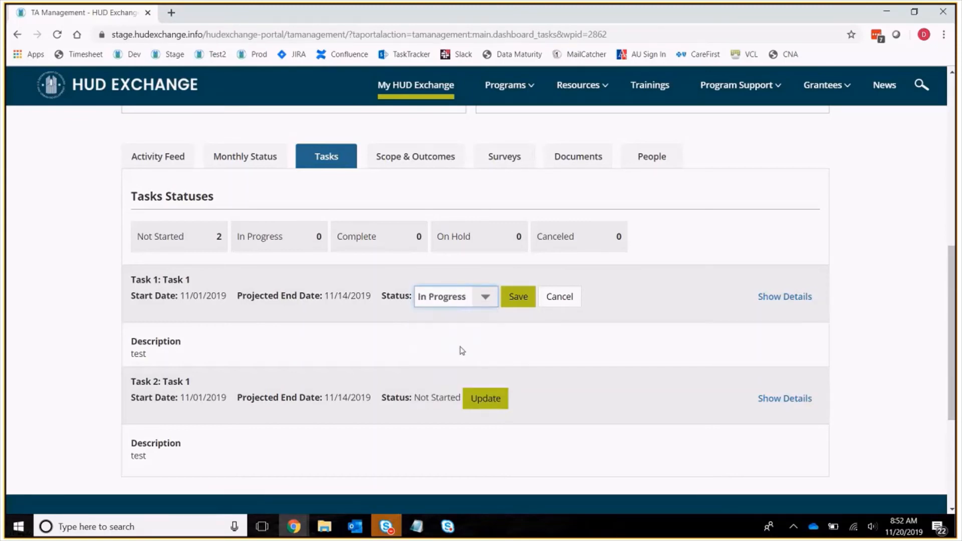
{"action": "left_click", "coordinate": [462, 302]}
{"action": "left_click", "coordinate": [451, 377]}
{"action": "left_click", "coordinate": [496, 300]}
{"action": "left_click", "coordinate": [488, 337]}
{"action": "left_click", "coordinate": [517, 298]}
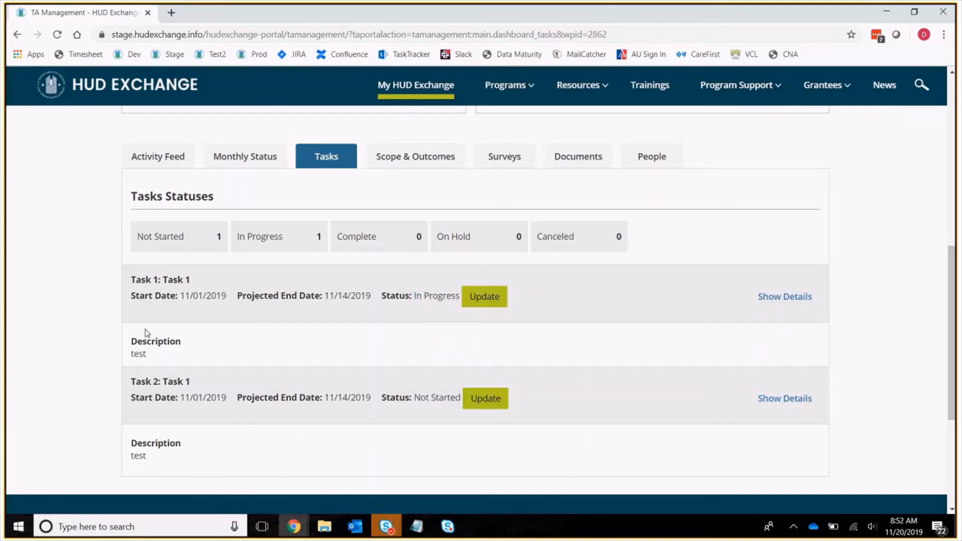
{"action": "left_click_drag", "start_coordinate": [131, 252], "coordinate": [802, 219]}
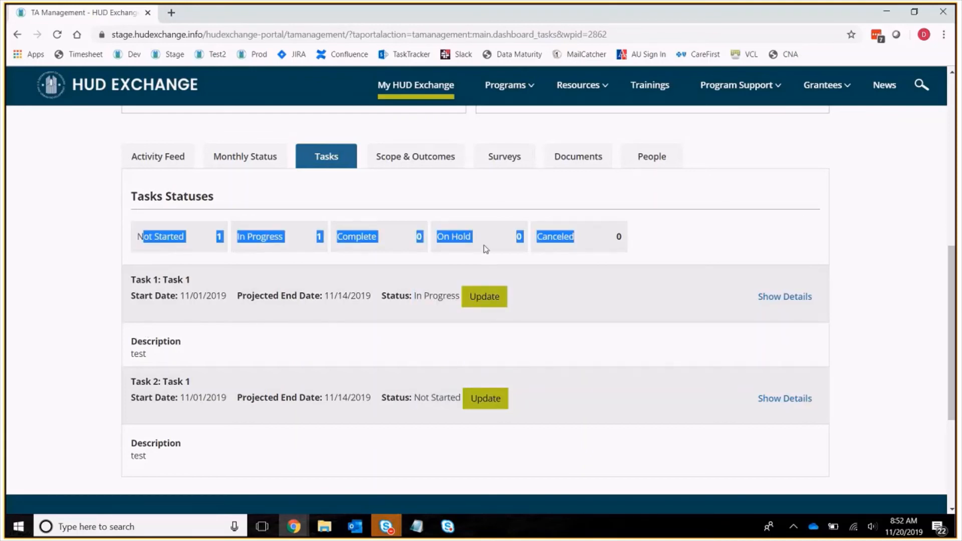
{"action": "left_click", "coordinate": [486, 268]}
{"action": "scroll", "coordinate": [482, 295], "scroll_direction": "down", "scroll_amount": 3}
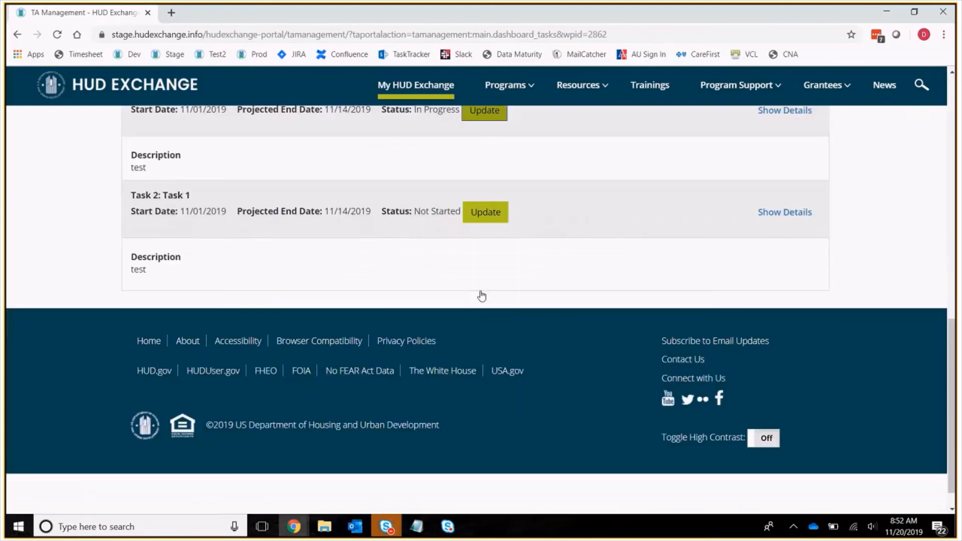
{"action": "scroll", "coordinate": [482, 296], "scroll_direction": "up", "scroll_amount": 3}
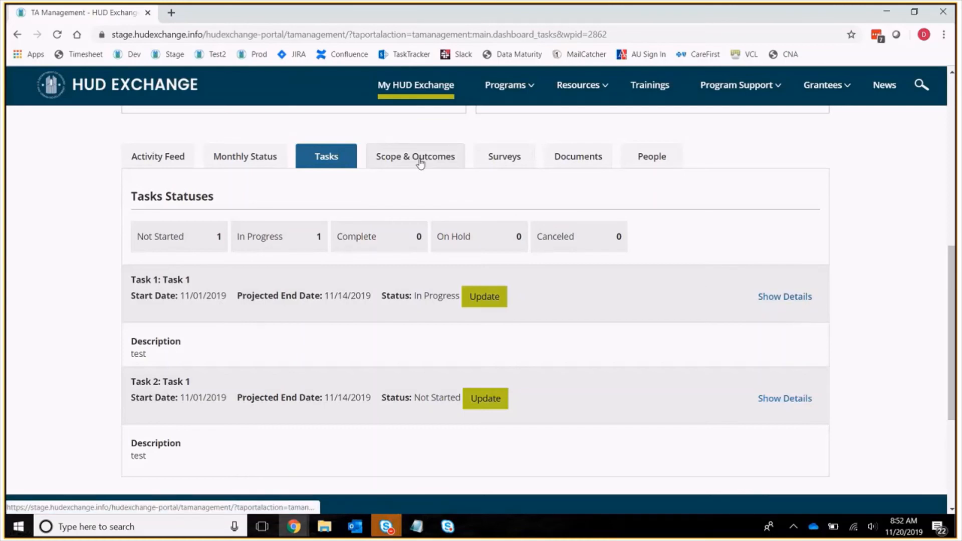
Step: Examine the work plan's scope and outcomes, including team leads, travel, strategic goals and expected outcomes
{"action": "left_click", "coordinate": [420, 161]}
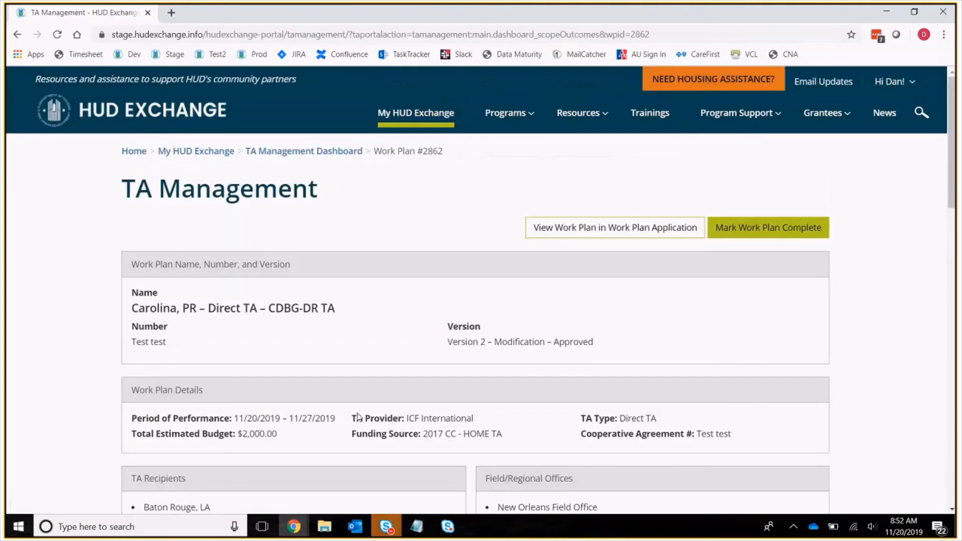
{"action": "scroll", "coordinate": [359, 418], "scroll_direction": "down", "scroll_amount": 5}
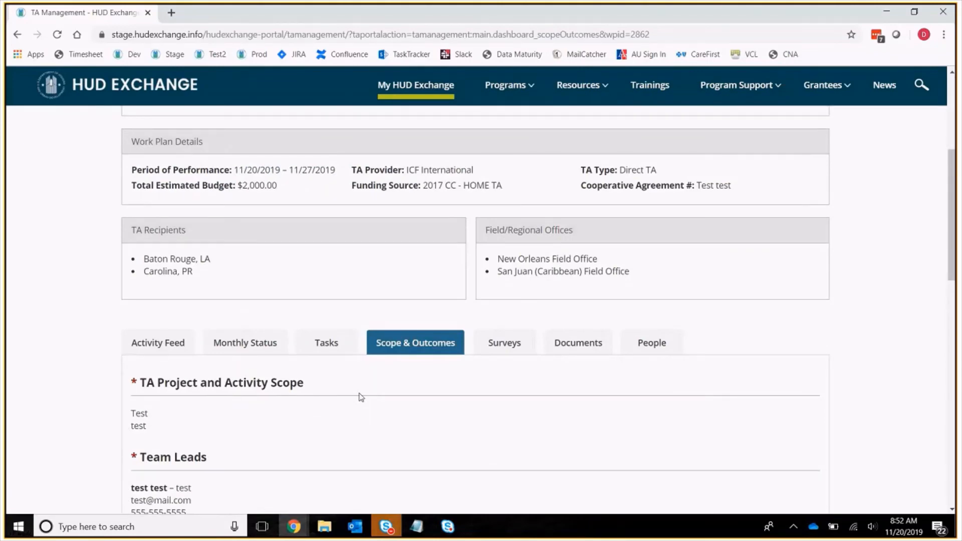
{"action": "scroll", "coordinate": [557, 277], "scroll_direction": "down", "scroll_amount": 4}
{"action": "scroll", "coordinate": [371, 329], "scroll_direction": "down", "scroll_amount": 5}
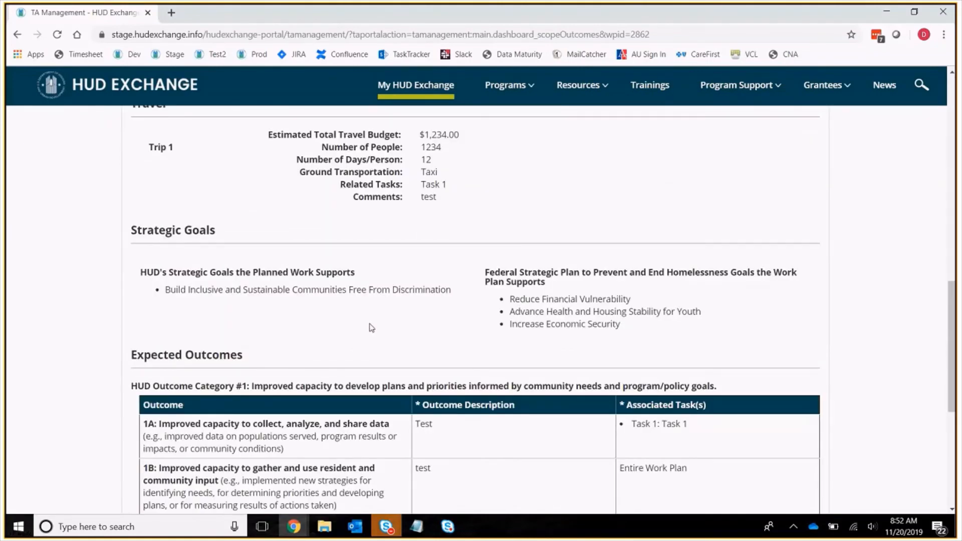
{"action": "scroll", "coordinate": [371, 328], "scroll_direction": "down", "scroll_amount": 3}
{"action": "scroll", "coordinate": [362, 334], "scroll_direction": "up", "scroll_amount": 13}
{"action": "scroll", "coordinate": [362, 334], "scroll_direction": "down", "scroll_amount": 8}
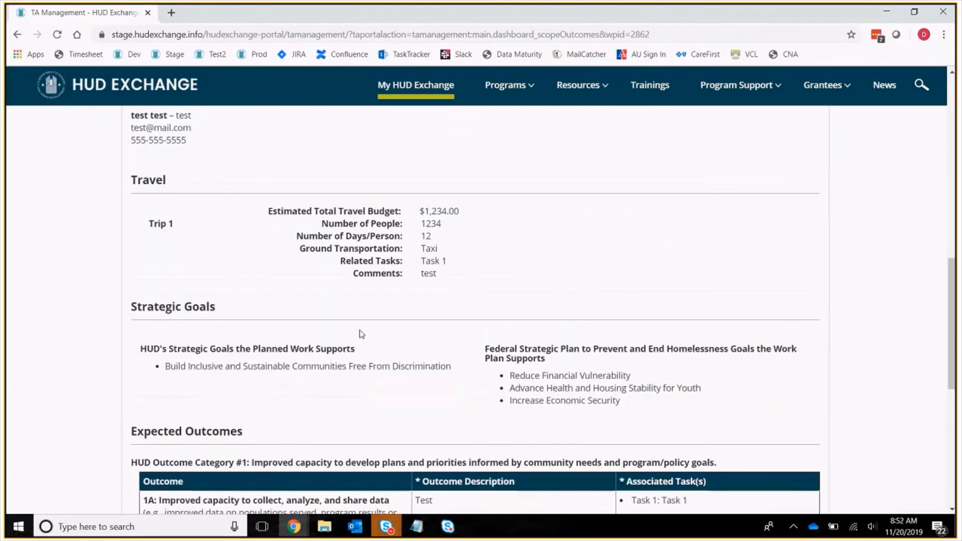
{"action": "scroll", "coordinate": [362, 334], "scroll_direction": "down", "scroll_amount": 5}
{"action": "scroll", "coordinate": [346, 339], "scroll_direction": "up", "scroll_amount": 5}
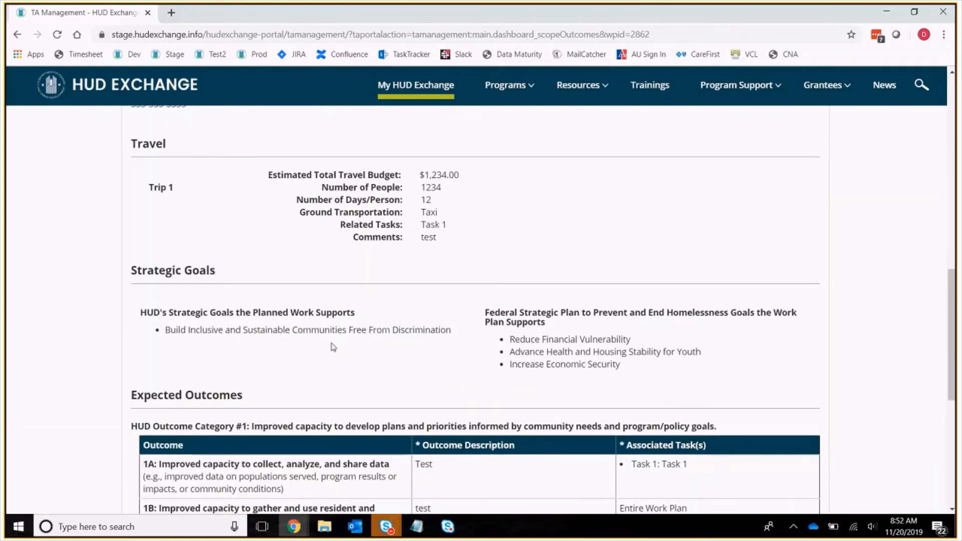
{"action": "scroll", "coordinate": [331, 343], "scroll_direction": "up", "scroll_amount": 7}
{"action": "scroll", "coordinate": [330, 264], "scroll_direction": "down", "scroll_amount": 3}
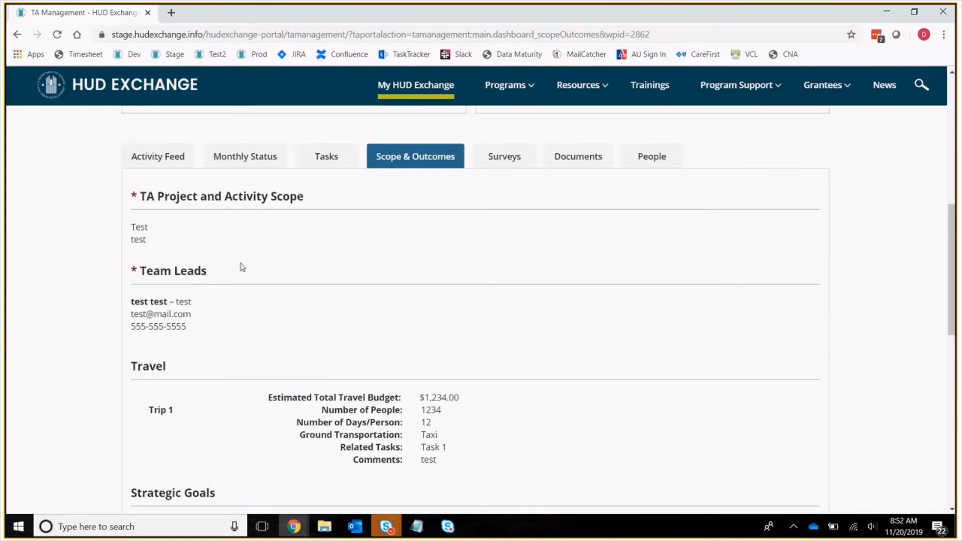
Step: Initiate a new TA survey with Baton Rouge, LA as the TA recipient and no other TA providers involved
{"action": "left_click", "coordinate": [482, 167]}
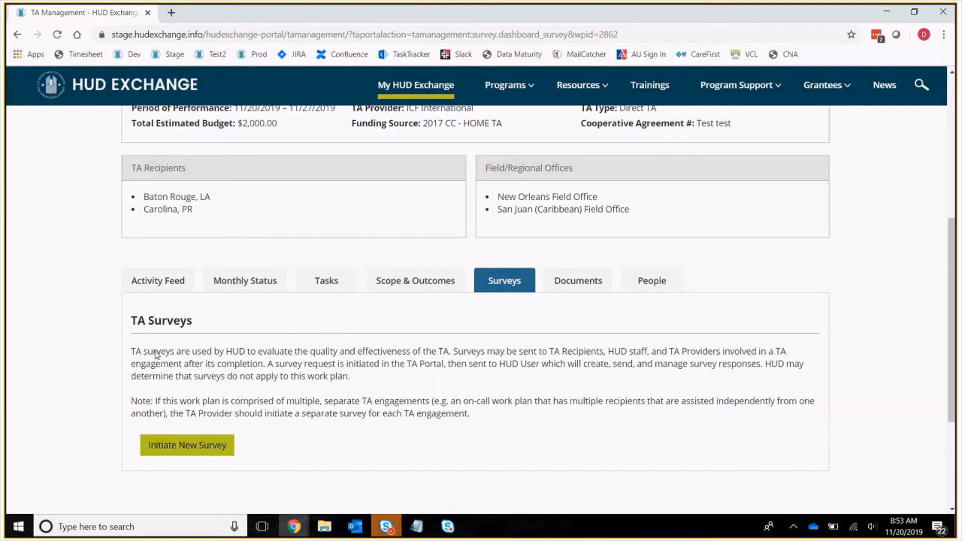
{"action": "left_click", "coordinate": [173, 452]}
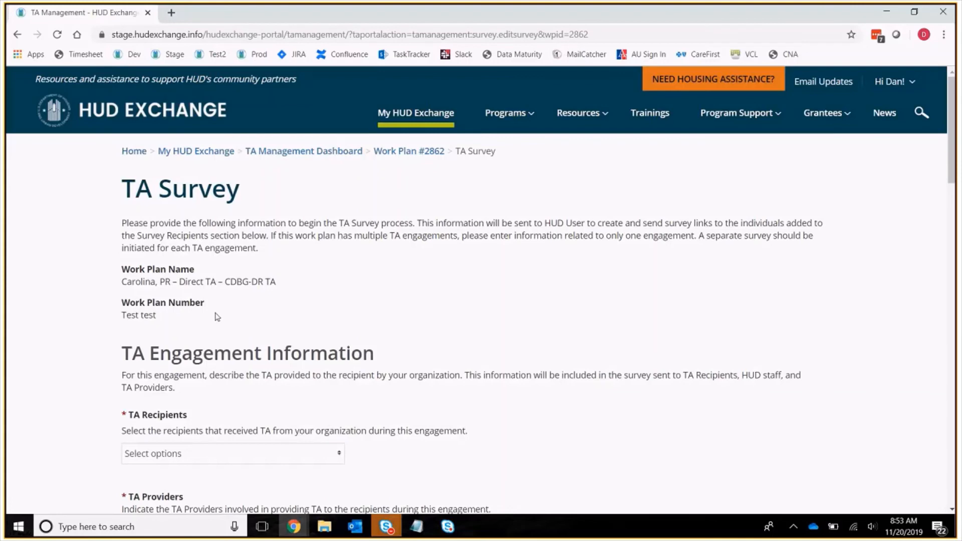
{"action": "scroll", "coordinate": [241, 265], "scroll_direction": "down", "scroll_amount": 3}
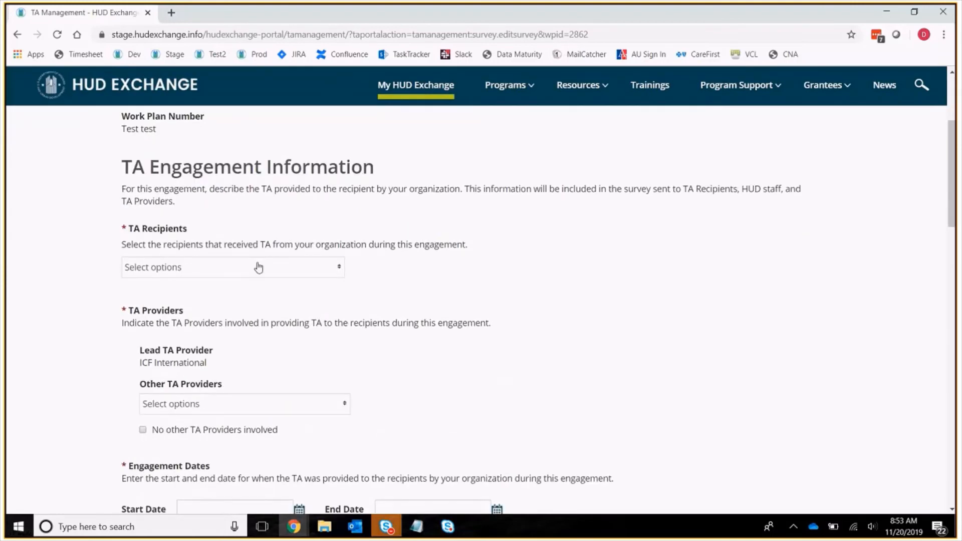
{"action": "left_click", "coordinate": [259, 267]}
{"action": "left_click", "coordinate": [198, 307]}
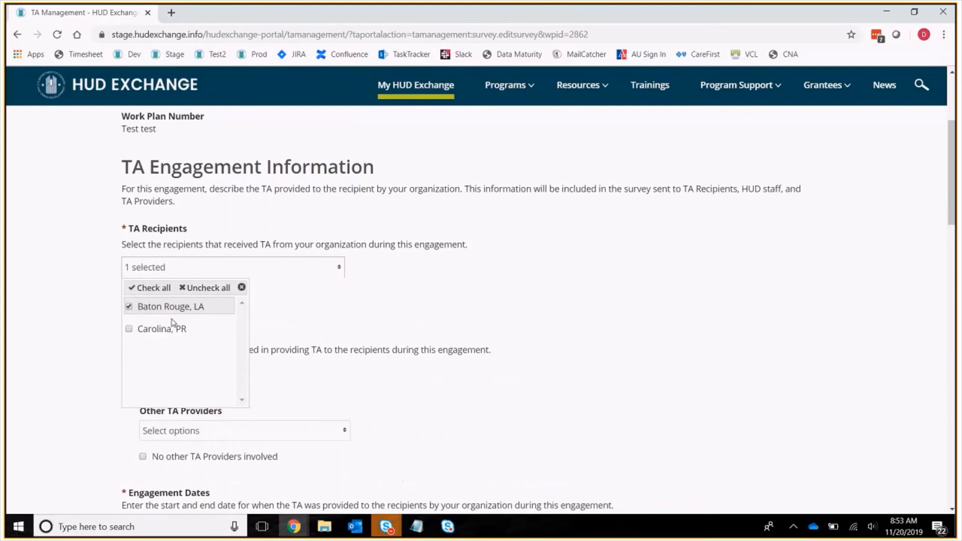
{"action": "left_click", "coordinate": [646, 249]}
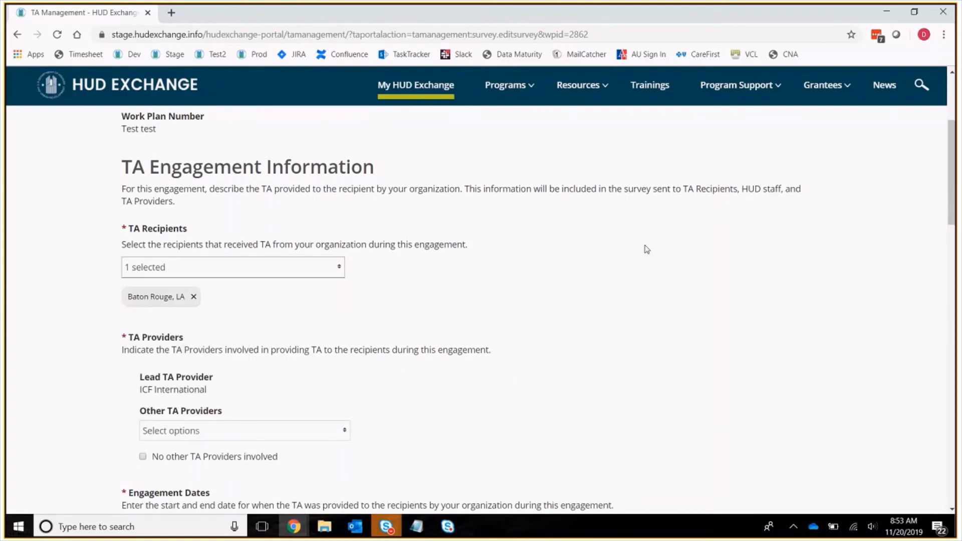
{"action": "scroll", "coordinate": [401, 280], "scroll_direction": "down", "scroll_amount": 2}
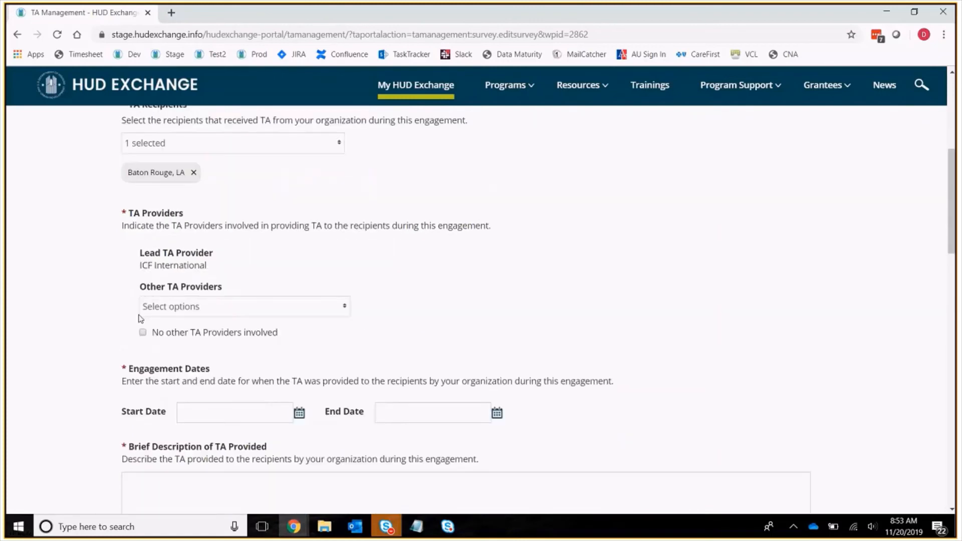
{"action": "left_click", "coordinate": [187, 336]}
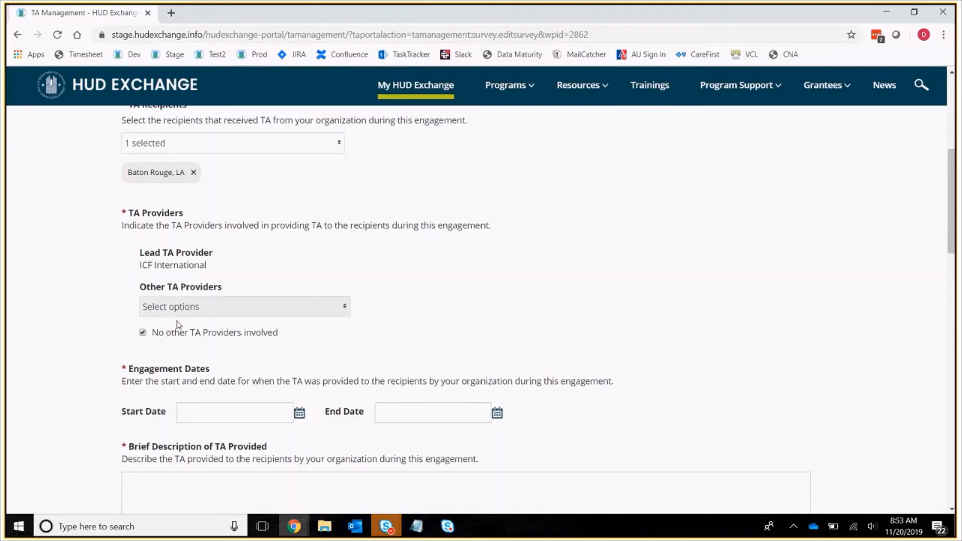
Step: Set the survey's engagement dates to 11/20/2019 through 11/27/2019 and enter "Test" as the brief description of TA provided
{"action": "scroll", "coordinate": [177, 326], "scroll_direction": "down", "scroll_amount": 3}
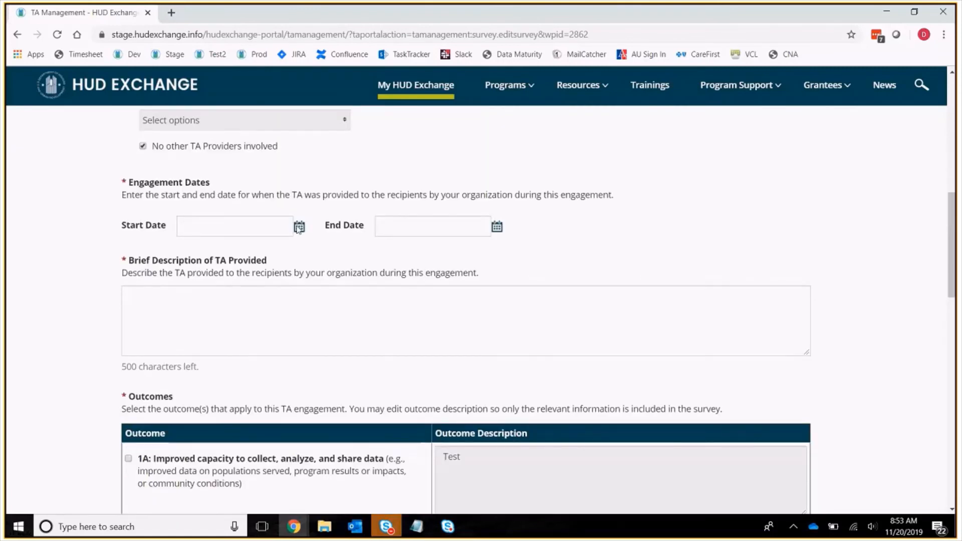
{"action": "left_click", "coordinate": [298, 227]}
{"action": "left_click", "coordinate": [254, 337]}
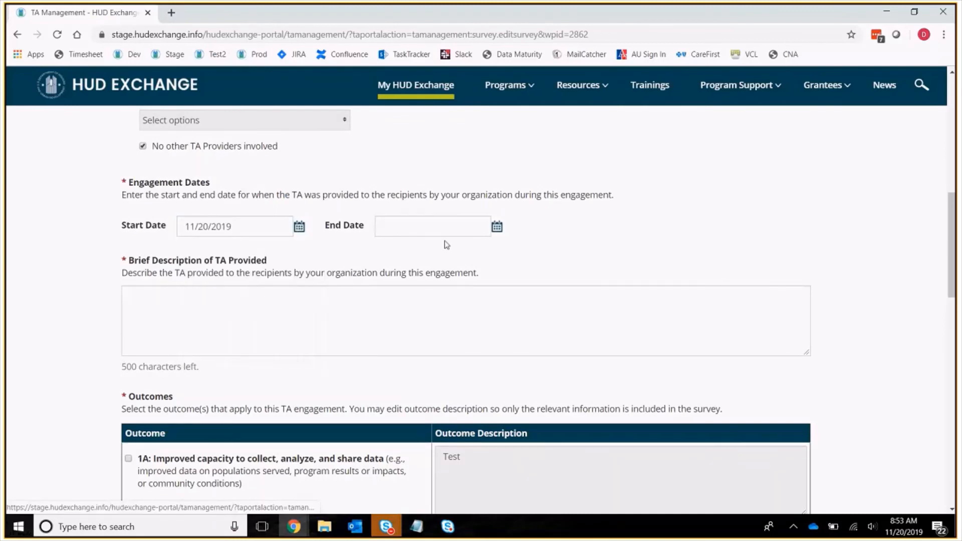
{"action": "left_click", "coordinate": [497, 228]}
{"action": "left_click", "coordinate": [454, 357]}
{"action": "left_click", "coordinate": [235, 330]}
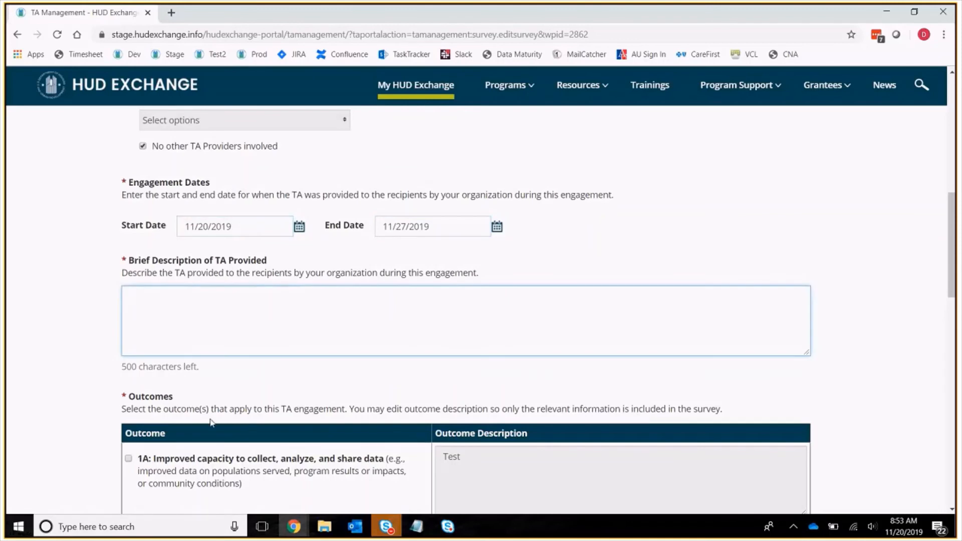
{"action": "type", "text": "Test"}
{"action": "scroll", "coordinate": [232, 331], "scroll_direction": "down", "scroll_amount": 1}
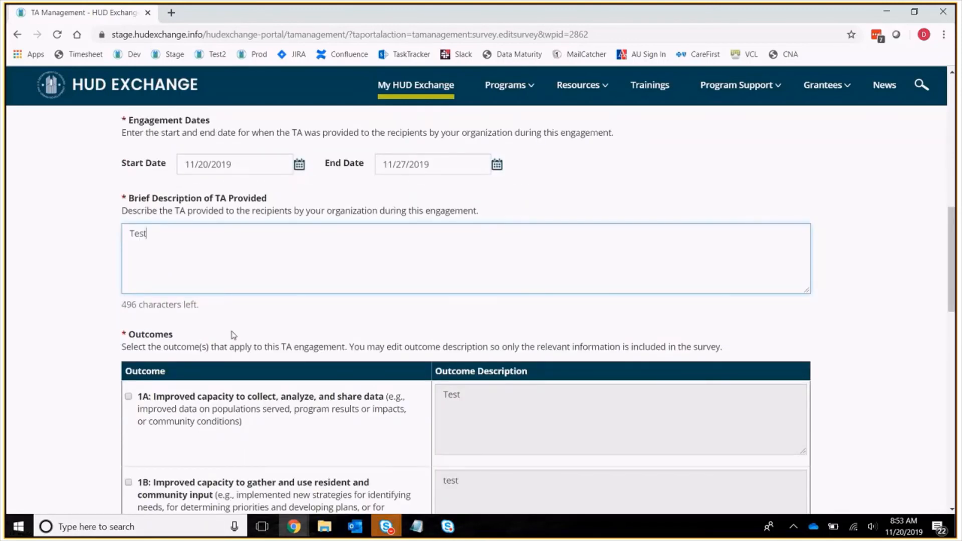
Step: Select outcomes 1A and 1B as applying to this TA engagement
{"action": "scroll", "coordinate": [241, 321], "scroll_direction": "up", "scroll_amount": 9}
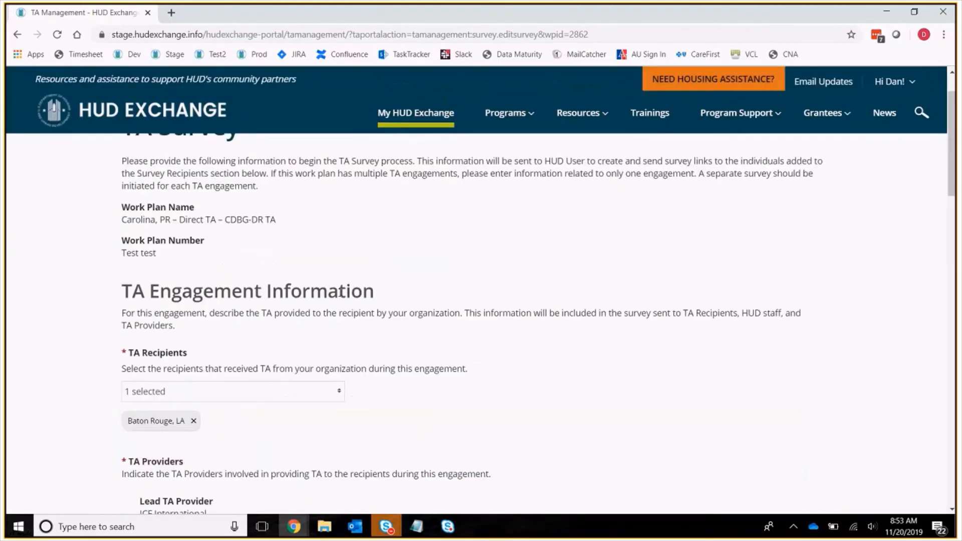
{"action": "scroll", "coordinate": [254, 293], "scroll_direction": "down", "scroll_amount": 10}
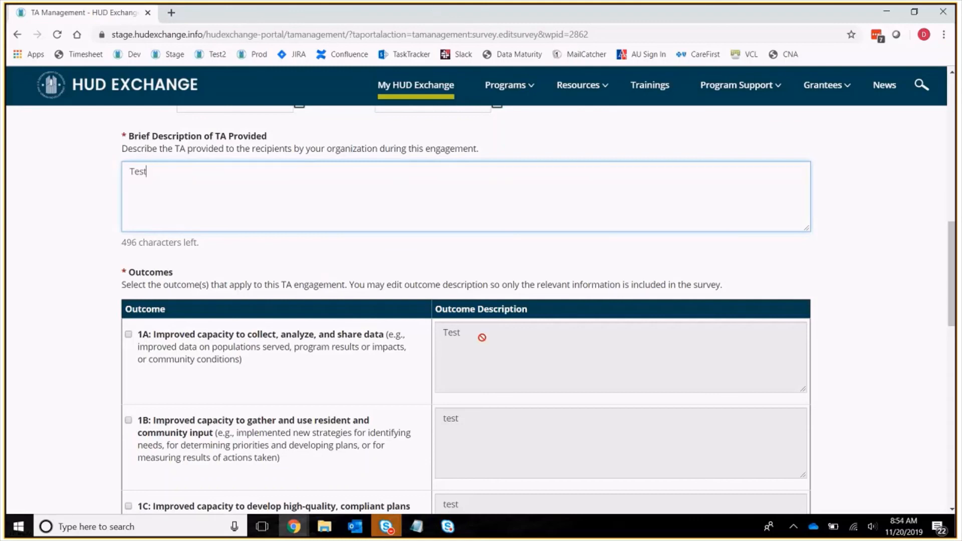
{"action": "scroll", "coordinate": [491, 341], "scroll_direction": "down", "scroll_amount": 3}
{"action": "scroll", "coordinate": [126, 181], "scroll_direction": "up", "scroll_amount": 1}
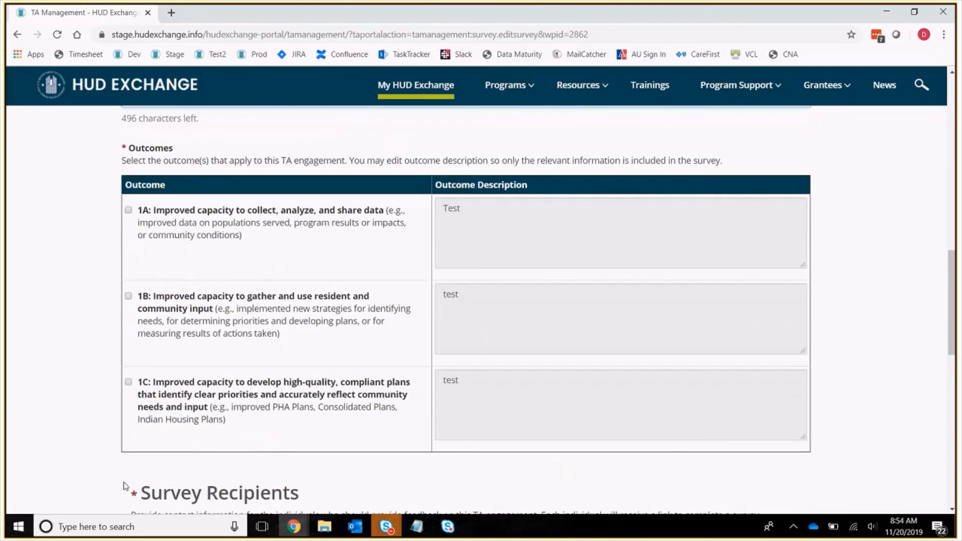
{"action": "left_click", "coordinate": [163, 216]}
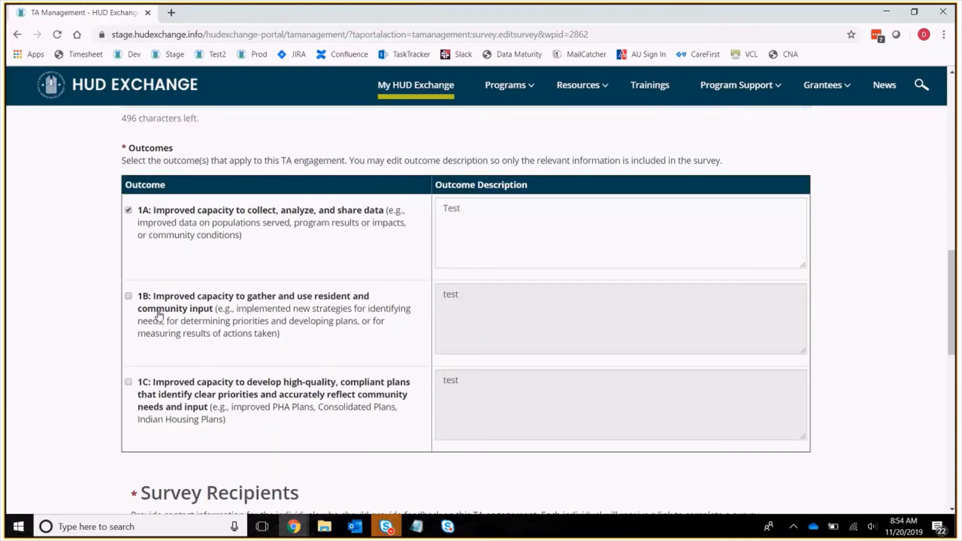
{"action": "left_click", "coordinate": [160, 315]}
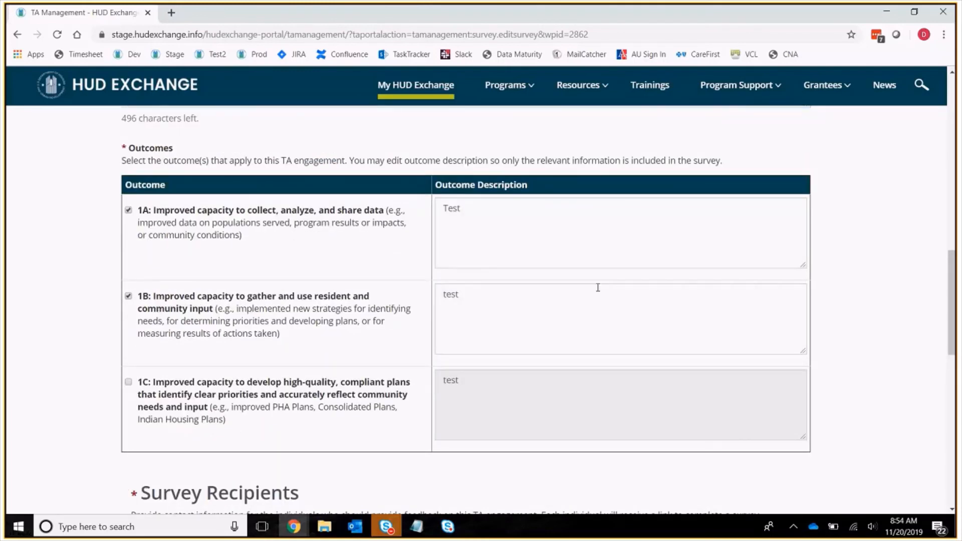
Step: Replace the outcome description for 1B with "Test"
{"action": "left_click", "coordinate": [609, 319]}
{"action": "key", "text": "BackSpace"}
{"action": "key", "text": "BackSpace"}
{"action": "key", "text": "BackSpace"}
{"action": "key", "text": "BackSpace"}
{"action": "type", "text": "Test"}
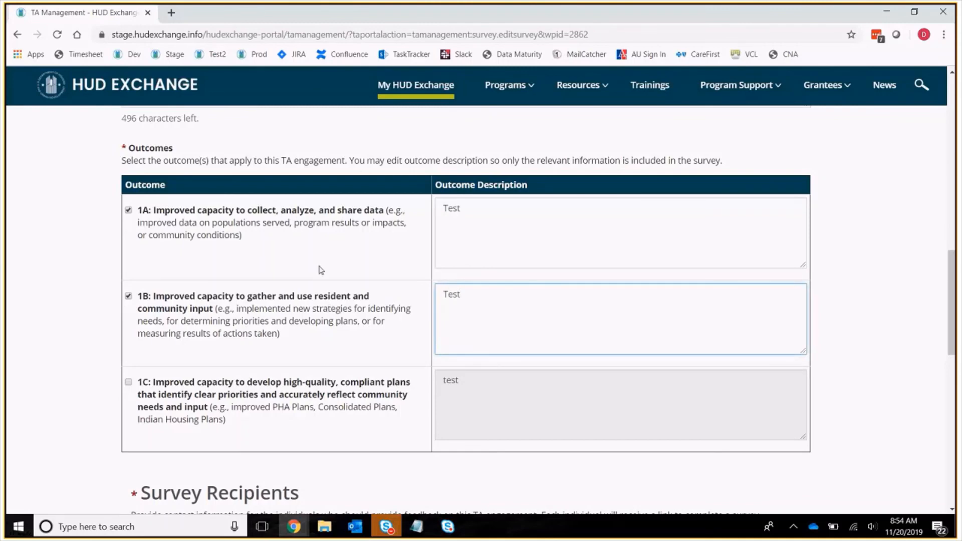
Step: Add a TA recipient to the survey with first and last name "test", organization Baton Rouge, LA, and the contact's email address
{"action": "scroll", "coordinate": [321, 269], "scroll_direction": "down", "scroll_amount": 2}
{"action": "scroll", "coordinate": [320, 269], "scroll_direction": "down", "scroll_amount": 3}
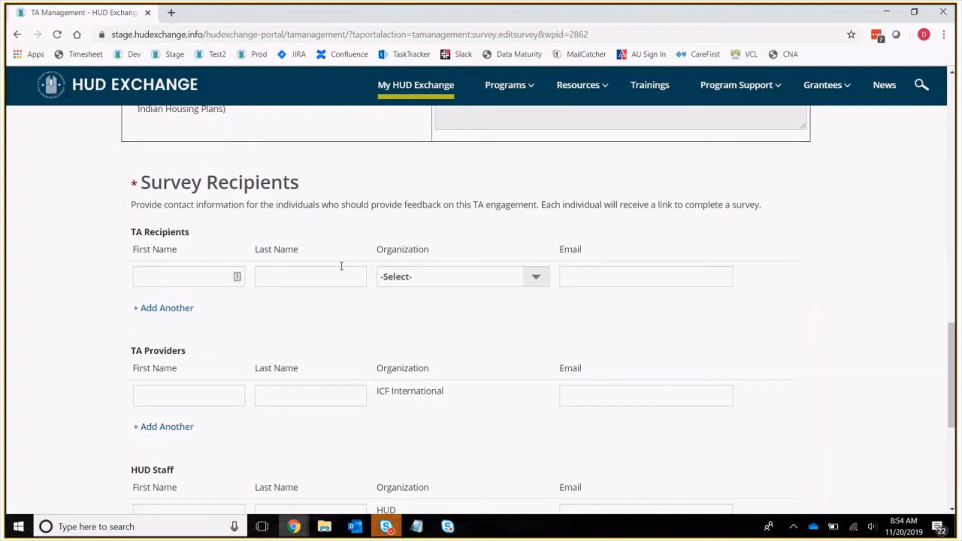
{"action": "left_click", "coordinate": [204, 272]}
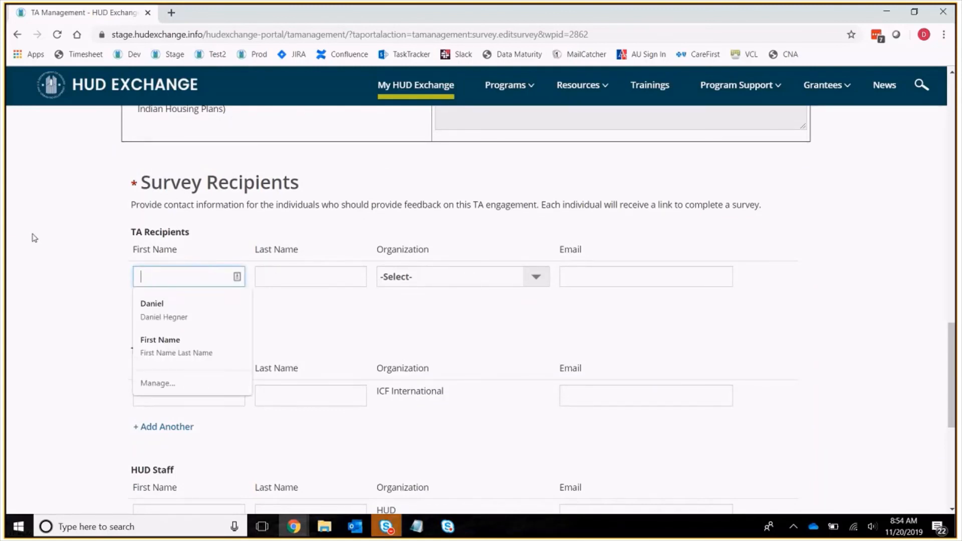
{"action": "type", "text": "test"}
{"action": "key", "text": "Tab"}
{"action": "type", "text": "test"}
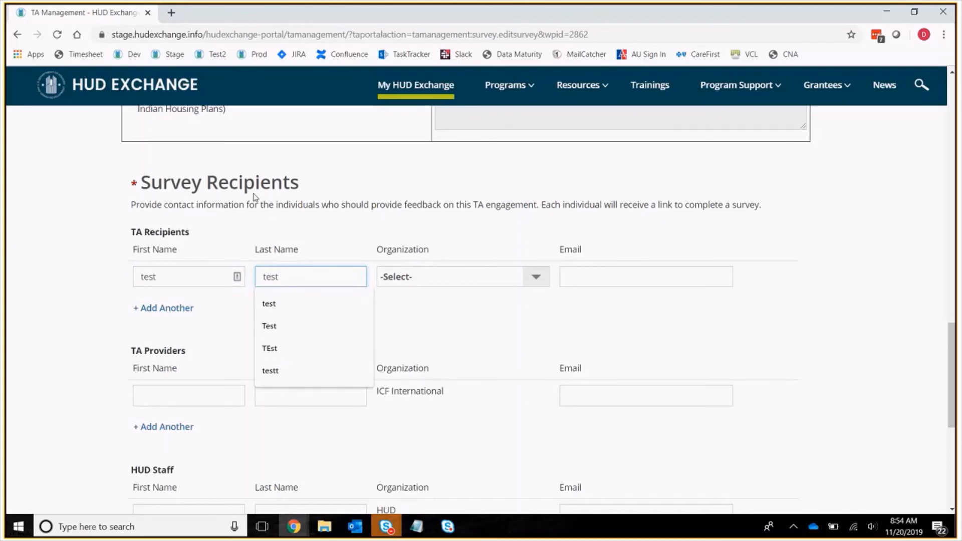
{"action": "left_click", "coordinate": [438, 294]}
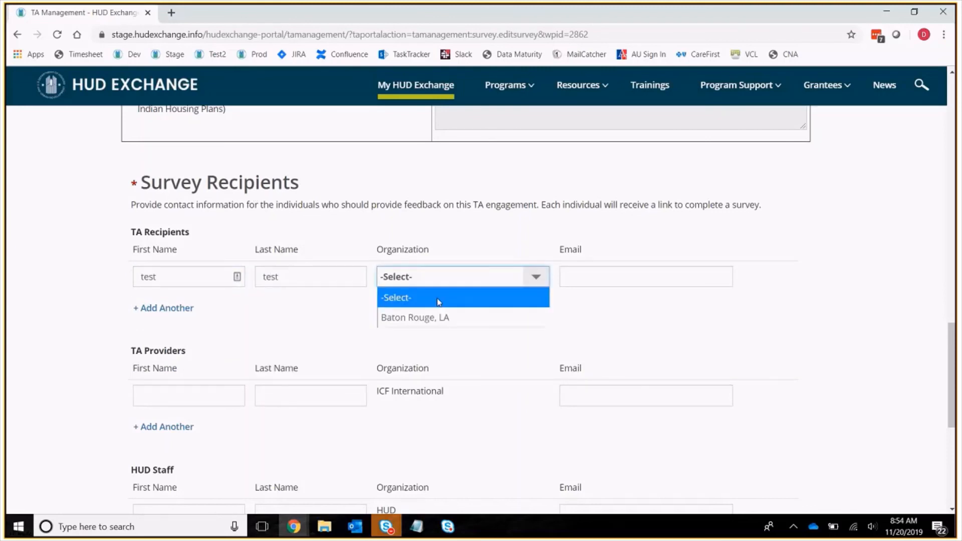
{"action": "left_click", "coordinate": [434, 326]}
{"action": "left_click", "coordinate": [623, 279]}
{"action": "type", "text": "t"}
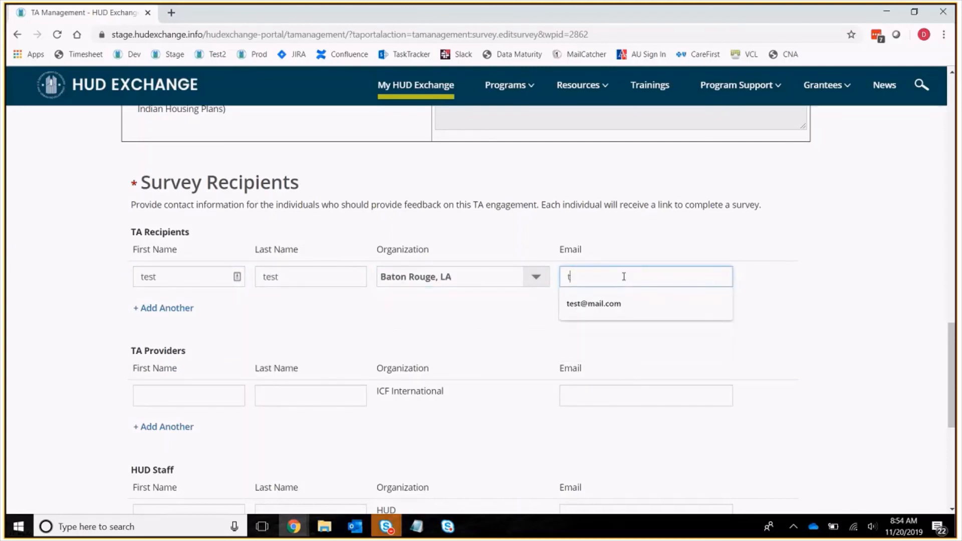
{"action": "left_click", "coordinate": [602, 302]}
Step: Add an ICF International TA provider as a survey recipient with first and last name "test" and the contact's email address
{"action": "scroll", "coordinate": [196, 340], "scroll_direction": "down", "scroll_amount": 1}
{"action": "left_click", "coordinate": [191, 341]}
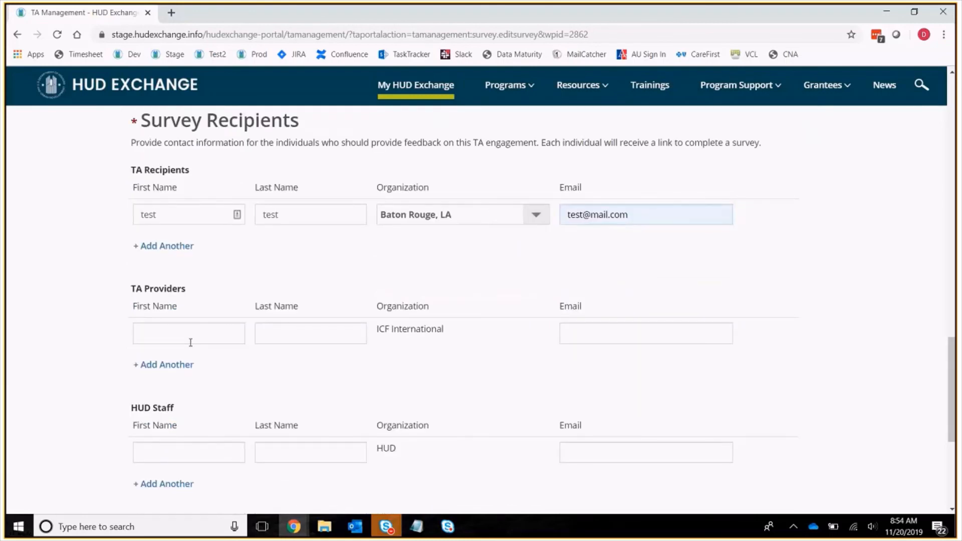
{"action": "type", "text": "test"}
{"action": "left_click", "coordinate": [257, 333]}
{"action": "type", "text": "test"}
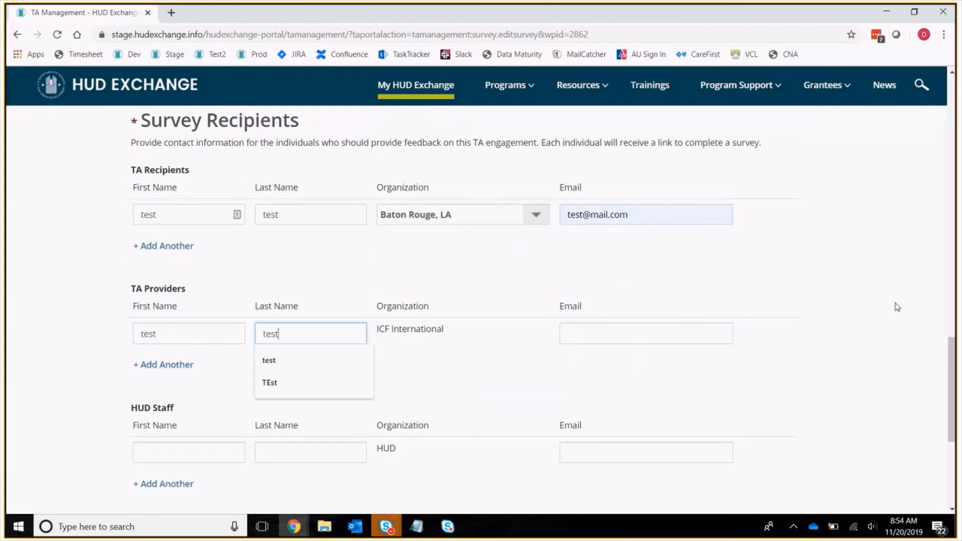
{"action": "left_click", "coordinate": [589, 337]}
{"action": "type", "text": "test"}
{"action": "left_click", "coordinate": [593, 360]}
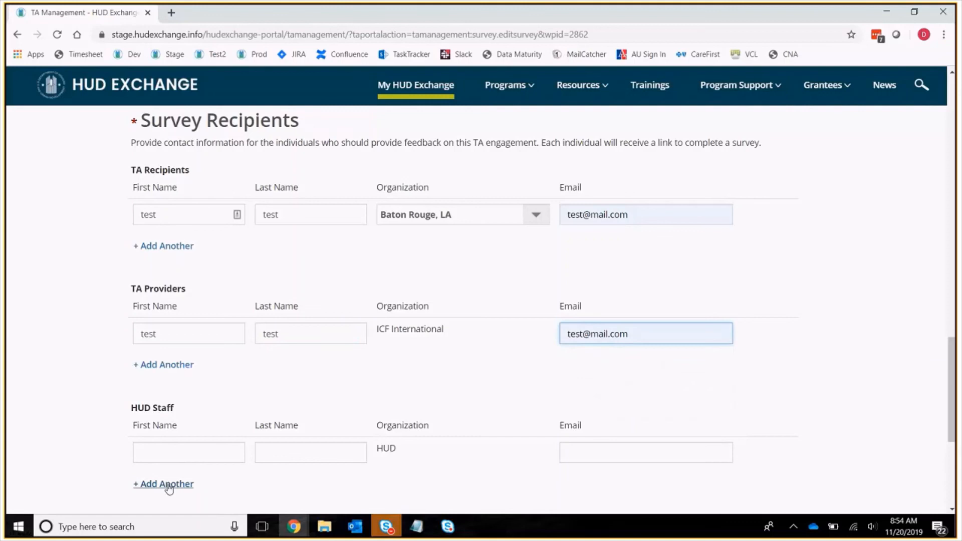
Step: Add a HUD staff survey recipient with first and last name "test" and an email address, then save the survey without sending it
{"action": "left_click", "coordinate": [167, 453]}
{"action": "type", "text": "test"}
{"action": "key", "text": "Tab"}
{"action": "type", "text": "test"}
{"action": "key", "text": "Tab"}
{"action": "type", "text": "t"}
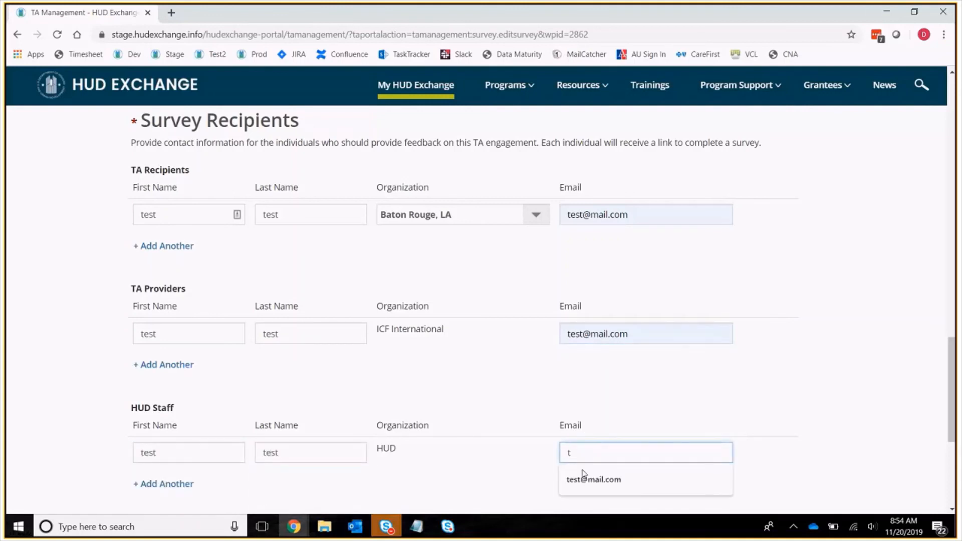
{"action": "left_click", "coordinate": [585, 478]}
{"action": "scroll", "coordinate": [400, 463], "scroll_direction": "down", "scroll_amount": 3}
{"action": "scroll", "coordinate": [399, 464], "scroll_direction": "down", "scroll_amount": 1}
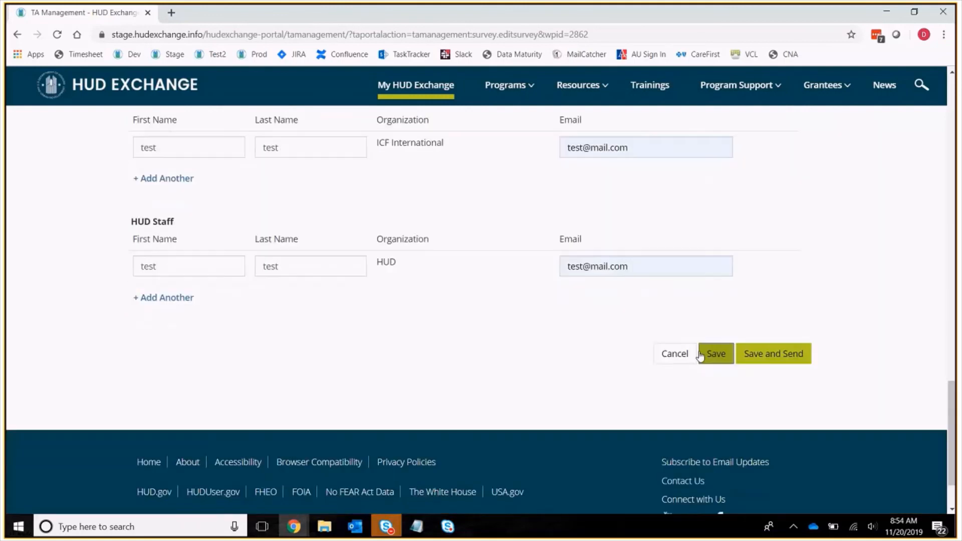
{"action": "left_click", "coordinate": [702, 356]}
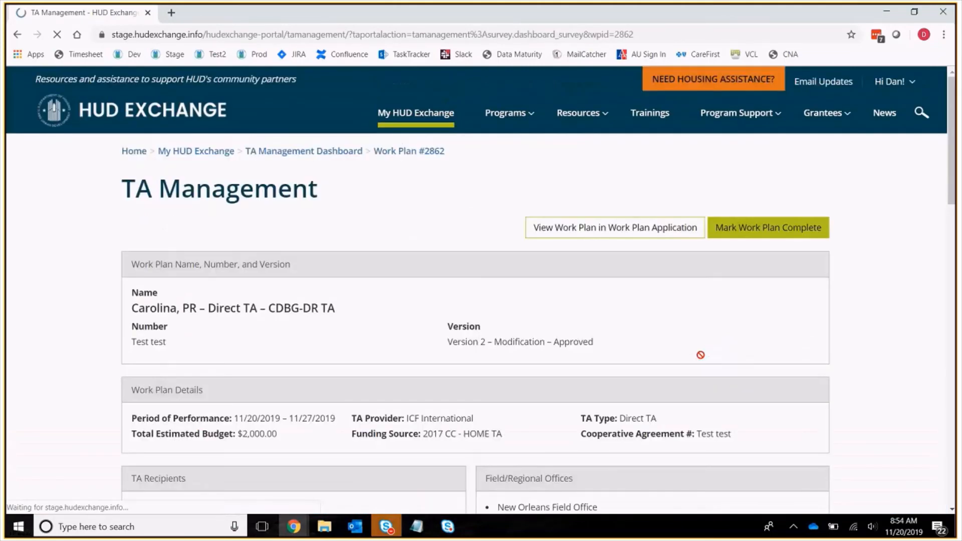
Step: Review the saved Engagement # 1 survey, including its engagement details, outcomes and the survey recipients table
{"action": "scroll", "coordinate": [365, 284], "scroll_direction": "down", "scroll_amount": 5}
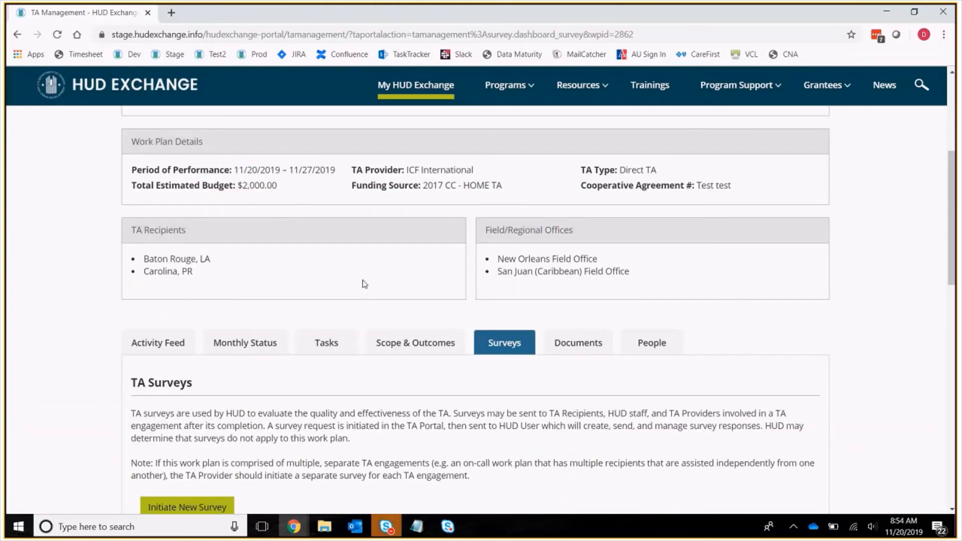
{"action": "scroll", "coordinate": [365, 285], "scroll_direction": "down", "scroll_amount": 7}
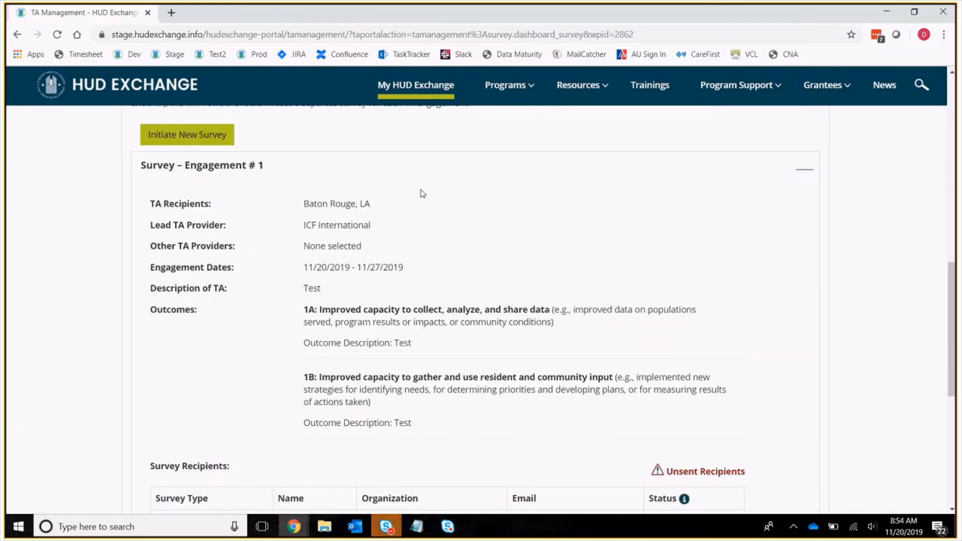
{"action": "scroll", "coordinate": [400, 193], "scroll_direction": "down", "scroll_amount": 1}
{"action": "scroll", "coordinate": [400, 193], "scroll_direction": "down", "scroll_amount": 3}
{"action": "scroll", "coordinate": [601, 236], "scroll_direction": "up", "scroll_amount": 4}
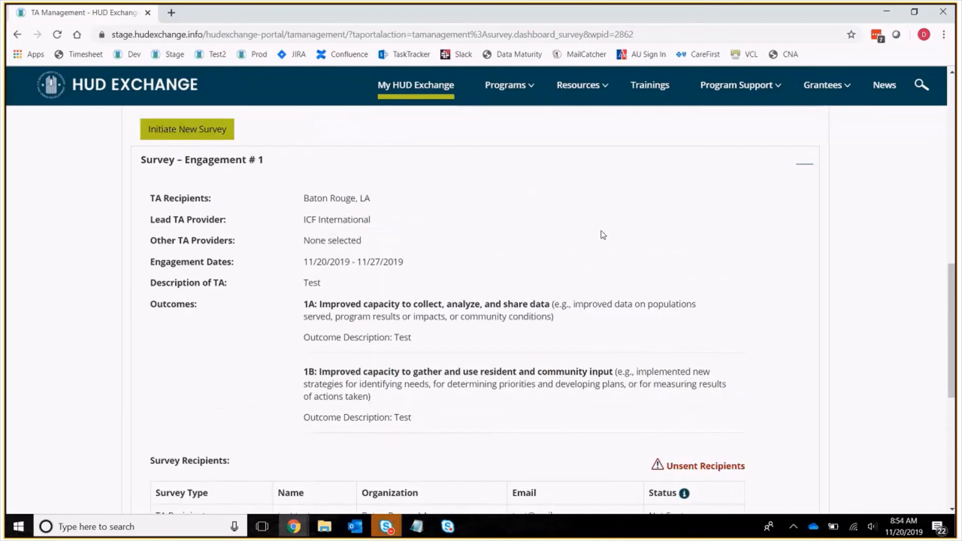
{"action": "scroll", "coordinate": [239, 247], "scroll_direction": "down", "scroll_amount": 4}
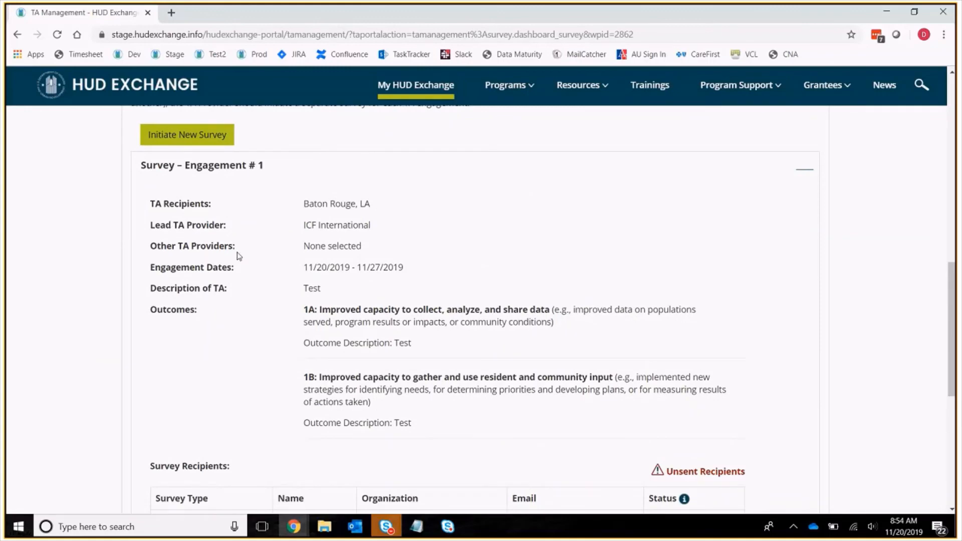
{"action": "scroll", "coordinate": [238, 247], "scroll_direction": "down", "scroll_amount": 2}
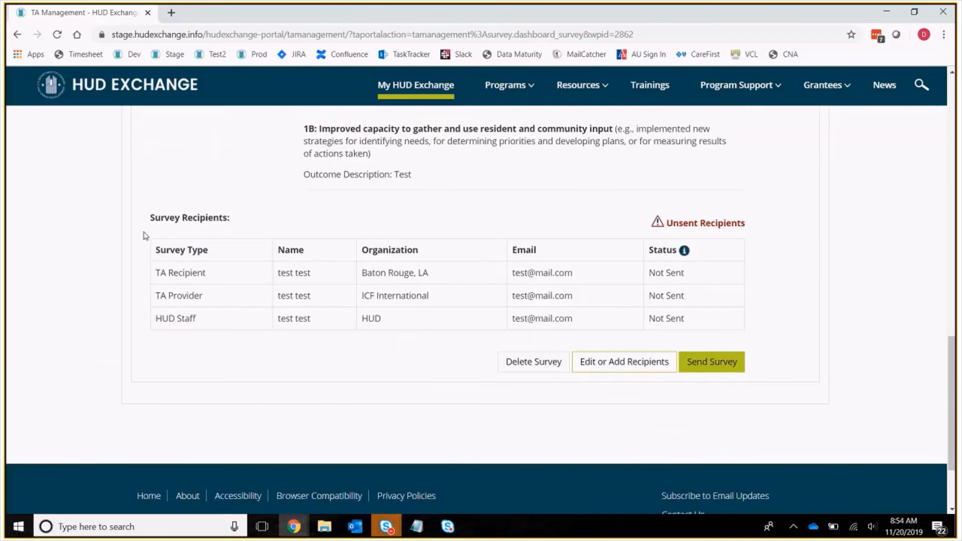
{"action": "left_click_drag", "start_coordinate": [158, 250], "coordinate": [700, 323]}
Step: Send the Engagement # 1 survey, reviewing the engagement information and recipients before confirming
{"action": "left_click", "coordinate": [699, 324]}
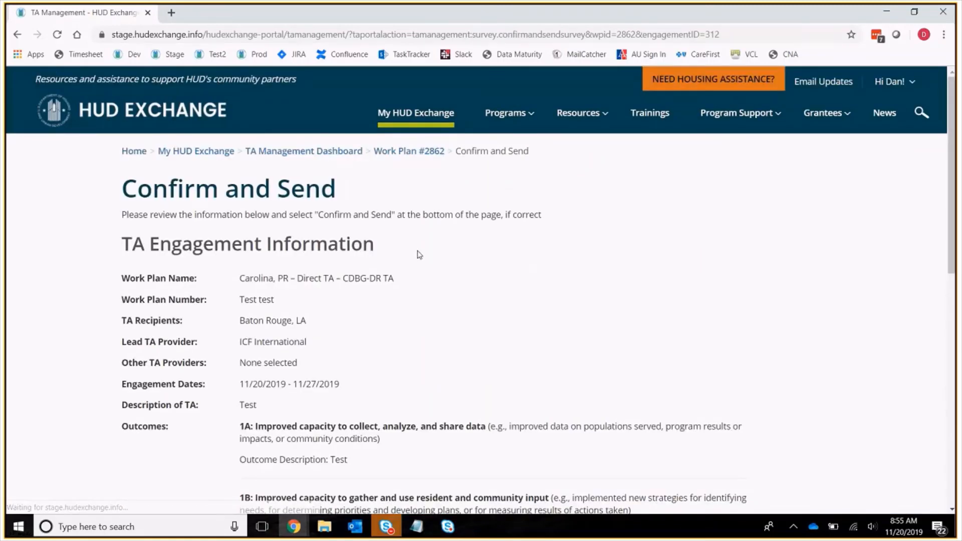
{"action": "scroll", "coordinate": [434, 193], "scroll_direction": "down", "scroll_amount": 2}
{"action": "scroll", "coordinate": [434, 193], "scroll_direction": "down", "scroll_amount": 5}
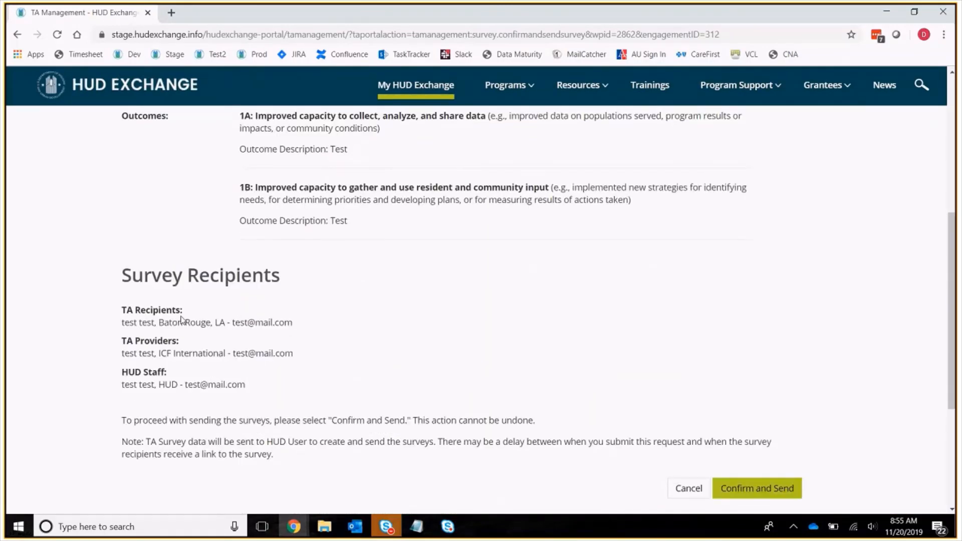
{"action": "scroll", "coordinate": [277, 224], "scroll_direction": "down", "scroll_amount": 2}
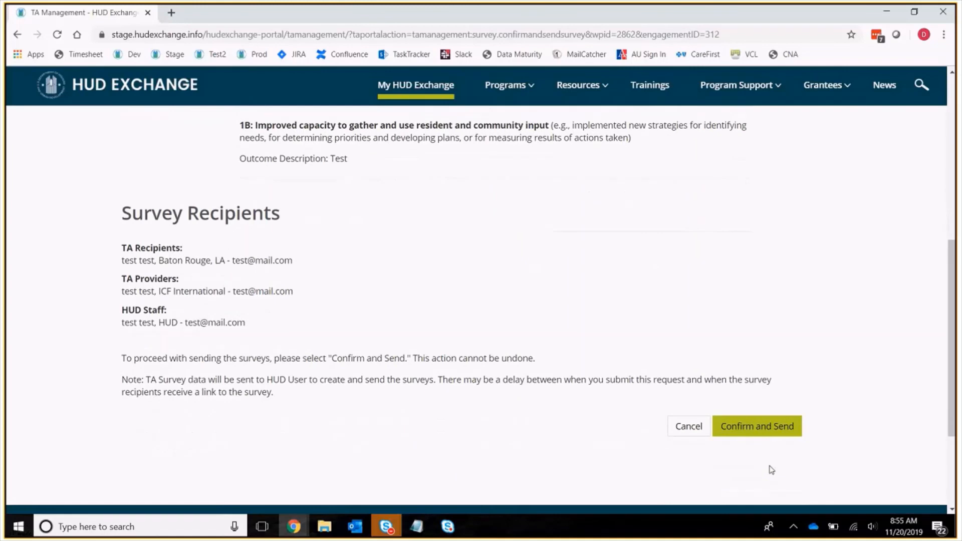
{"action": "left_click", "coordinate": [773, 437]}
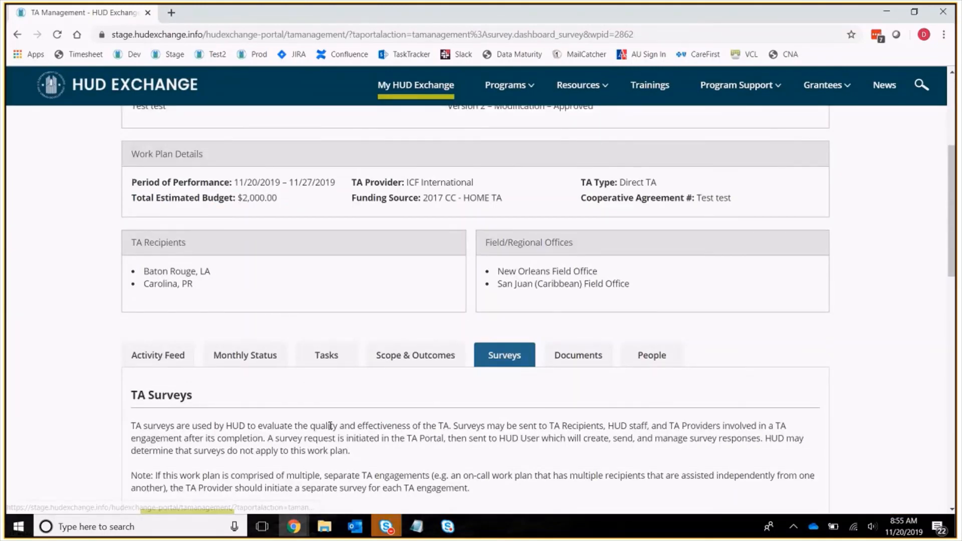
Step: Check the survey request status of each recipient in the Engagement # 1 recipients table
{"action": "scroll", "coordinate": [330, 426], "scroll_direction": "down", "scroll_amount": 10}
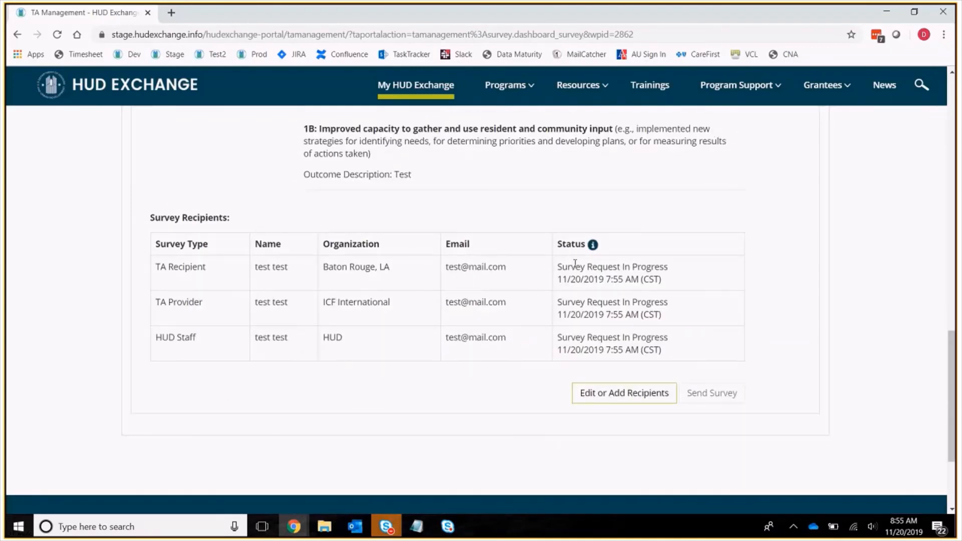
{"action": "left_click_drag", "start_coordinate": [559, 266], "coordinate": [675, 351]}
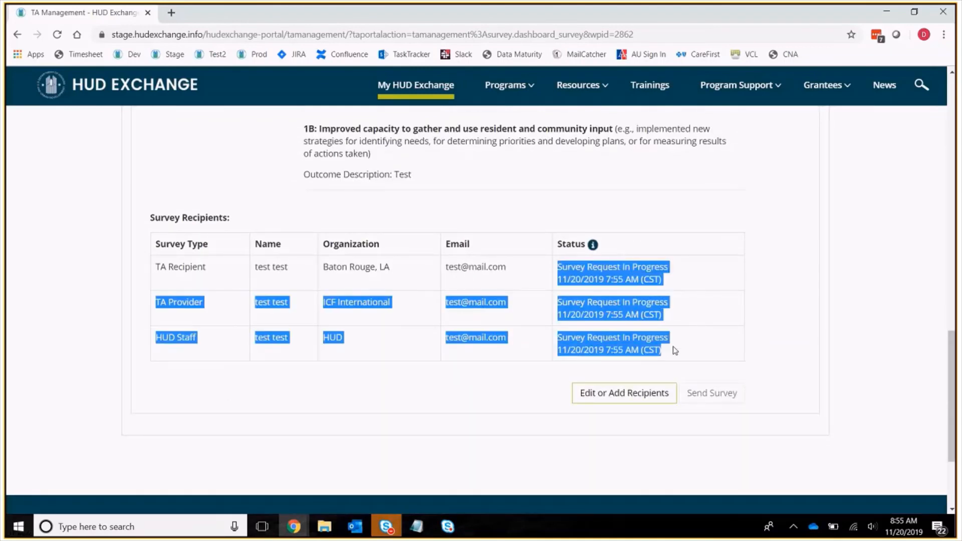
{"action": "left_click", "coordinate": [675, 351]}
{"action": "left_click_drag", "start_coordinate": [684, 266], "coordinate": [551, 266]}
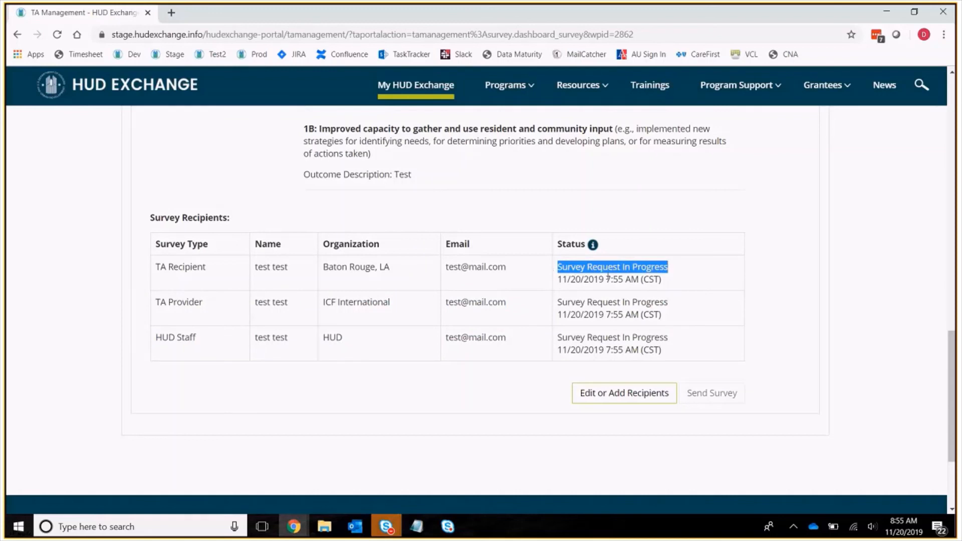
{"action": "left_click", "coordinate": [620, 240]}
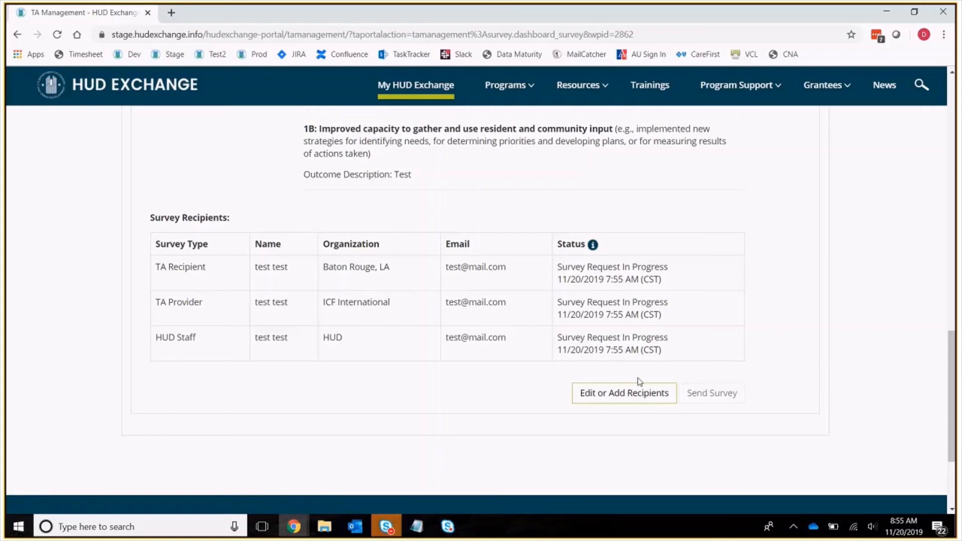
Step: View the documents section of the work plan
{"action": "scroll", "coordinate": [396, 314], "scroll_direction": "up", "scroll_amount": 6}
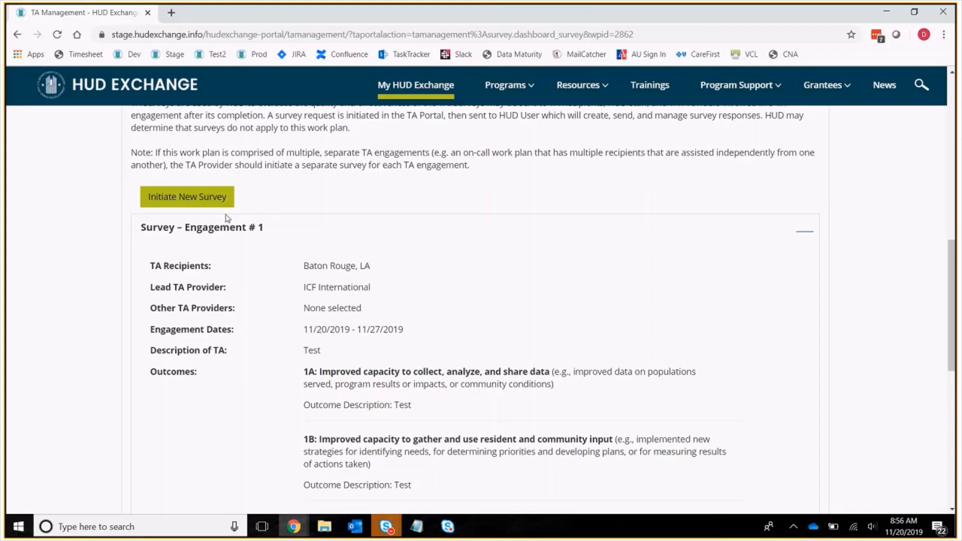
{"action": "scroll", "coordinate": [541, 203], "scroll_direction": "up", "scroll_amount": 5}
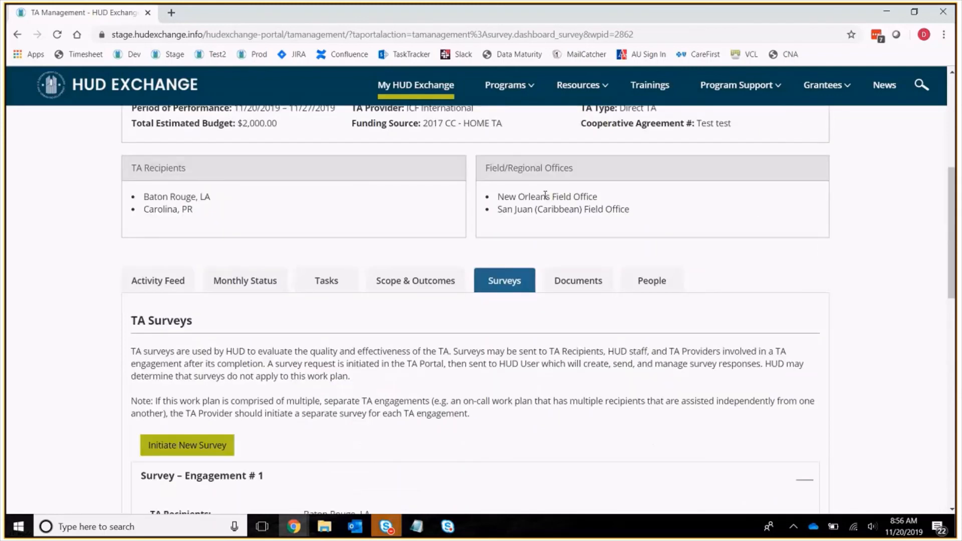
{"action": "left_click", "coordinate": [573, 288]}
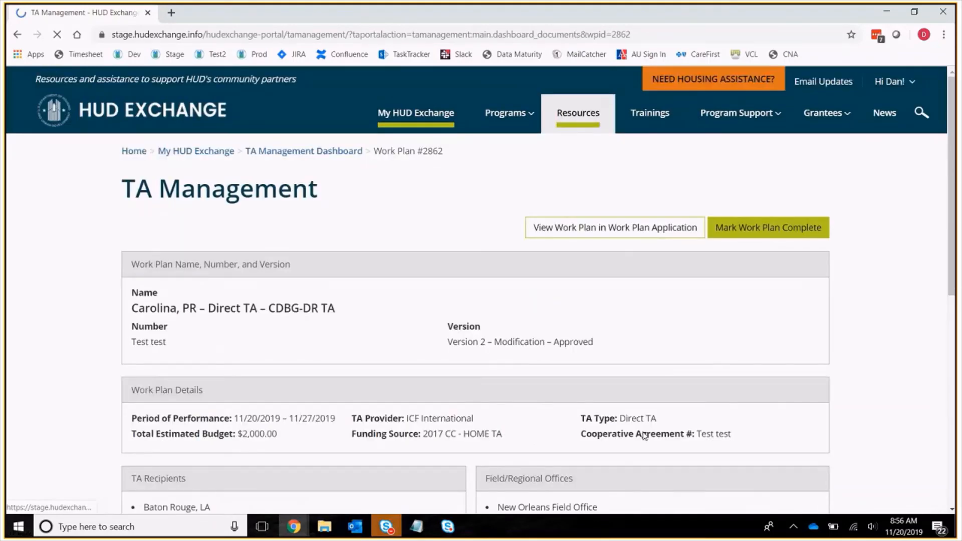
{"action": "scroll", "coordinate": [644, 436], "scroll_direction": "down", "scroll_amount": 10}
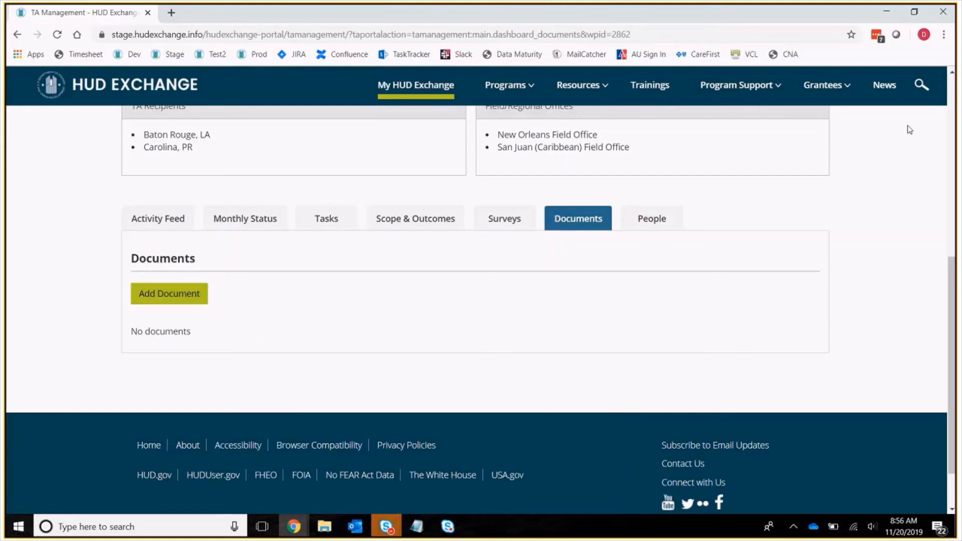
Step: Examine the people assigned to the work plan, including the GTR, program office and field office reviewers, and TA provider access rights
{"action": "left_click", "coordinate": [656, 218]}
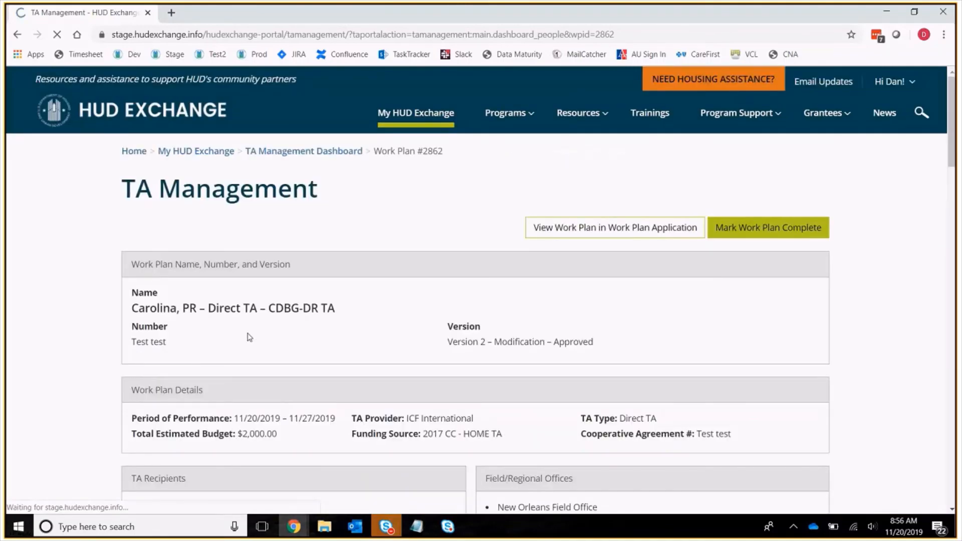
{"action": "scroll", "coordinate": [248, 328], "scroll_direction": "down", "scroll_amount": 12}
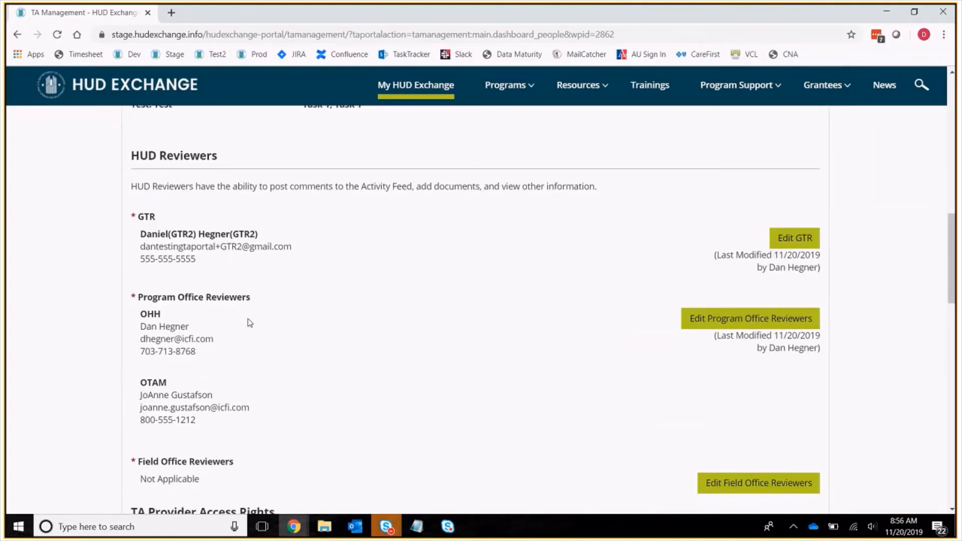
{"action": "scroll", "coordinate": [250, 322], "scroll_direction": "down", "scroll_amount": 5}
{"action": "scroll", "coordinate": [249, 322], "scroll_direction": "up", "scroll_amount": 7}
{"action": "scroll", "coordinate": [249, 322], "scroll_direction": "down", "scroll_amount": 4}
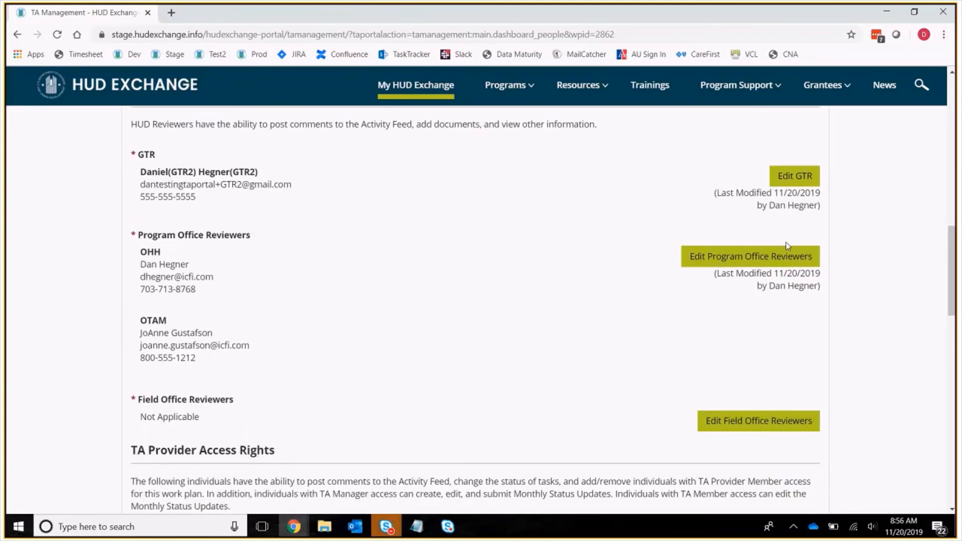
{"action": "scroll", "coordinate": [787, 244], "scroll_direction": "up", "scroll_amount": 6}
{"action": "scroll", "coordinate": [787, 246], "scroll_direction": "down", "scroll_amount": 7}
Step: Mark the work plan as complete and confirm, without adding further notification recipients
{"action": "scroll", "coordinate": [731, 228], "scroll_direction": "up", "scroll_amount": 10}
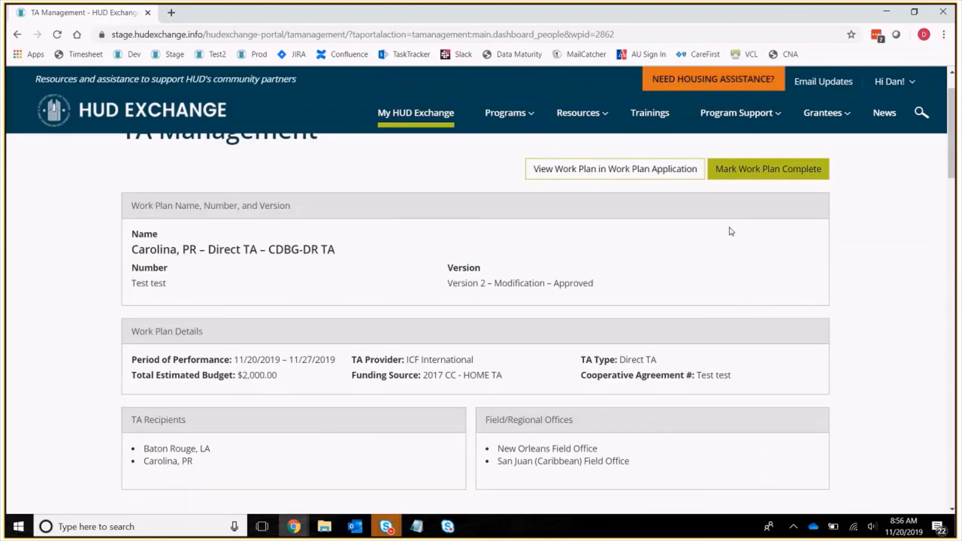
{"action": "scroll", "coordinate": [731, 231], "scroll_direction": "up", "scroll_amount": 2}
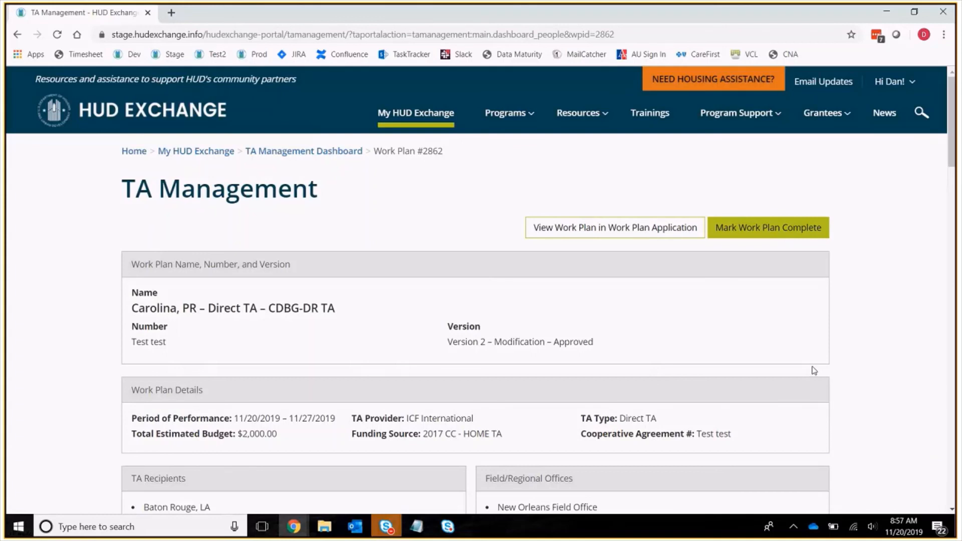
{"action": "left_click", "coordinate": [767, 239]}
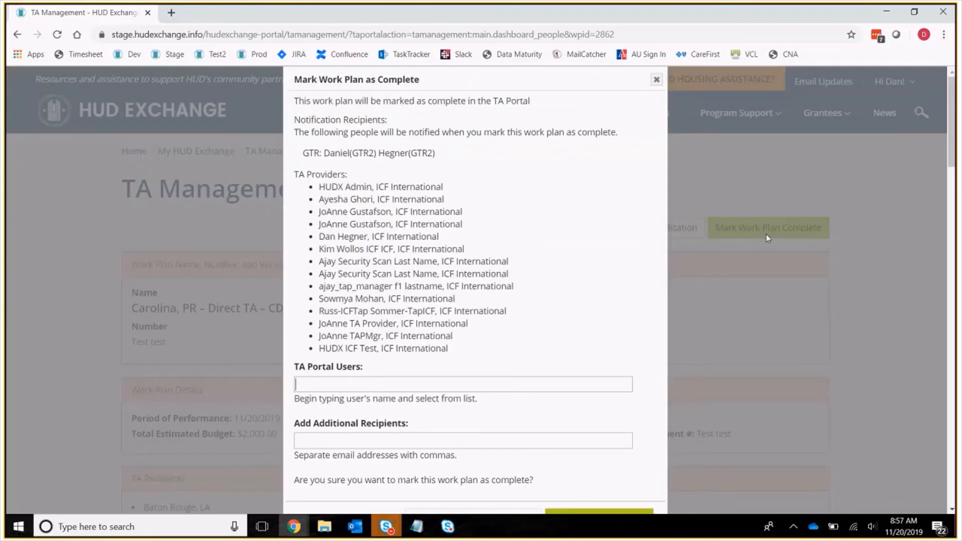
{"action": "scroll", "coordinate": [496, 206], "scroll_direction": "down", "scroll_amount": 4}
{"action": "left_click", "coordinate": [592, 333]}
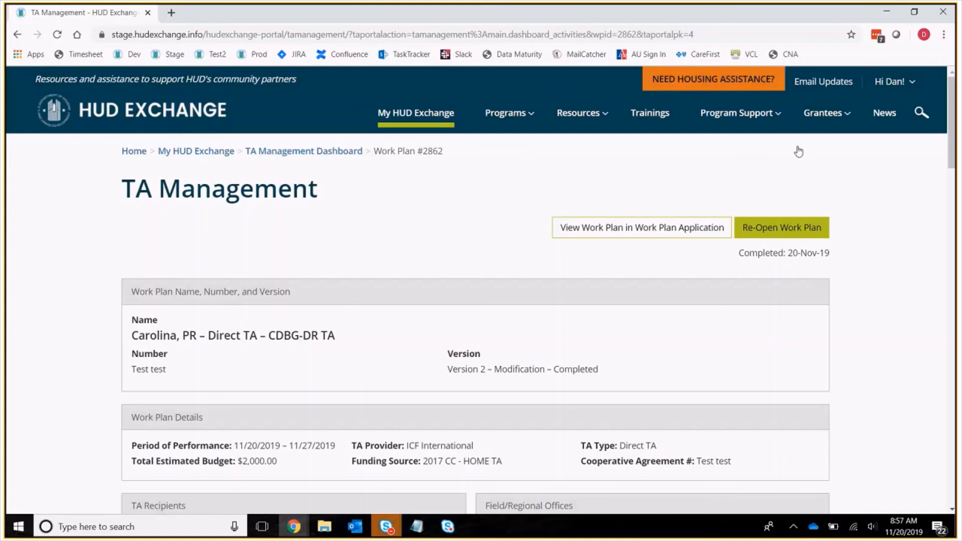
Step: Re-open the completed work plan without adding further notification recipients, and check its version status
{"action": "left_click", "coordinate": [806, 229]}
{"action": "scroll", "coordinate": [518, 296], "scroll_direction": "down", "scroll_amount": 5}
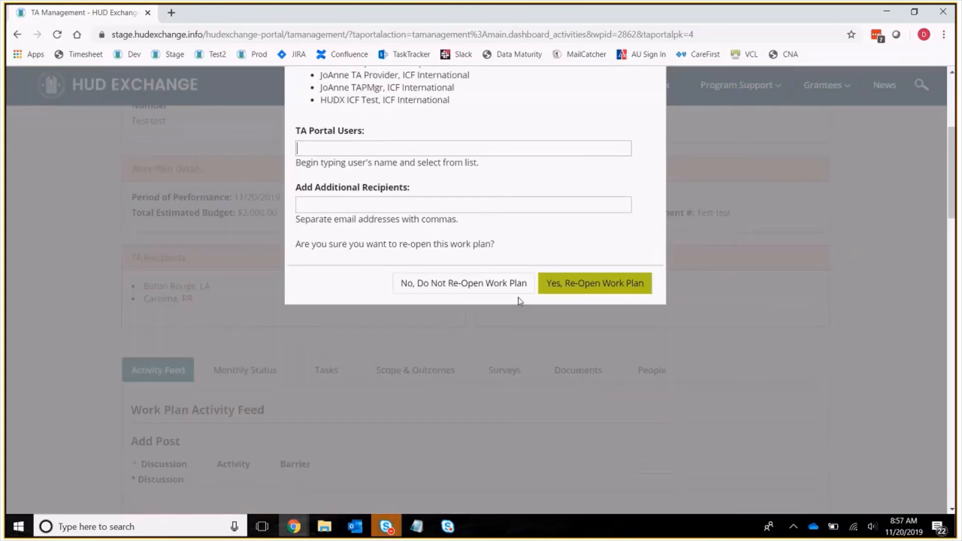
{"action": "left_click", "coordinate": [612, 286]}
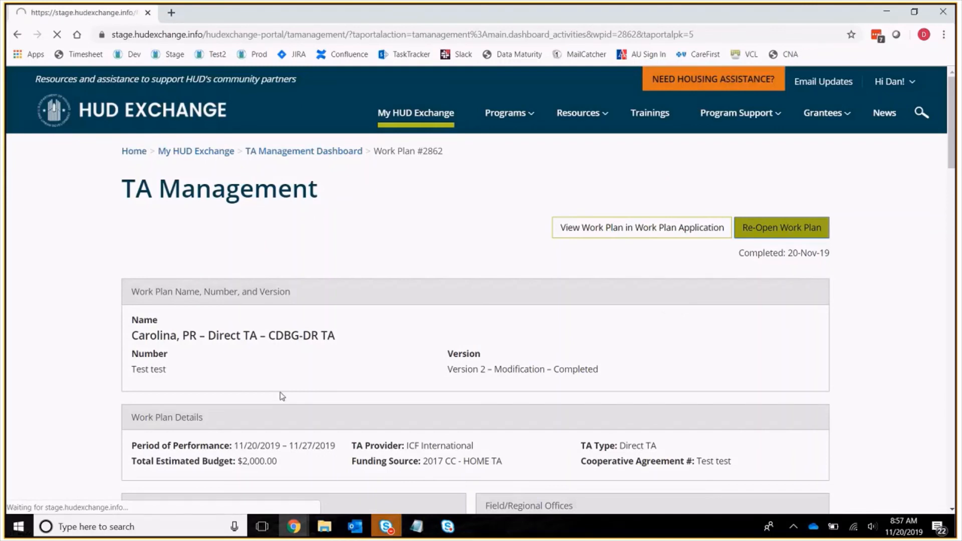
{"action": "left_click_drag", "start_coordinate": [601, 347], "coordinate": [552, 359]}
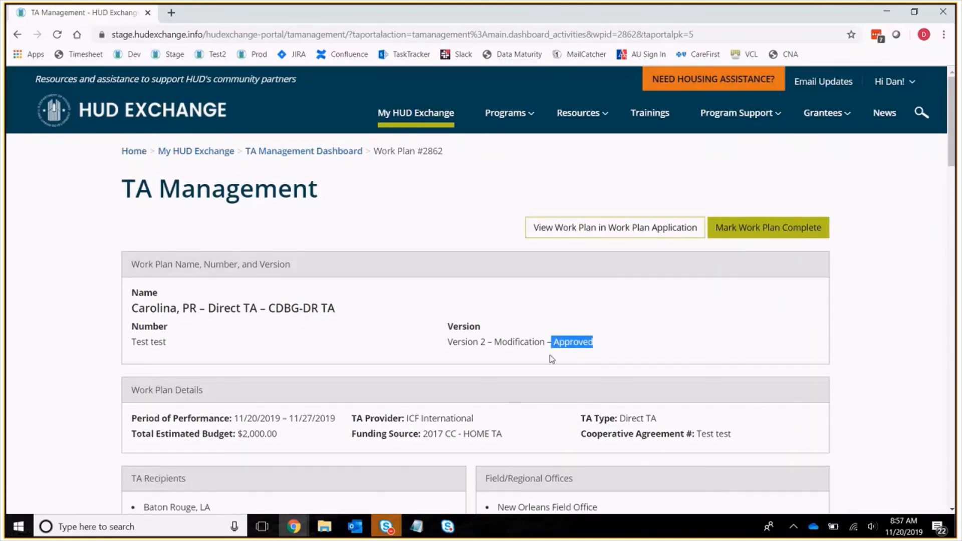
{"action": "left_click", "coordinate": [678, 314]}
{"action": "mouse_move", "coordinate": [497, 5]}
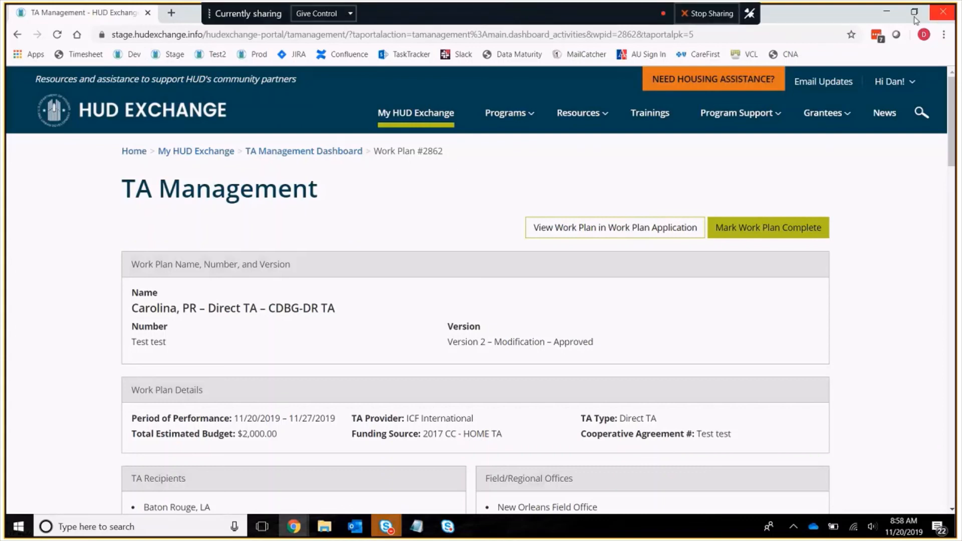